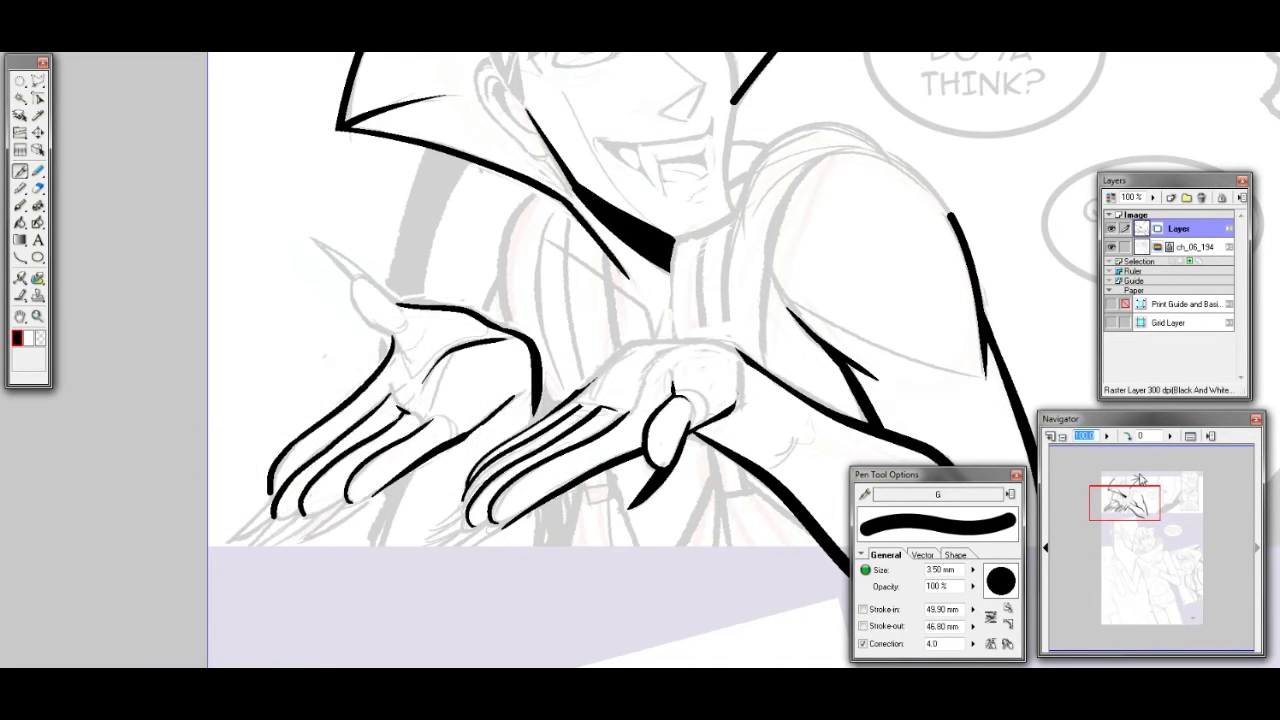
Zoom the comic page to 200% on the vampire's face and ready the G pen for inking
text(200)
key(Return)
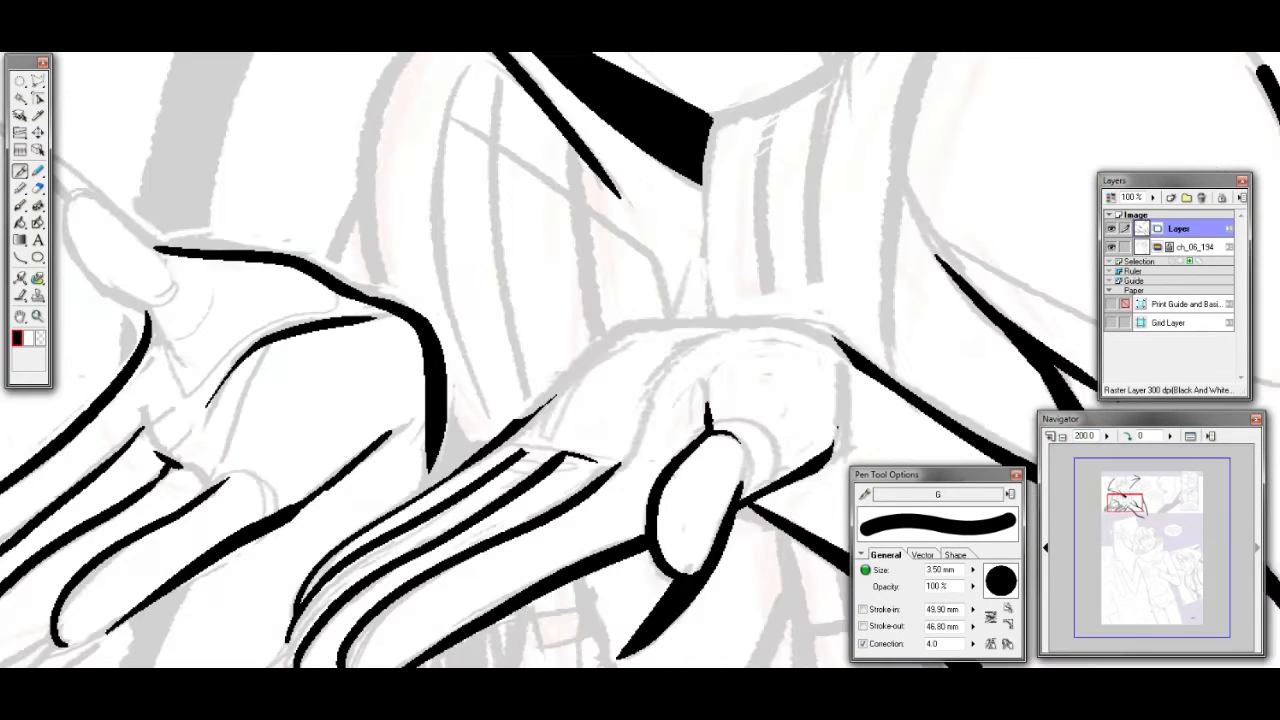
drag(1124, 503, 1124, 488)
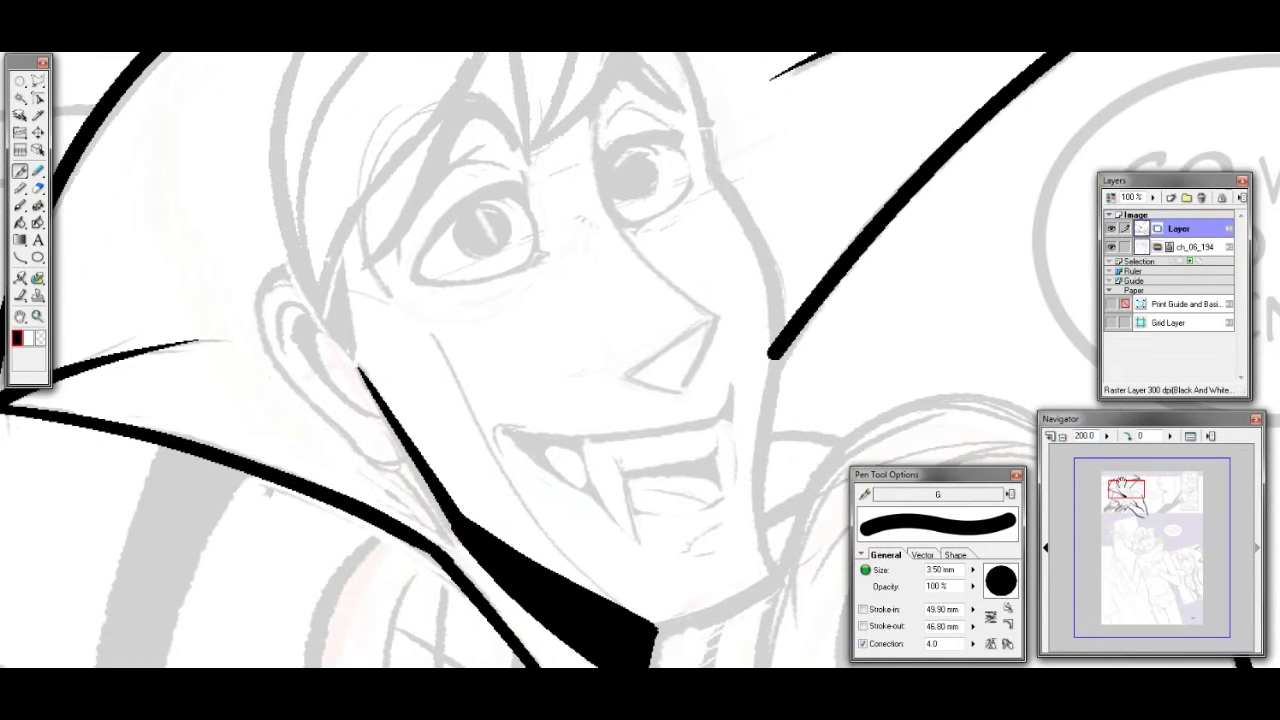
click(20, 257)
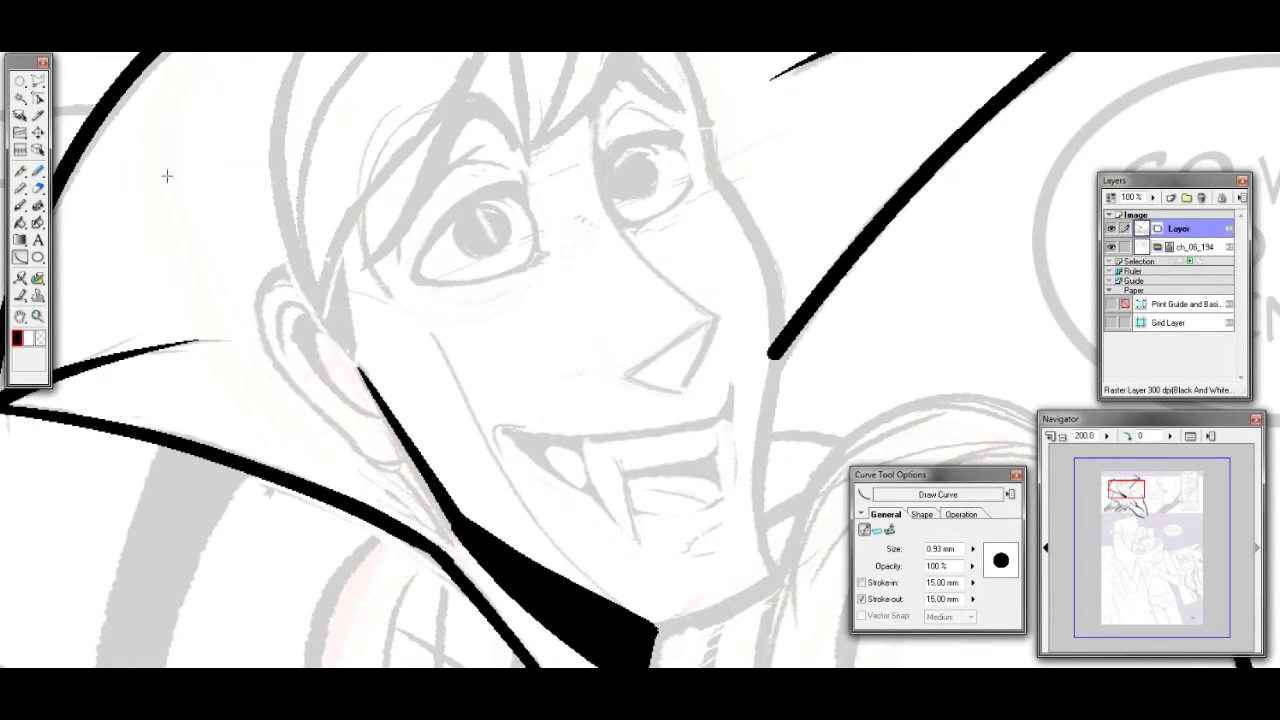
click(20, 170)
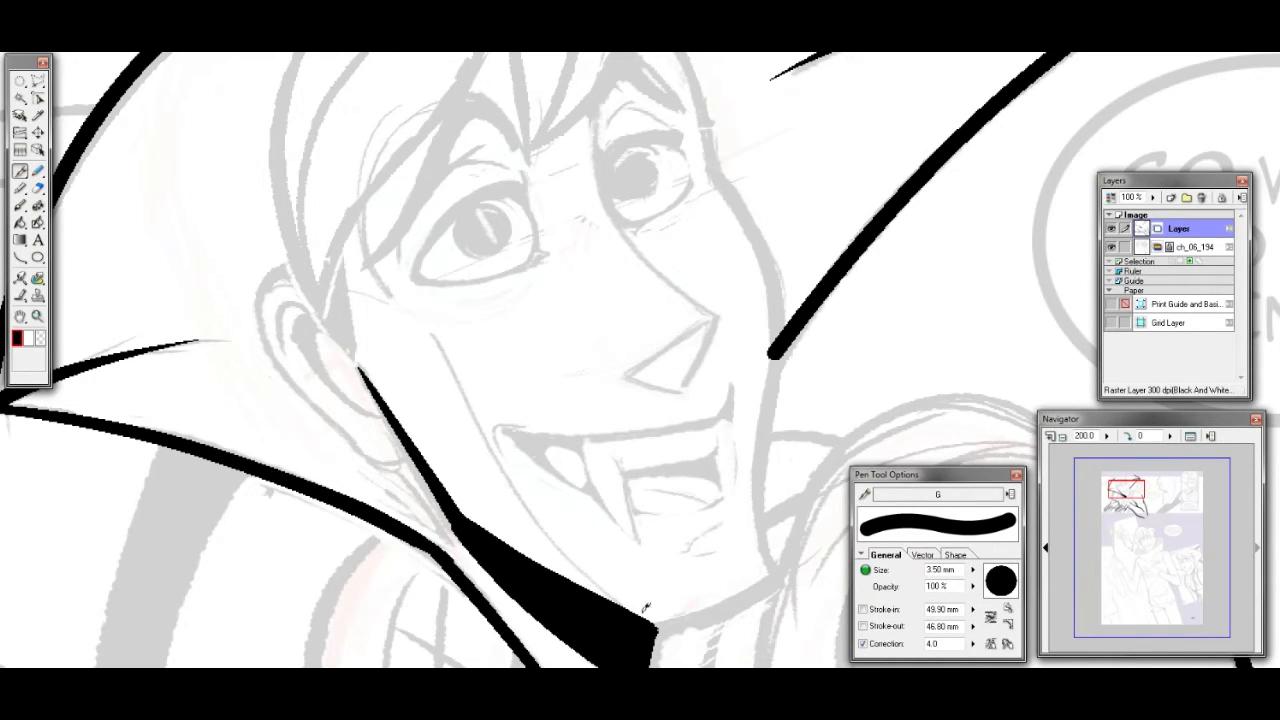
drag(646, 609, 748, 572)
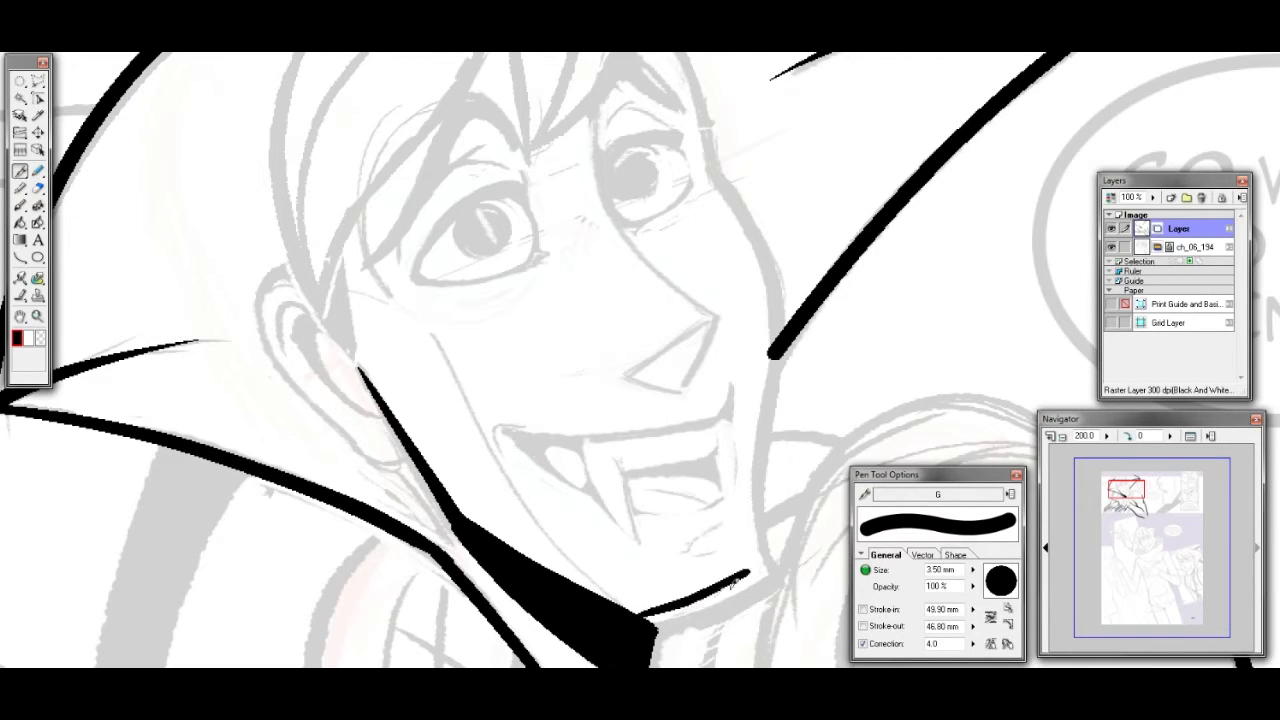
key(ctrl+z)
drag(615, 607, 770, 560)
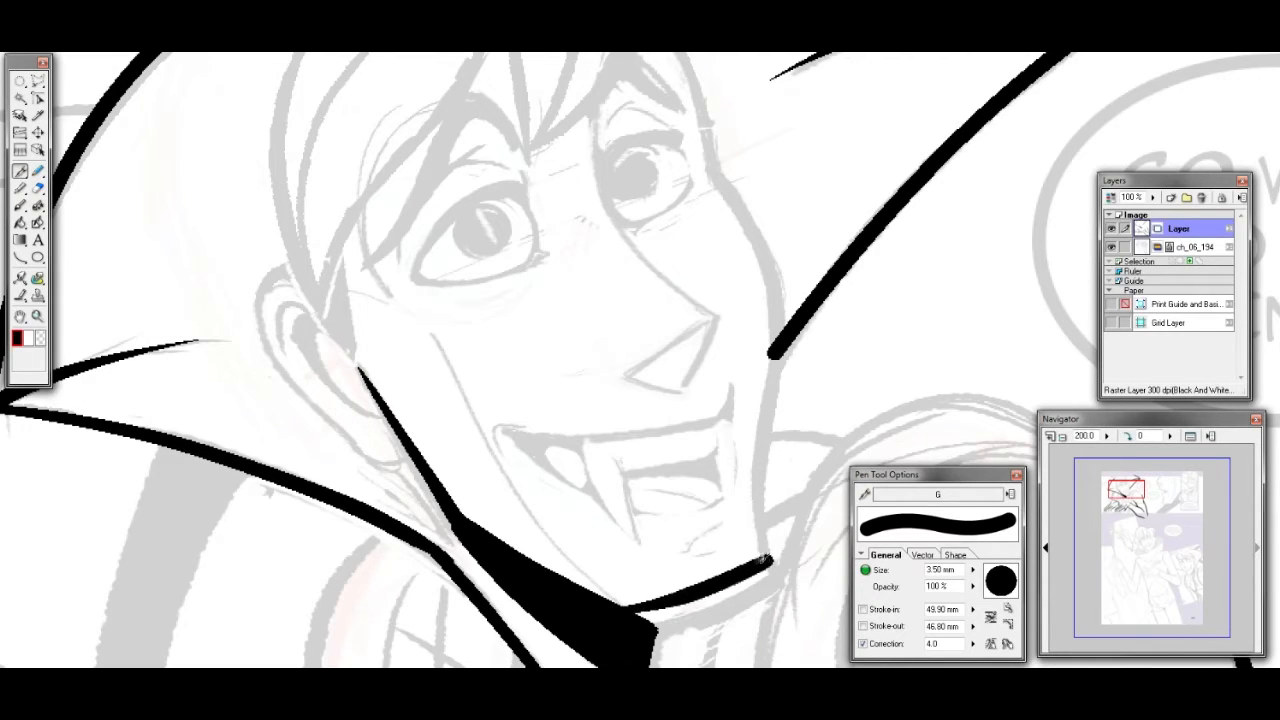
key(ctrl+z)
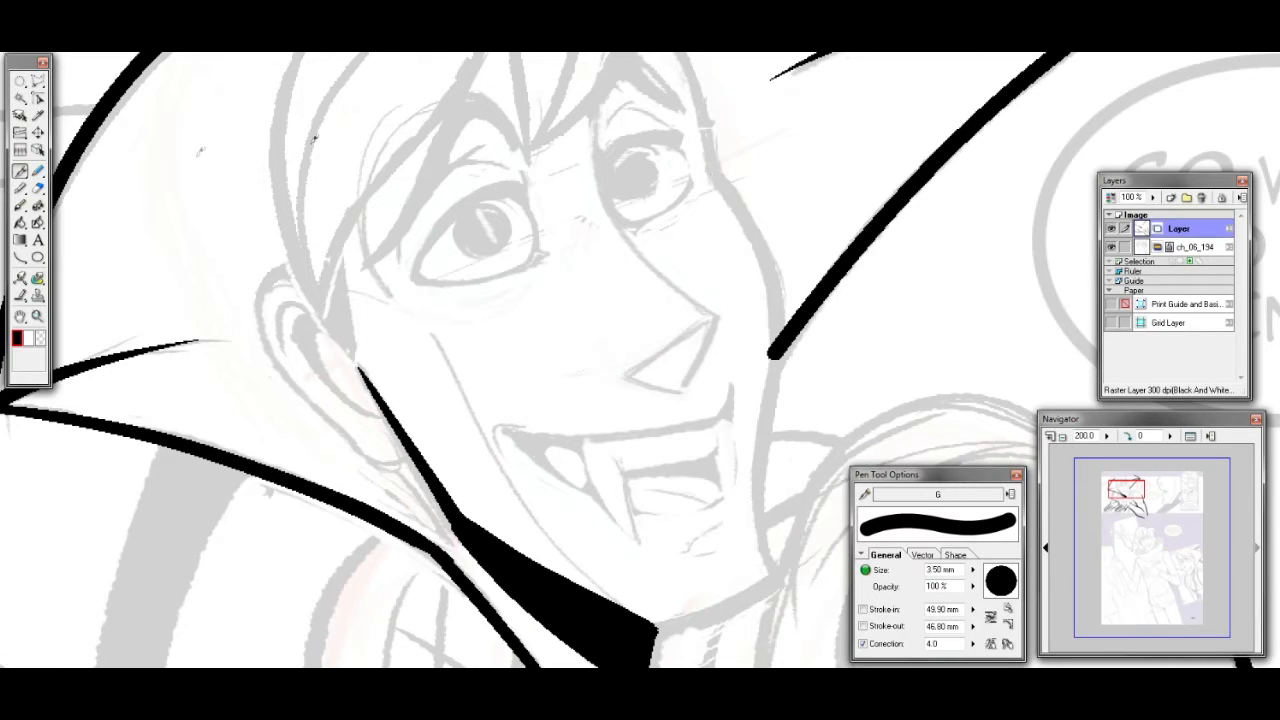
Erase the rounded end of the collar line where it meets the cheek, and return to the pen
click(38, 188)
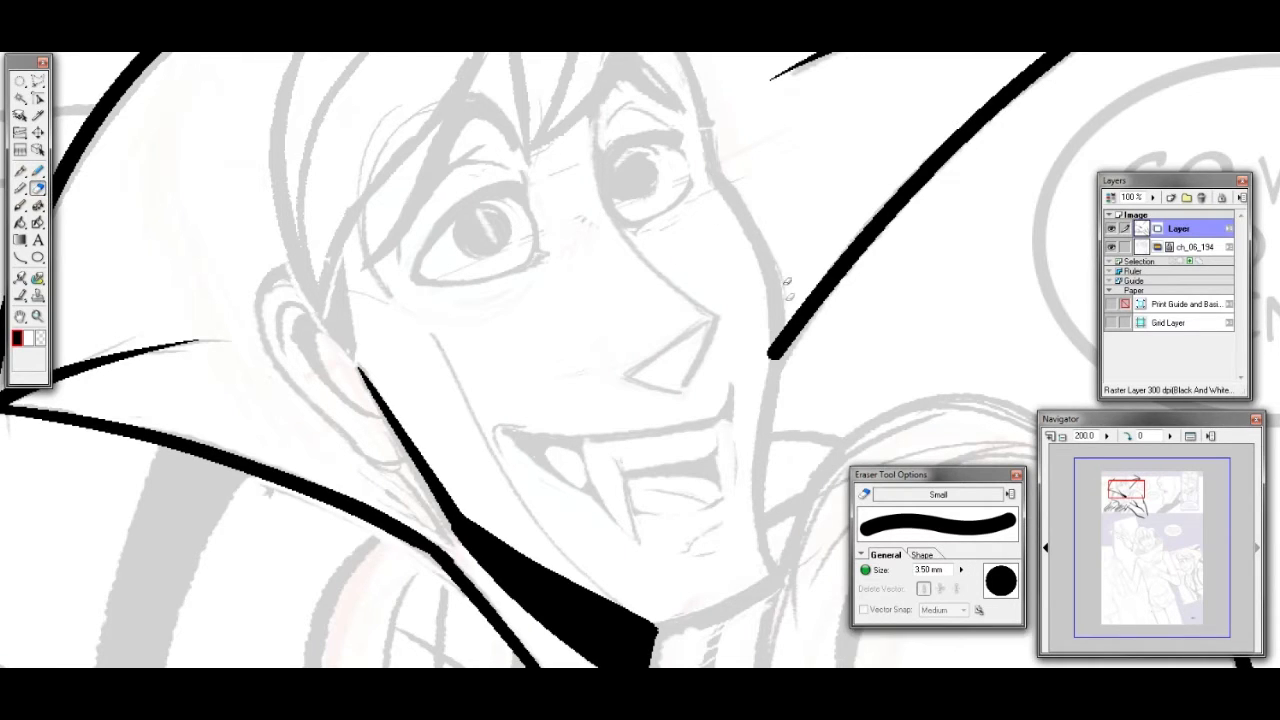
drag(772, 350, 757, 340)
click(20, 172)
drag(1129, 482, 1128, 488)
mouse_move(661, 177)
mouse_down()
mouse_move(710, 228)
mouse_move(732, 321)
mouse_up()
key(ctrl+z)
mouse_move(667, 170)
mouse_down()
mouse_move(728, 290)
mouse_move(712, 462)
mouse_up()
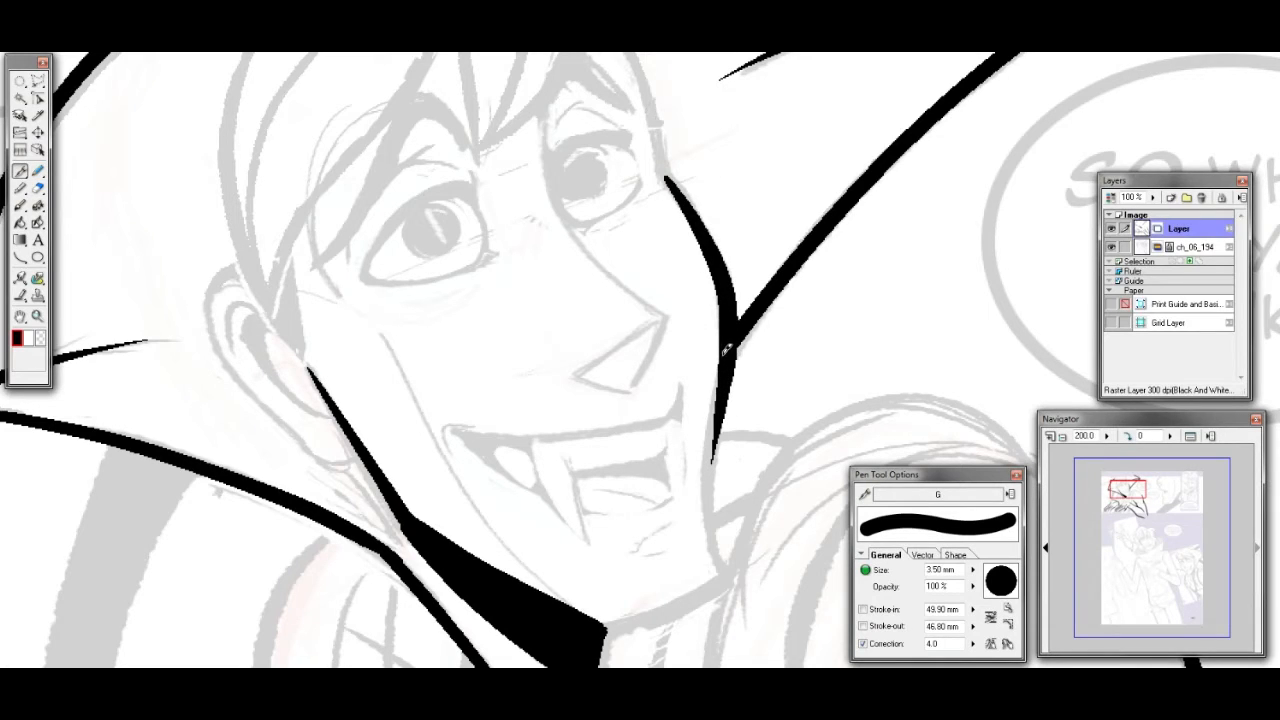
mouse_move(729, 355)
mouse_down()
mouse_move(711, 487)
mouse_move(728, 576)
mouse_up()
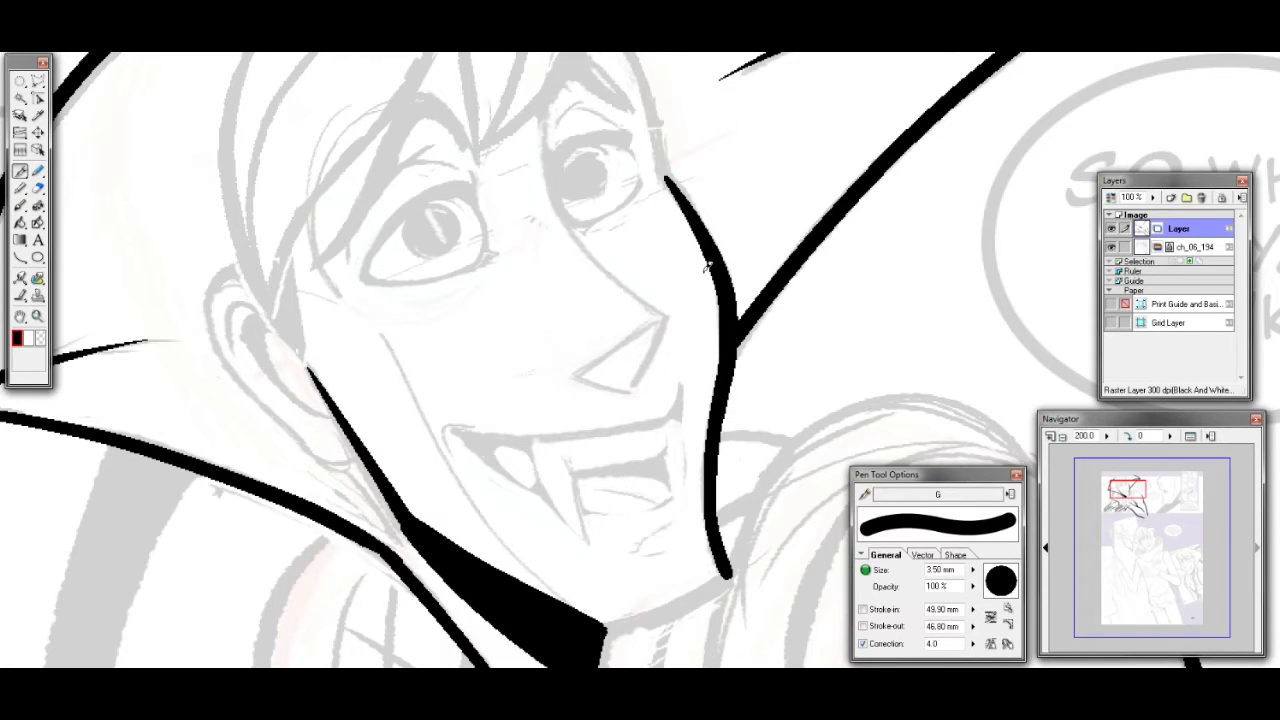
drag(610, 620, 728, 570)
key(ctrl+z)
key(ctrl+z)
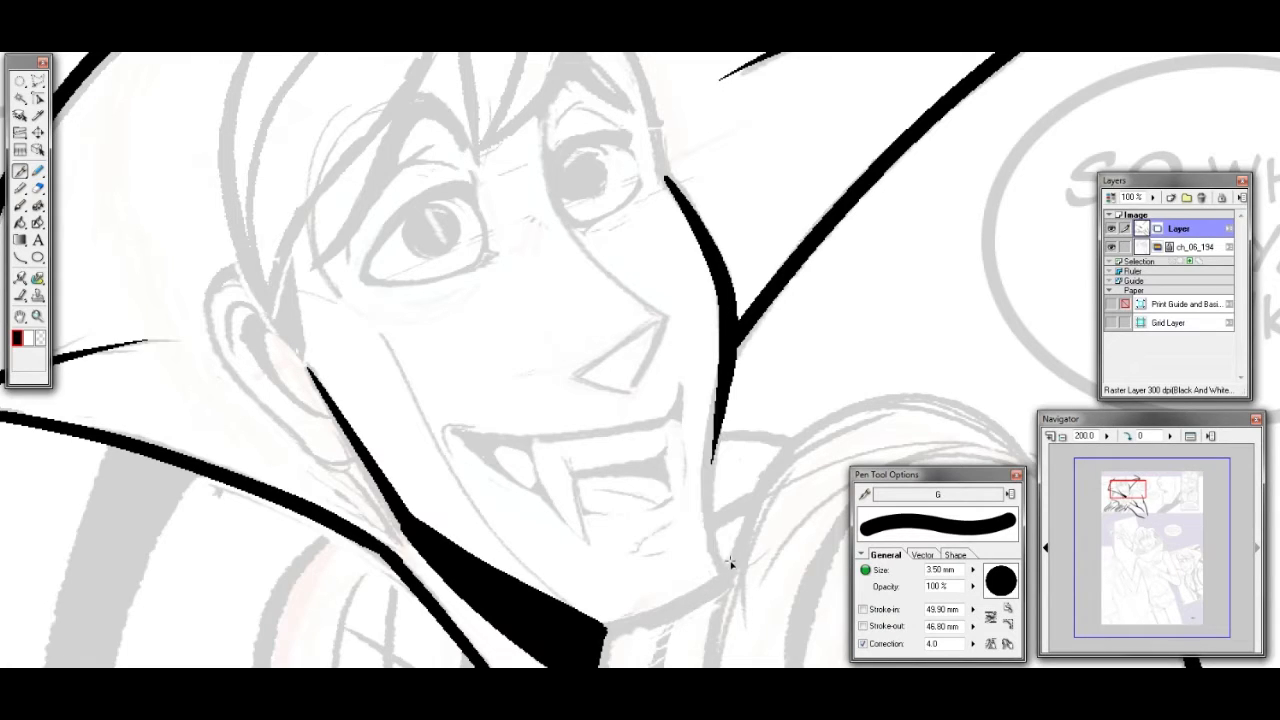
key(ctrl+z)
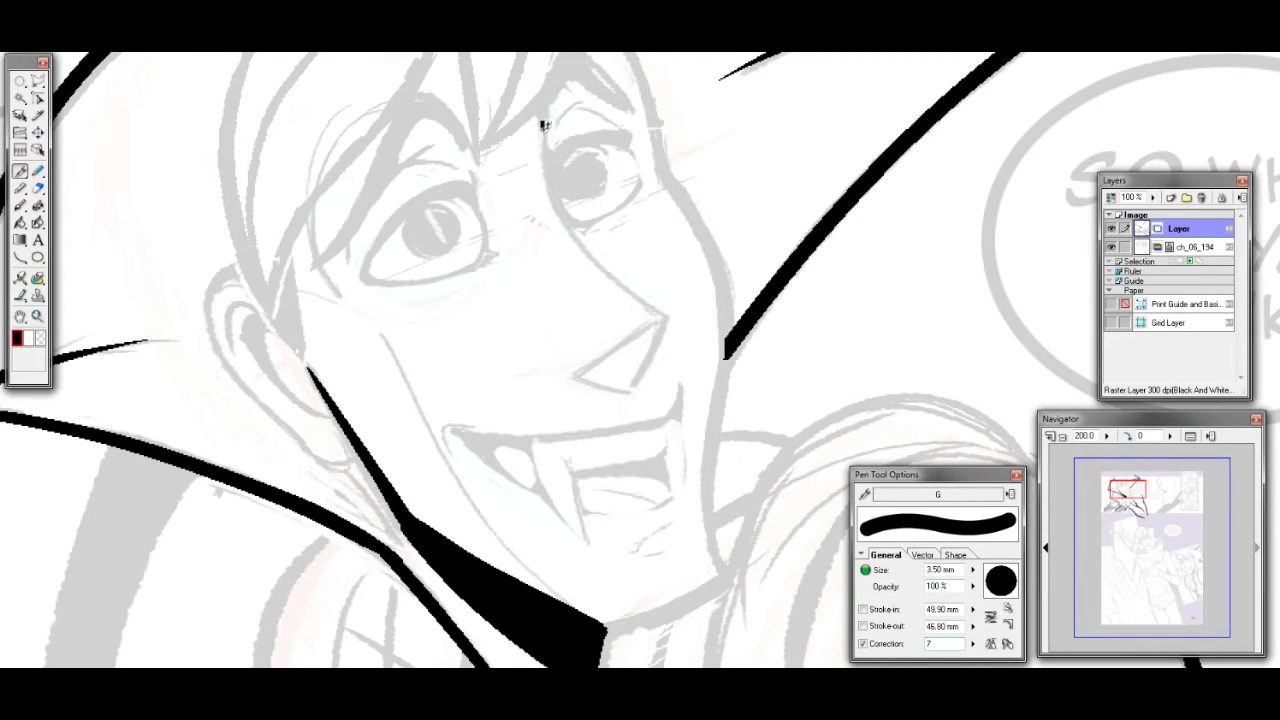
Ink the bridge of the nose from the brow to the tip at correction 7, and reduce the pen size to 2.50 mm
mouse_move(547, 123)
mouse_down()
mouse_move(547, 173)
mouse_move(553, 187)
mouse_move(548, 142)
mouse_move(572, 224)
mouse_move(670, 313)
mouse_up()
key(ctrl+z)
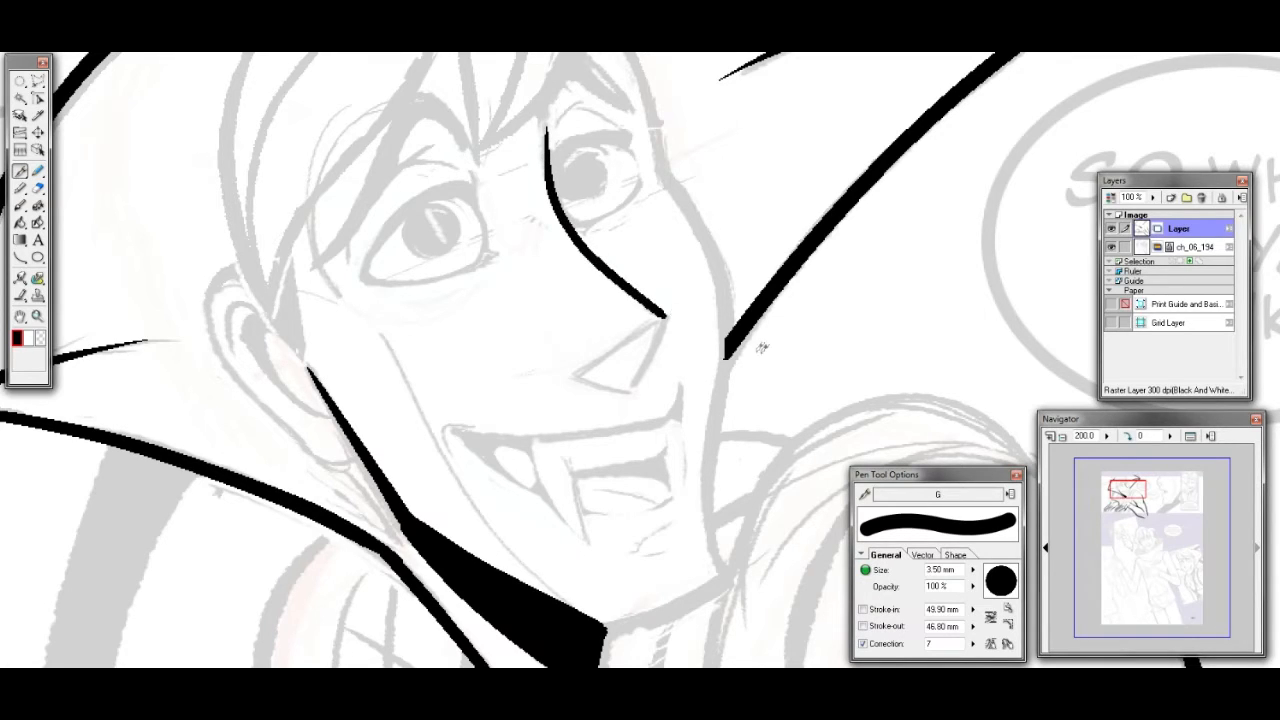
key(bracketleft)
key(bracketleft)
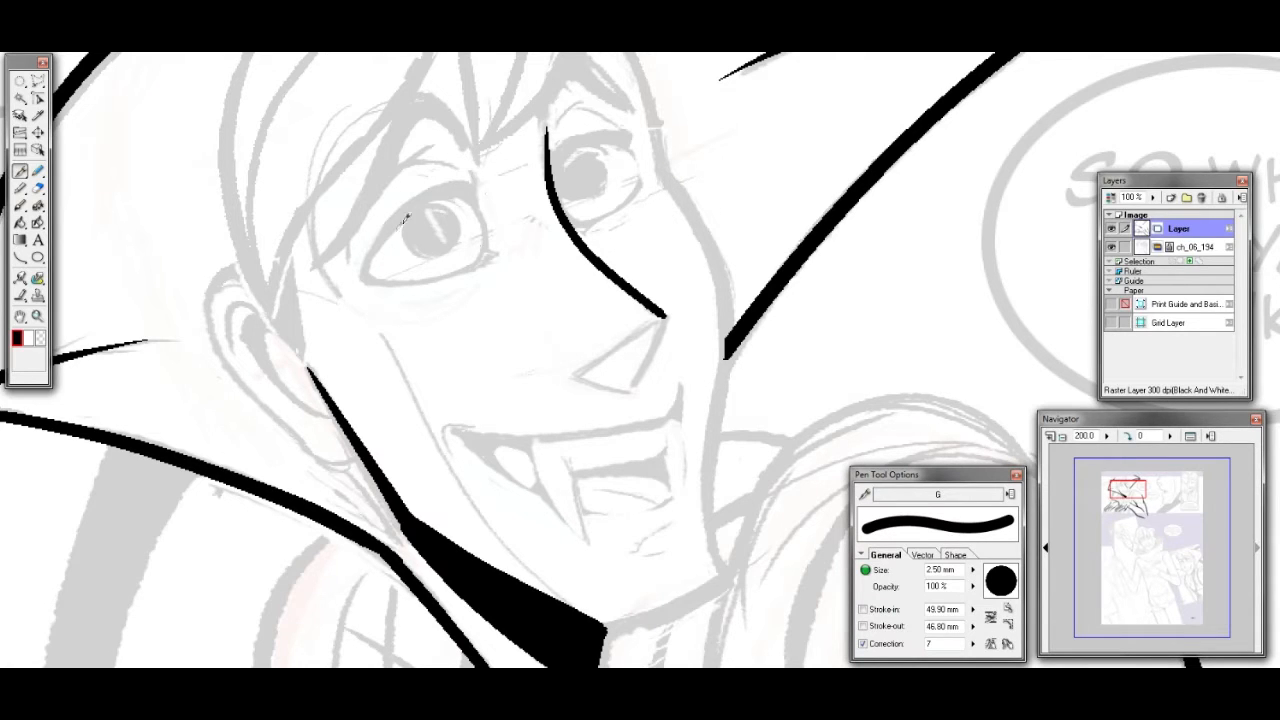
drag(1125, 484, 1120, 480)
mouse_move(656, 128)
mouse_down()
mouse_move(657, 228)
mouse_move(548, 372)
mouse_move(498, 500)
mouse_up()
key(ctrl+z)
mouse_move(657, 130)
mouse_down()
mouse_move(668, 192)
mouse_move(632, 278)
mouse_move(552, 368)
mouse_move(502, 478)
mouse_up()
key(ctrl+z)
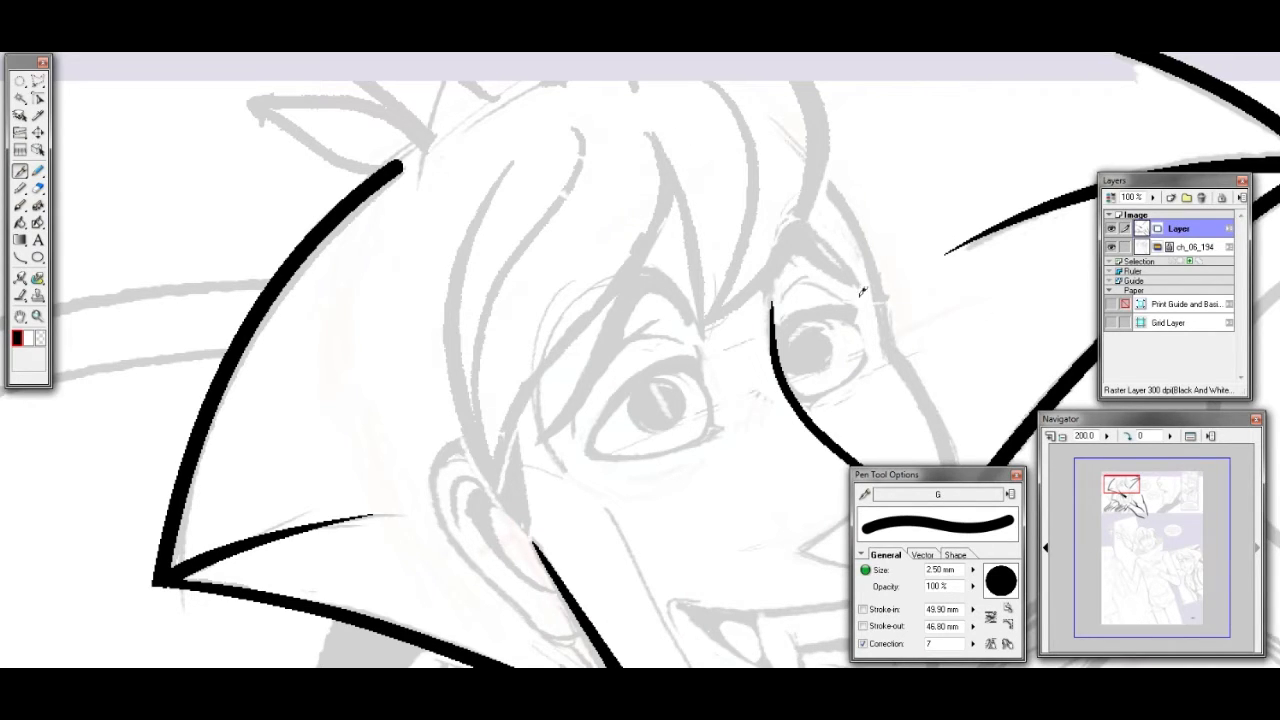
Rotate the canvas view to 90 degrees and ink three long hair strands from the ear, using correction 6 for the last two
click(1141, 434)
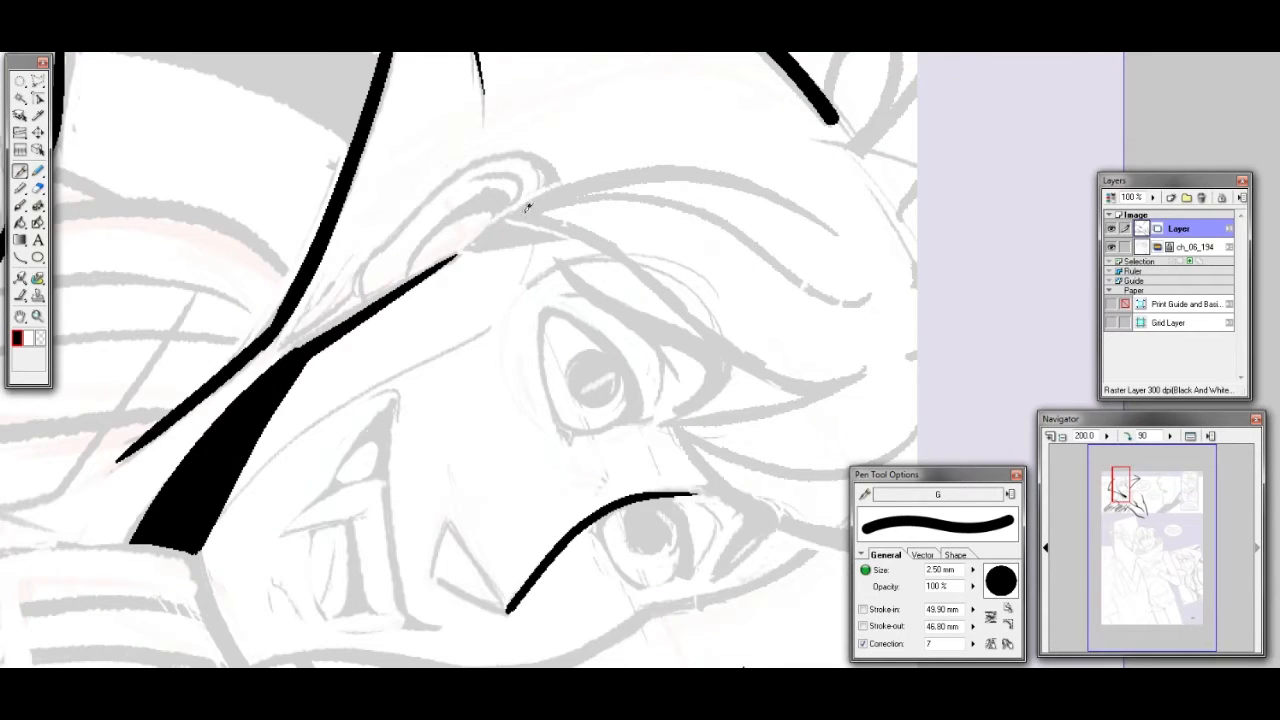
mouse_move(516, 212)
mouse_down()
mouse_move(587, 228)
mouse_move(720, 336)
mouse_move(865, 378)
mouse_up()
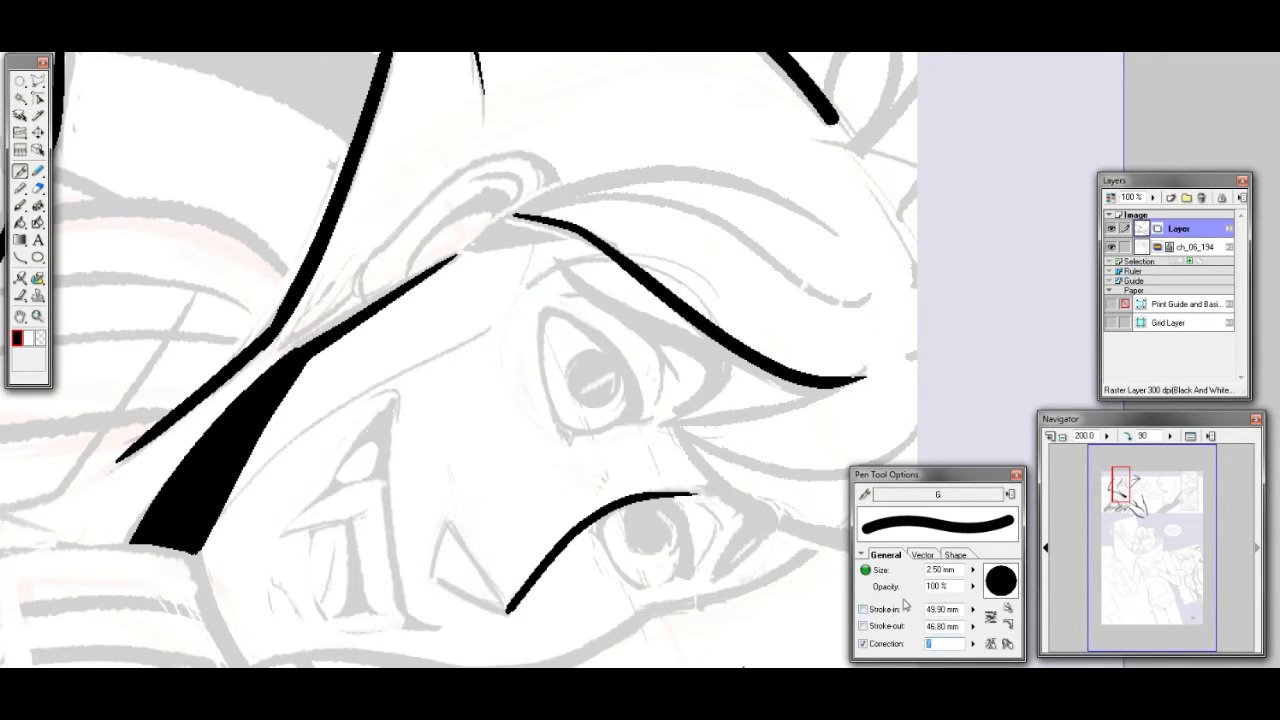
text(6)
mouse_move(521, 208)
mouse_down()
mouse_move(599, 191)
mouse_move(689, 199)
mouse_move(864, 292)
mouse_up()
key(ctrl+z)
mouse_move(518, 208)
mouse_down()
mouse_move(588, 190)
mouse_move(684, 200)
mouse_move(877, 296)
mouse_up()
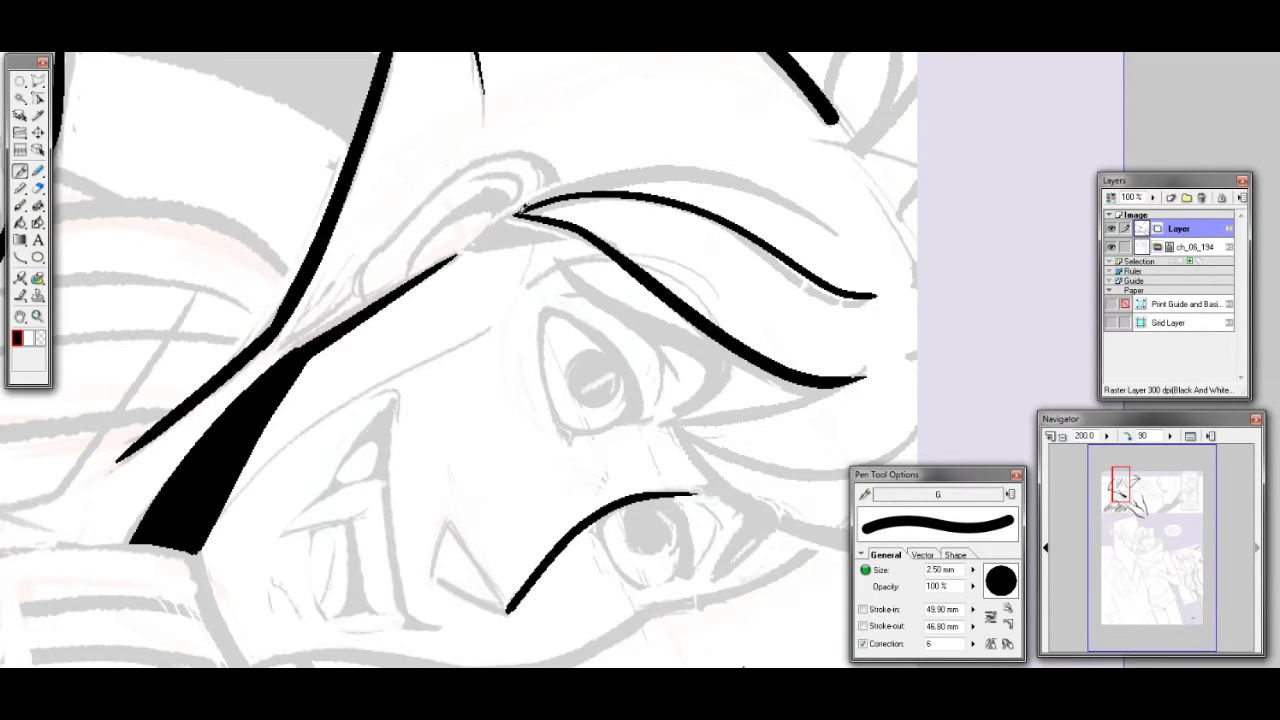
mouse_move(516, 212)
mouse_down()
mouse_move(596, 178)
mouse_move(691, 171)
mouse_move(786, 193)
mouse_move(864, 251)
mouse_up()
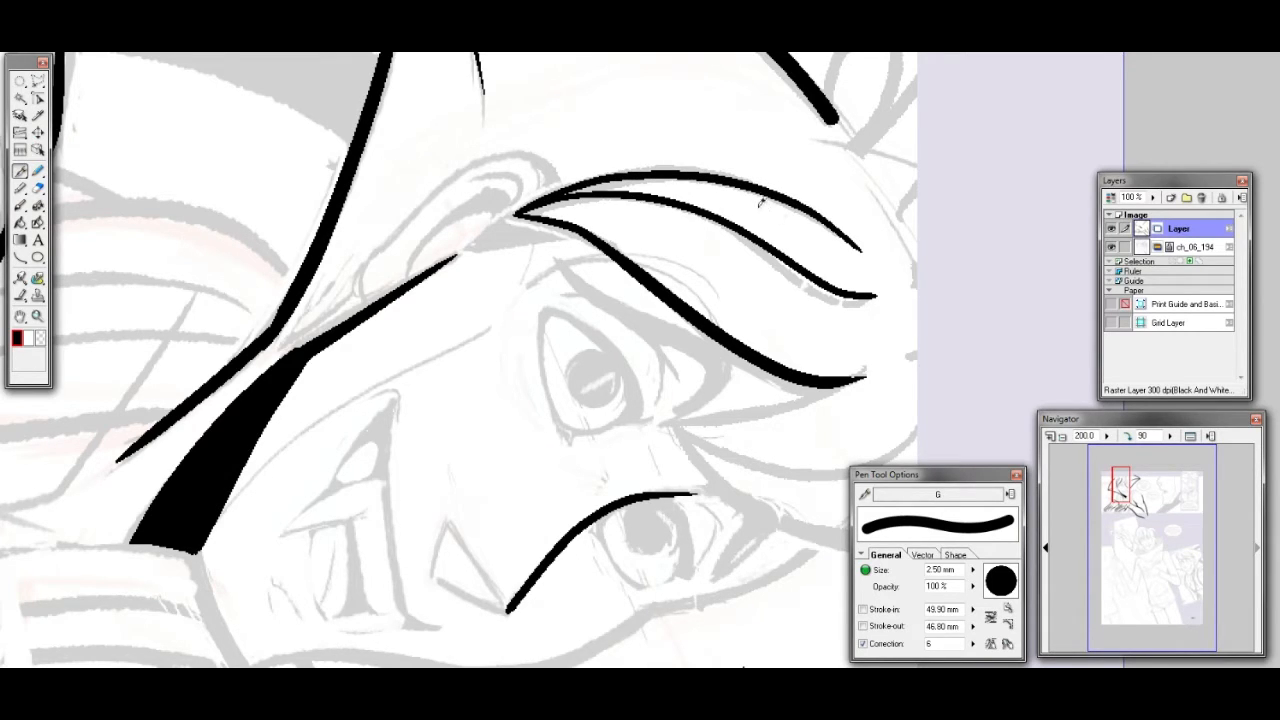
Clean up the ends of the long hair strands with the eraser and re-ink the tip of the strand nearest the eye
key(e)
mouse_move(877, 275)
mouse_down()
mouse_move(866, 280)
mouse_move(898, 296)
mouse_up()
drag(869, 384, 822, 401)
click(20, 171)
drag(840, 381, 868, 372)
mouse_move(517, 214)
mouse_down()
mouse_move(489, 236)
mouse_move(574, 237)
mouse_up()
key(ctrl+z)
Ink the ear's outline and inner folds, plus the short sideburn strokes in front of it
mouse_move(399, 287)
mouse_down()
mouse_move(370, 300)
mouse_move(358, 262)
mouse_move(442, 180)
mouse_move(500, 148)
mouse_move(552, 155)
mouse_move(556, 187)
mouse_up()
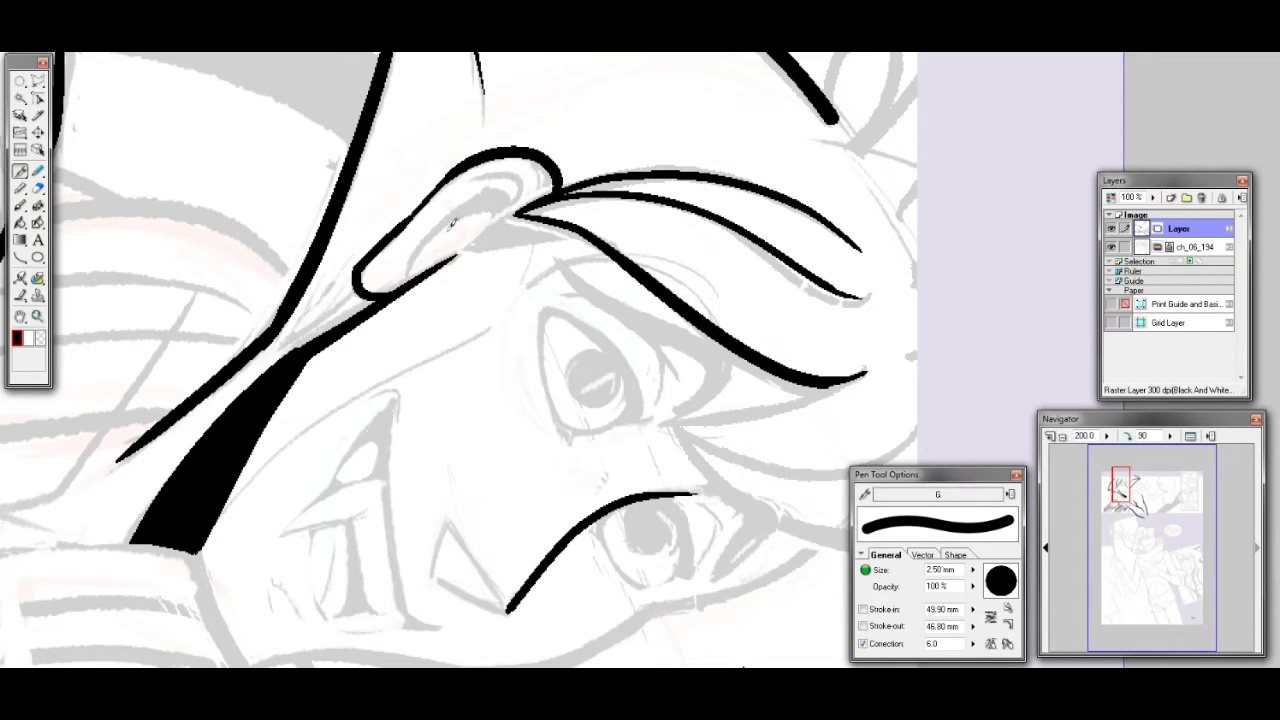
mouse_move(416, 258)
mouse_down()
mouse_move(439, 217)
mouse_move(495, 208)
mouse_move(509, 171)
mouse_move(472, 180)
mouse_move(515, 185)
mouse_move(451, 201)
mouse_up()
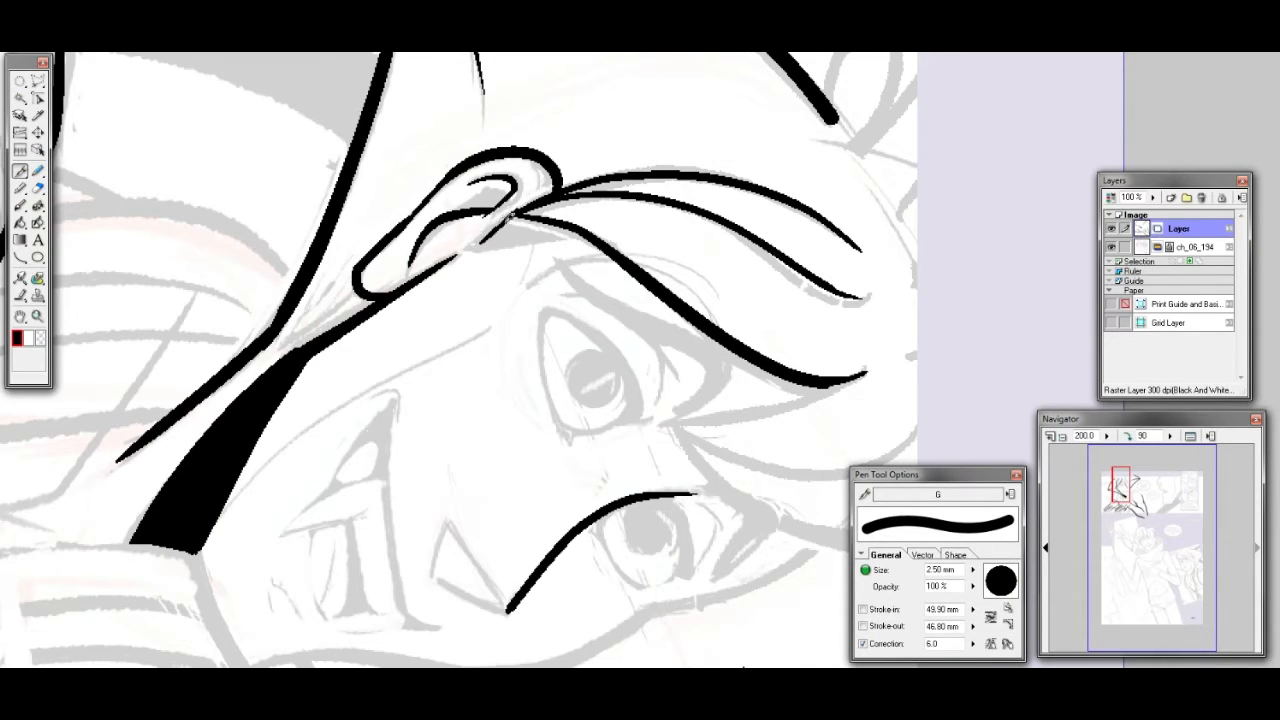
drag(485, 231, 567, 223)
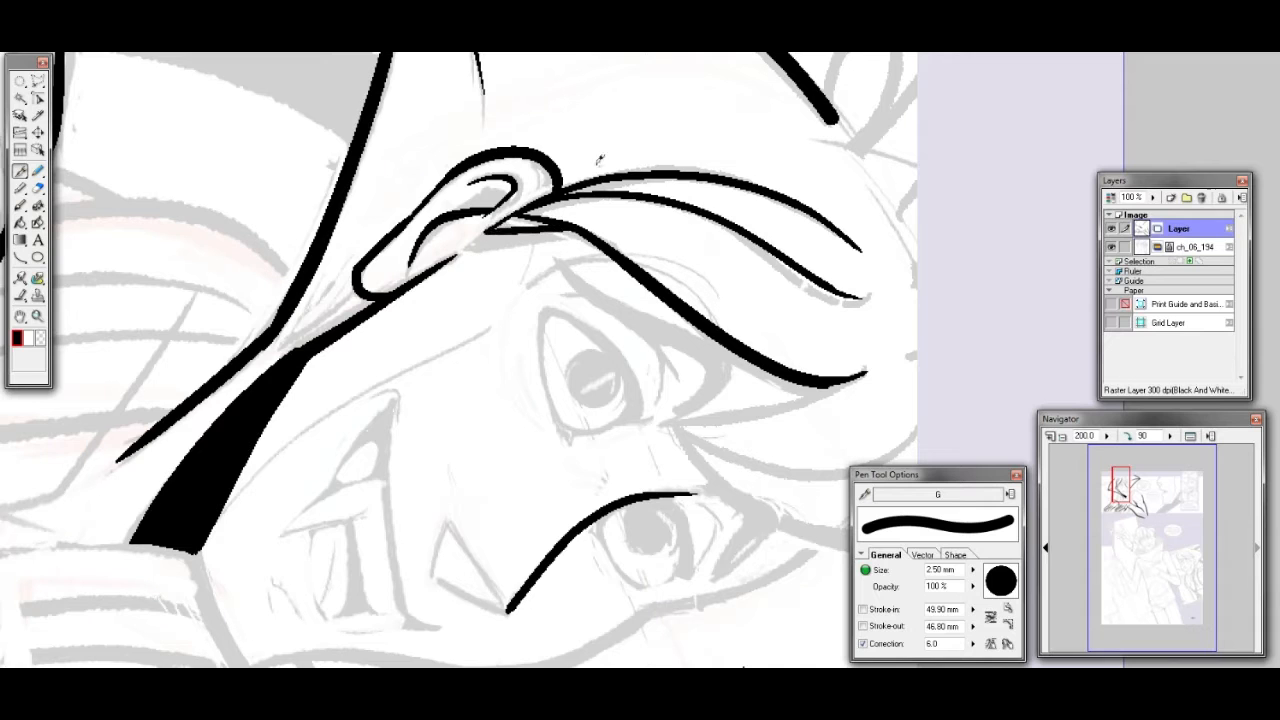
Ink three curved fringe strands fanning out from a point between the eyes, and the underside of the nose tip
drag(1124, 480, 1130, 482)
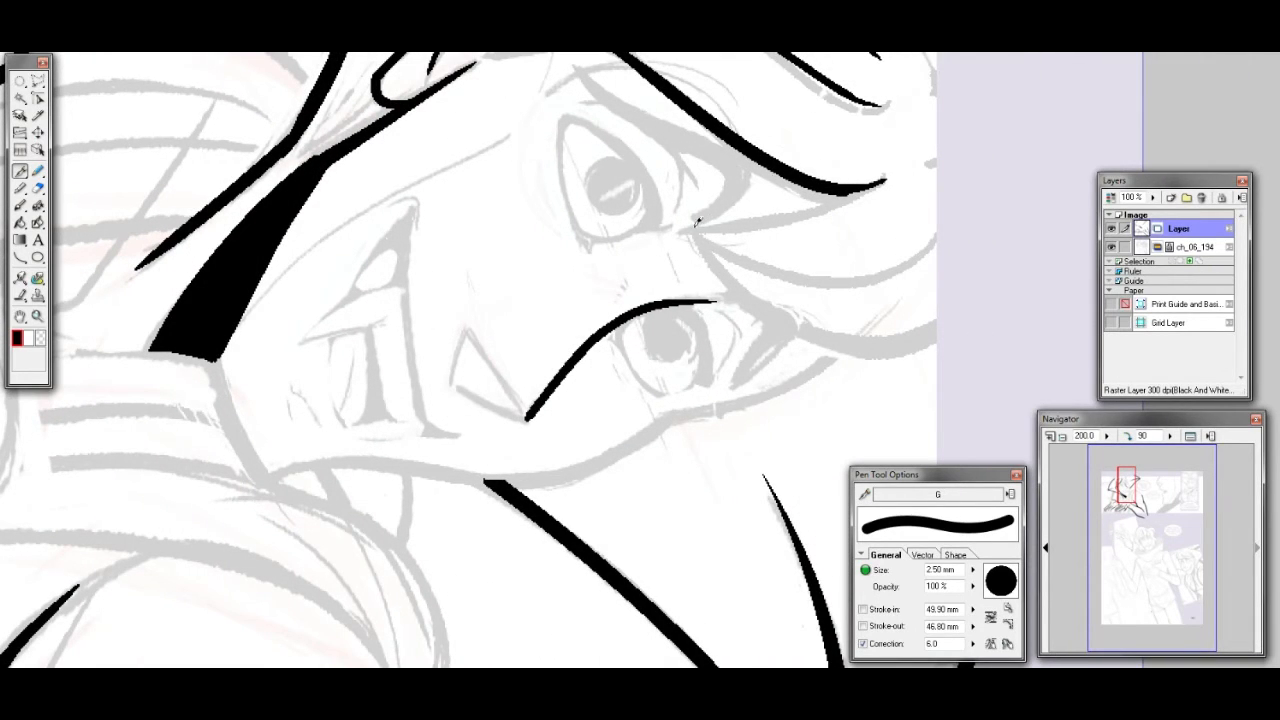
drag(702, 224, 880, 183)
key(ctrl+z)
drag(700, 228, 872, 183)
mouse_move(702, 222)
mouse_down()
mouse_move(755, 257)
mouse_move(857, 276)
mouse_move(942, 236)
mouse_up()
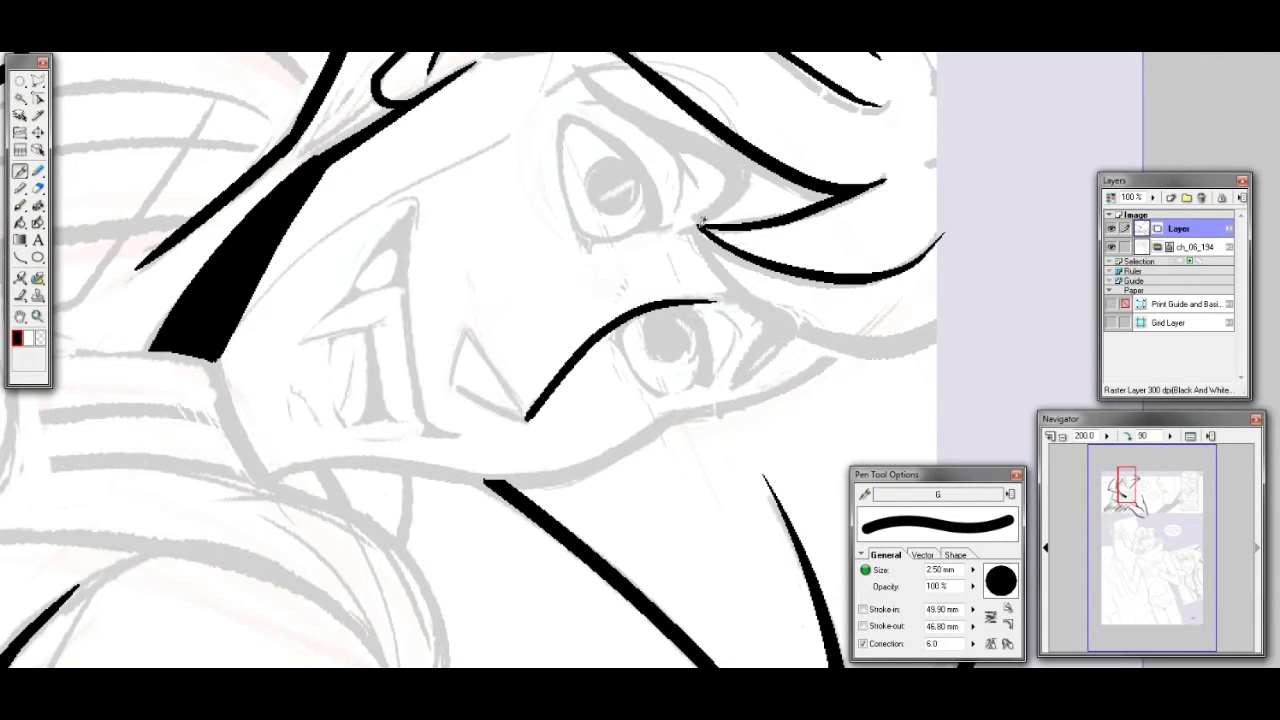
drag(700, 227, 737, 295)
key(ctrl+z)
mouse_move(699, 228)
mouse_down()
mouse_move(746, 290)
mouse_move(827, 337)
mouse_move(917, 342)
mouse_move(978, 295)
mouse_up()
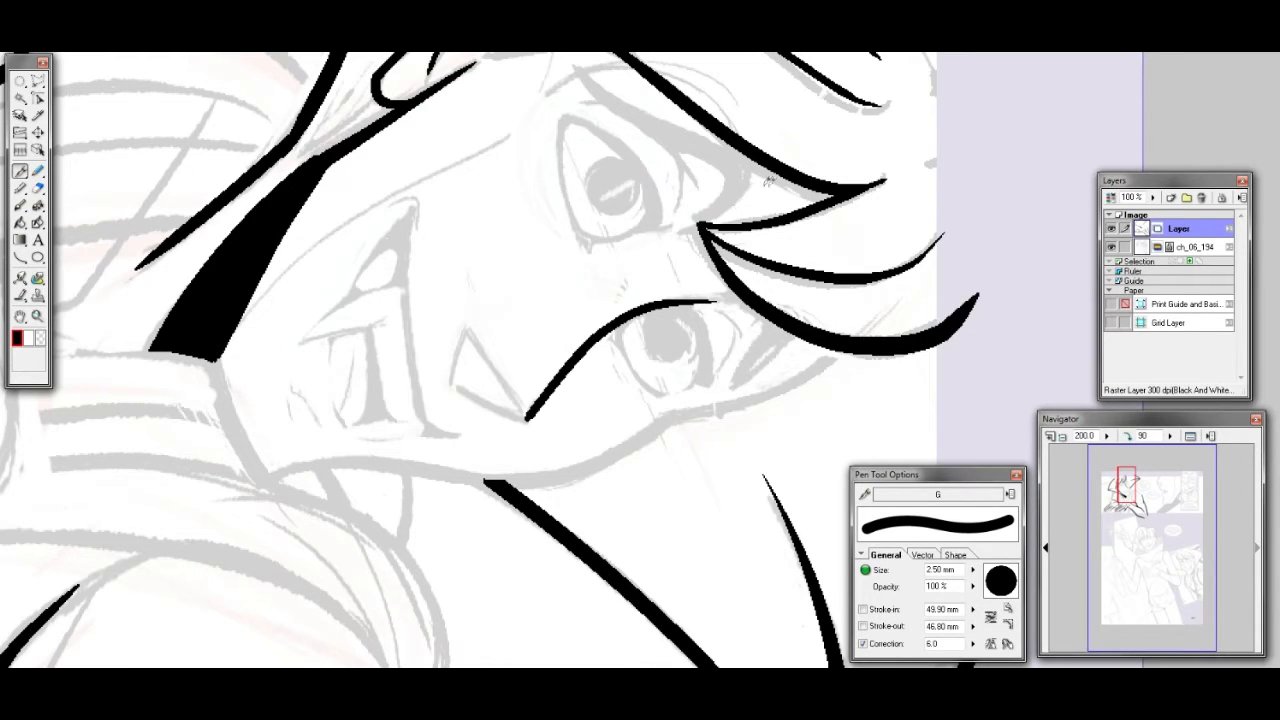
drag(460, 383, 528, 419)
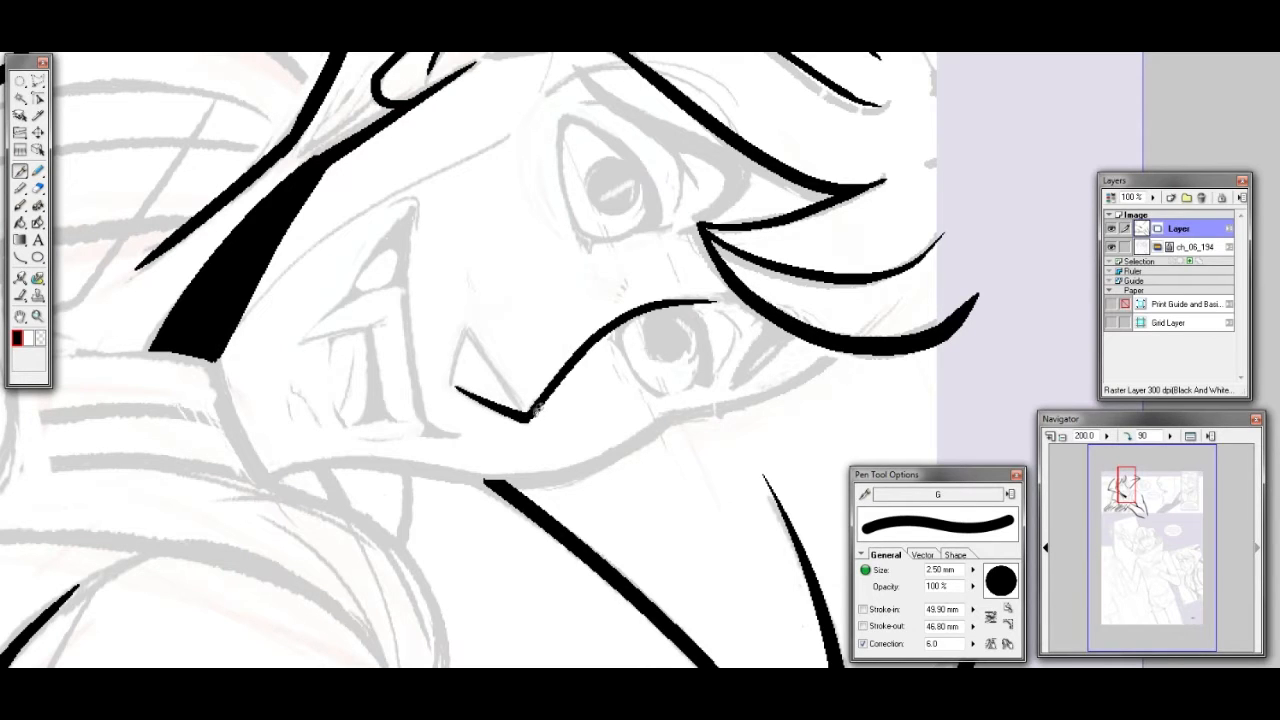
drag(1116, 487, 1119, 490)
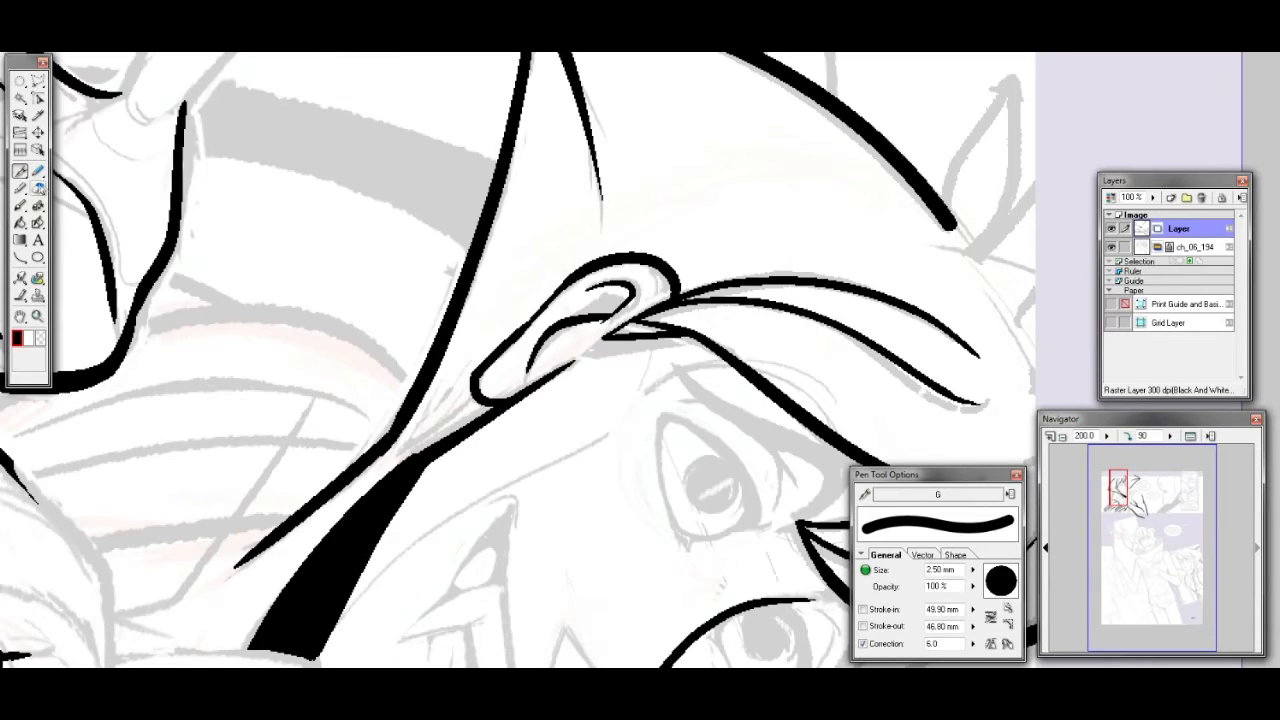
click(39, 187)
drag(650, 322, 673, 318)
key(ctrl+z)
key(ctrl+z)
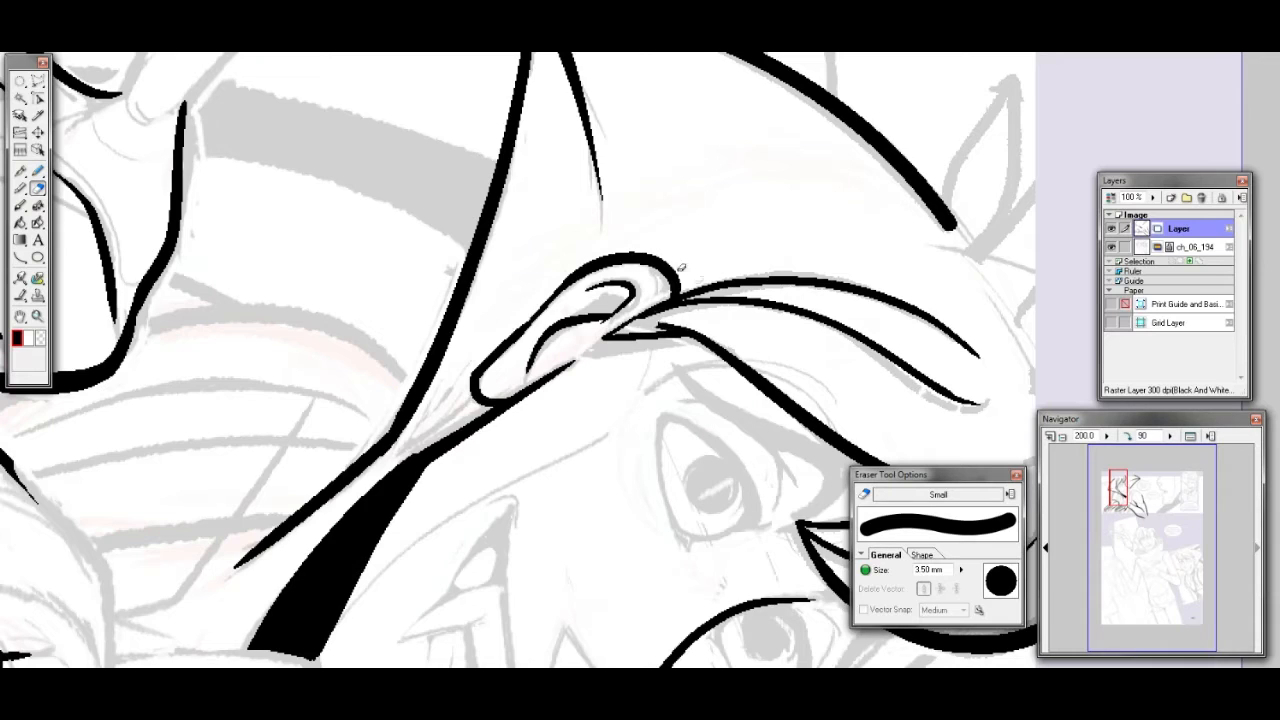
Fill the sideburn gap beside the ear with black and ink a jagged zigzag below the earlobe, between collar and neck
click(19, 170)
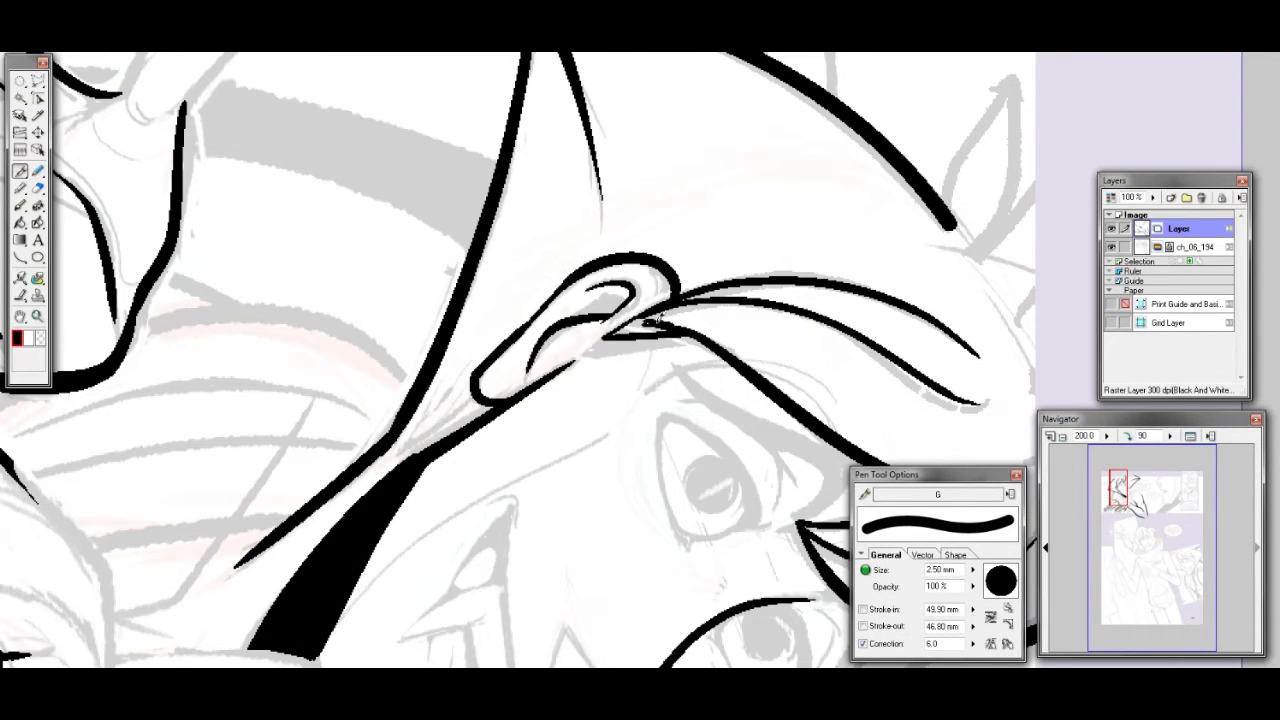
mouse_move(650, 322)
mouse_down()
mouse_move(684, 327)
mouse_move(648, 322)
mouse_move(663, 325)
mouse_up()
drag(389, 441, 450, 388)
key(ctrl+z)
mouse_move(390, 446)
mouse_down()
mouse_move(450, 390)
mouse_move(416, 450)
mouse_up()
key(ctrl+z)
drag(447, 394, 433, 426)
drag(433, 426, 493, 408)
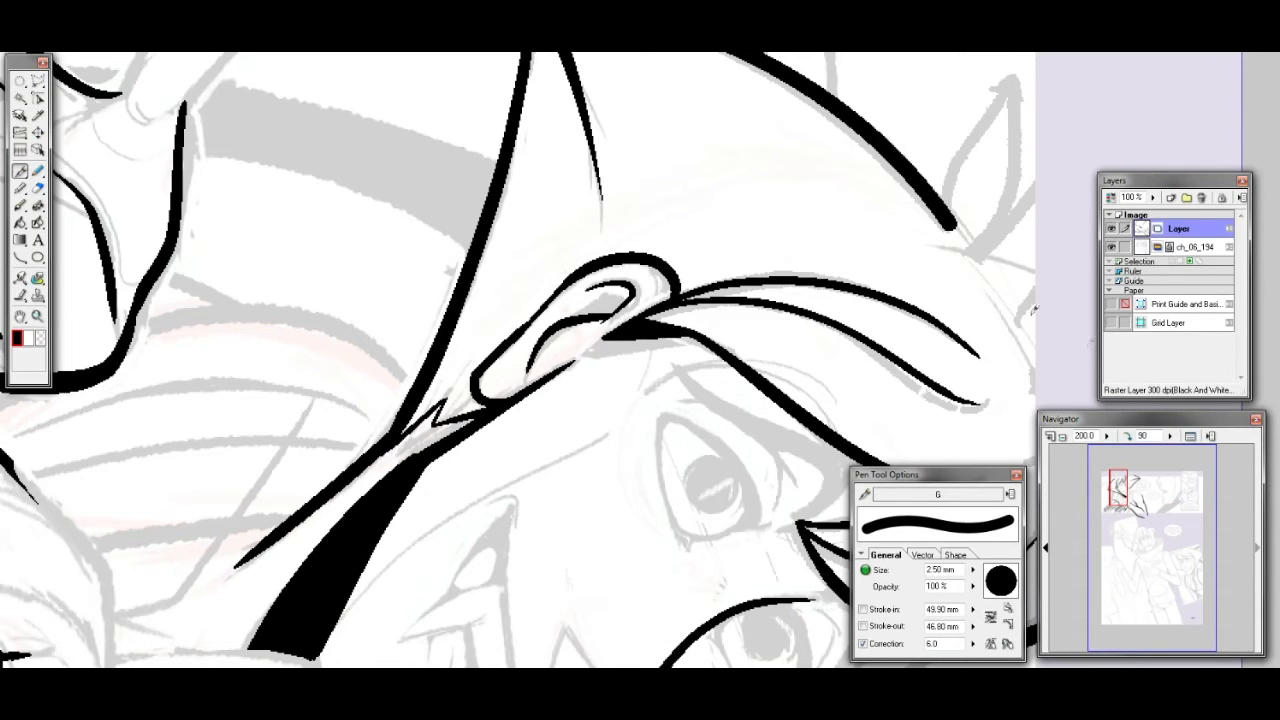
Ink the pointed leaf-shaped hair tuft at the back of the head and erase the rounded end of the adjoining collar line
drag(1120, 490, 1108, 474)
mouse_move(503, 580)
mouse_down()
mouse_move(511, 521)
mouse_move(566, 439)
mouse_move(567, 561)
mouse_move(520, 615)
mouse_up()
key(ctrl+z)
mouse_move(564, 444)
mouse_down()
mouse_move(564, 556)
mouse_move(551, 587)
mouse_move(527, 620)
mouse_up()
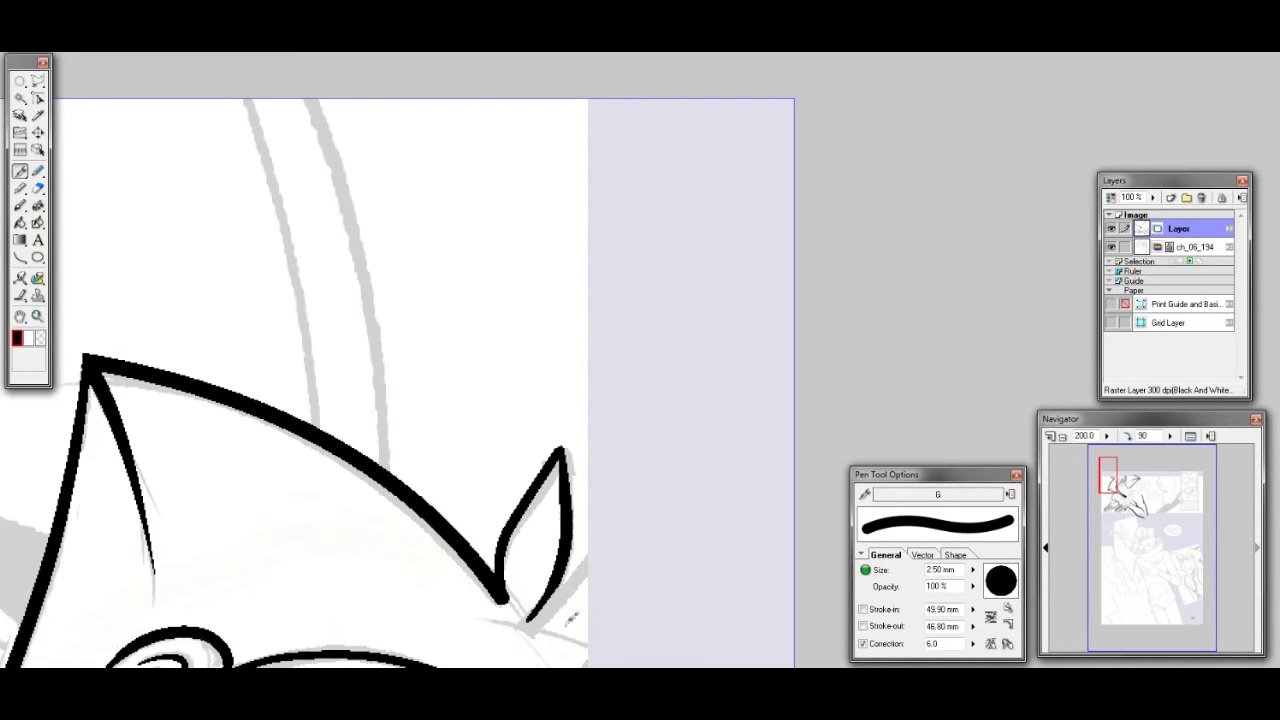
click(37, 187)
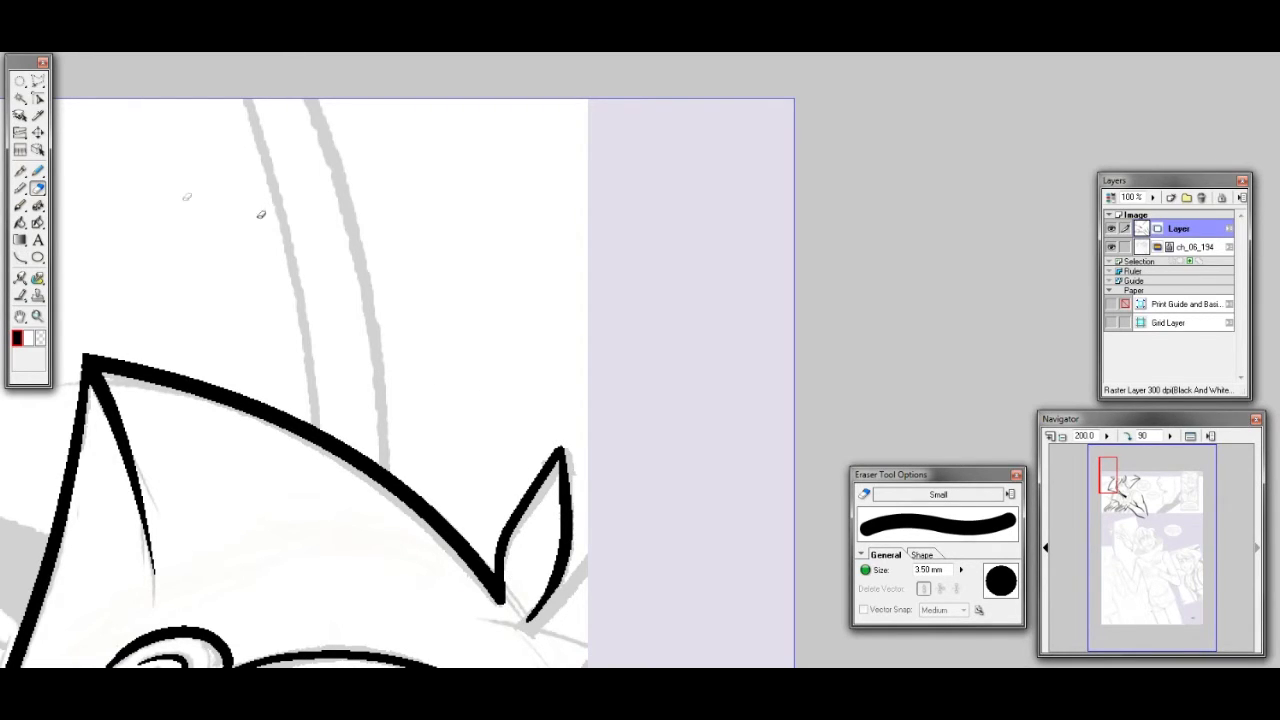
Draw two tapering hair spikes beside the leaf-shaped tuft with the Curve tool, extending them past the panel border
drag(1110, 480, 1116, 479)
click(20, 257)
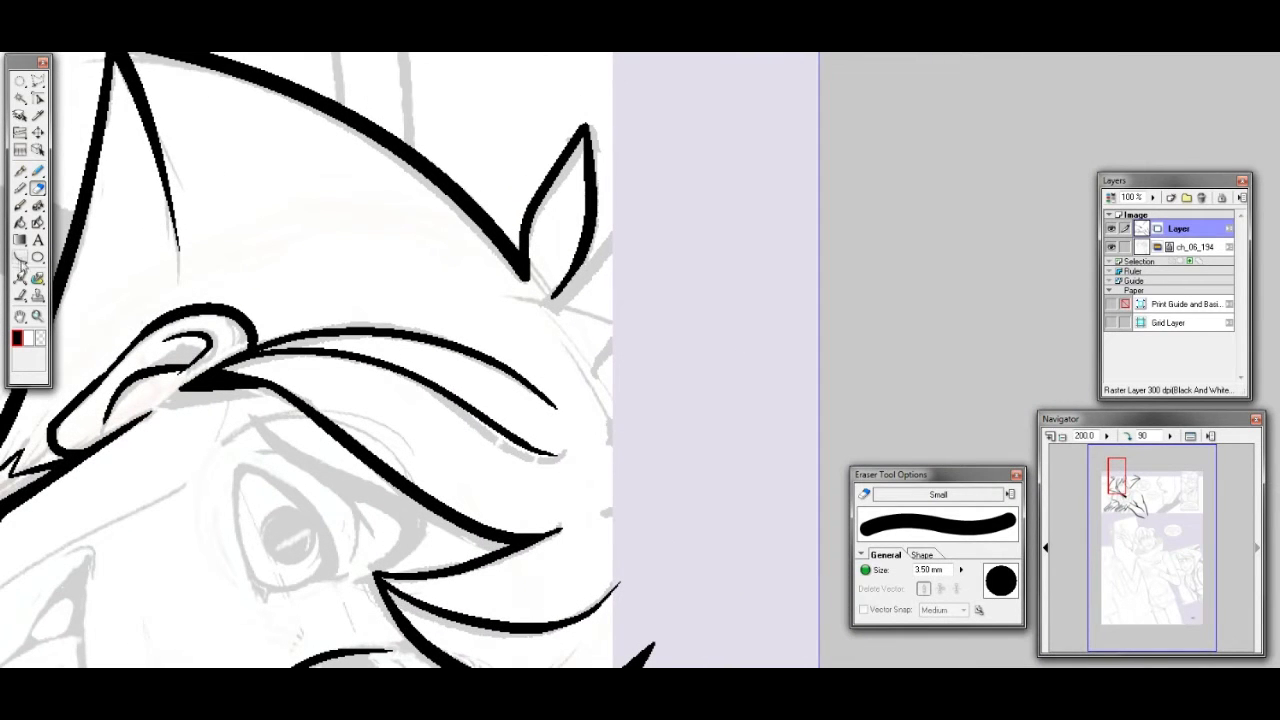
drag(621, 205, 551, 304)
click(630, 236)
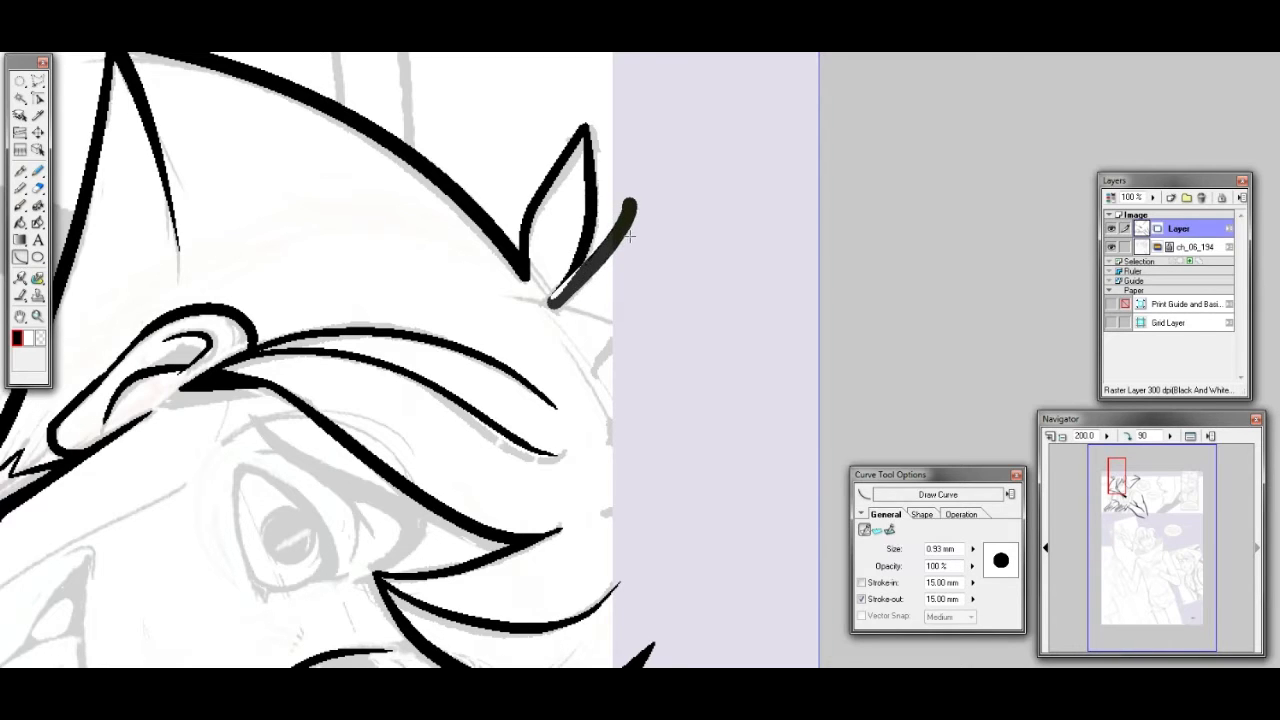
mouse_move(686, 162)
mouse_down()
mouse_move(663, 214)
mouse_move(551, 302)
mouse_up()
click(610, 258)
drag(686, 251, 594, 366)
click(620, 338)
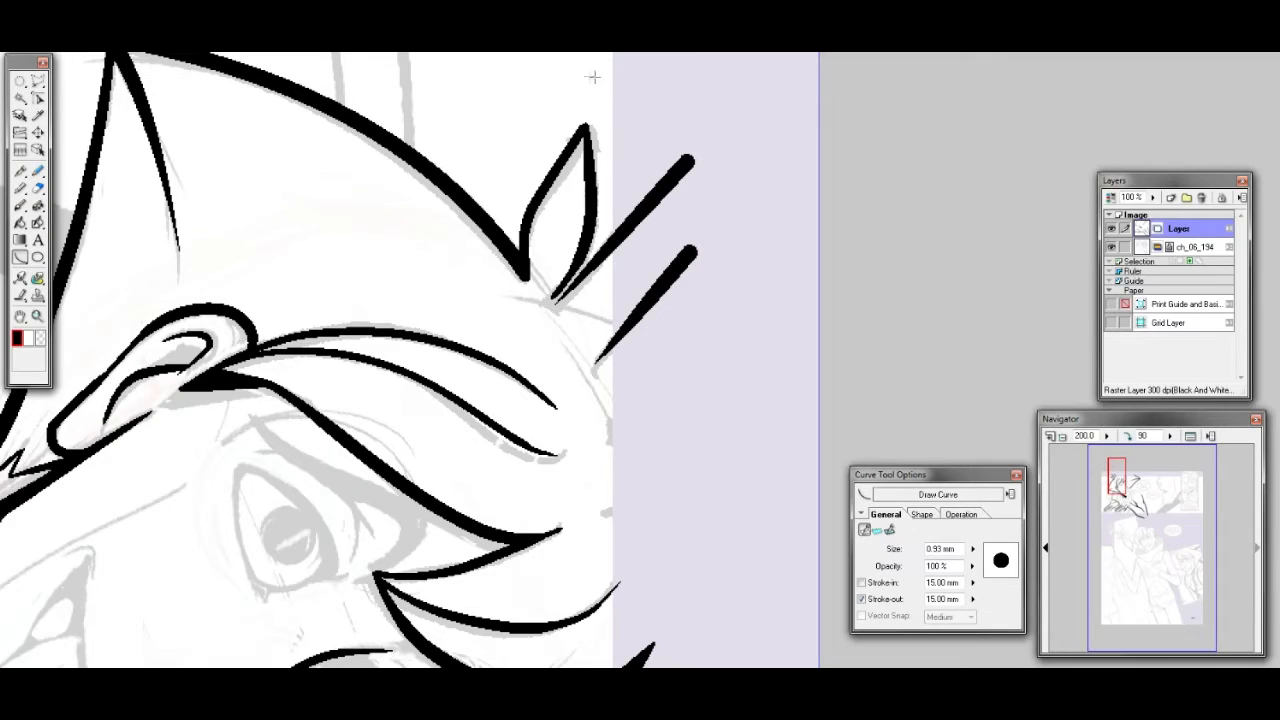
Replace the last Curve spike with a shorter G pen stroke and add short hair marks along the panel's upper border
key(ctrl+z)
click(20, 170)
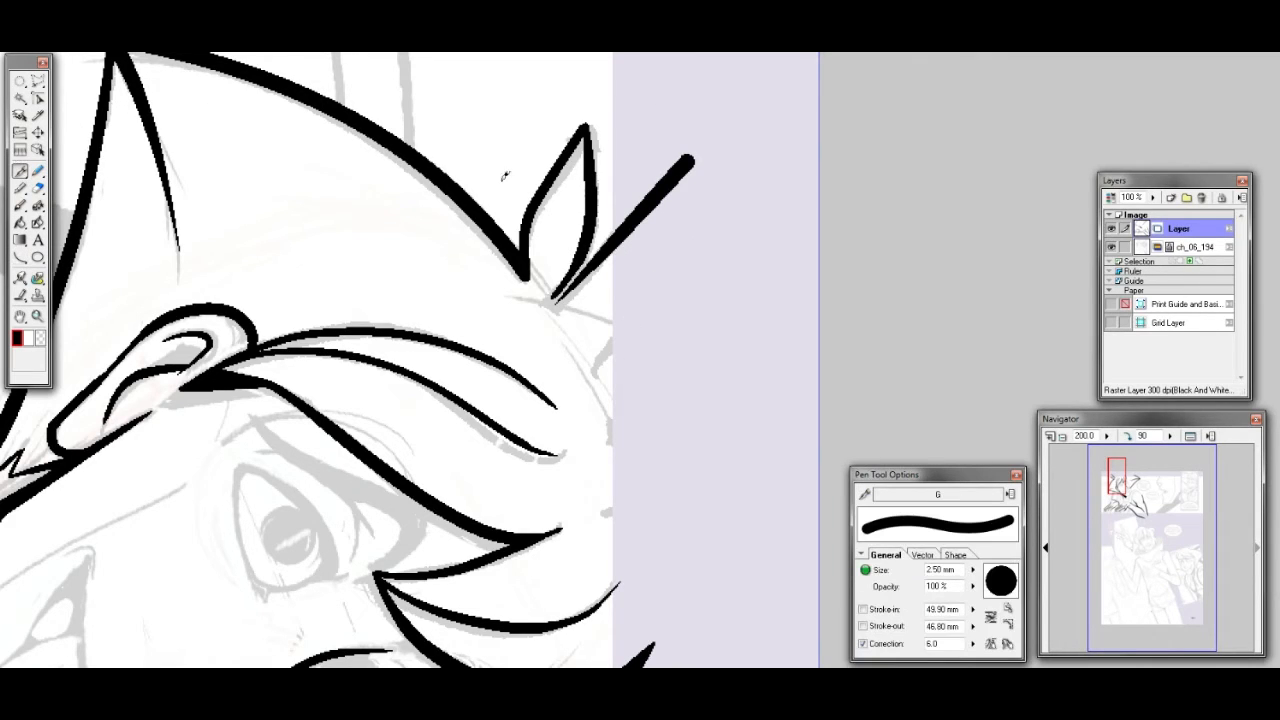
drag(601, 357, 664, 285)
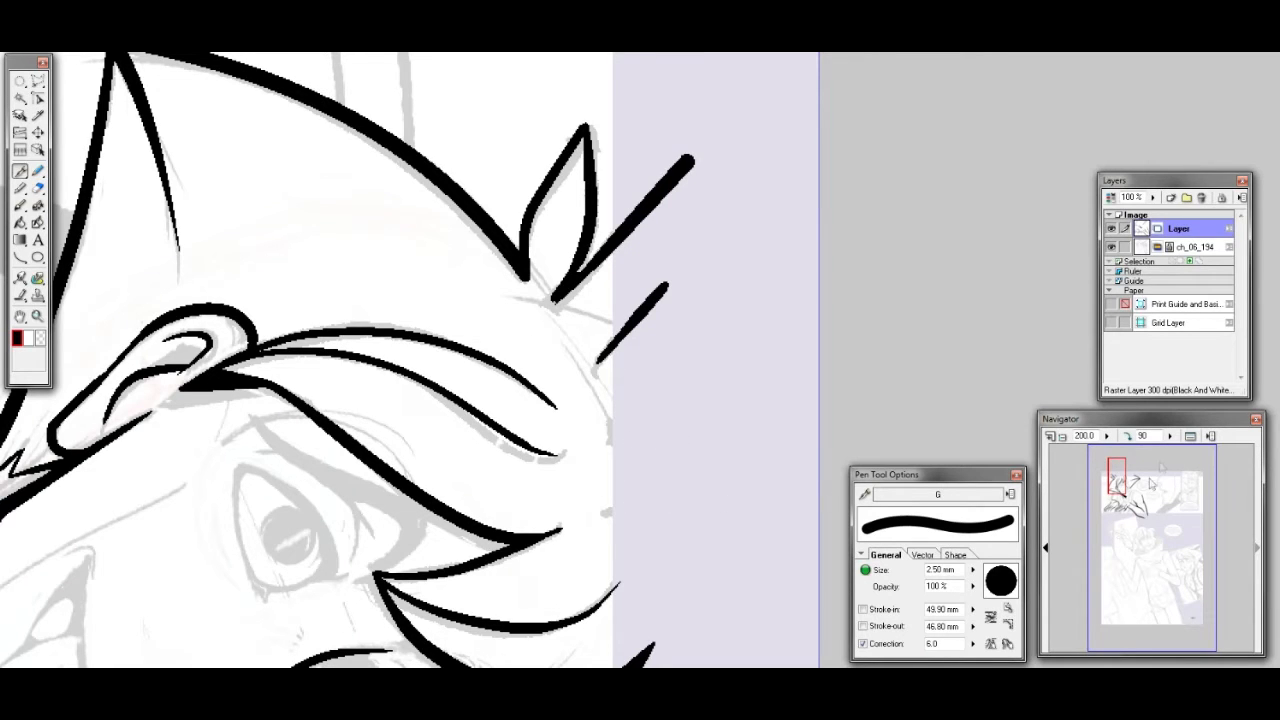
click(1127, 438)
click(1128, 440)
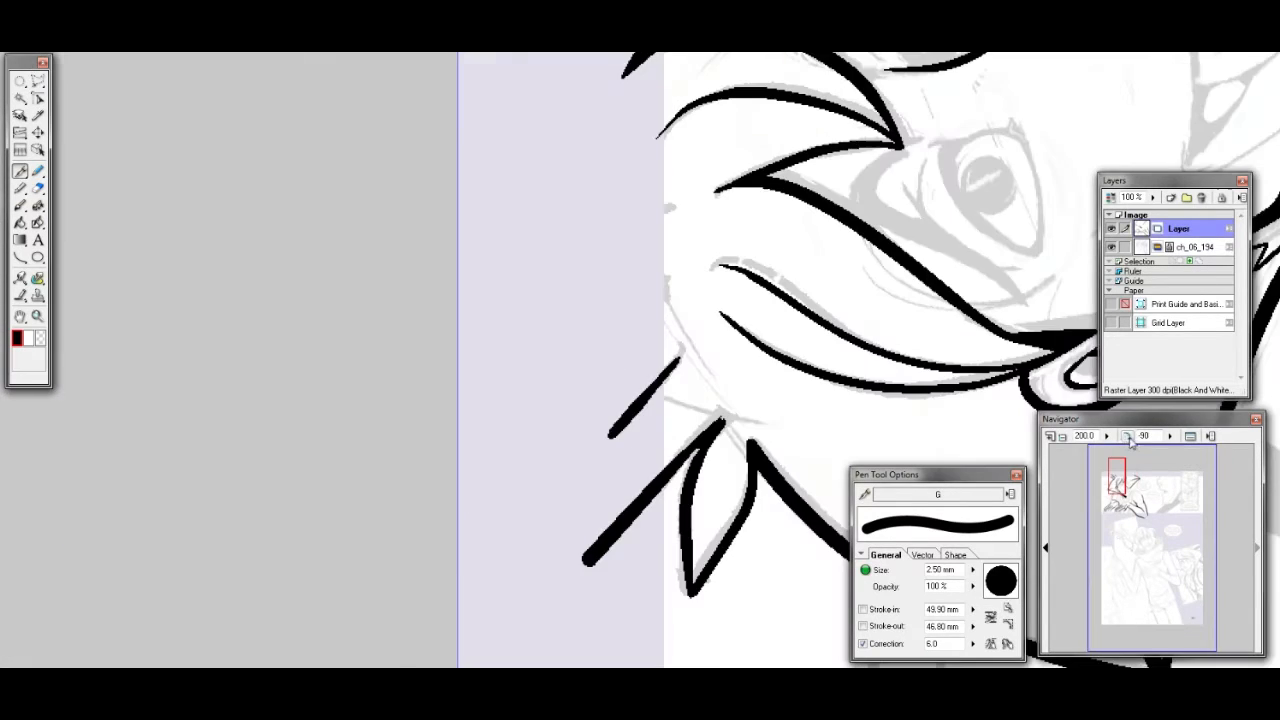
click(1128, 440)
drag(1123, 467, 1128, 472)
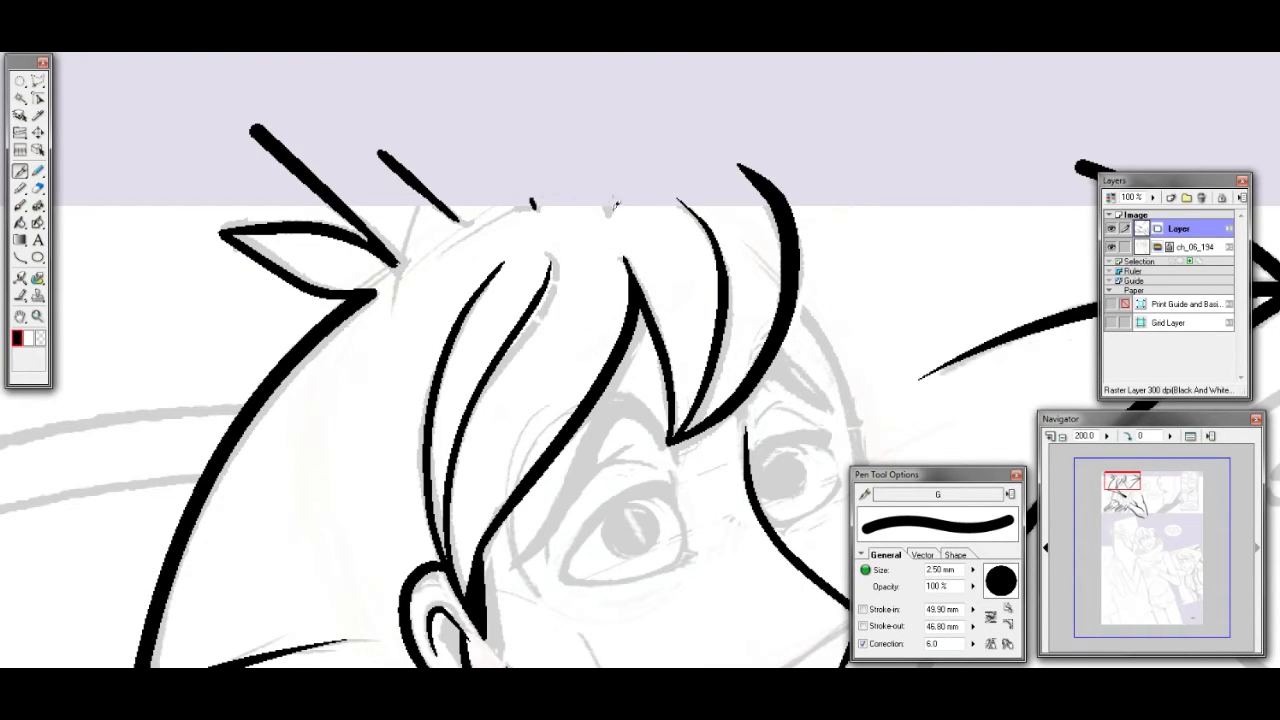
drag(612, 218, 604, 196)
Set the pen correction to 4 and ink the leftmost hand's thumb, its long pointed nail and the crease below it
drag(1124, 483, 1117, 503)
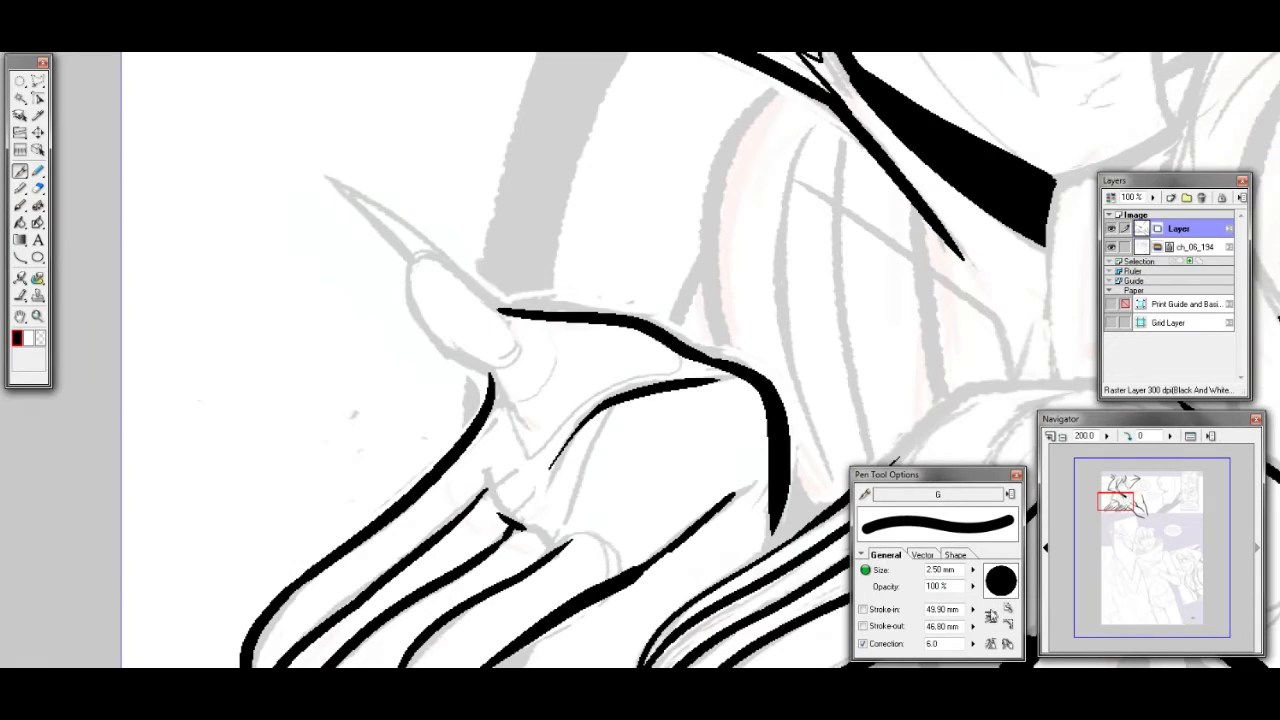
drag(945, 644, 883, 628)
text(4)
mouse_move(334, 176)
mouse_down()
mouse_move(432, 236)
mouse_move(512, 312)
mouse_up()
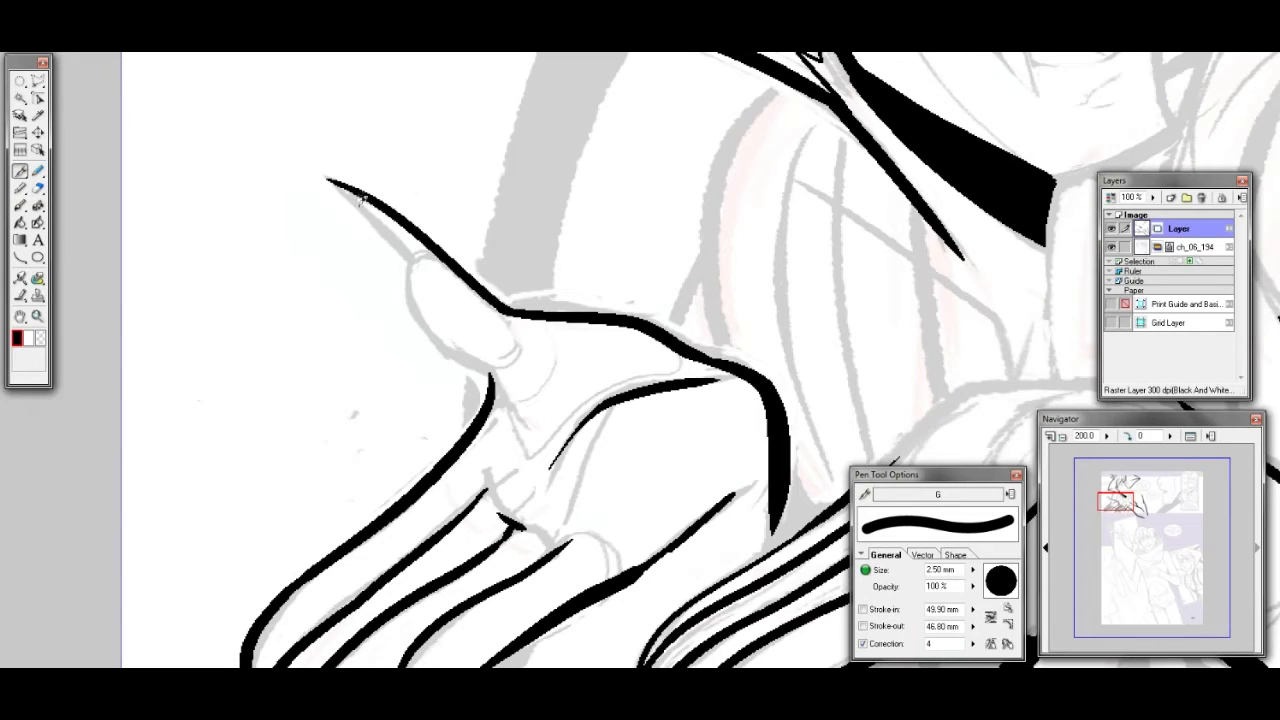
mouse_move(330, 180)
mouse_down()
mouse_move(434, 251)
mouse_move(409, 270)
mouse_move(410, 292)
mouse_move(437, 332)
mouse_move(498, 385)
mouse_up()
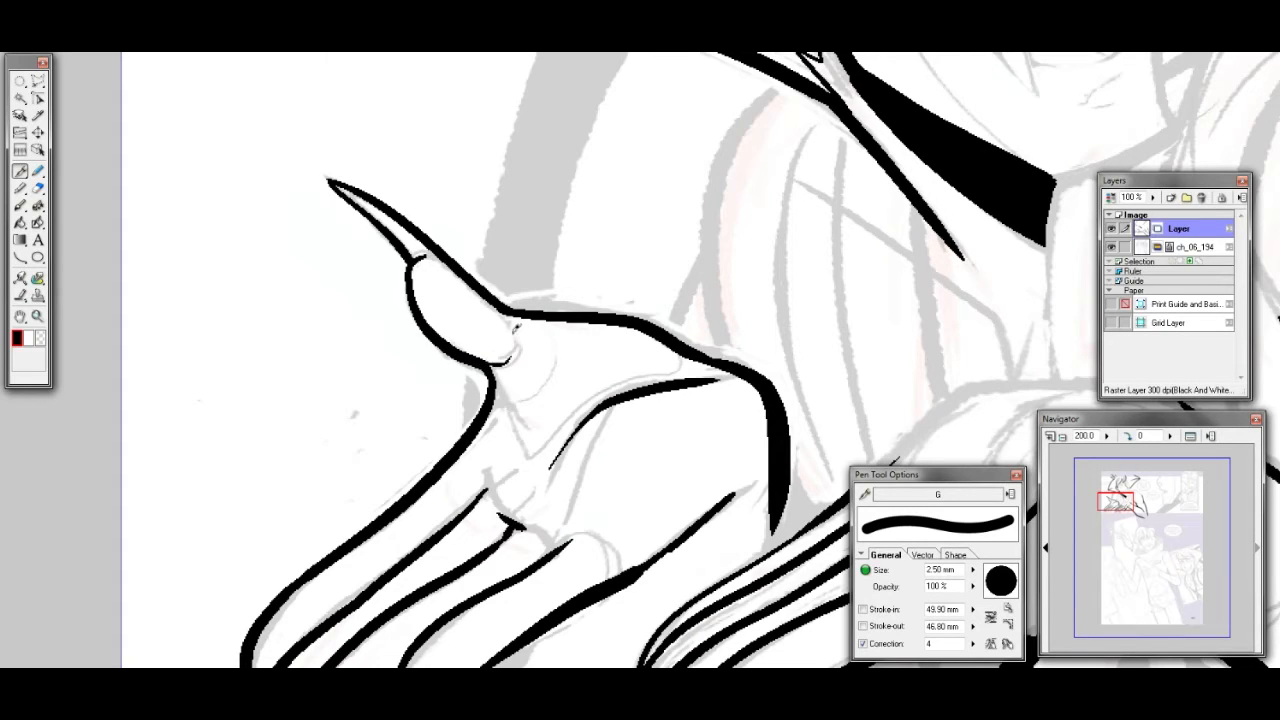
mouse_move(517, 347)
mouse_down()
mouse_move(490, 363)
mouse_move(520, 428)
mouse_up()
Ink the pointed claw on the lowest finger of the leftmost hand, redoing unsatisfactory strokes
drag(1127, 493, 1120, 501)
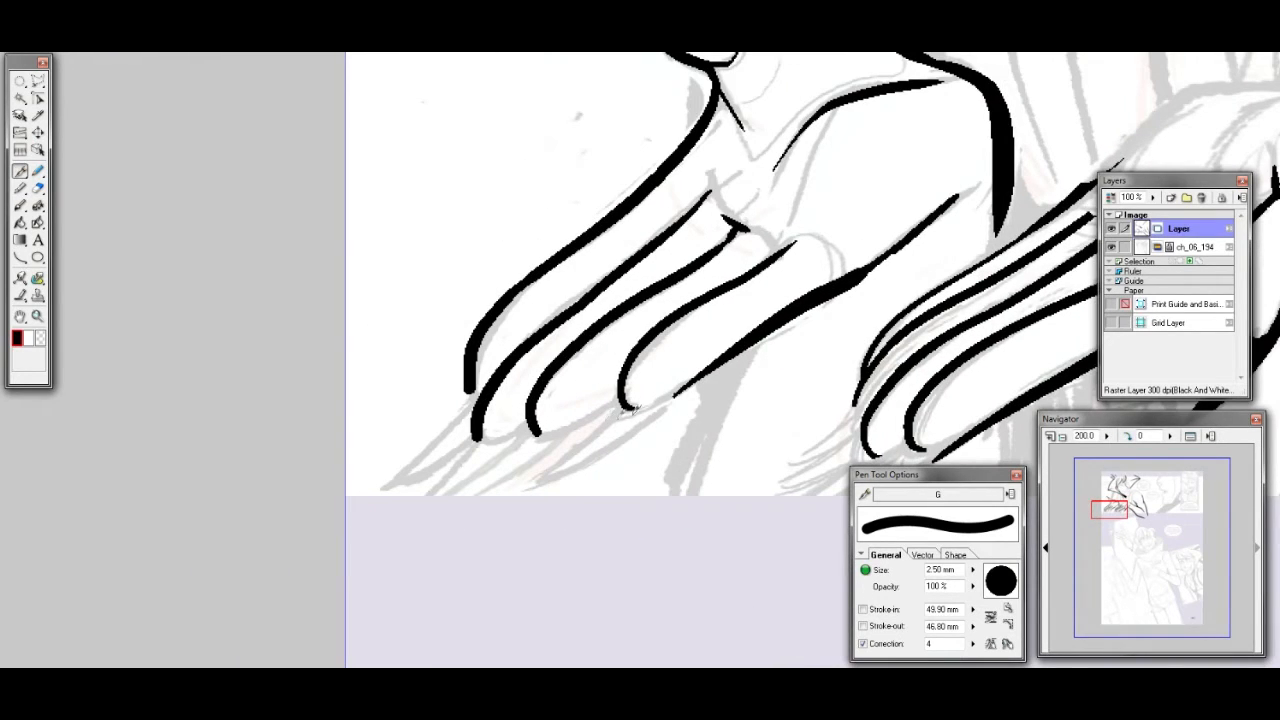
mouse_move(676, 393)
mouse_down()
mouse_move(544, 475)
mouse_move(632, 402)
mouse_move(542, 471)
mouse_up()
key(ctrl+z)
key(ctrl+z)
mouse_move(628, 406)
mouse_down()
mouse_move(552, 471)
mouse_move(623, 439)
mouse_move(692, 364)
mouse_up()
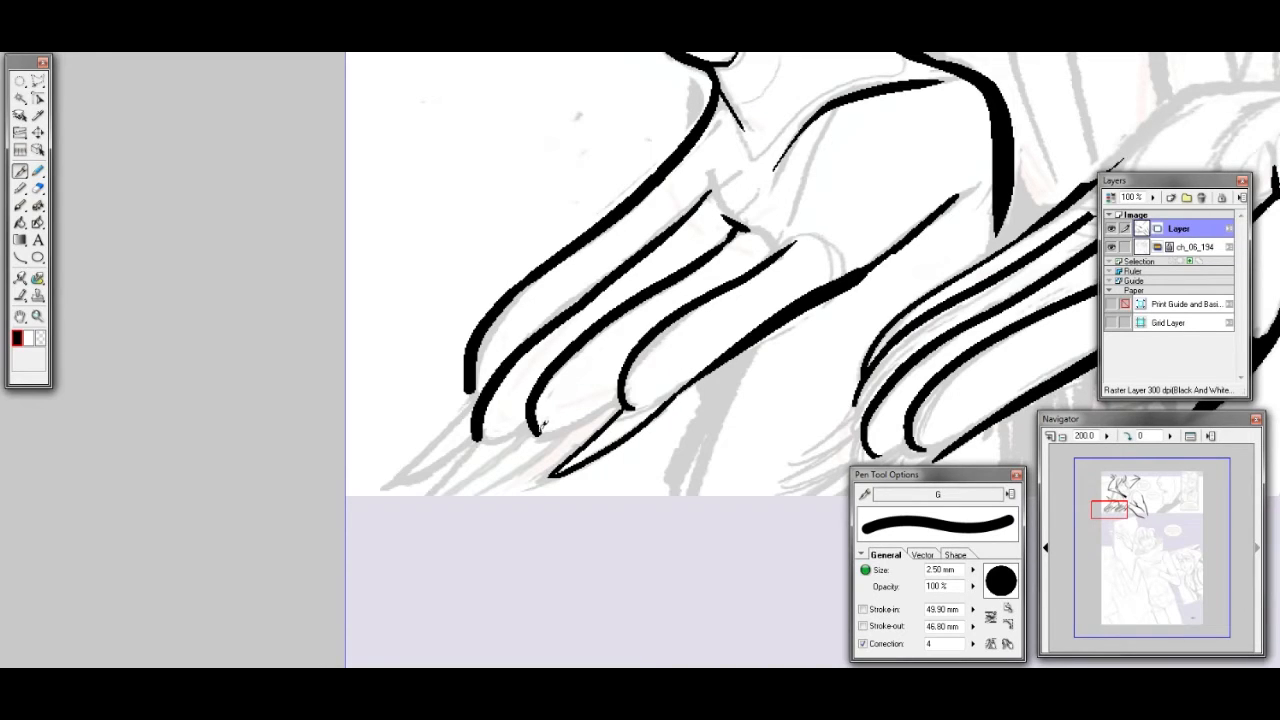
Ink the claw and fingertip of the neighbouring finger on the leftmost hand, redoing the strokes until they fit
drag(538, 427, 560, 432)
key(ctrl+z)
mouse_move(537, 428)
mouse_down()
mouse_move(454, 493)
mouse_move(545, 451)
mouse_move(593, 405)
mouse_move(581, 421)
mouse_move(628, 388)
mouse_up()
key(ctrl+z)
drag(575, 426, 627, 387)
drag(530, 434, 562, 430)
Ink the remaining overlapping claws on the leftmost hand and connect them to the outer fingertips
mouse_move(476, 428)
mouse_down()
mouse_move(492, 444)
mouse_move(518, 436)
mouse_move(415, 509)
mouse_up()
key(ctrl+z)
mouse_move(476, 434)
mouse_down()
mouse_move(437, 486)
mouse_move(404, 508)
mouse_up()
key(ctrl+z)
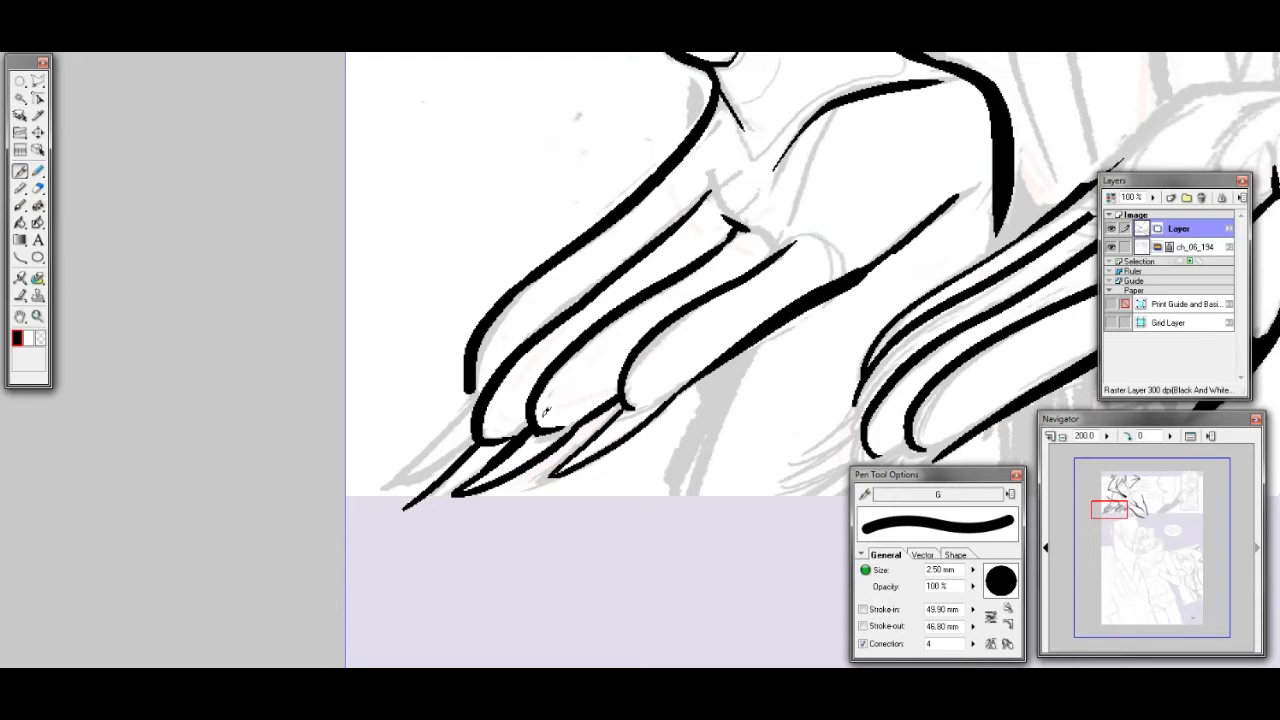
mouse_move(518, 436)
mouse_down()
mouse_move(436, 502)
mouse_move(464, 482)
mouse_up()
key(ctrl+z)
mouse_move(478, 385)
mouse_down()
mouse_move(398, 477)
mouse_move(460, 450)
mouse_move(488, 417)
mouse_up()
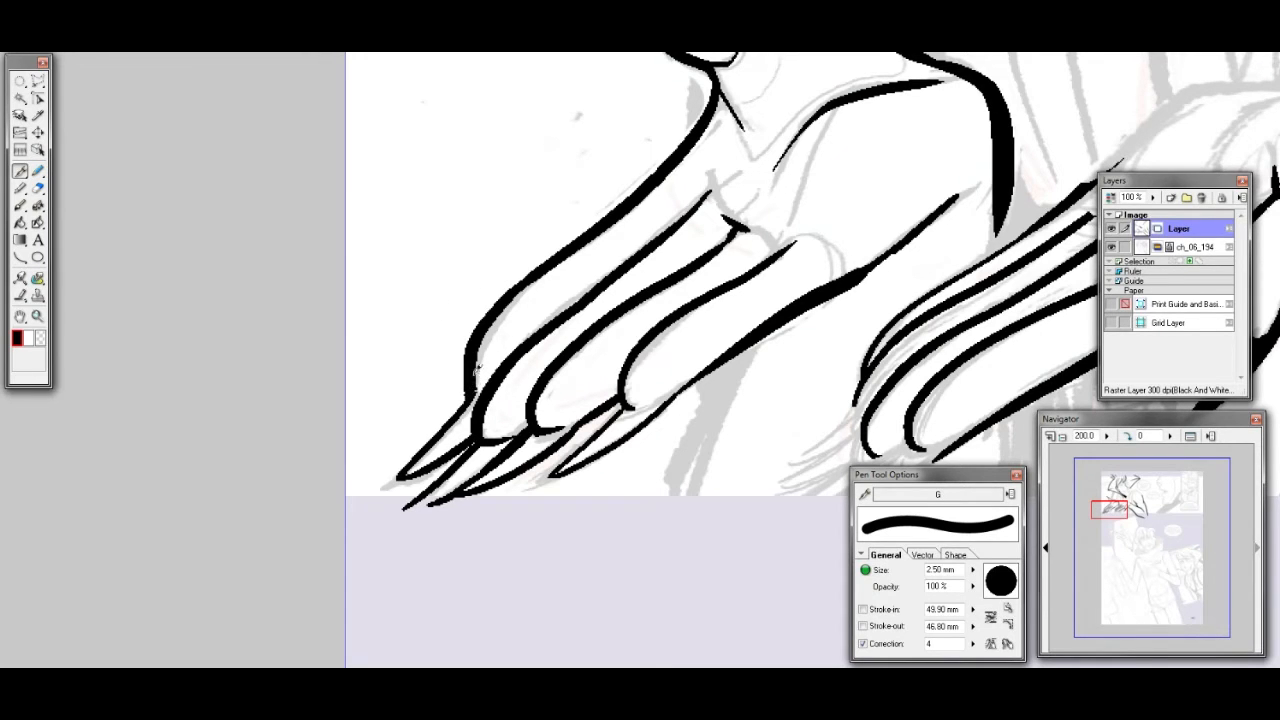
Close the second hand's upper outline to the wrist and ink the palm crease and the edge at the heel of the hand
drag(1121, 504, 1137, 500)
mouse_move(506, 362)
mouse_down()
mouse_move(603, 270)
mouse_move(688, 240)
mouse_up()
key(ctrl+z)
mouse_move(522, 353)
mouse_down()
mouse_move(612, 280)
mouse_move(700, 251)
mouse_move(834, 260)
mouse_up()
key(ctrl+z)
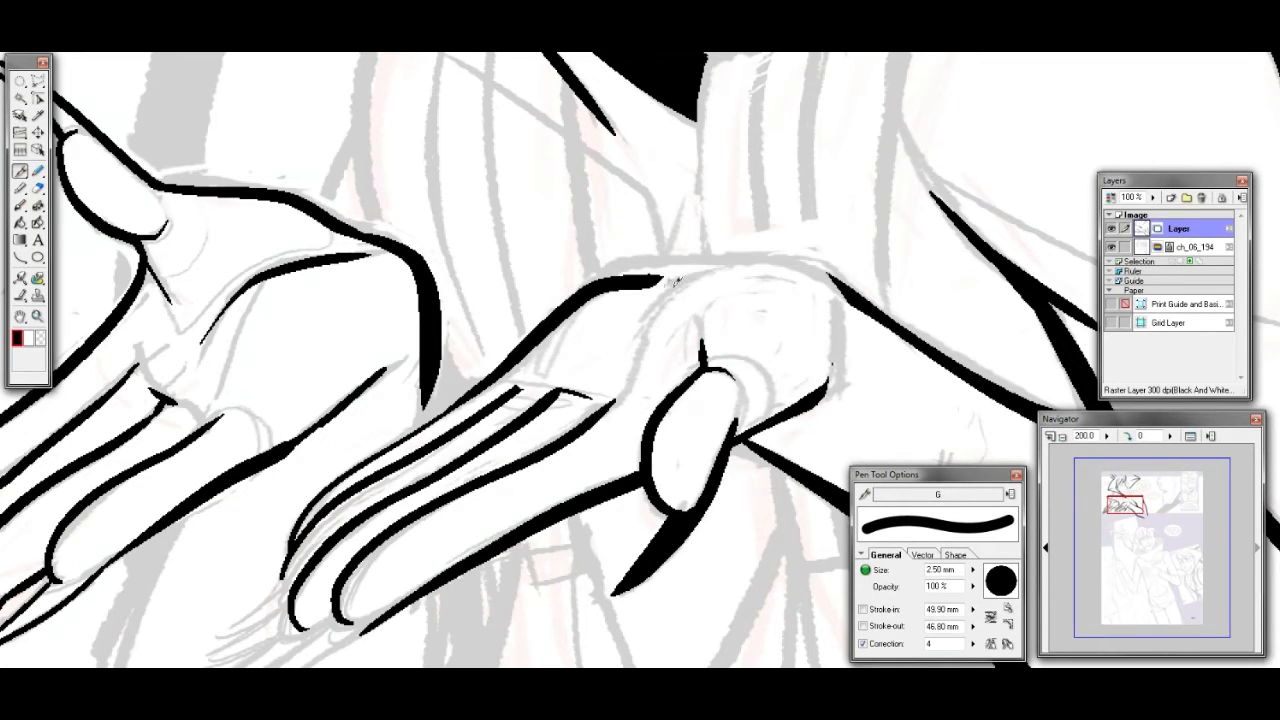
mouse_move(648, 281)
mouse_down()
mouse_move(795, 258)
mouse_move(870, 314)
mouse_move(820, 405)
mouse_up()
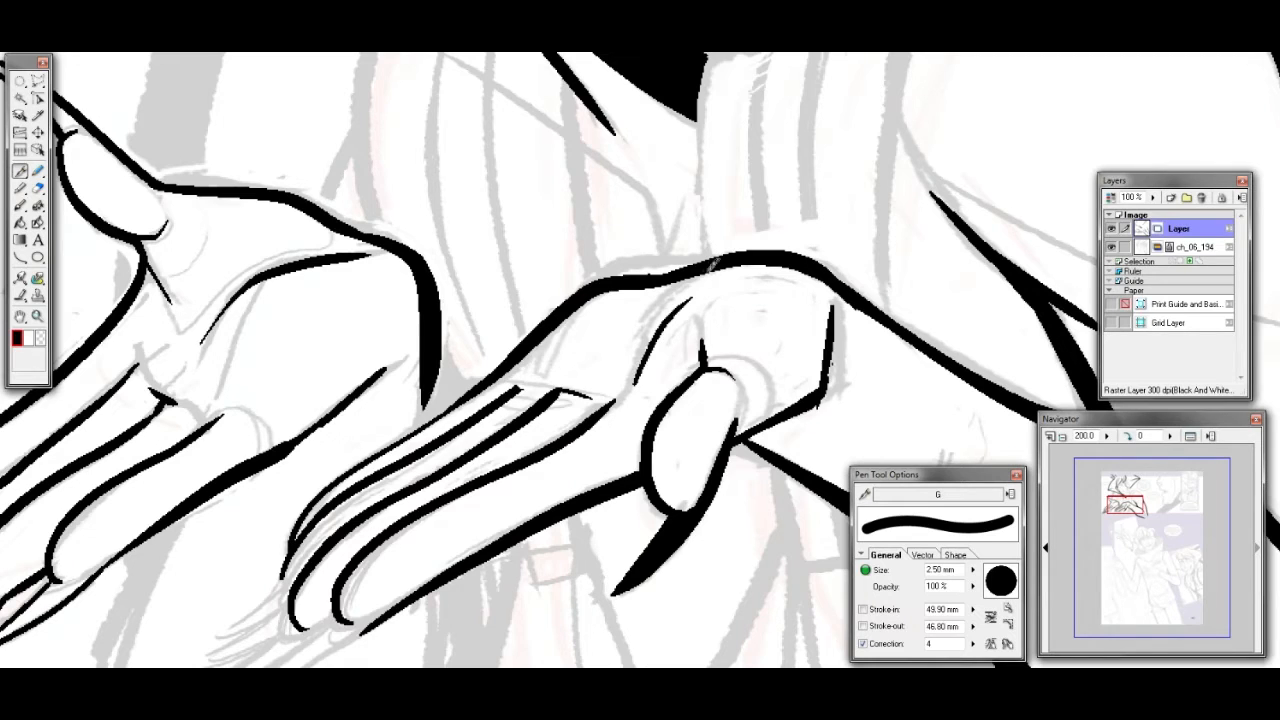
Ink the long pointed claws on the two lowest fingers of the second hand
drag(1128, 497, 1122, 502)
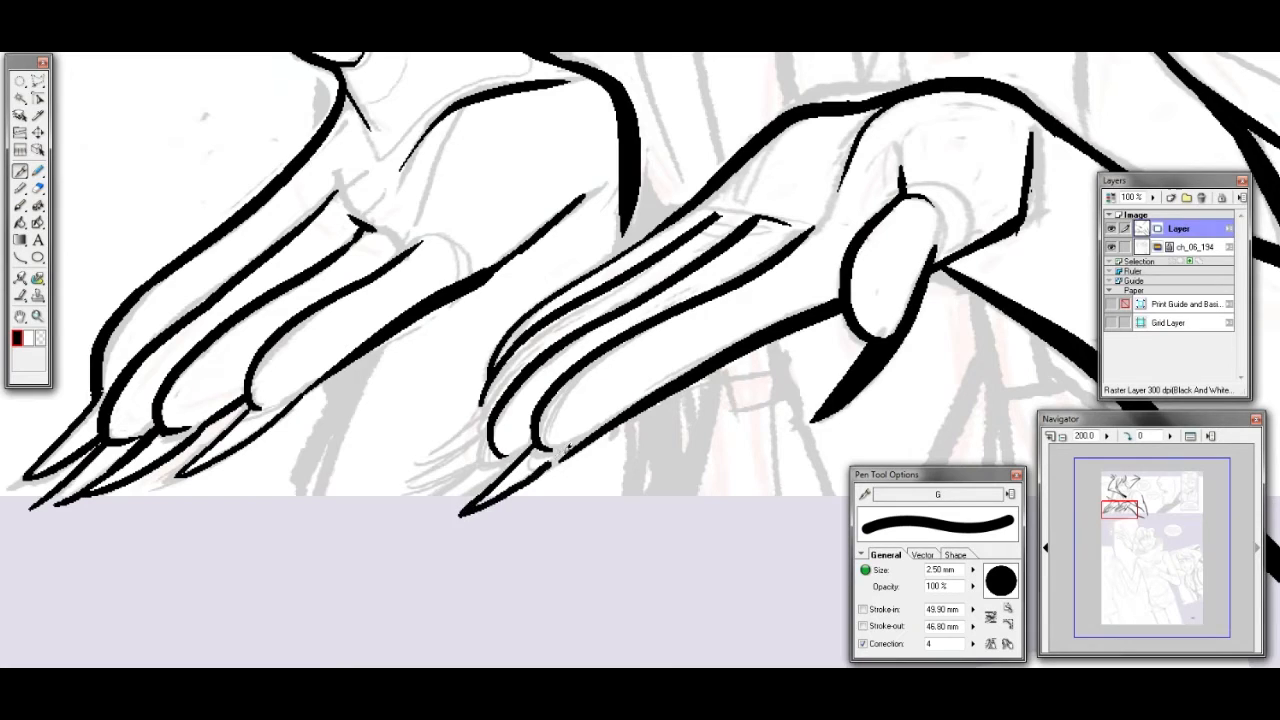
drag(541, 439, 443, 513)
key(ctrl+z)
mouse_move(540, 439)
mouse_down()
mouse_move(433, 513)
mouse_move(516, 485)
mouse_move(479, 508)
mouse_move(580, 438)
mouse_up()
key(ctrl+z)
key(ctrl+z)
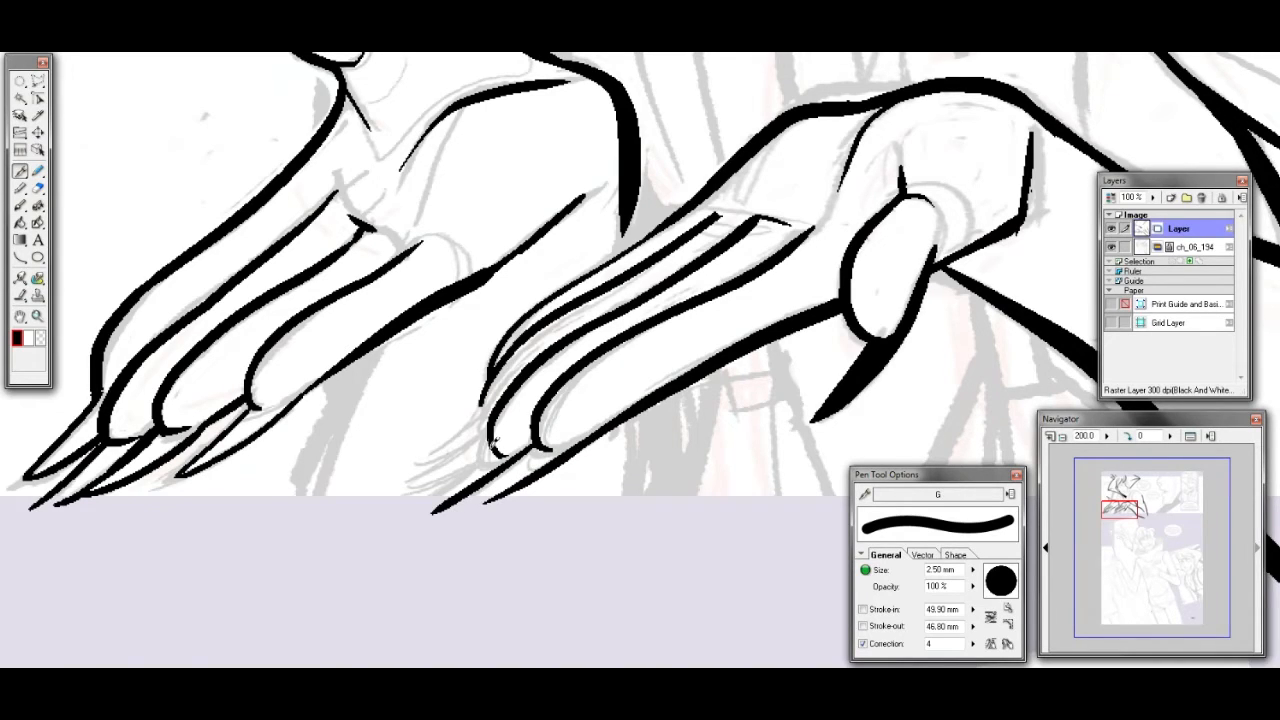
Ink the claws on the second hand's remaining fingers and join them to the fingertips
drag(492, 443, 400, 525)
key(ctrl+z)
mouse_move(486, 392)
mouse_down()
mouse_move(420, 477)
mouse_move(490, 442)
mouse_move(485, 427)
mouse_move(407, 477)
mouse_move(496, 440)
mouse_up()
key(ctrl+z)
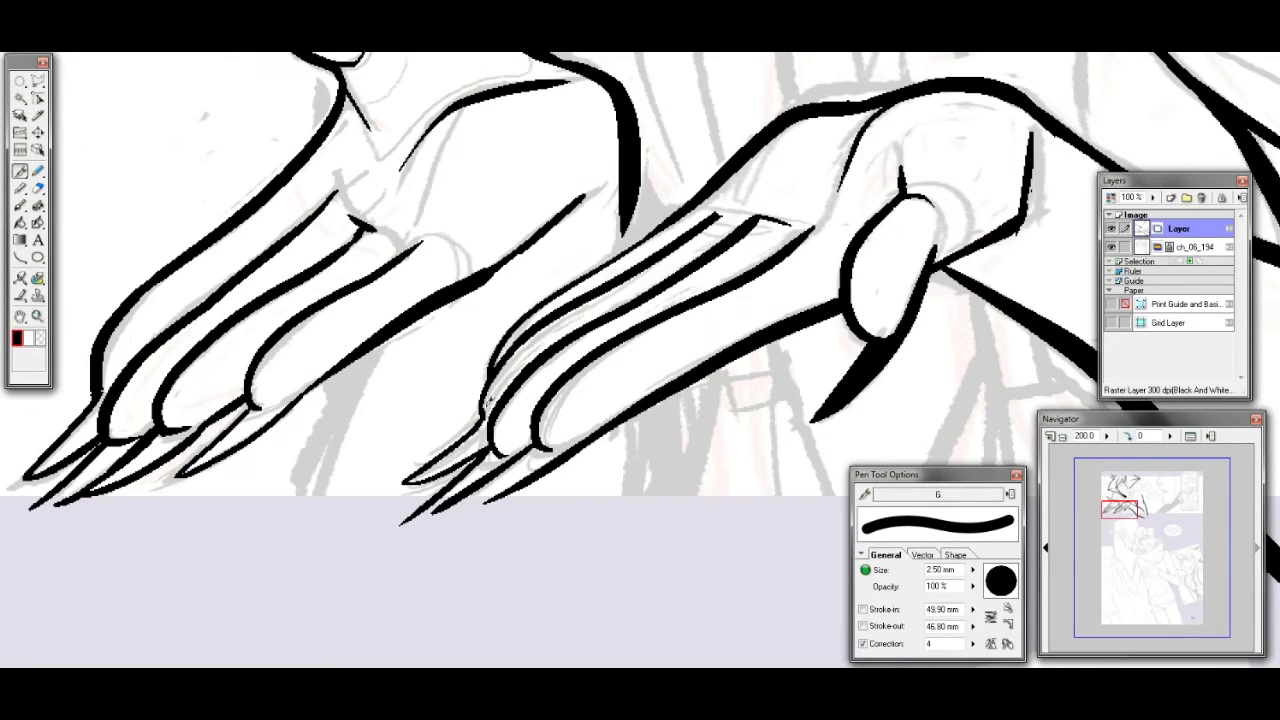
mouse_move(485, 389)
mouse_down()
mouse_move(435, 438)
mouse_move(479, 418)
mouse_up()
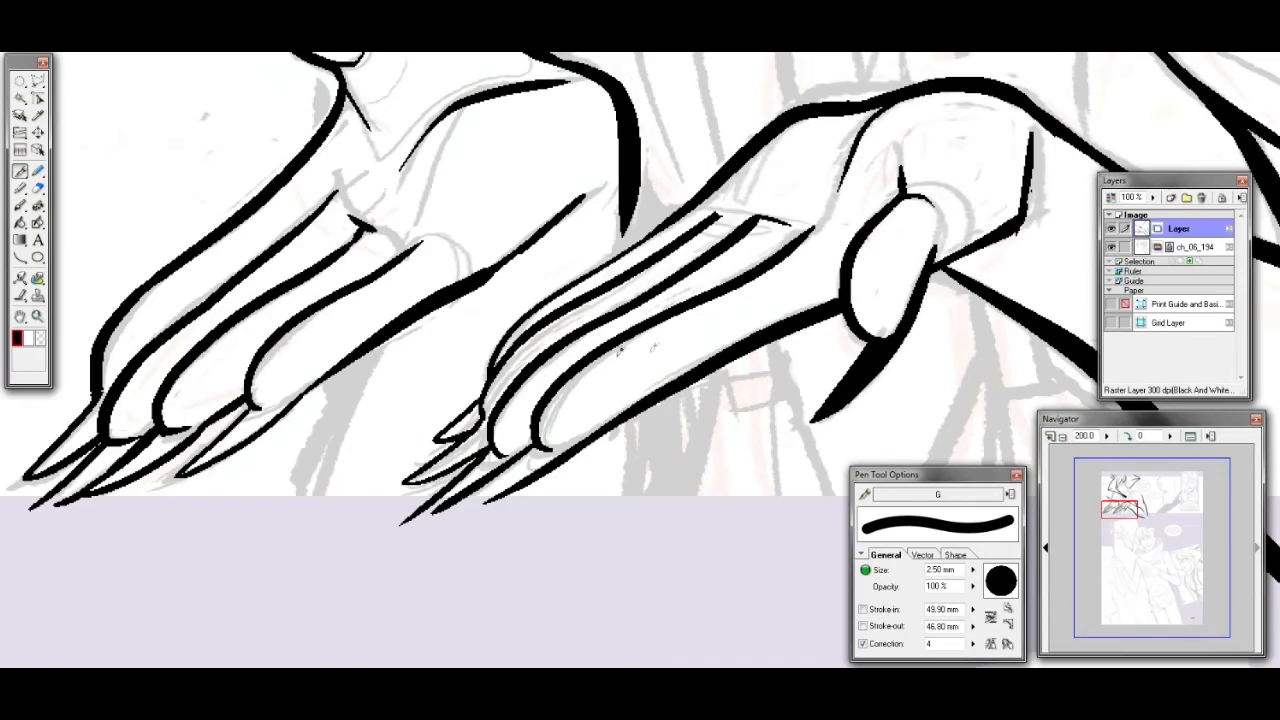
Ink a thick tapering clothing line from beneath the leftmost hand down past the panel's lower border
mouse_move(1121, 508)
mouse_down()
mouse_move(1143, 504)
mouse_move(1126, 476)
mouse_move(1112, 488)
mouse_move(1118, 506)
mouse_up()
mouse_move(552, 410)
mouse_down()
mouse_move(462, 560)
mouse_move(455, 660)
mouse_up()
key(ctrl+z)
mouse_move(556, 406)
mouse_down()
mouse_move(539, 431)
mouse_move(458, 632)
mouse_up()
Extend the leftmost wrist line down to the second hand's fingers and continue it below them past the panel border
drag(1120, 502, 1124, 504)
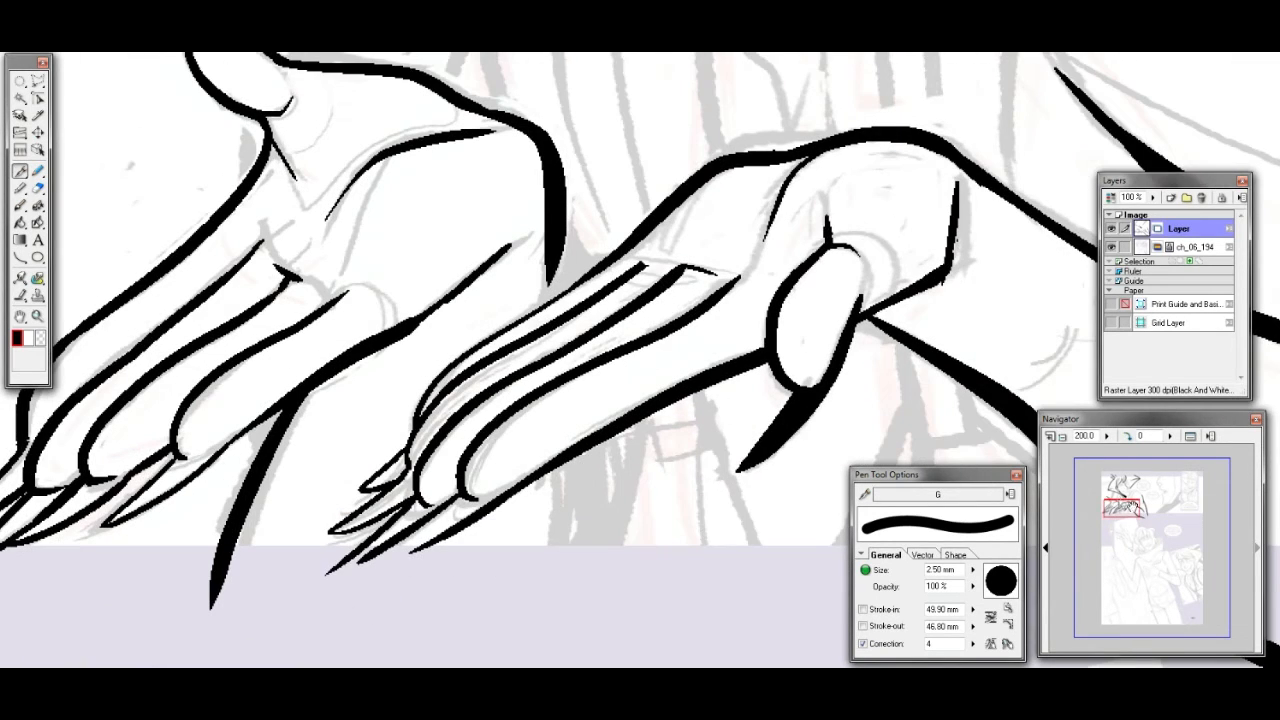
drag(553, 250, 552, 296)
key(ctrl+z)
drag(552, 252, 550, 274)
drag(570, 228, 557, 290)
drag(557, 464, 543, 628)
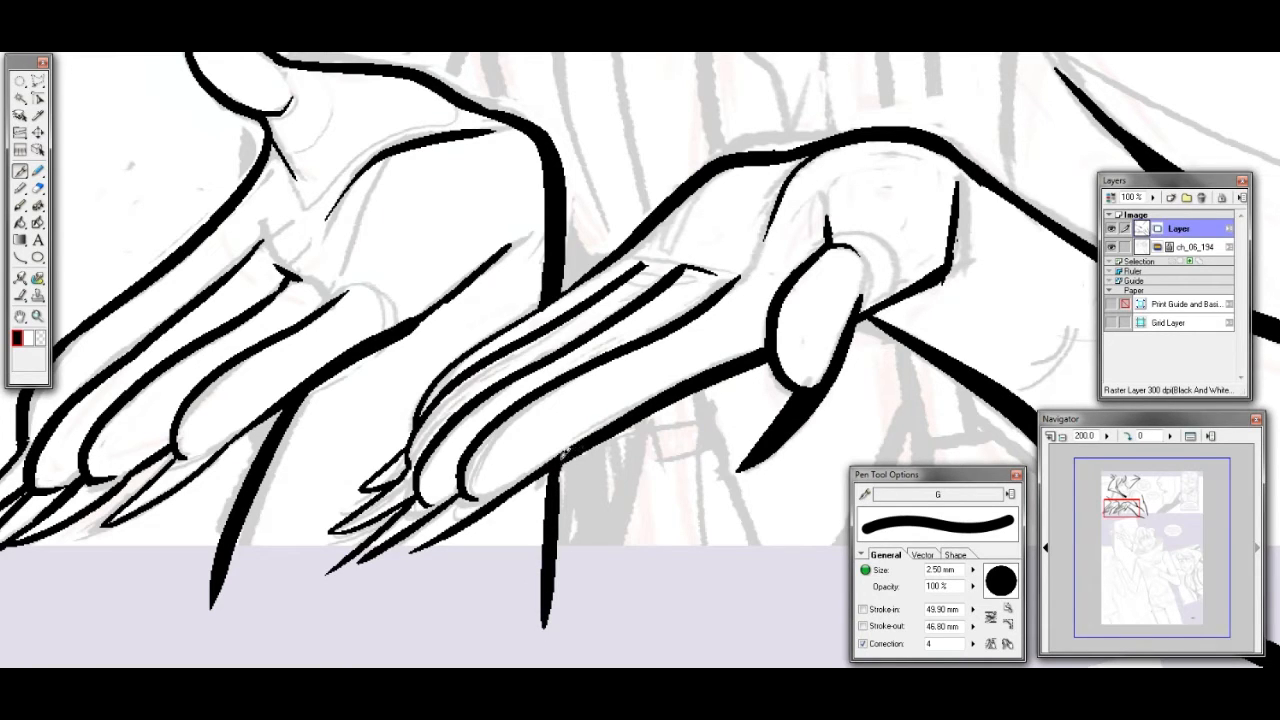
Ink the small rectangular tab hanging below the second forearm and the tapering fold lines spreading from it
drag(1128, 505, 1127, 510)
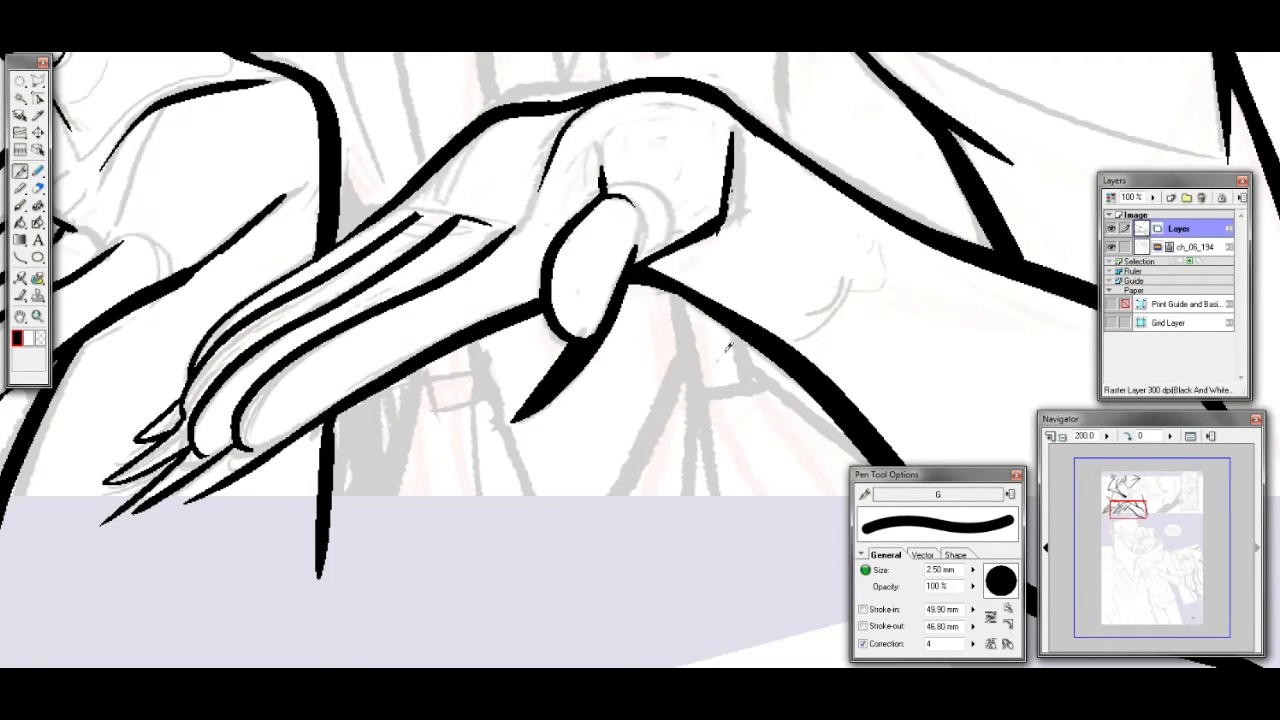
mouse_move(679, 291)
mouse_down()
mouse_move(691, 391)
mouse_move(752, 383)
mouse_up()
drag(740, 325, 751, 385)
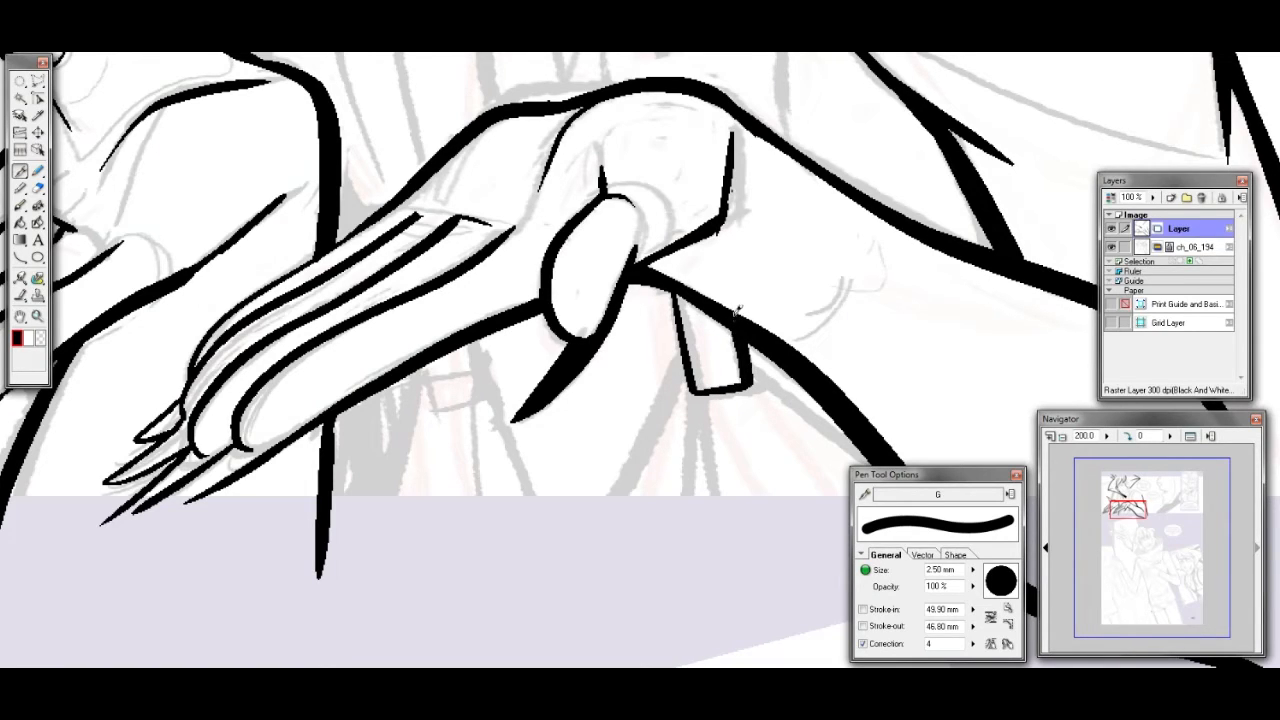
drag(745, 346, 814, 394)
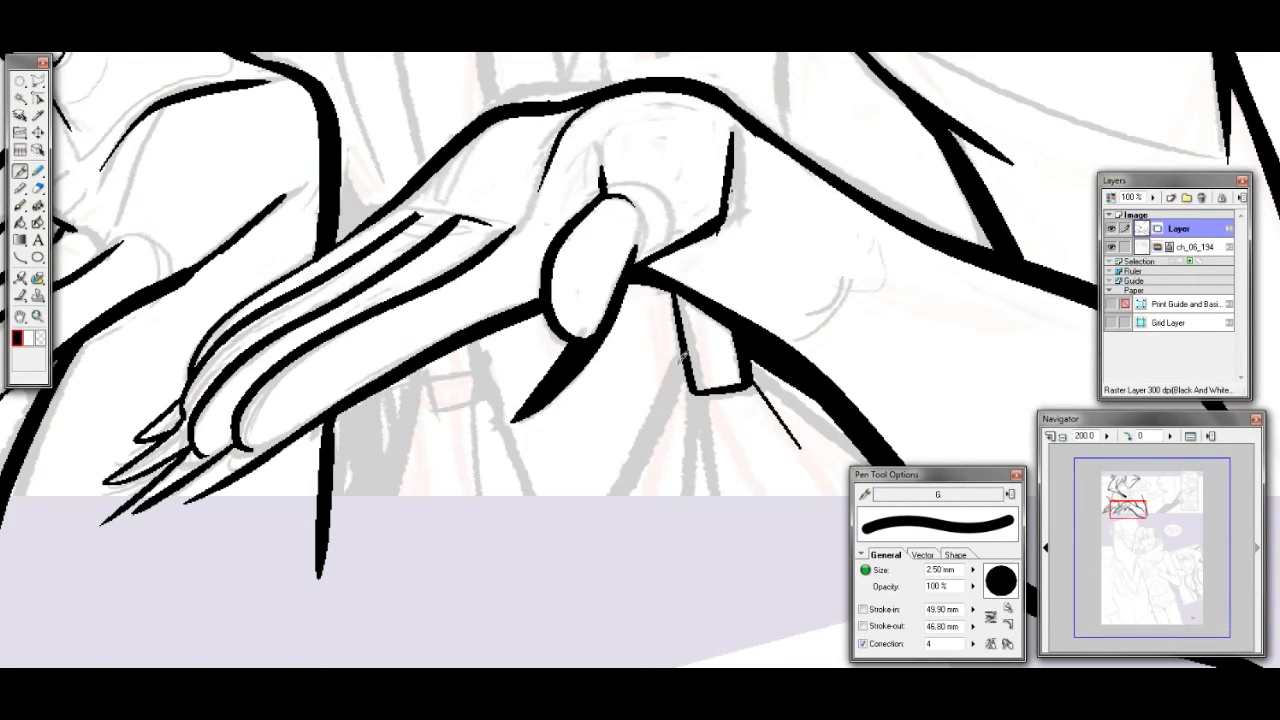
drag(686, 347, 574, 578)
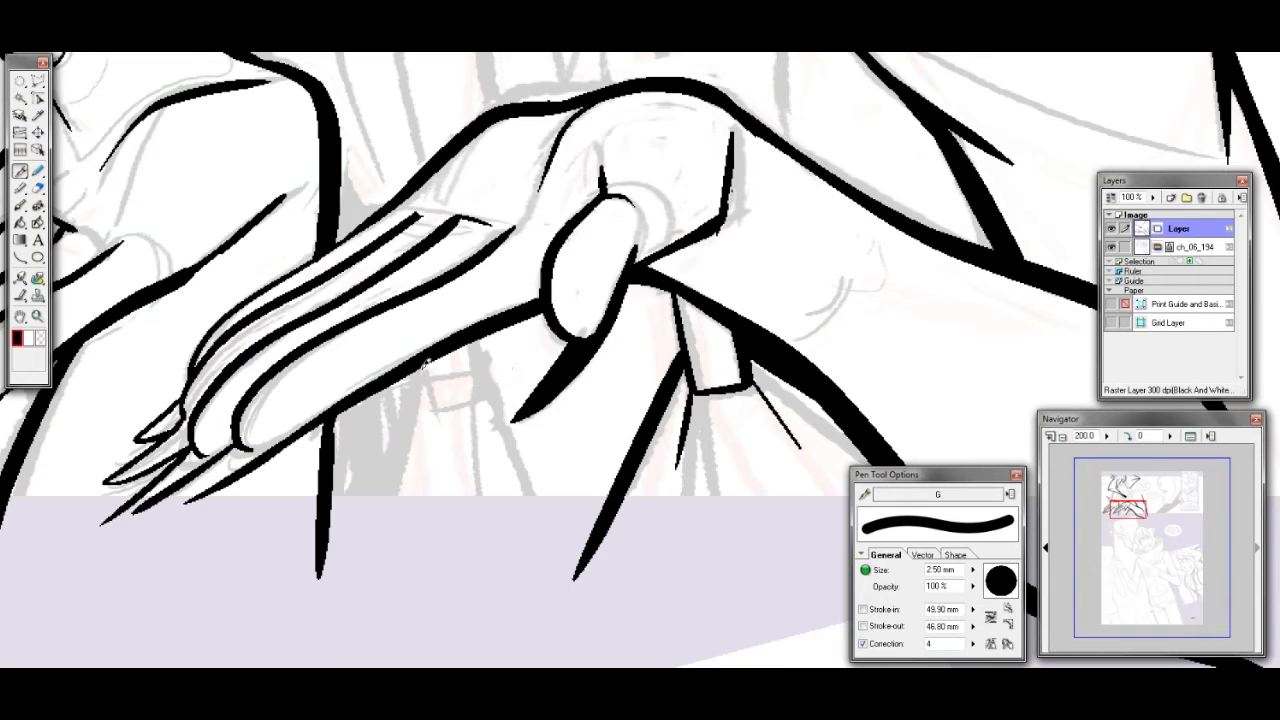
Ink the matching tab beneath the second hand's fingers with a short fold and a long line crossing the panel border
drag(424, 366, 428, 407)
drag(475, 338, 462, 478)
drag(478, 372, 546, 524)
key(ctrl+z)
drag(476, 360, 552, 572)
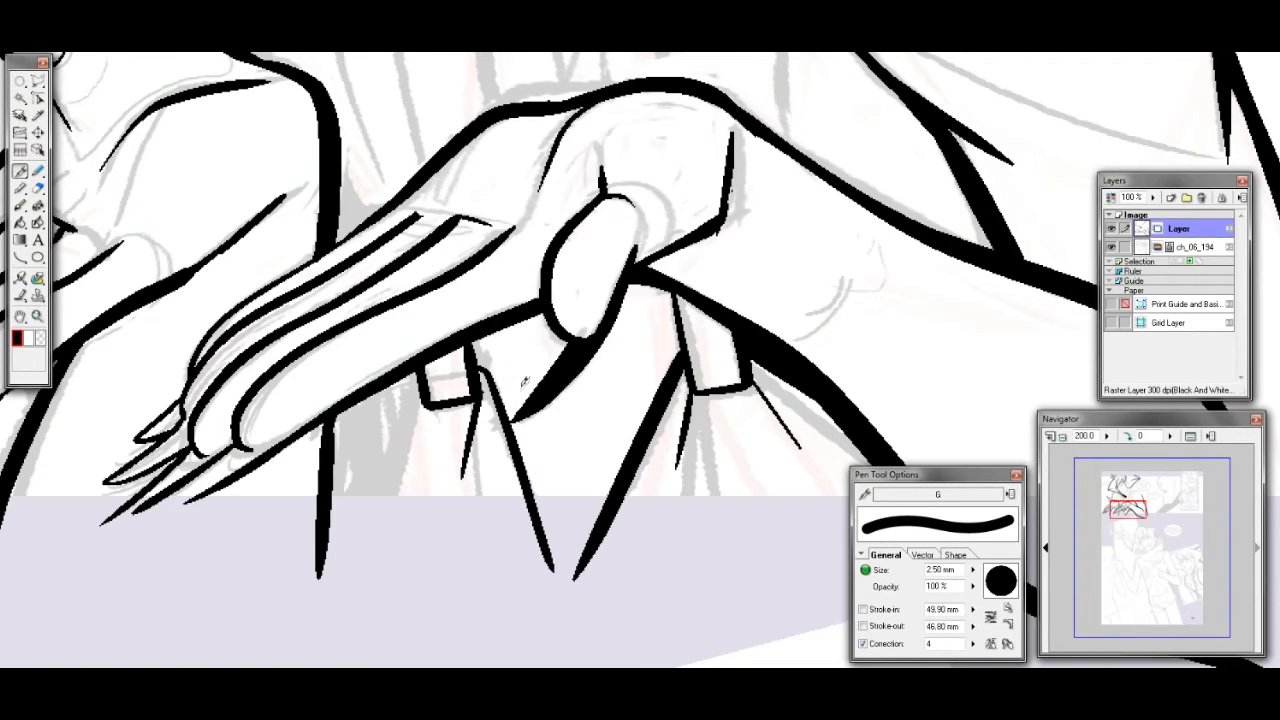
Trim the second hand's thumb claw tip with the Eraser and ink a tapering line down from the outer side of the tab beneath the fingers
key(e)
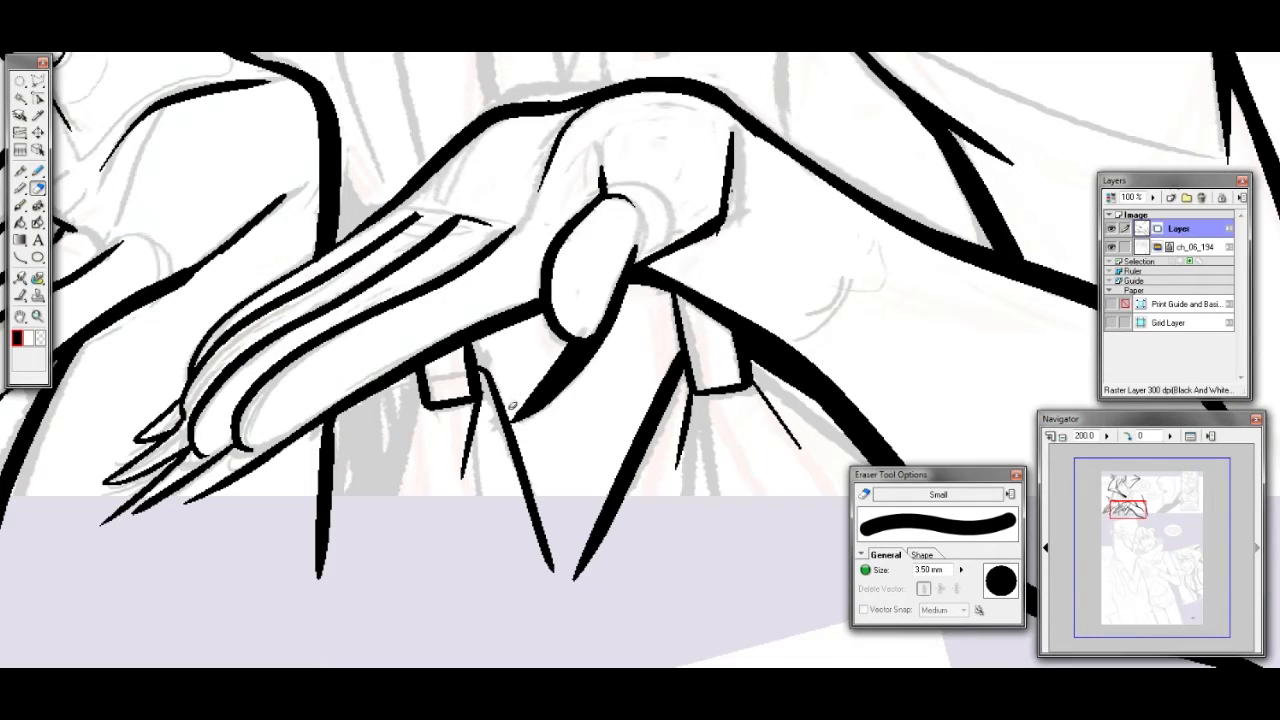
drag(519, 422, 515, 415)
click(19, 170)
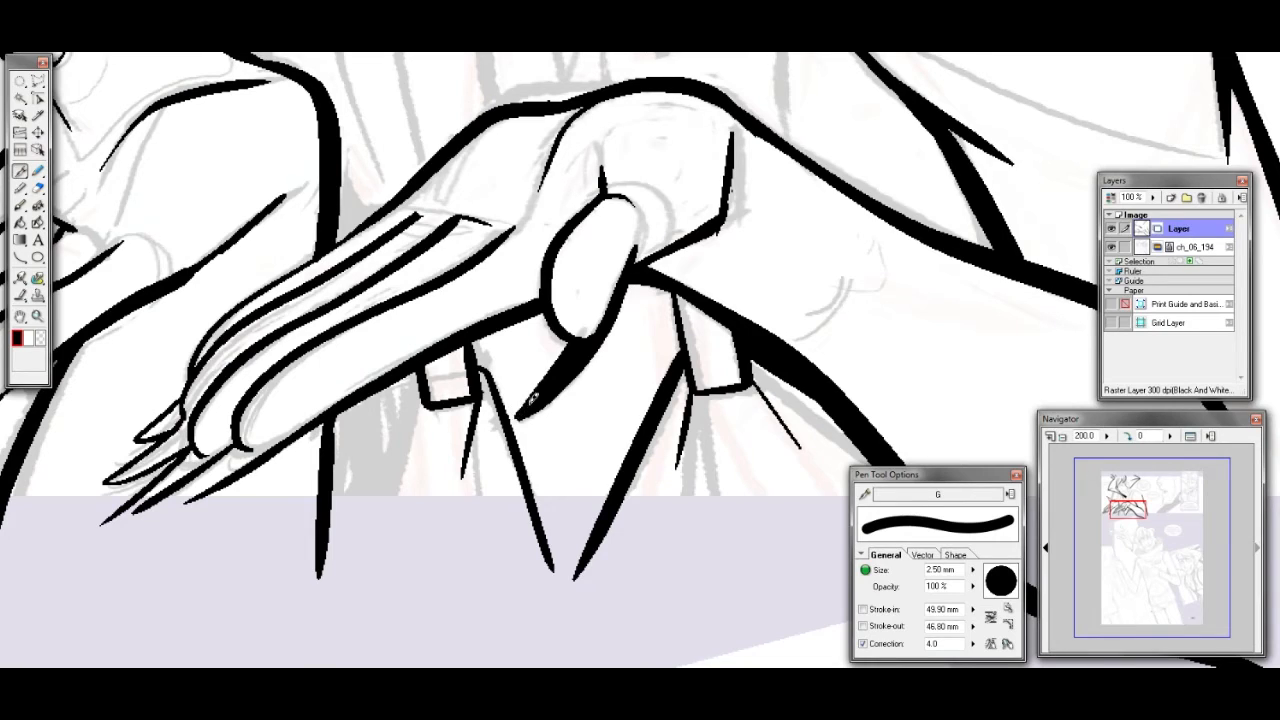
drag(421, 374, 327, 578)
key(ctrl+z)
drag(419, 376, 353, 525)
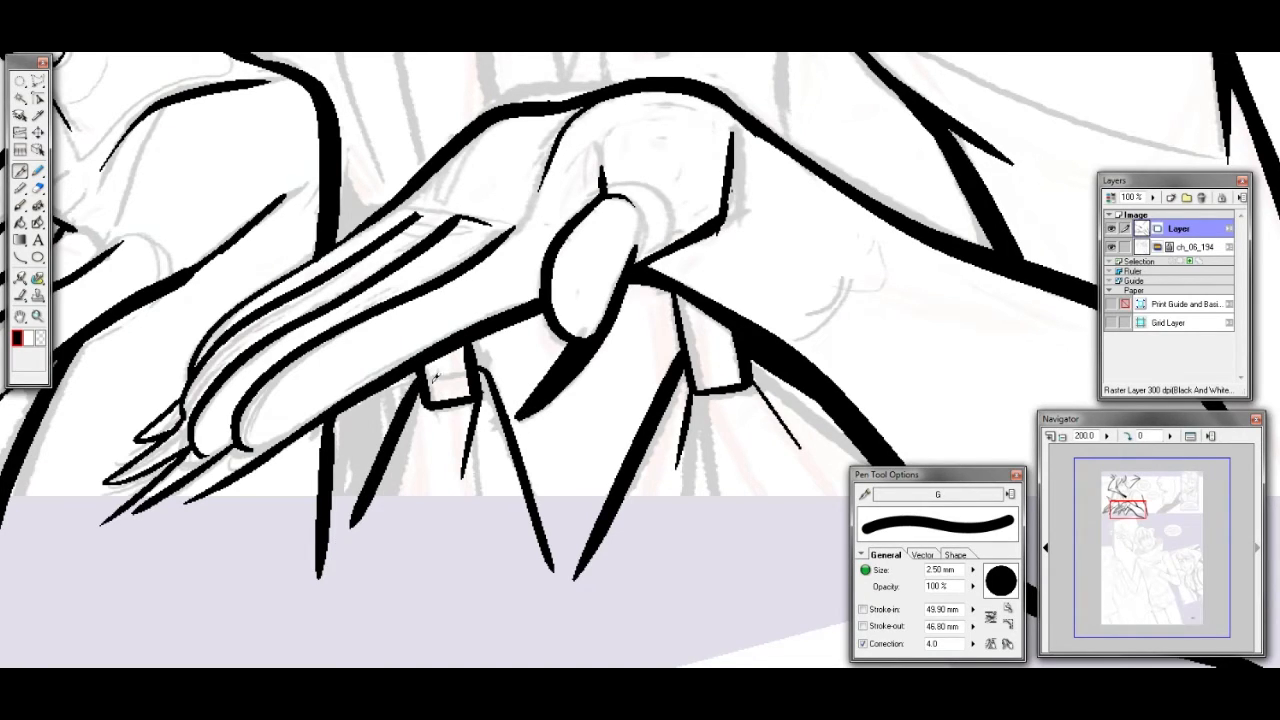
Zoom to 100%, add a 300 dpi black-and-white raster layer, tint the existing ink layer blue and make the new layer active
mouse_move(1126, 503)
mouse_down()
mouse_move(1123, 491)
mouse_move(1115, 499)
mouse_up()
click(1083, 436)
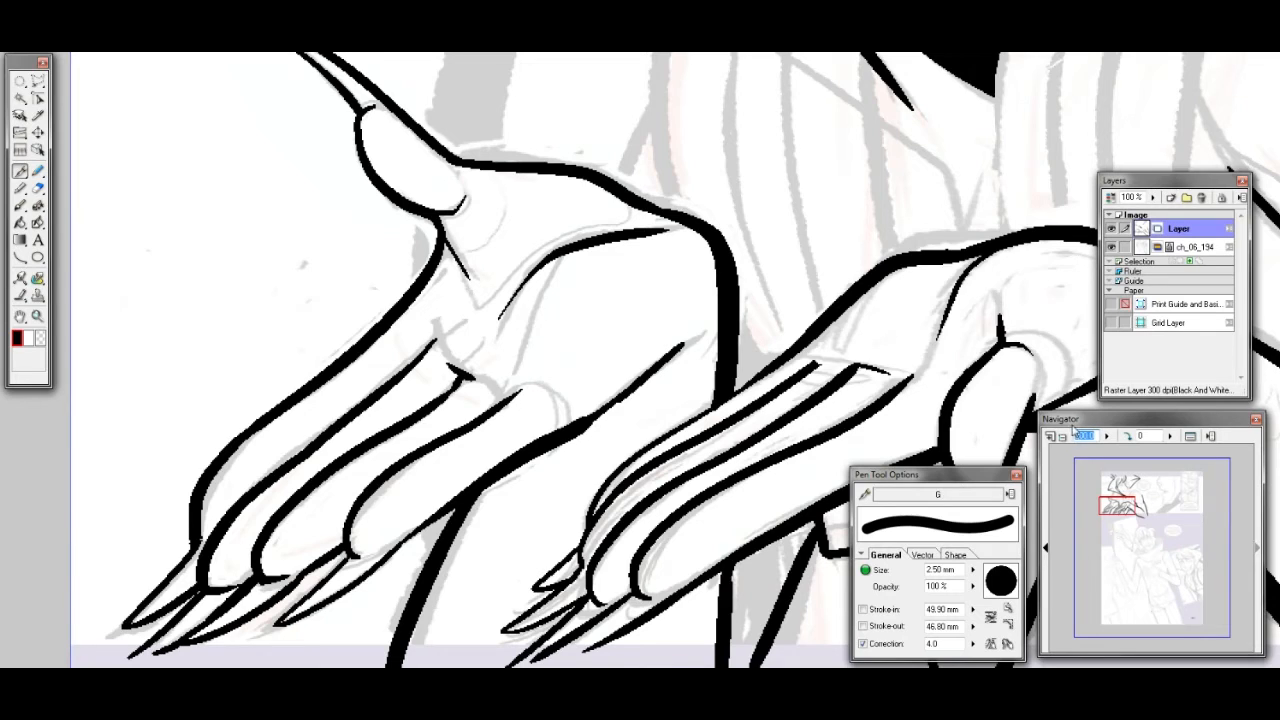
text(100)
key(Return)
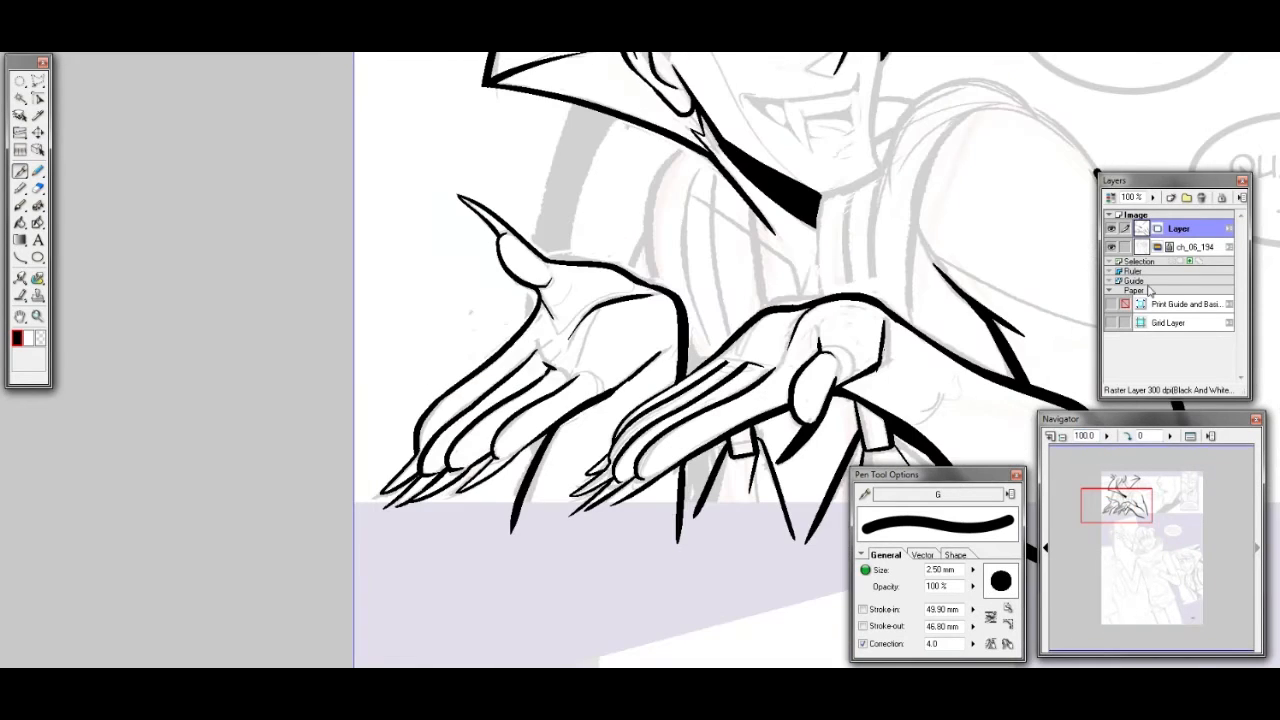
drag(1124, 510, 1125, 493)
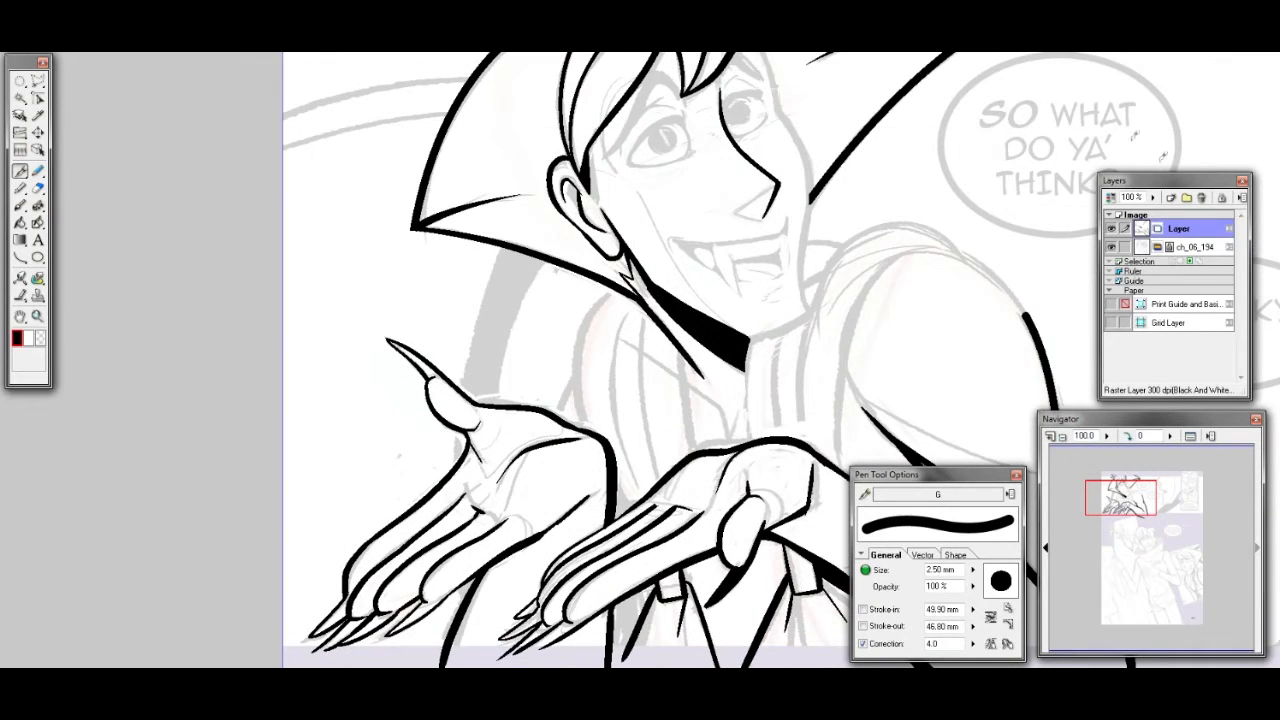
click(1170, 198)
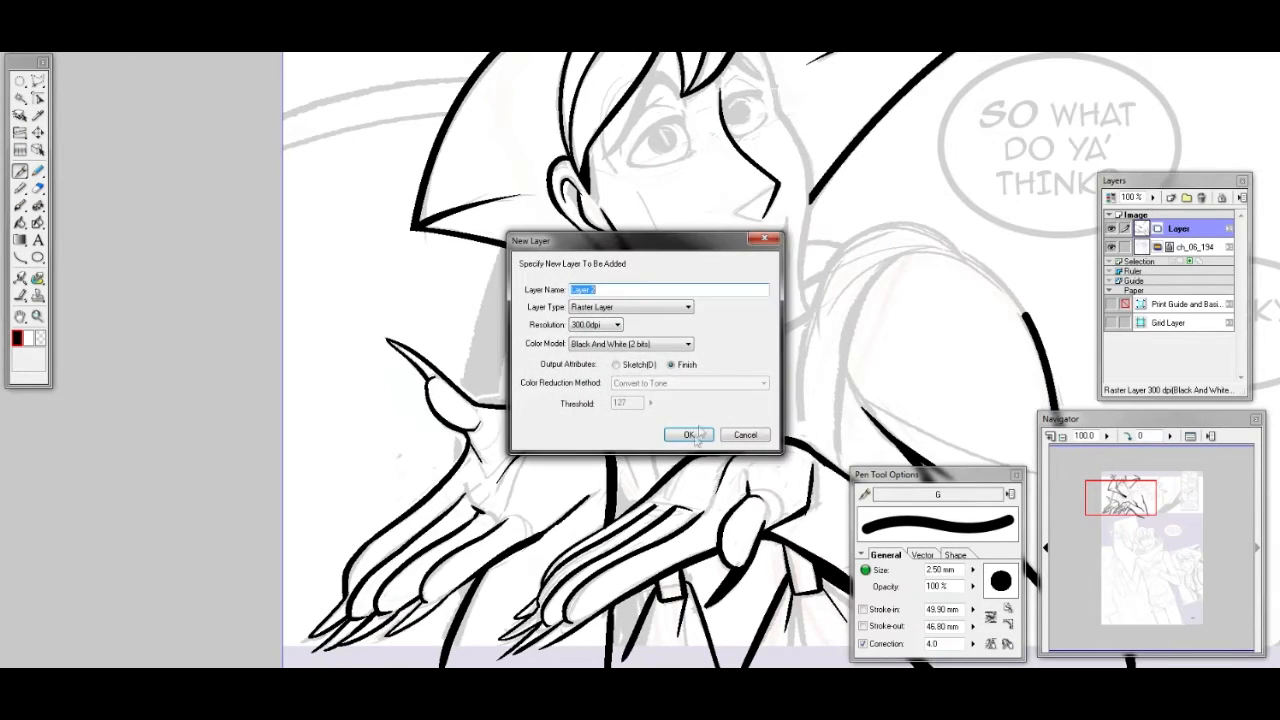
click(688, 430)
click(1176, 248)
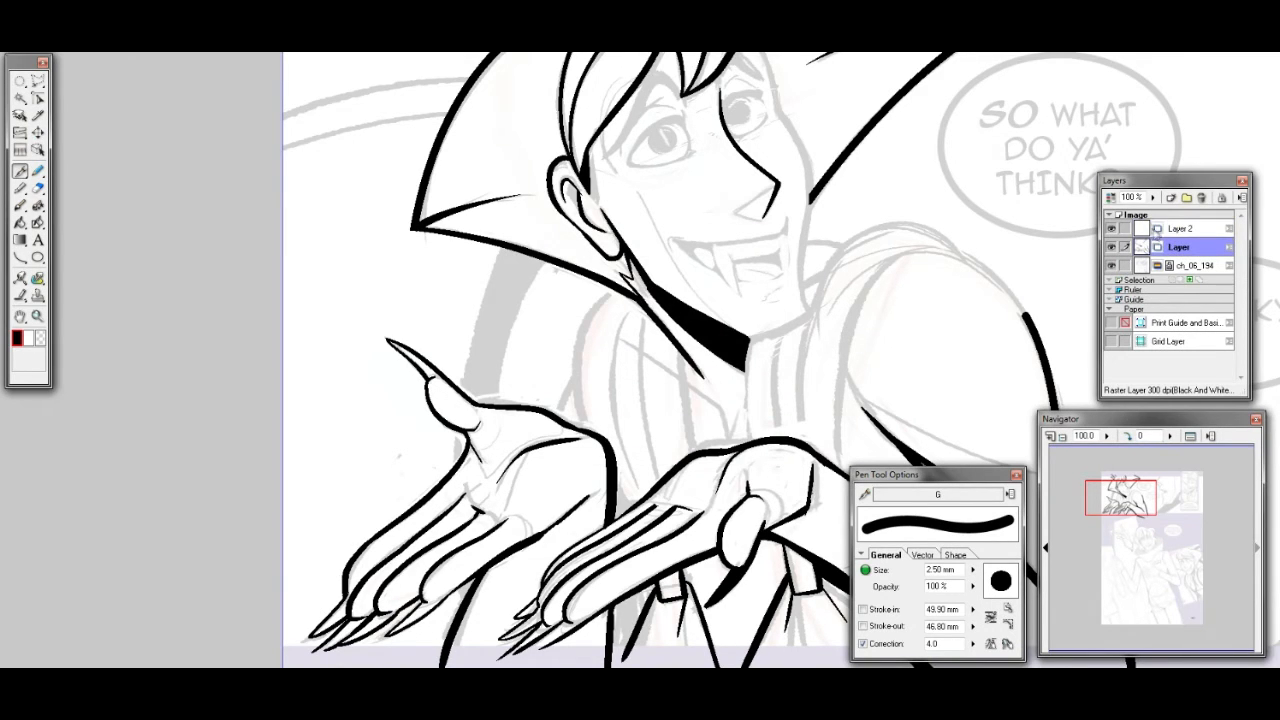
click(1111, 198)
click(1170, 227)
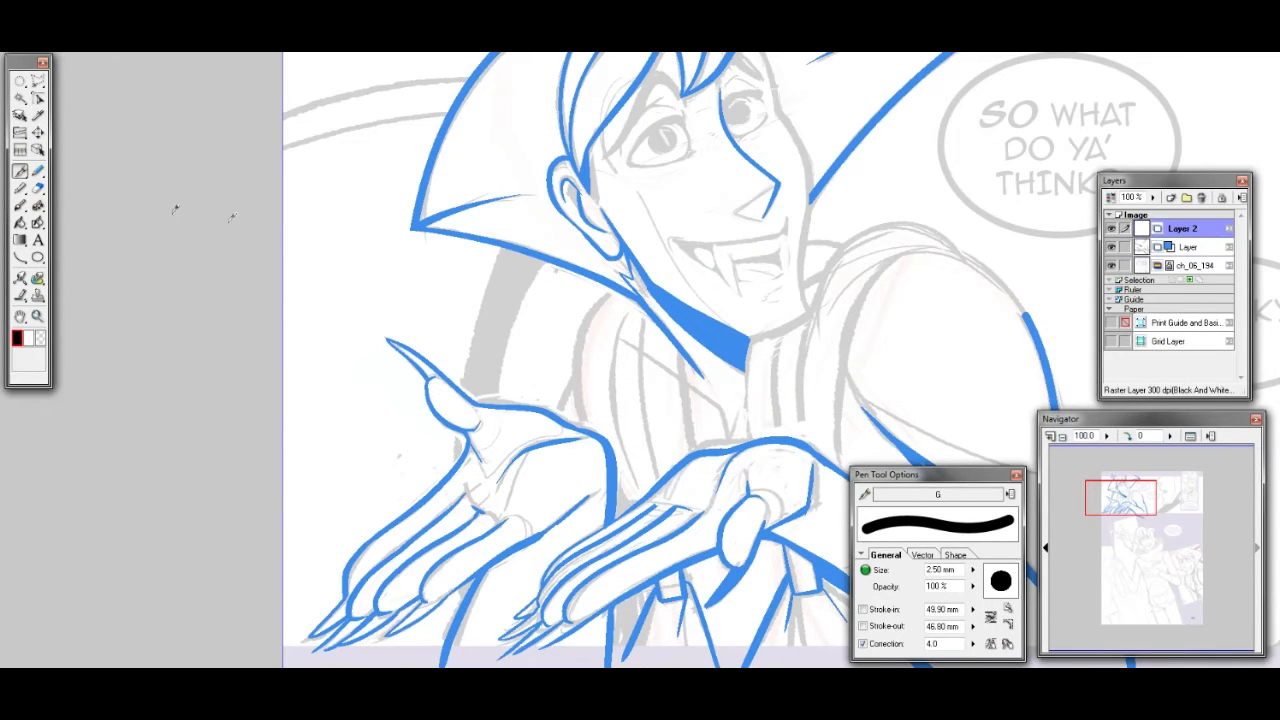
With the Curve tool at 0.53 mm and no stroke-out taper, ink both edges of the long curved band running from the collar behind the first hand
click(20, 257)
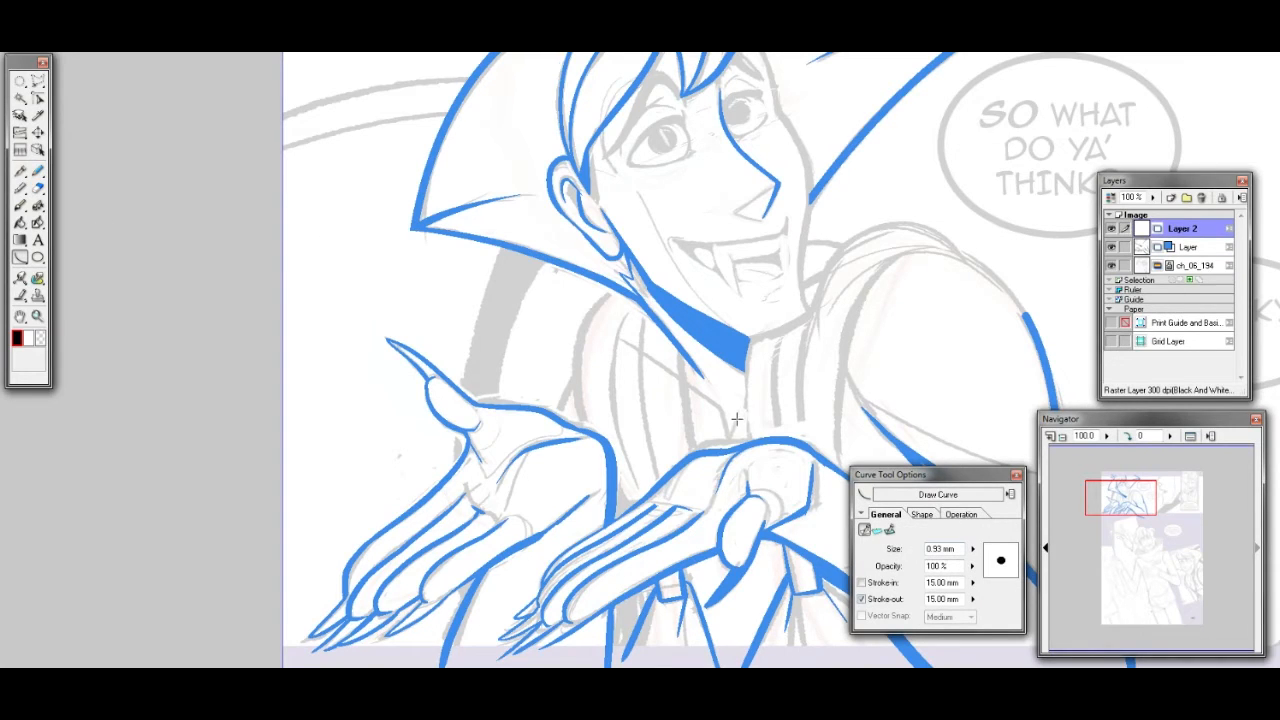
key(bracketleft)
key(bracketleft)
key(bracketleft)
click(861, 599)
drag(510, 222, 463, 665)
key(ctrl+z)
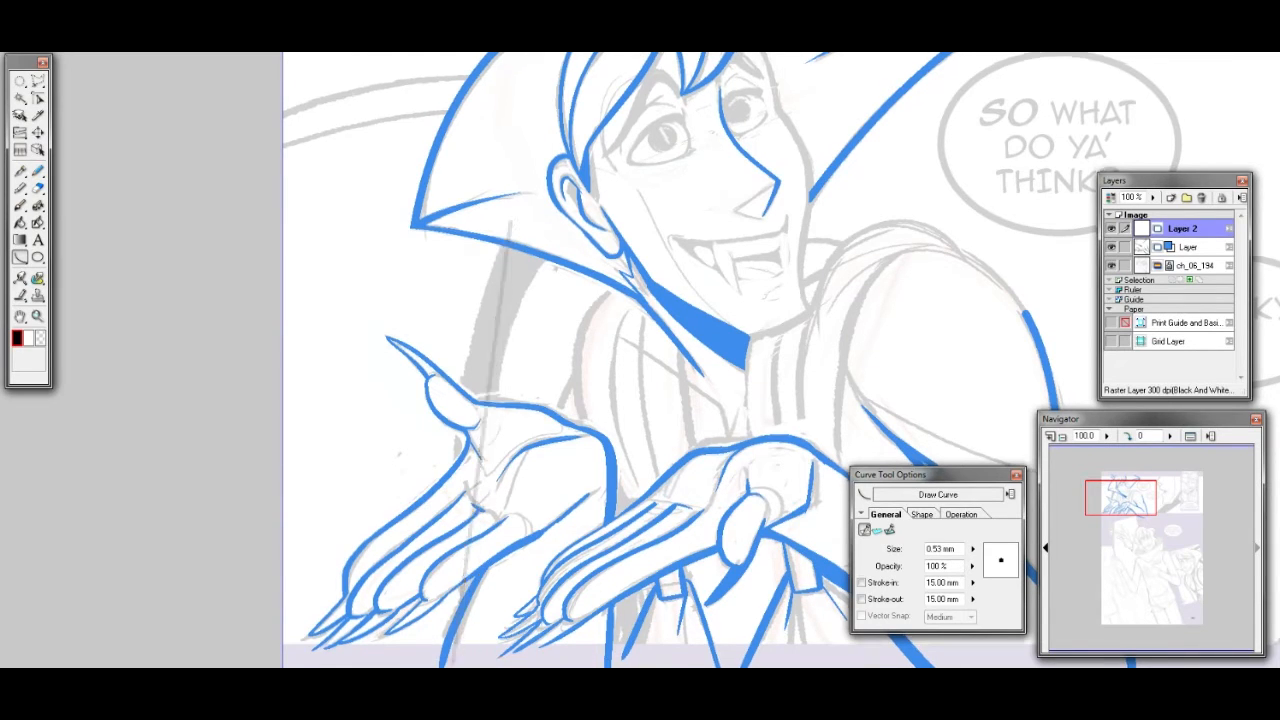
scroll(500, 300, down, 1)
drag(511, 188, 457, 637)
click(432, 369)
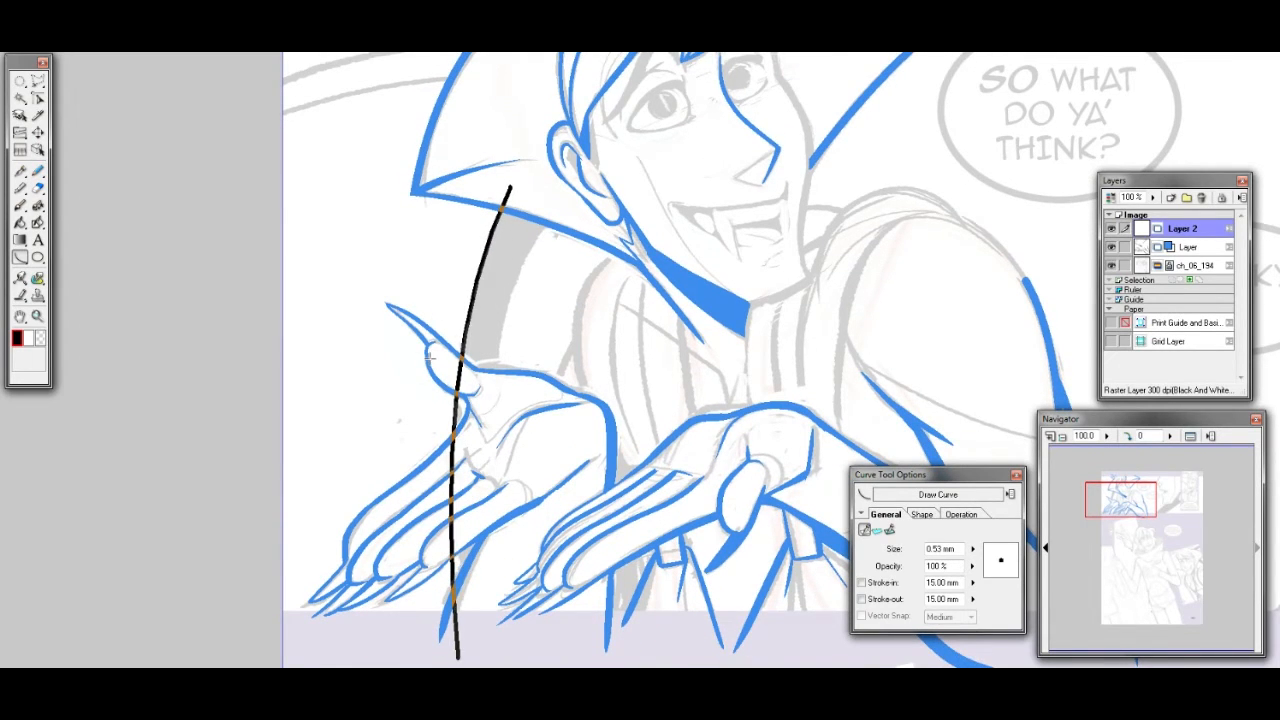
drag(541, 212, 489, 648)
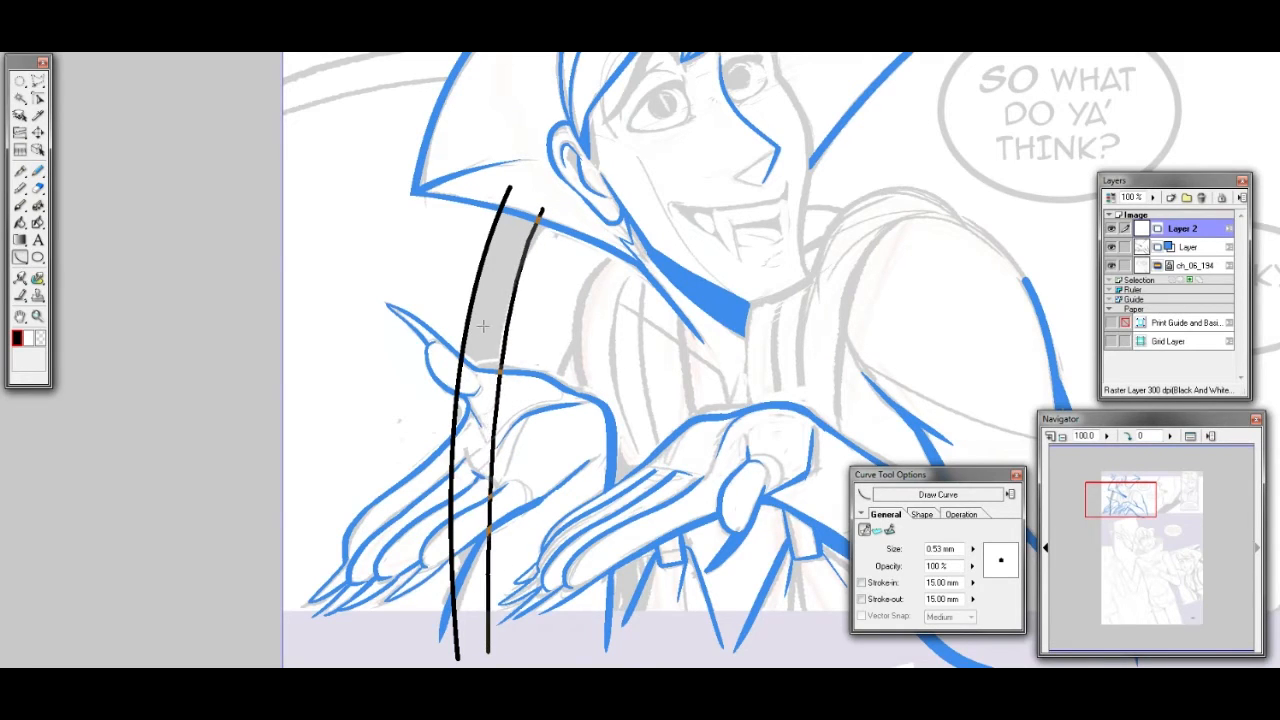
click(470, 394)
Ink the two curved edges of the band running from the page's outer edge to the raised collar beside the hair
drag(1110, 502, 1105, 485)
mouse_move(224, 380)
mouse_down()
mouse_move(482, 316)
mouse_move(578, 318)
mouse_up()
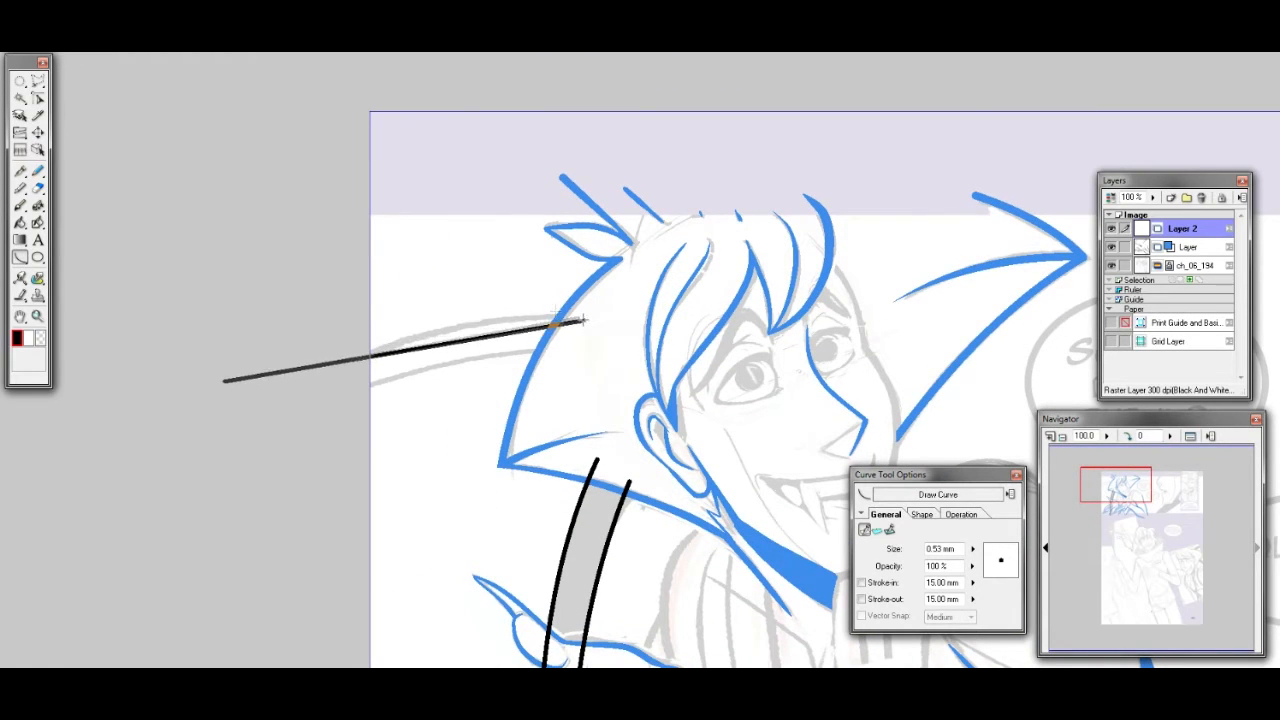
click(446, 333)
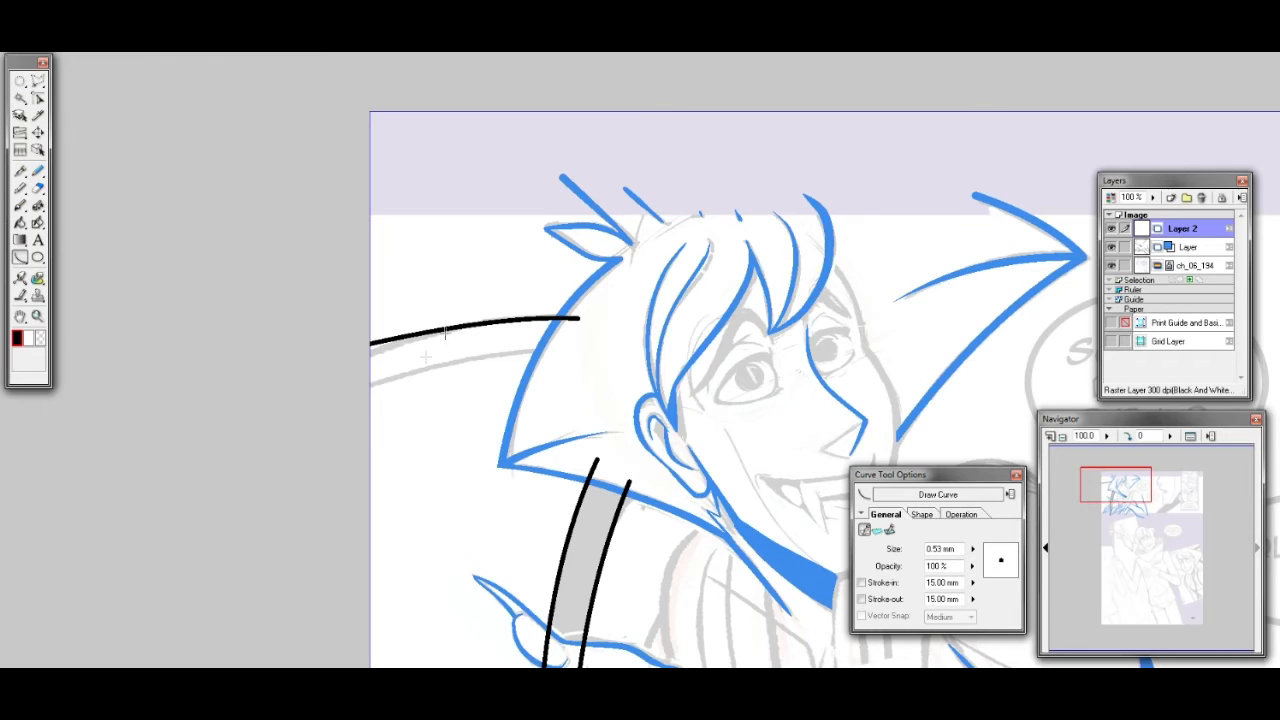
mouse_move(337, 379)
mouse_down()
mouse_move(468, 345)
mouse_move(561, 350)
mouse_up()
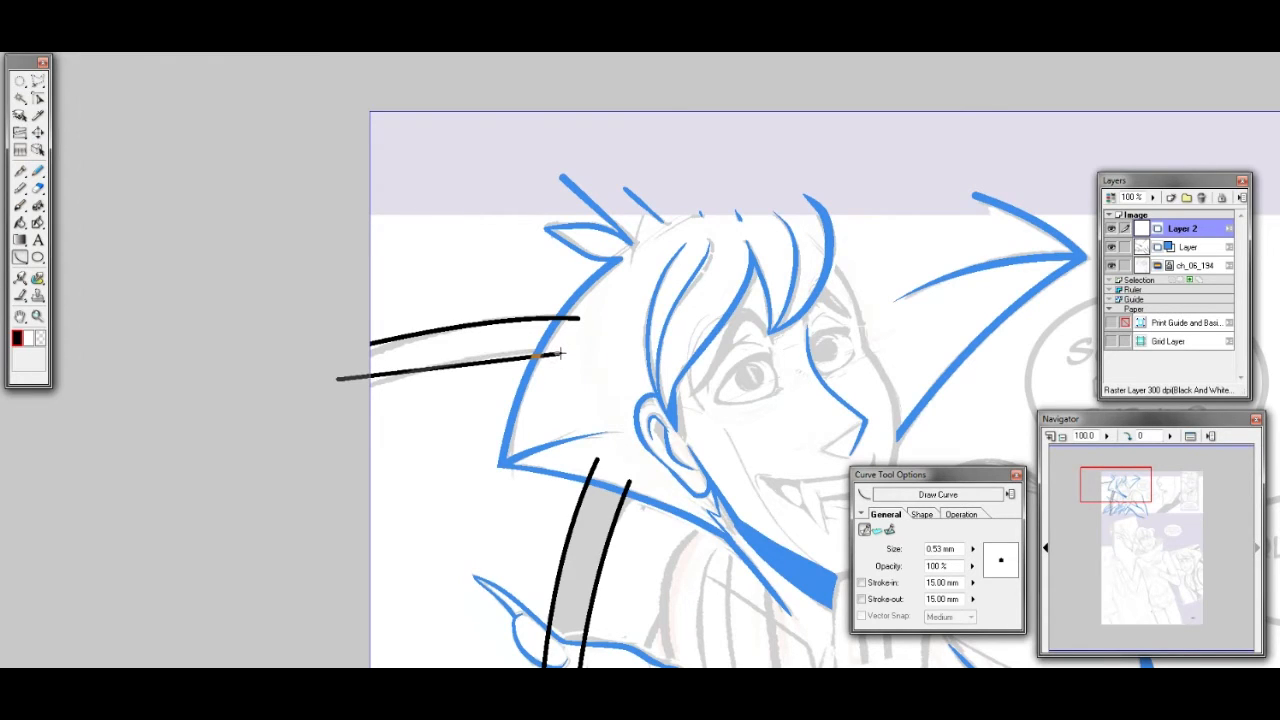
click(446, 358)
key(ctrl+z)
drag(558, 352, 305, 401)
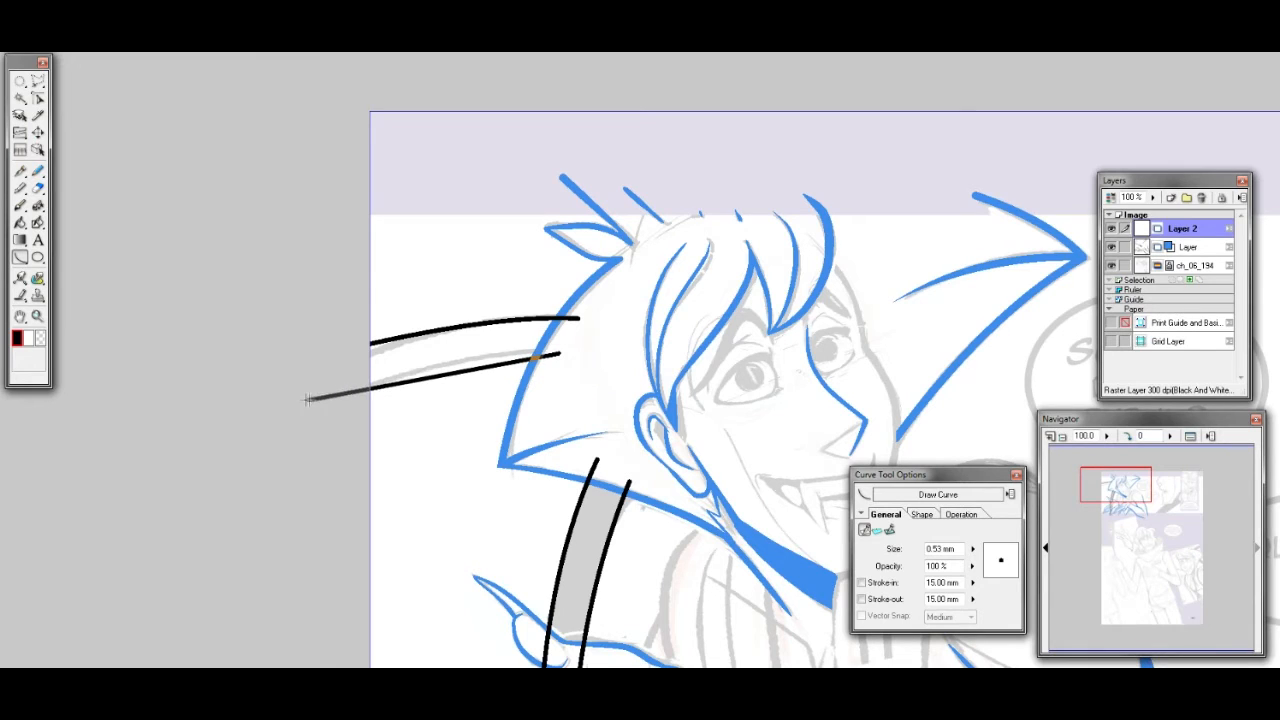
click(443, 350)
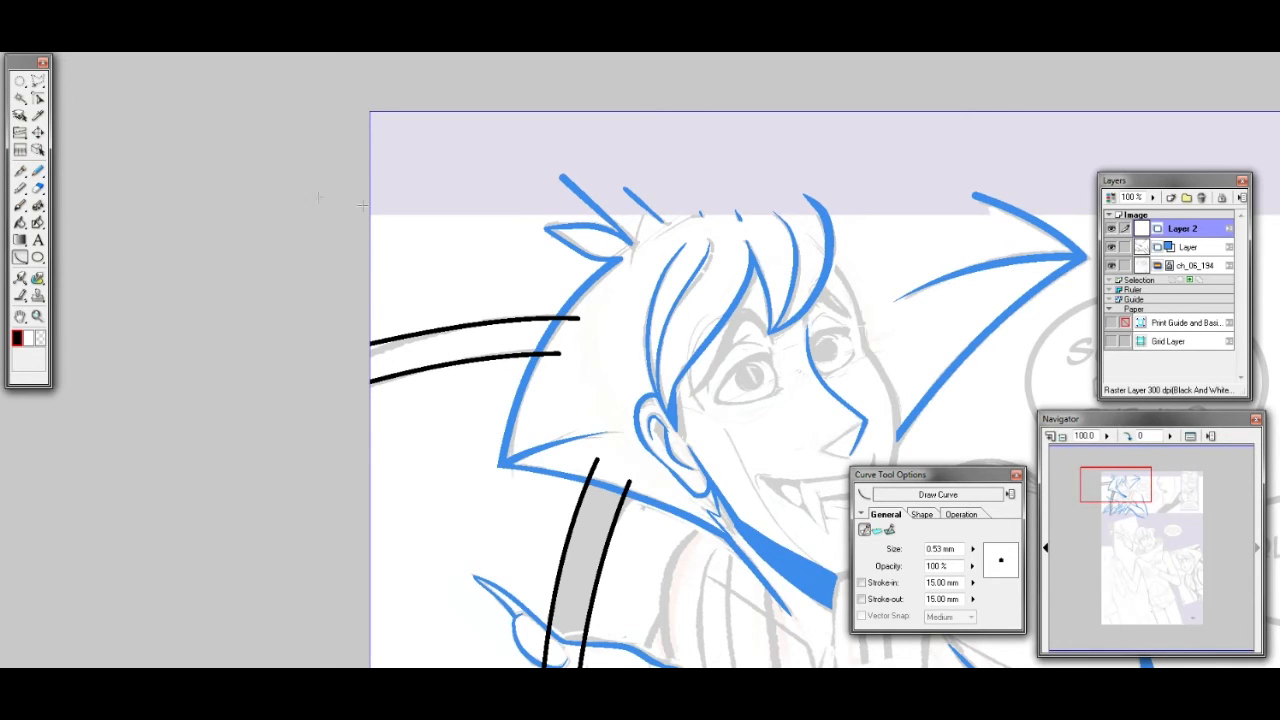
Ink the clothing curves between collar and hands: both edges of the shirt opening, the rounded shoulder below the ear and its short sleeve line
click(1150, 488)
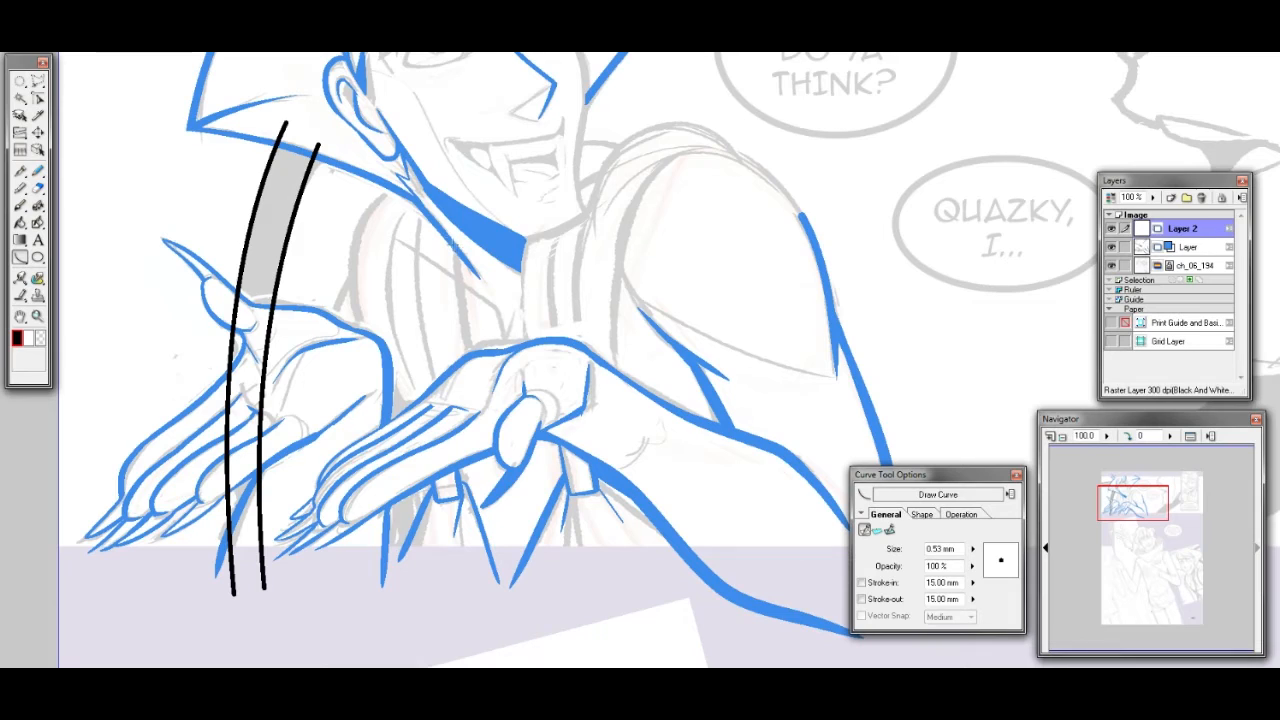
drag(441, 207, 474, 400)
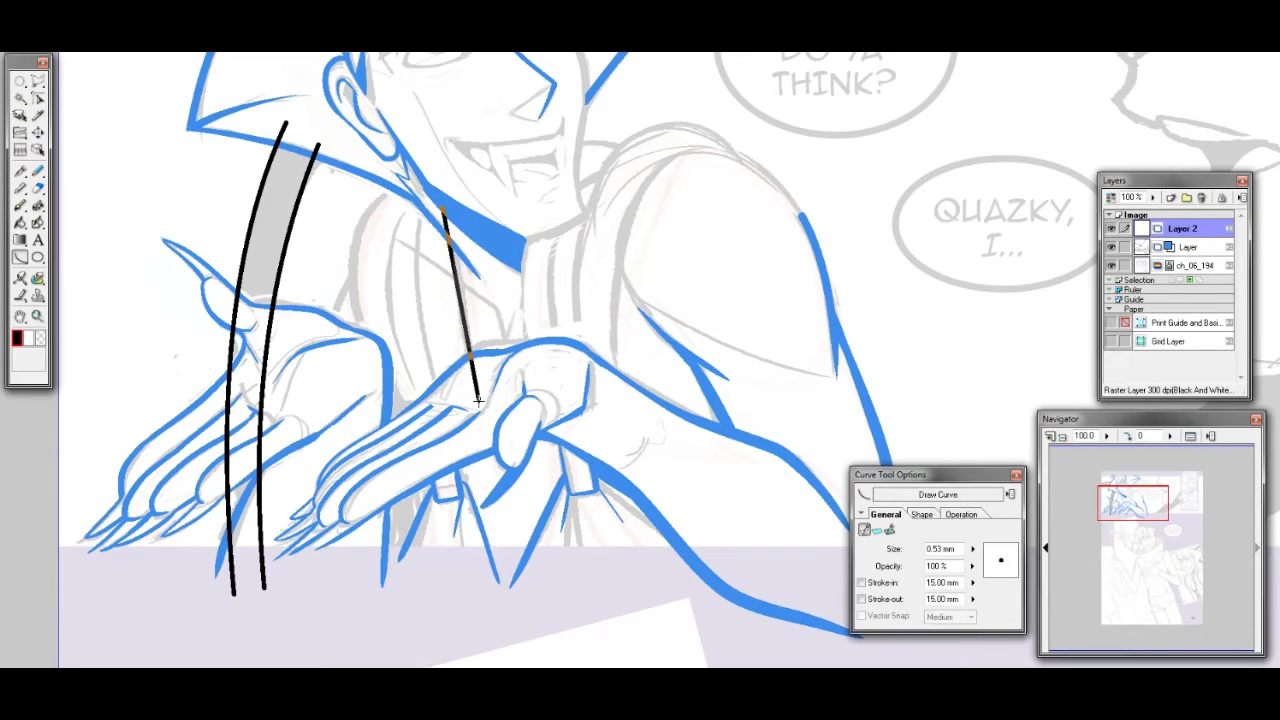
click(447, 322)
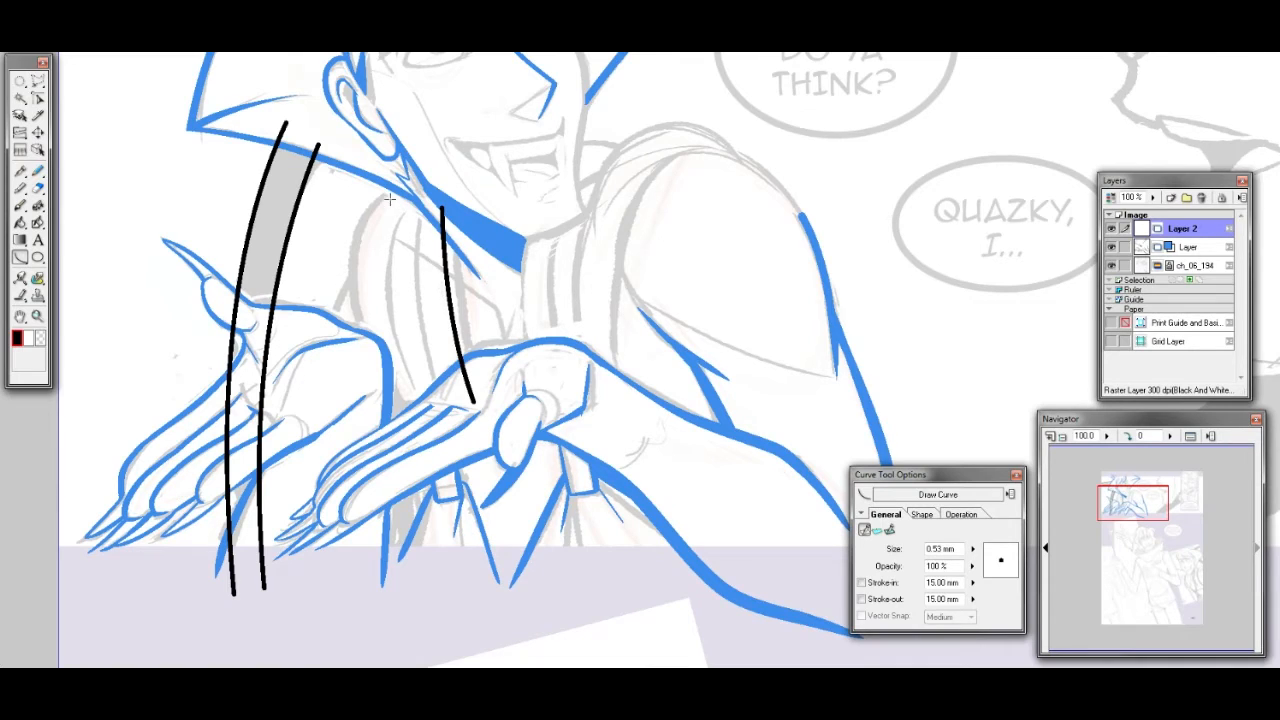
drag(388, 185, 410, 432)
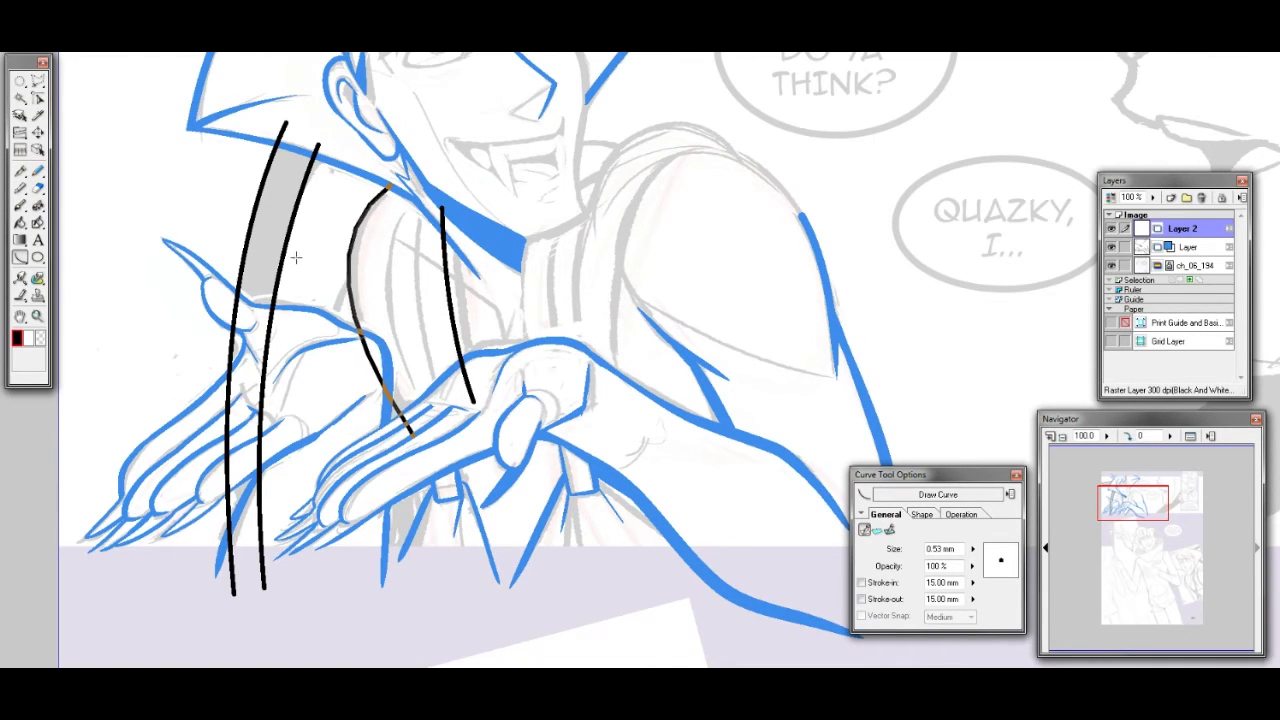
click(298, 257)
drag(350, 283, 312, 378)
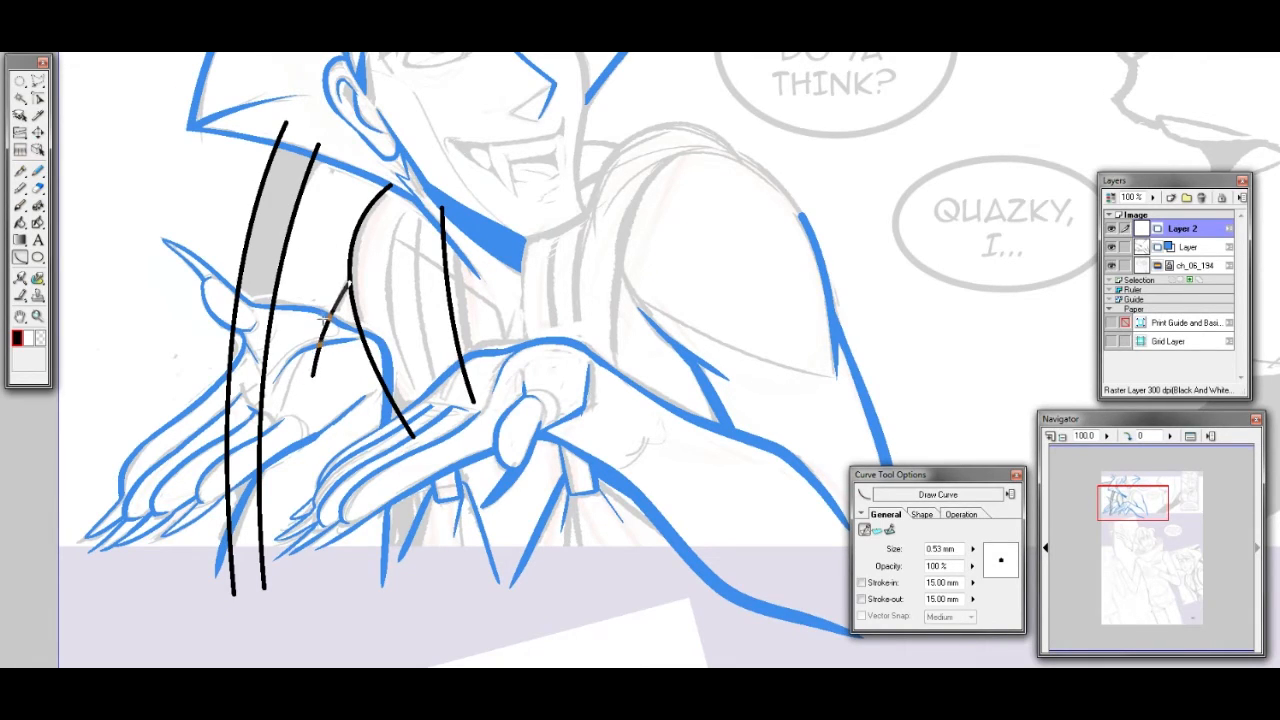
click(316, 316)
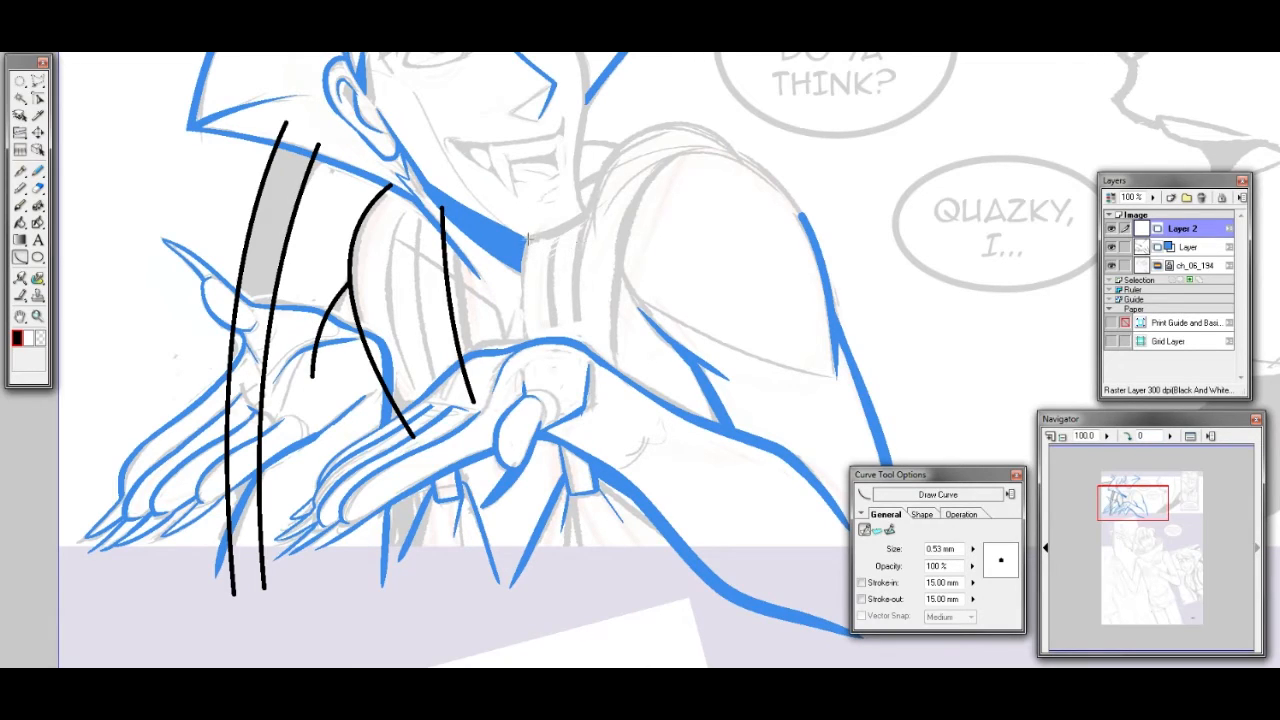
drag(524, 240, 540, 402)
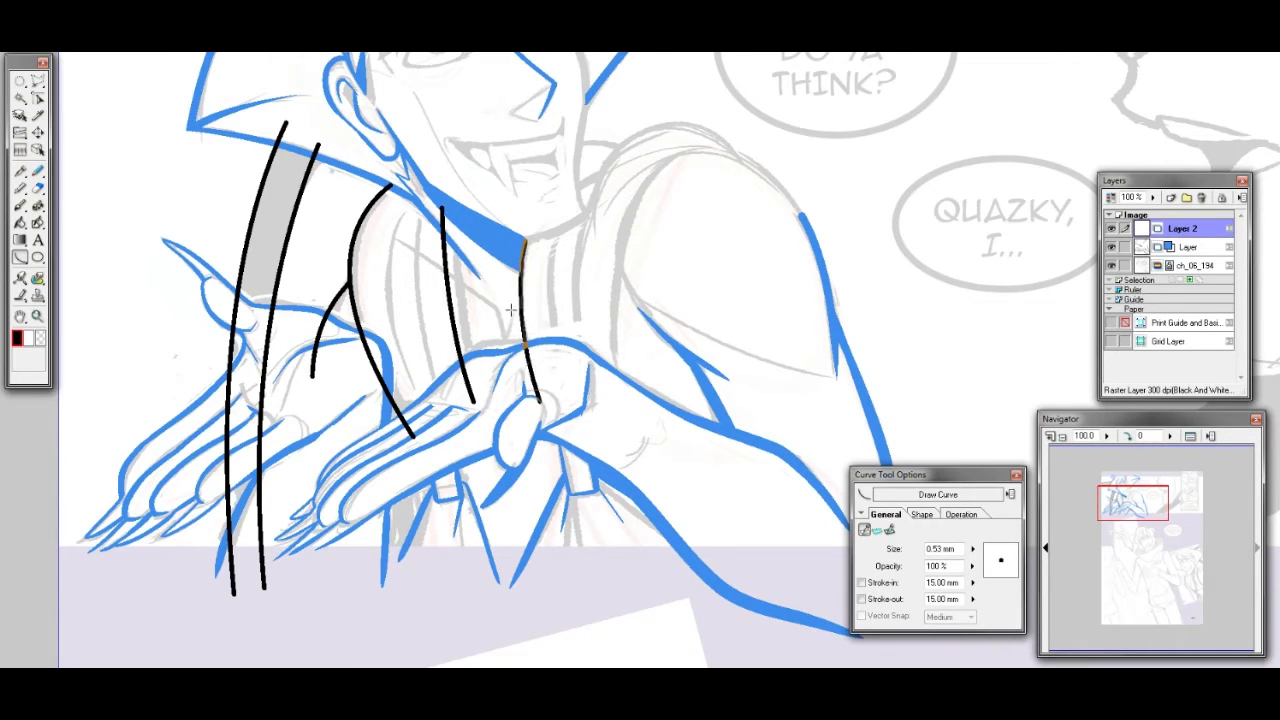
click(510, 309)
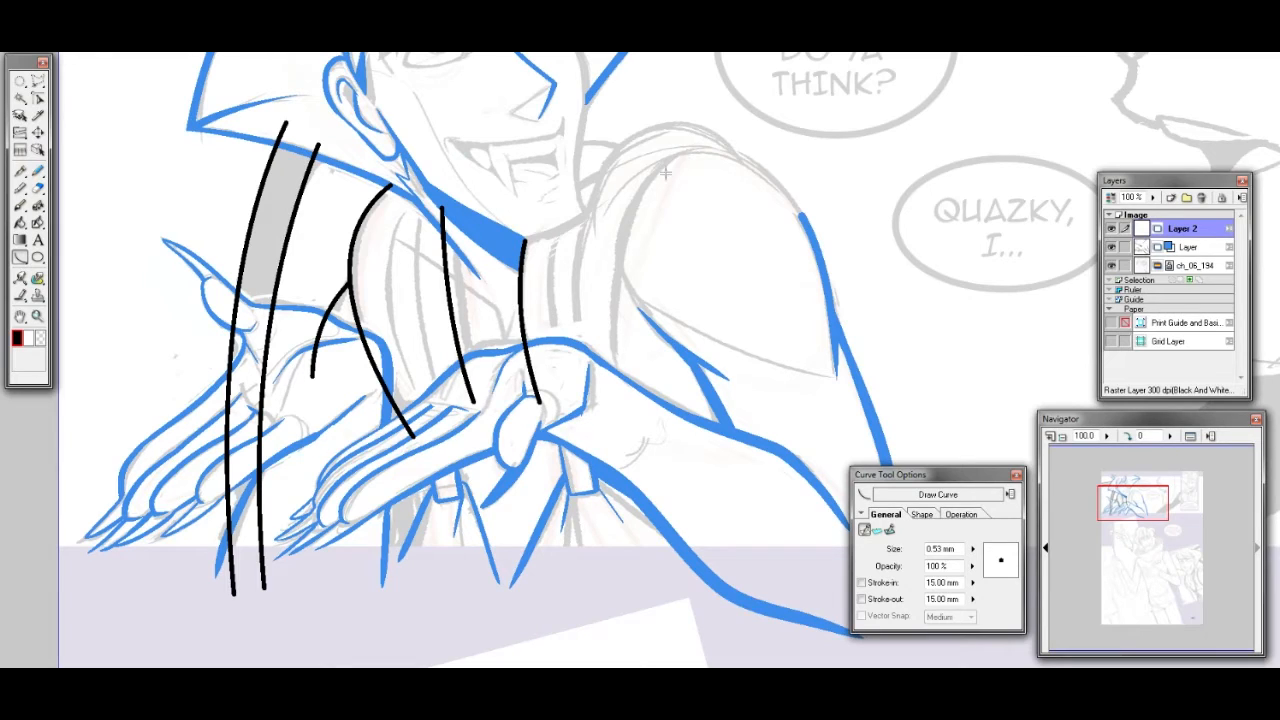
Ink the long armhole curve from the top of the larger shoulder down to the second wrist with a 0.73 mm line
key(bracketright)
drag(713, 153, 610, 430)
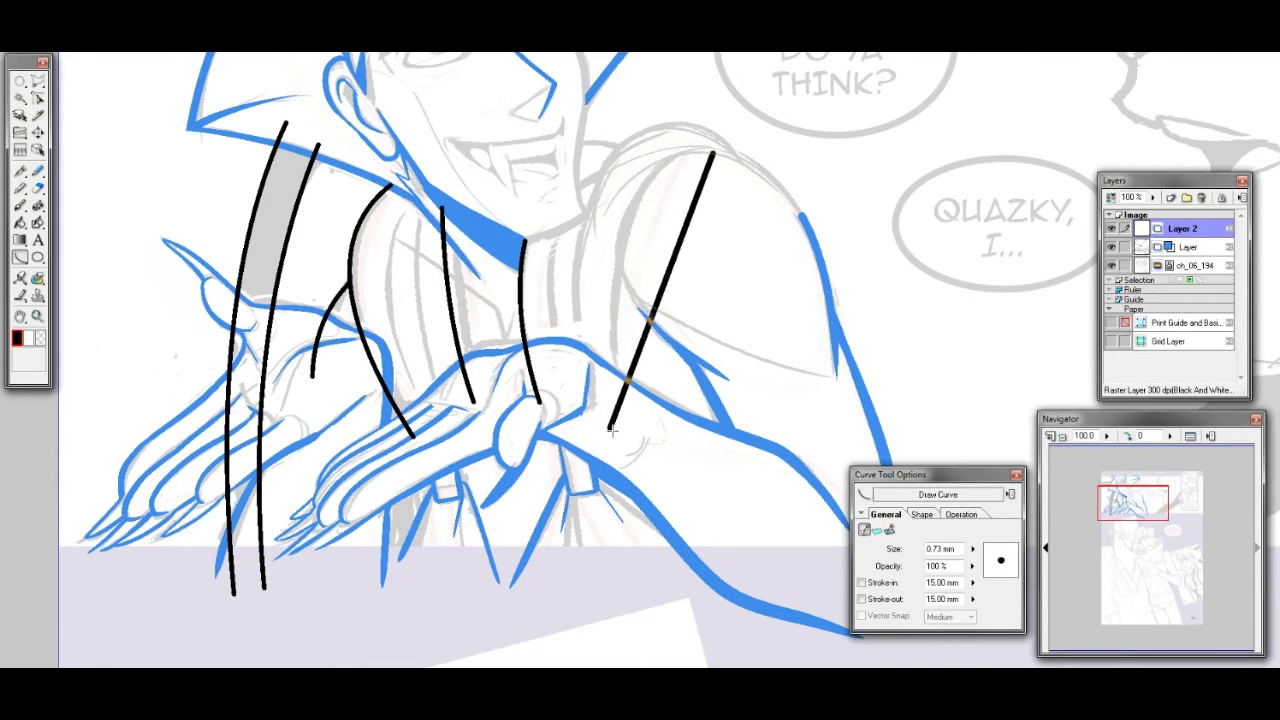
click(598, 138)
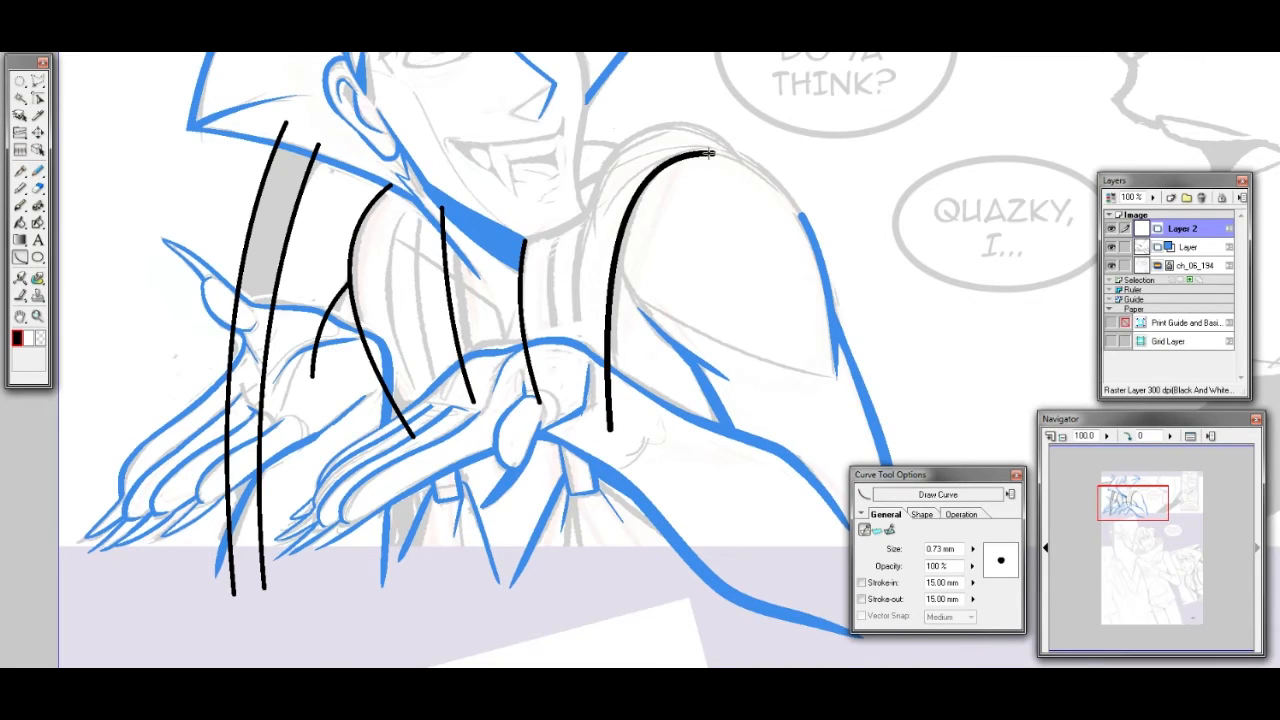
drag(707, 153, 800, 215)
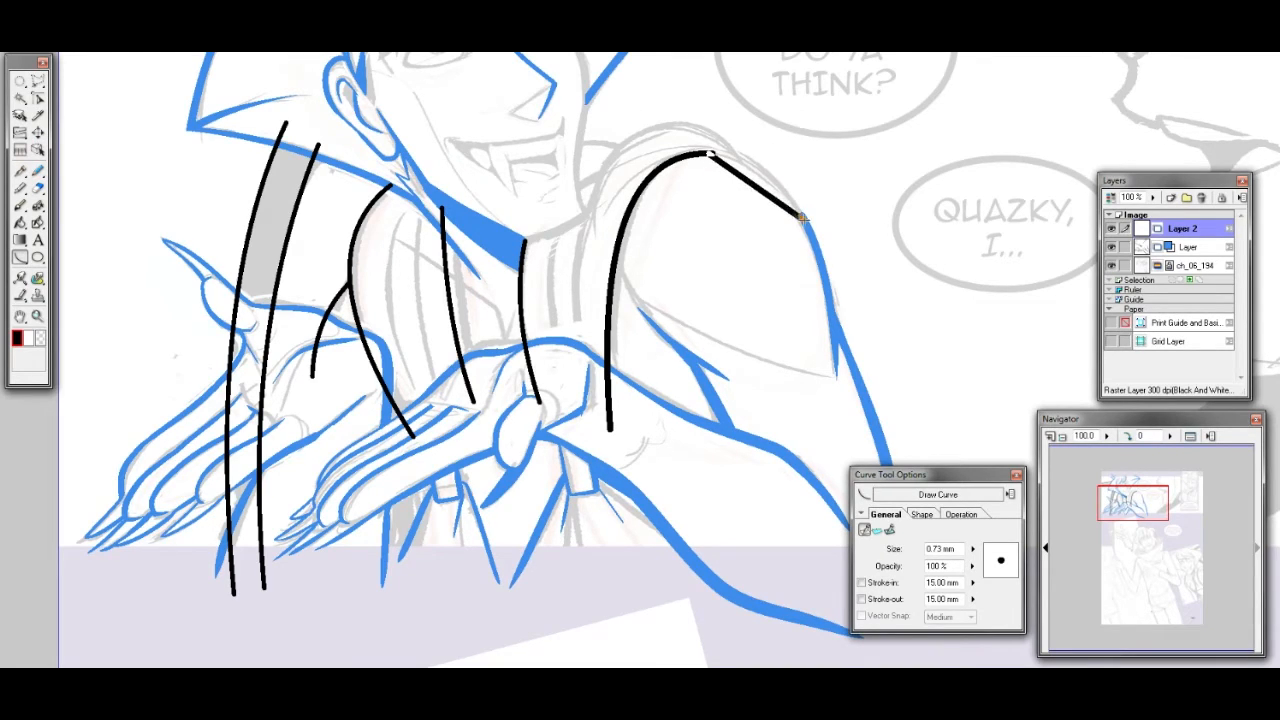
key(Escape)
drag(710, 153, 808, 228)
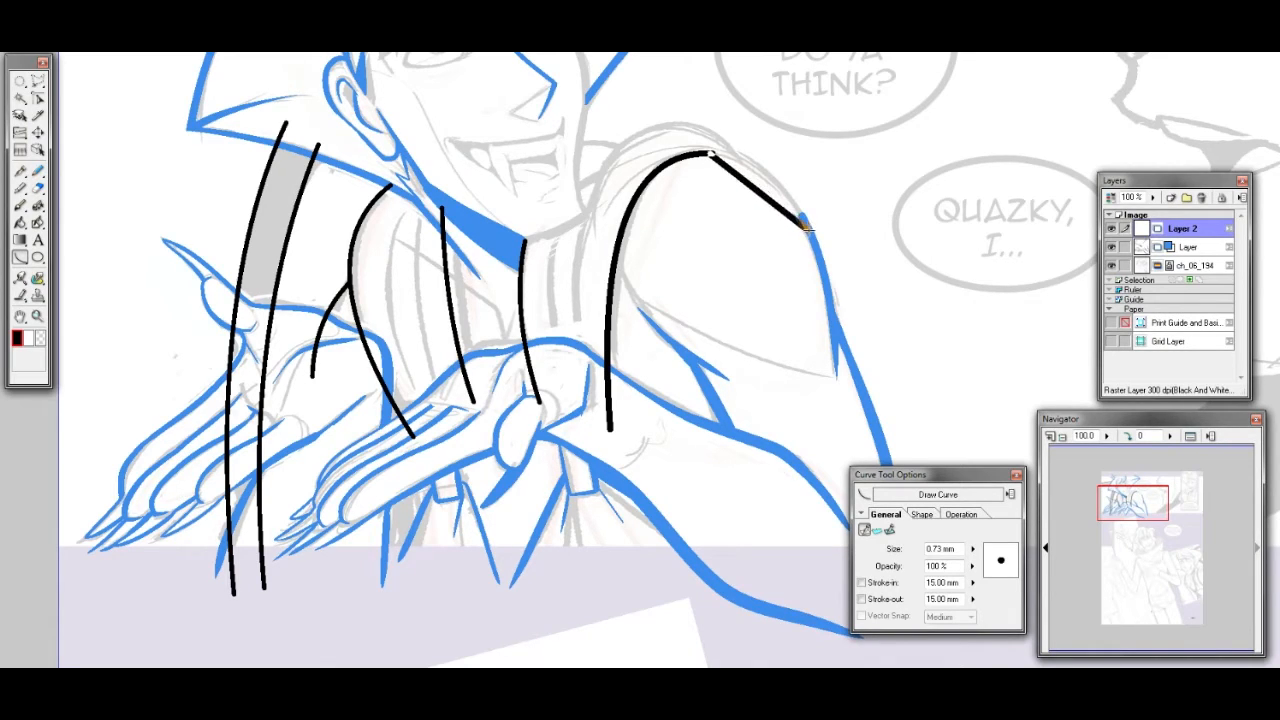
click(775, 157)
key(ctrl+z)
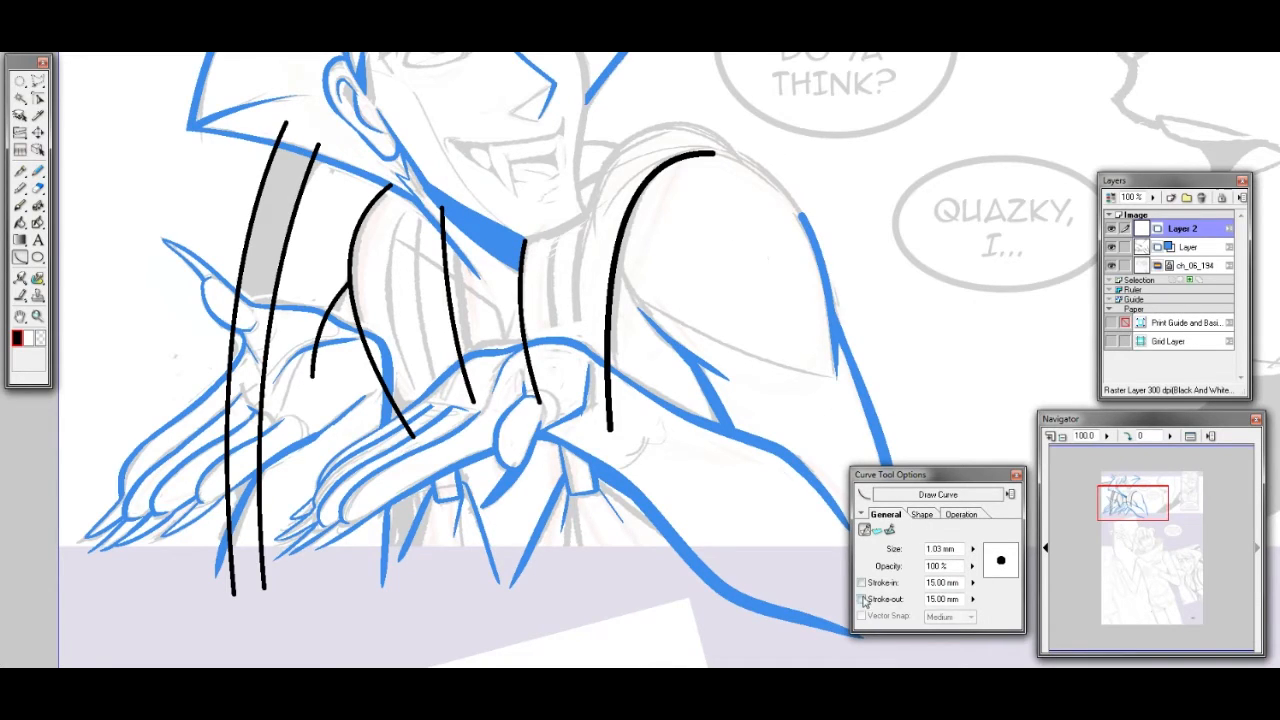
Ink the top of the larger shoulder down to the blue arm outline with a 1.03 mm curve and a 15 mm stroke-in taper
drag(678, 156, 806, 228)
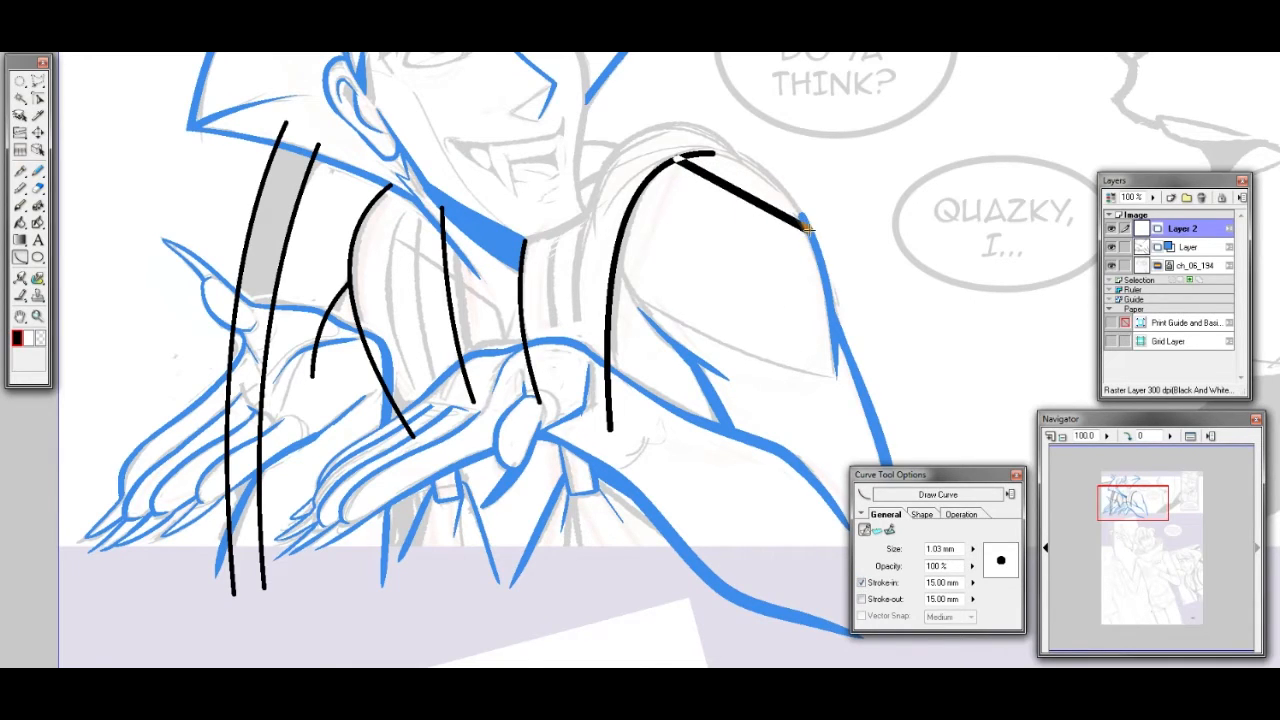
click(761, 131)
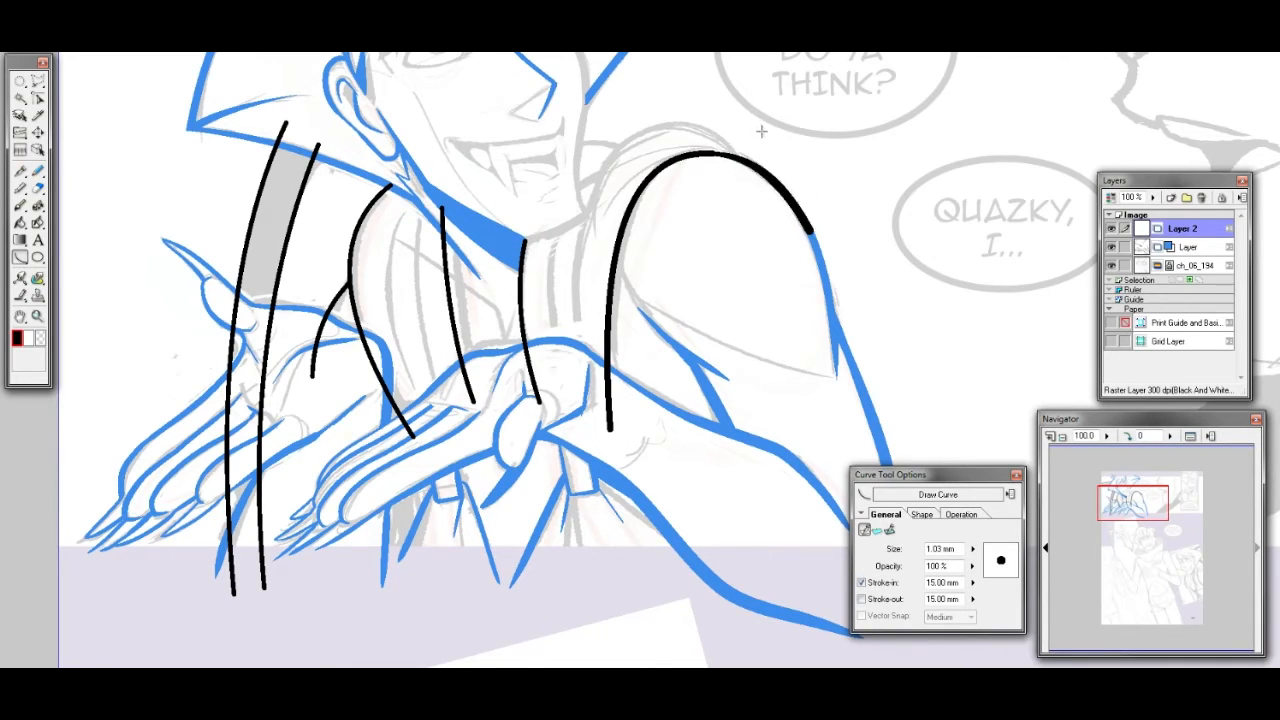
Ink two fold curves between the chin and the larger shoulder at 0.63 mm with only the stroke-out taper enabled
click(861, 582)
click(861, 599)
key(bracketleft)
key(bracketleft)
drag(616, 152, 574, 325)
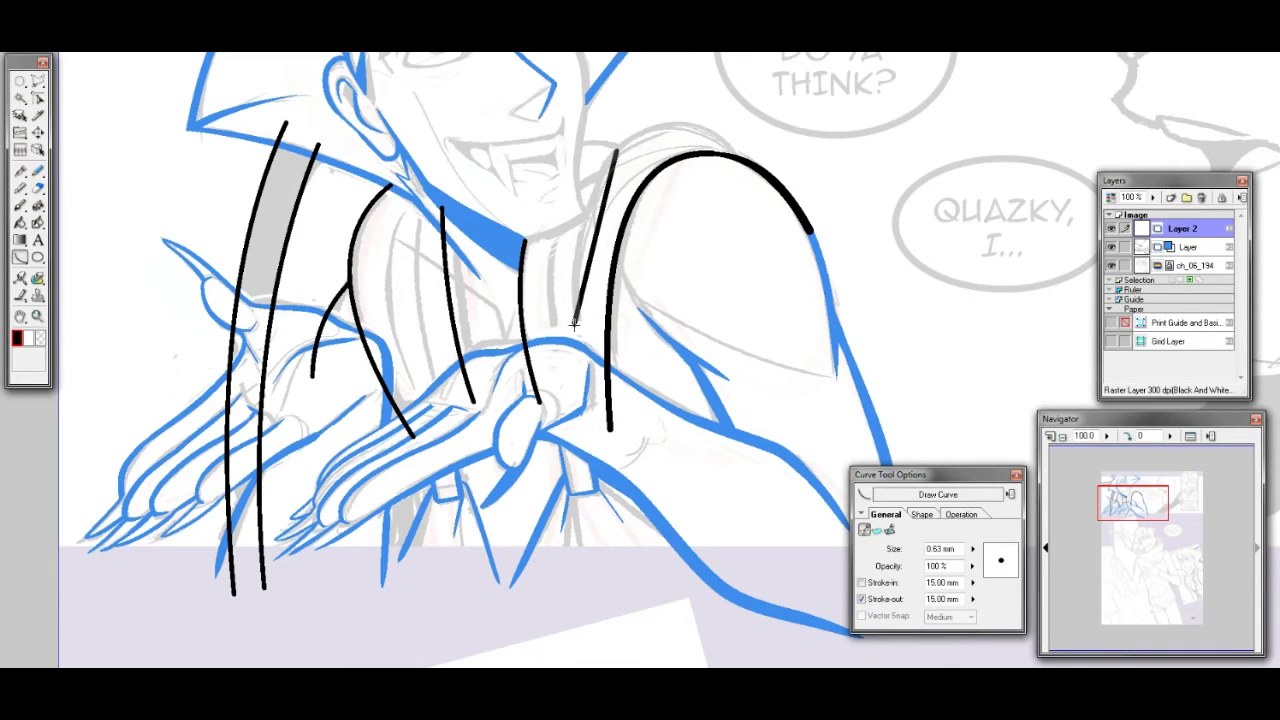
click(571, 201)
drag(600, 175, 542, 327)
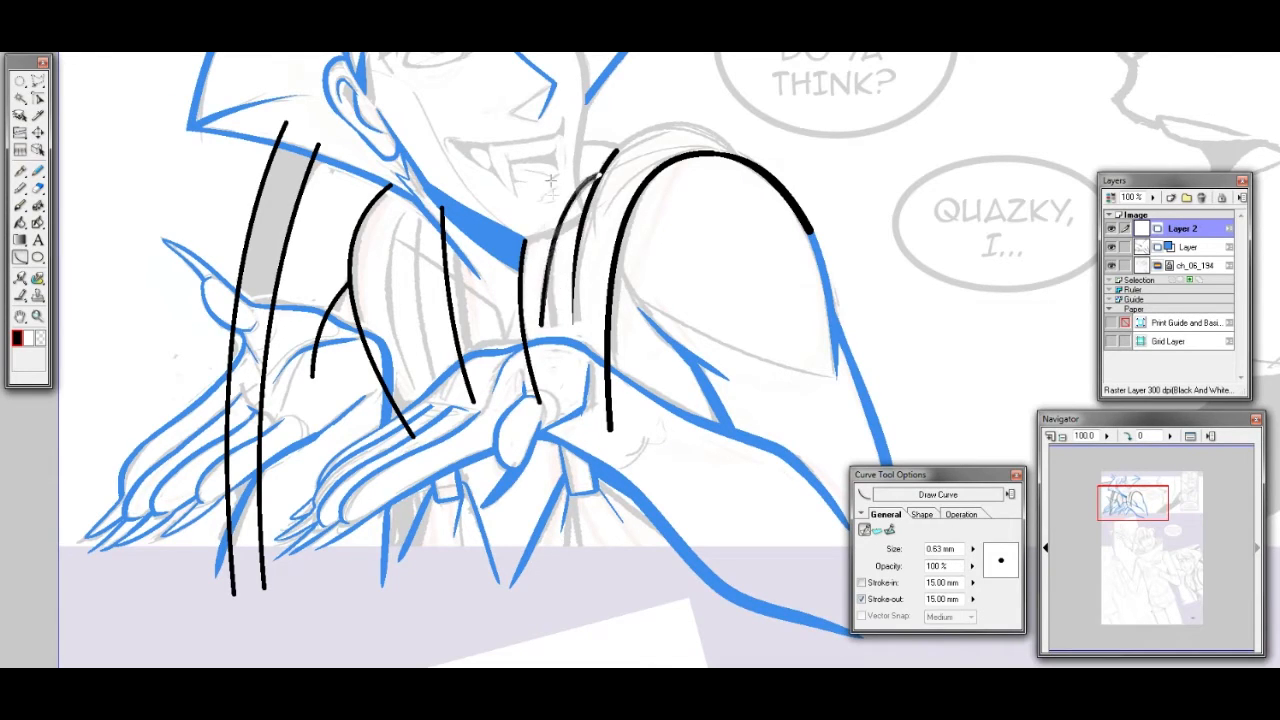
click(552, 185)
key(ctrl+z)
mouse_move(600, 175)
mouse_down()
mouse_move(561, 211)
mouse_move(551, 325)
mouse_up()
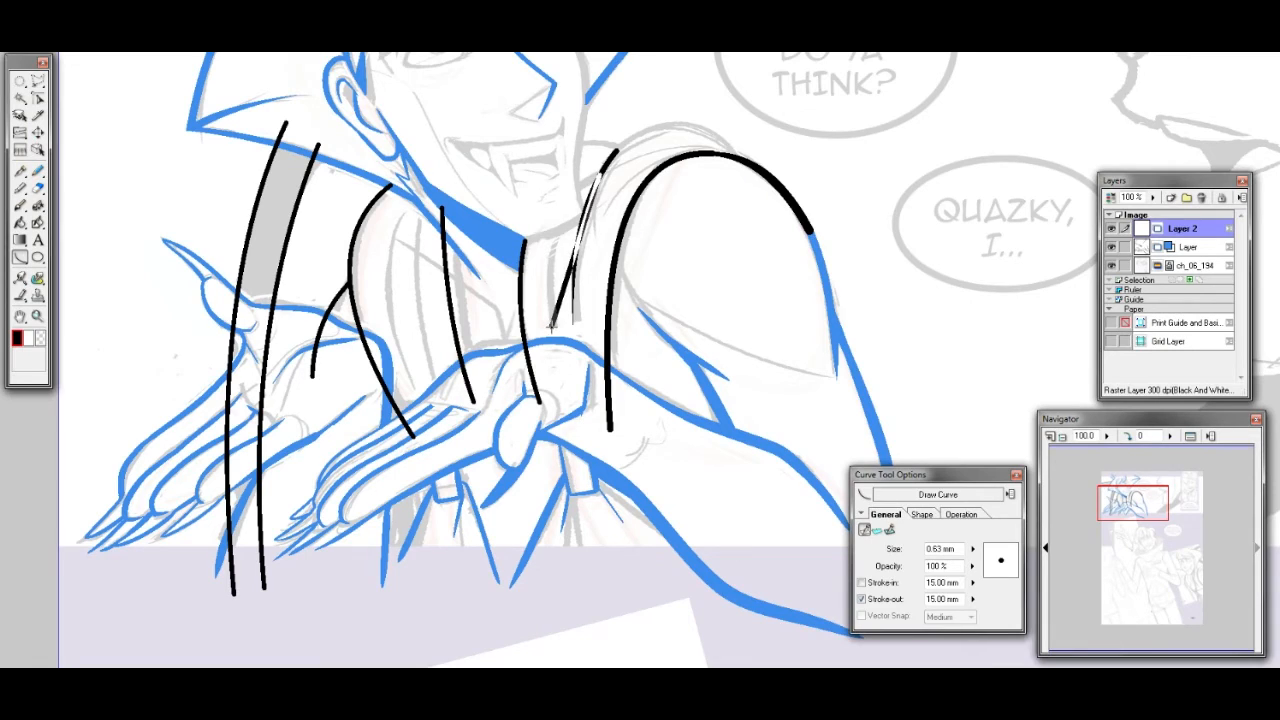
click(533, 207)
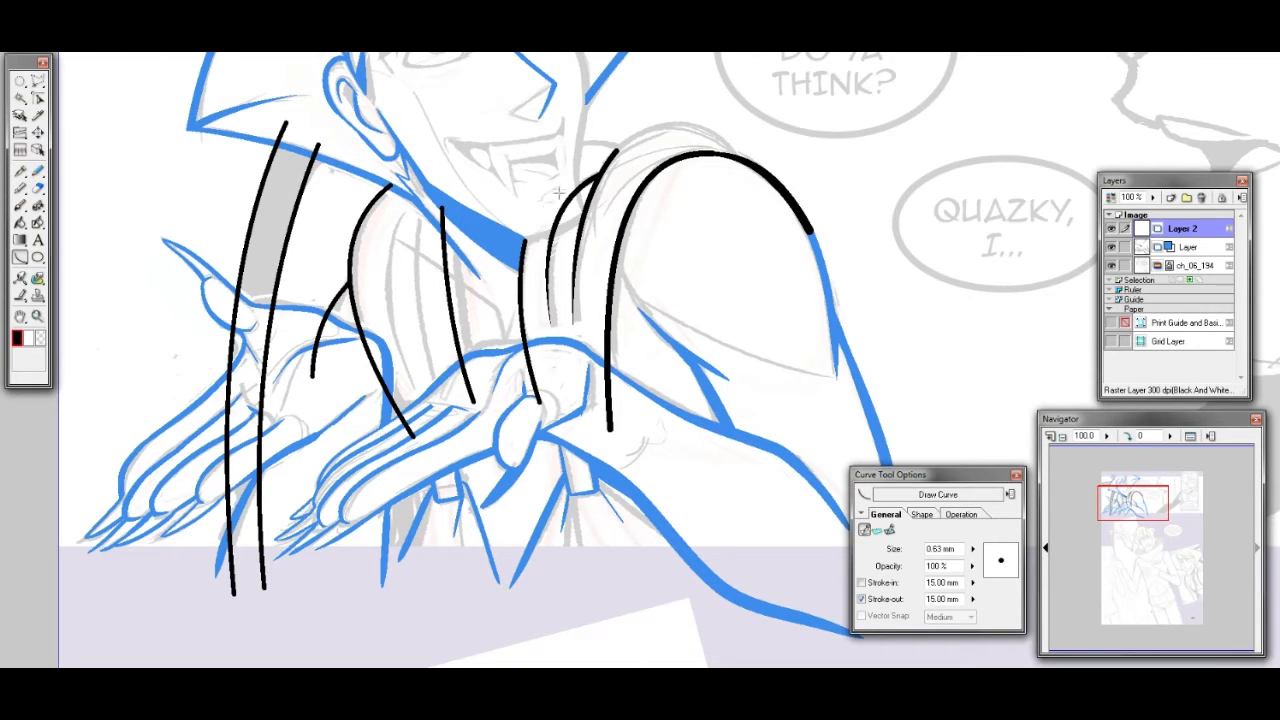
Ink two tapering fold curves on the shirt below the ear, running from the collar toward the second hand
mouse_move(421, 207)
mouse_down()
mouse_move(403, 310)
mouse_move(435, 389)
mouse_up()
click(399, 268)
key(ctrl+z)
drag(426, 207, 432, 371)
click(400, 258)
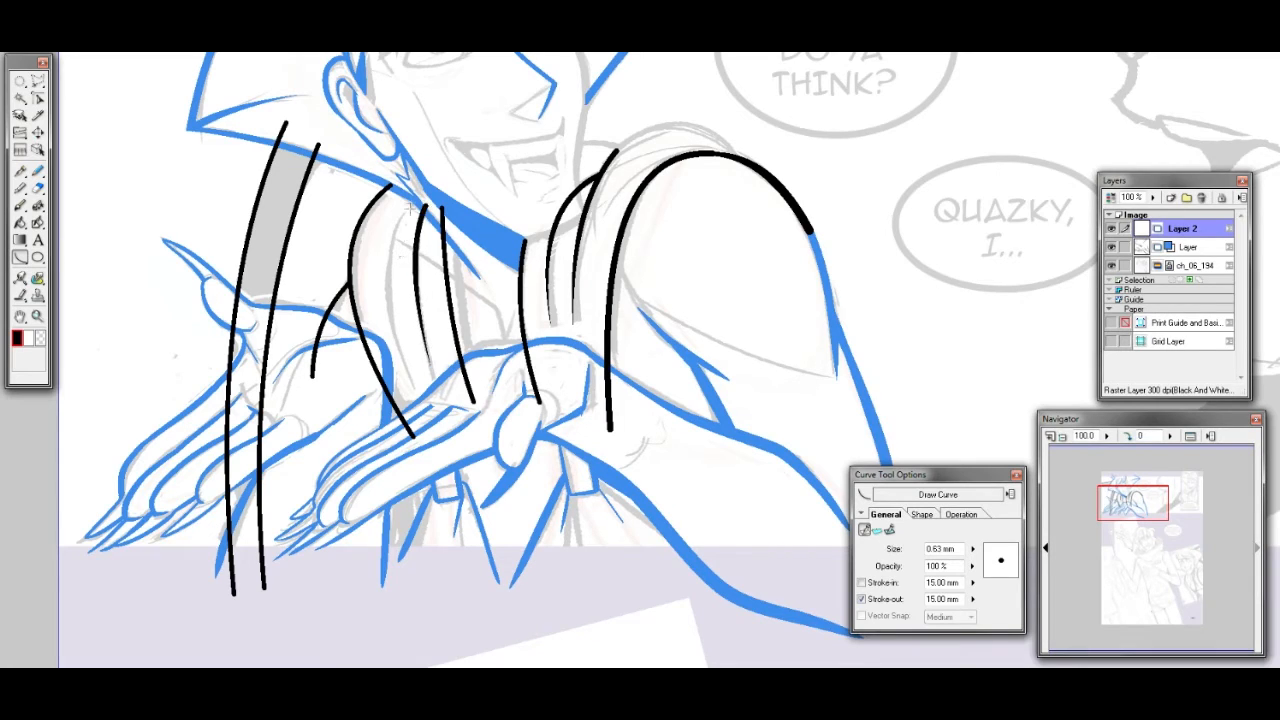
drag(407, 198, 410, 386)
click(362, 267)
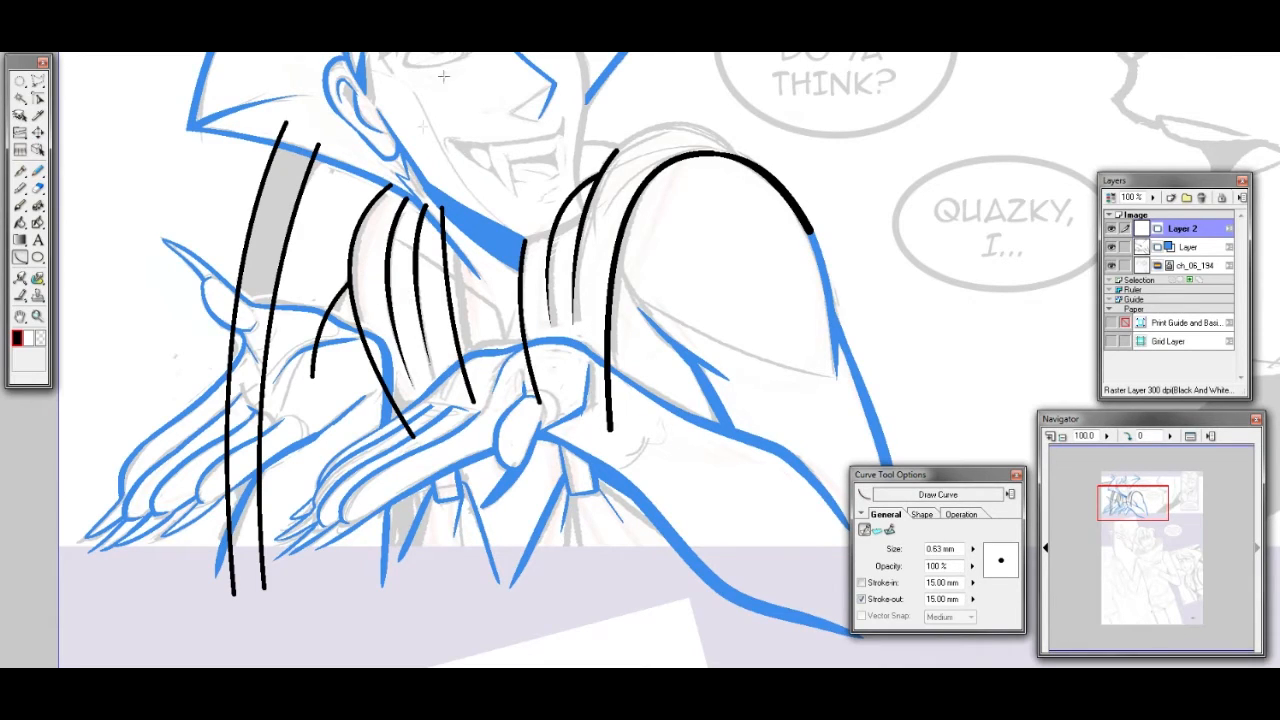
Erase the clothing and band line ends that overshoot the collar, jaw and hands with the 3.50 mm Small eraser
click(37, 188)
drag(272, 106, 314, 134)
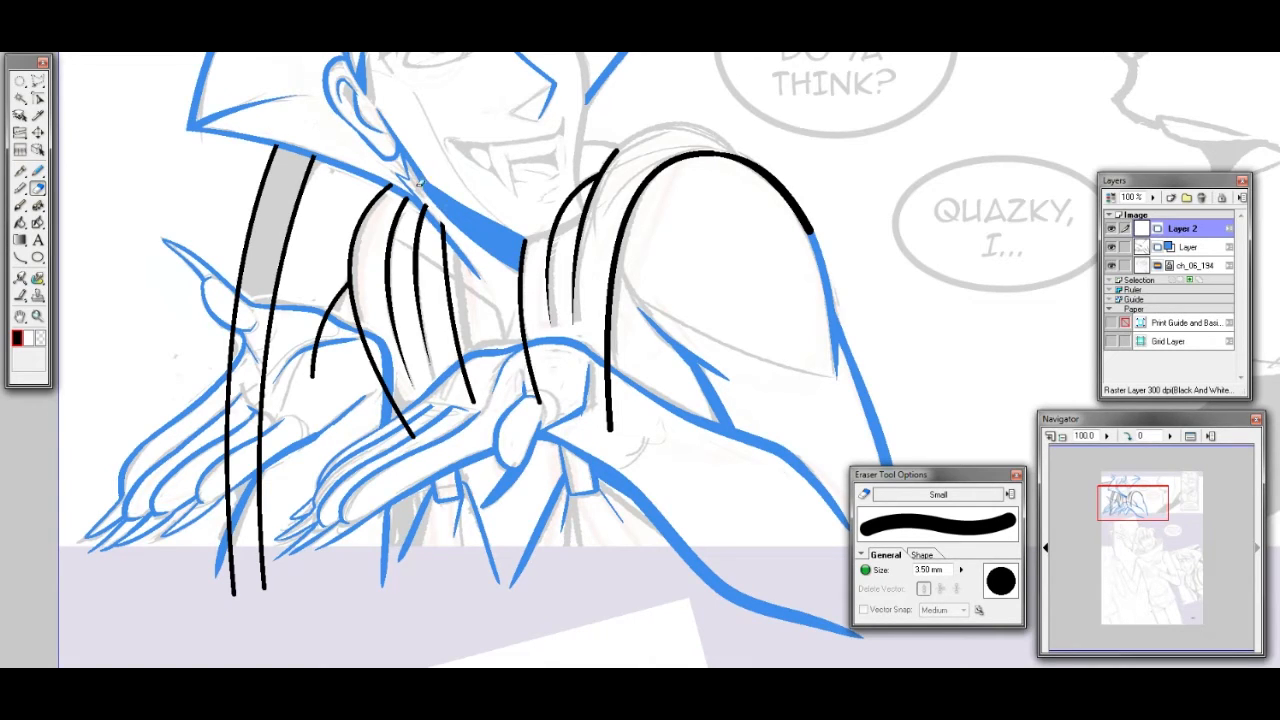
mouse_move(462, 375)
mouse_down()
mouse_move(460, 389)
mouse_move(480, 387)
mouse_move(400, 428)
mouse_up()
mouse_move(321, 356)
mouse_down()
mouse_move(298, 328)
mouse_move(324, 323)
mouse_move(364, 355)
mouse_move(347, 341)
mouse_move(362, 343)
mouse_move(375, 383)
mouse_up()
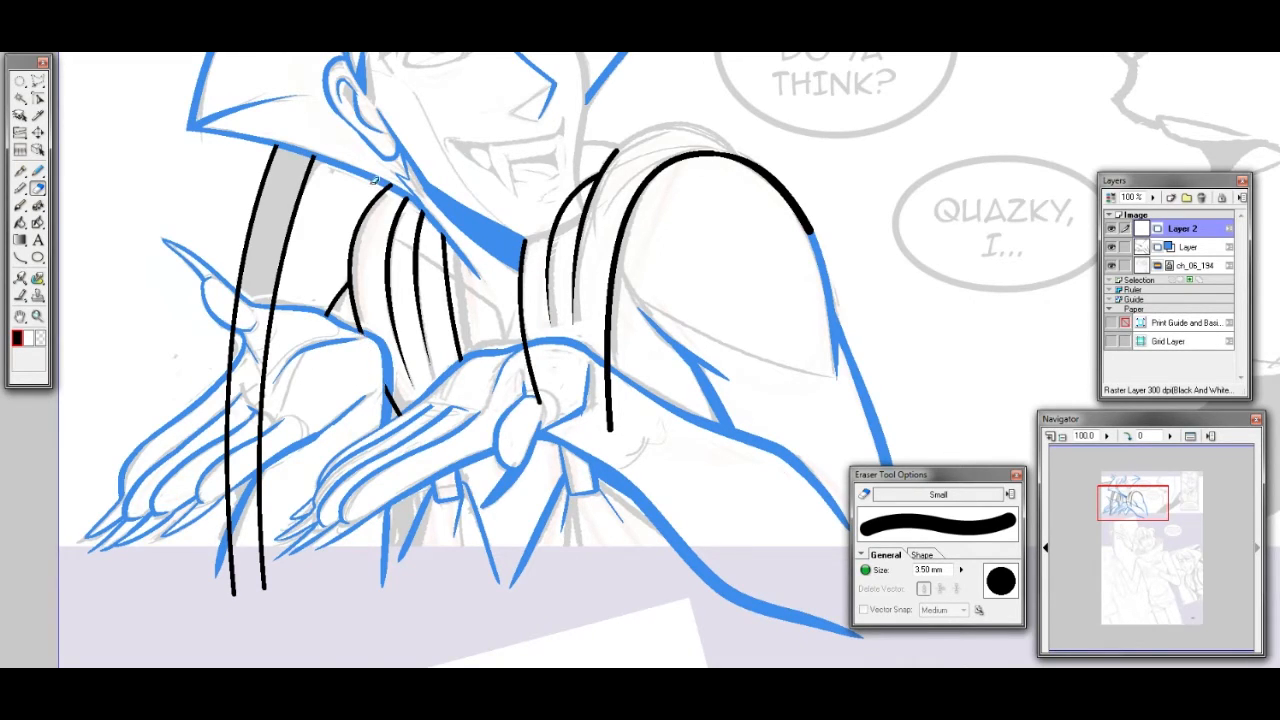
mouse_move(548, 378)
mouse_down()
mouse_move(520, 357)
mouse_move(532, 354)
mouse_move(543, 408)
mouse_move(592, 431)
mouse_move(624, 408)
mouse_move(600, 372)
mouse_up()
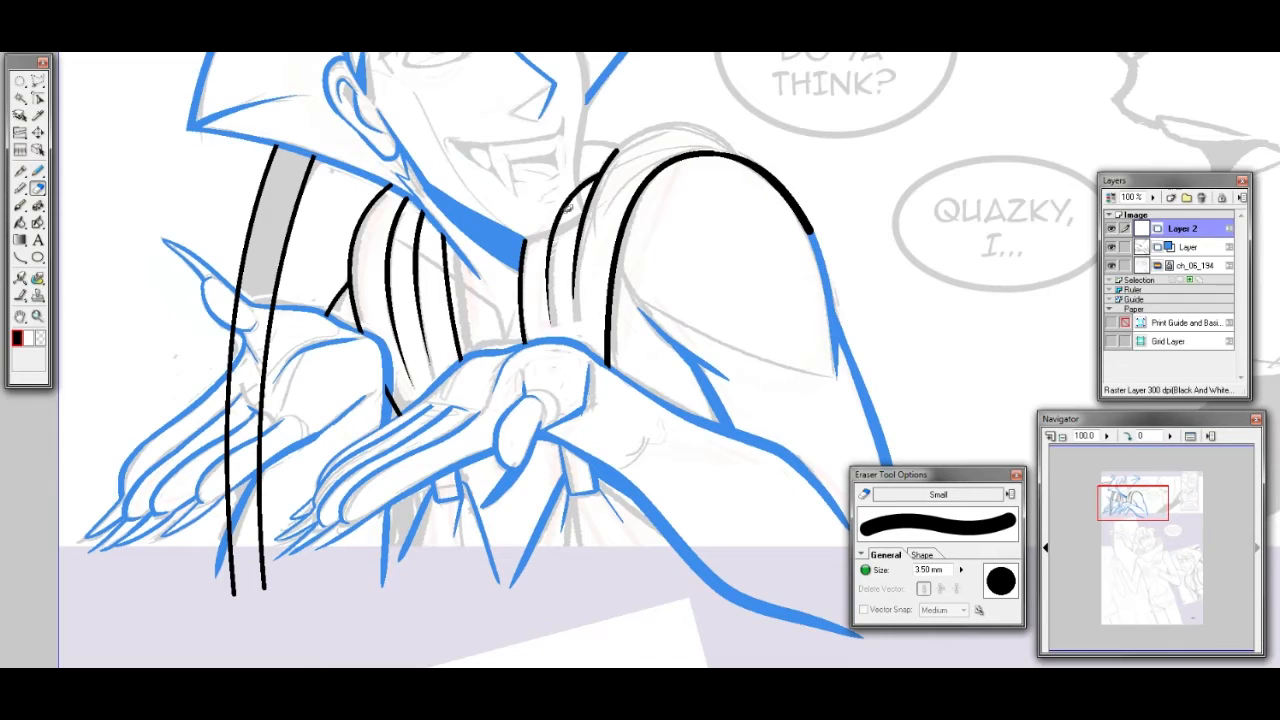
drag(554, 196, 570, 198)
On the blue ink layer, draw a horizontal 0.63 mm line without stroke-out taper just below the panel's lower border, under both hands
click(19, 257)
click(863, 600)
click(1157, 250)
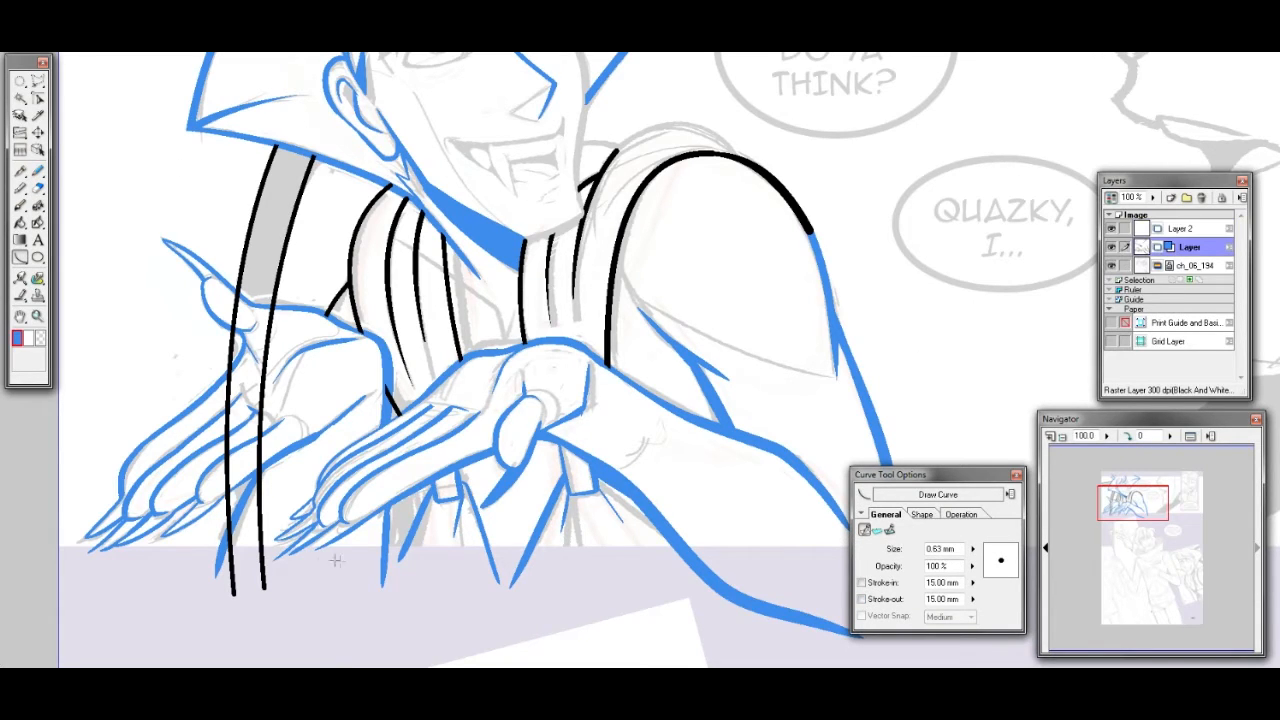
mouse_move(212, 565)
mouse_down()
mouse_move(729, 571)
mouse_move(663, 566)
mouse_up()
click(676, 563)
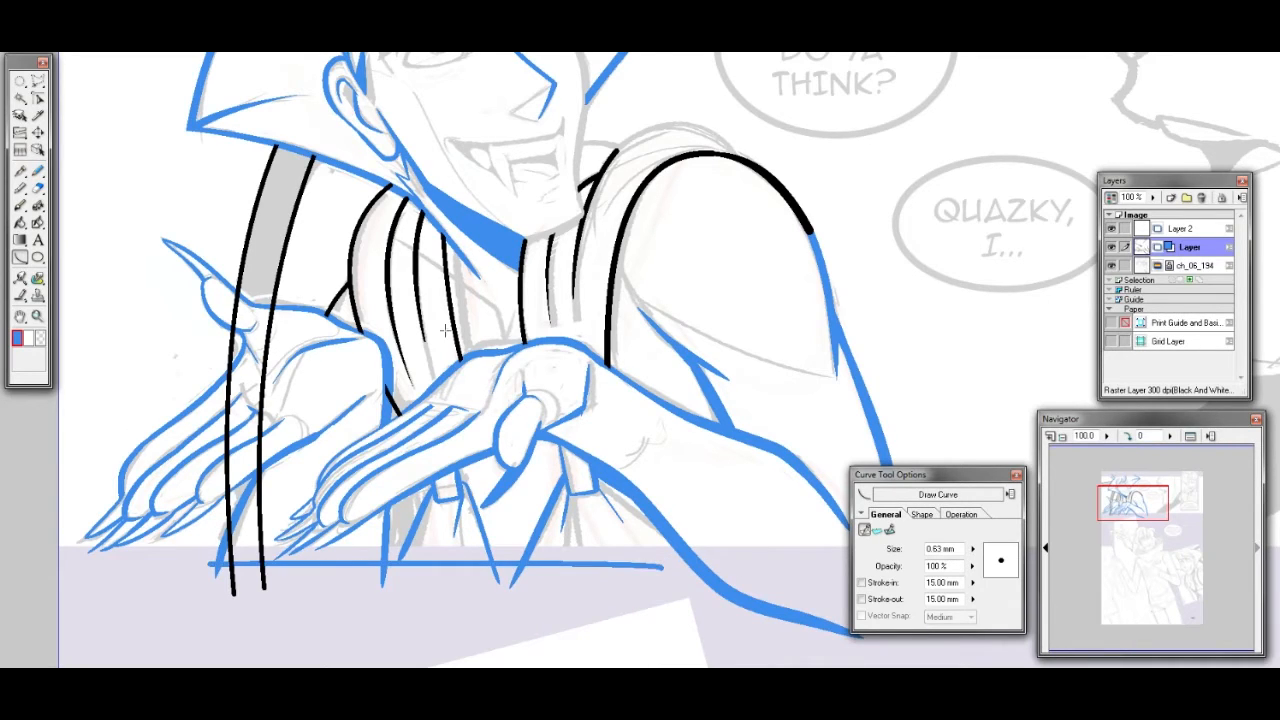
Select the larger palm area with the Magic Wand on the blue ink layer, then clear the band lines inside it on Layer 2 and deselect
click(20, 97)
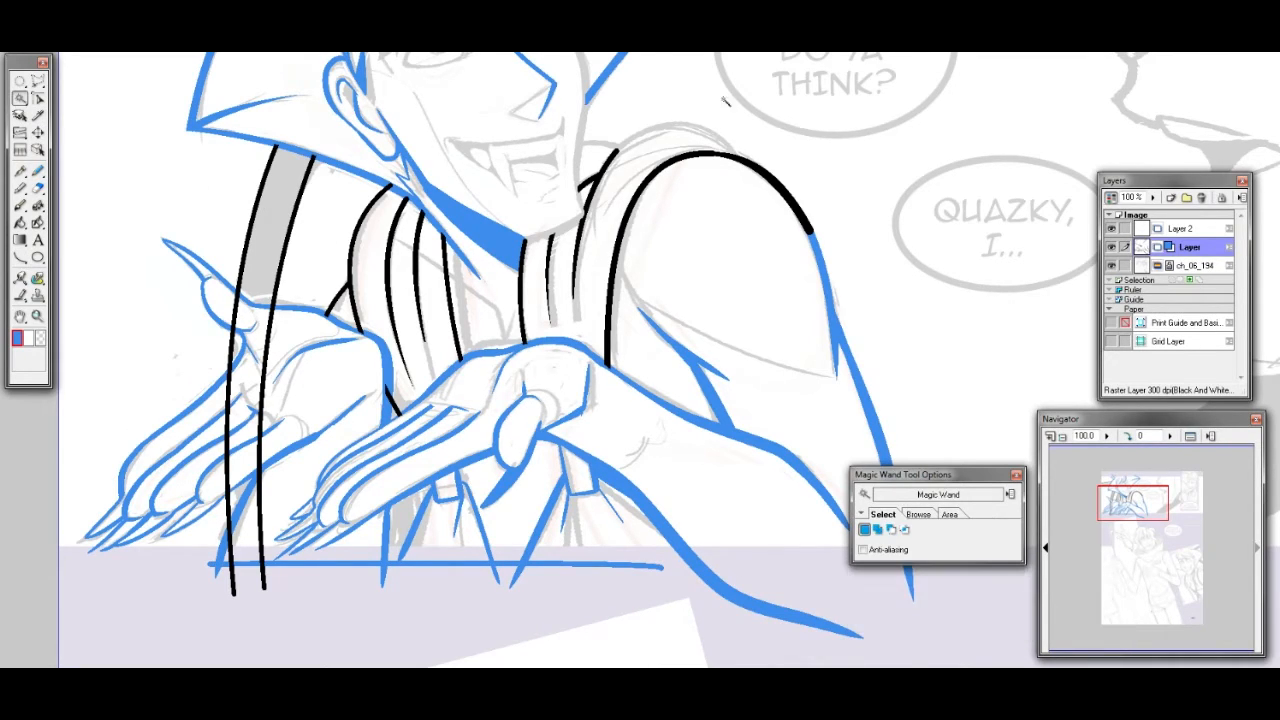
click(1193, 230)
click(1212, 246)
click(340, 367)
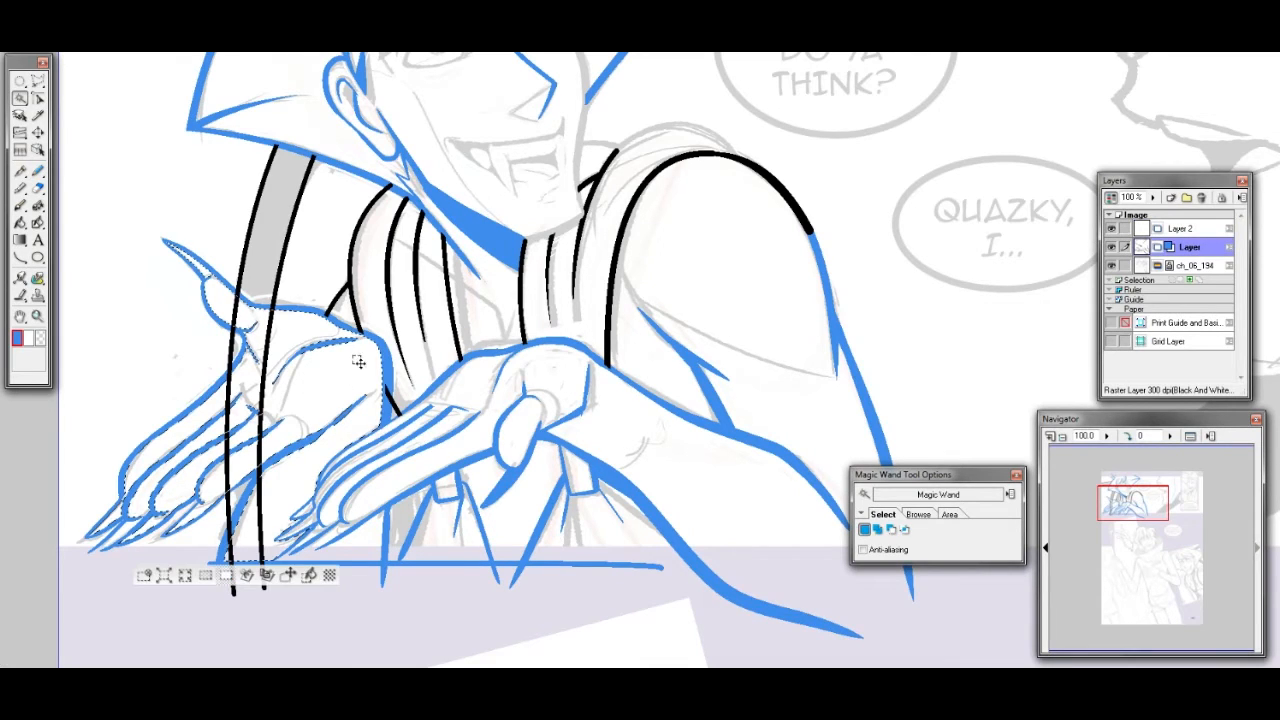
click(1174, 231)
key(Delete)
key(ctrl+d)
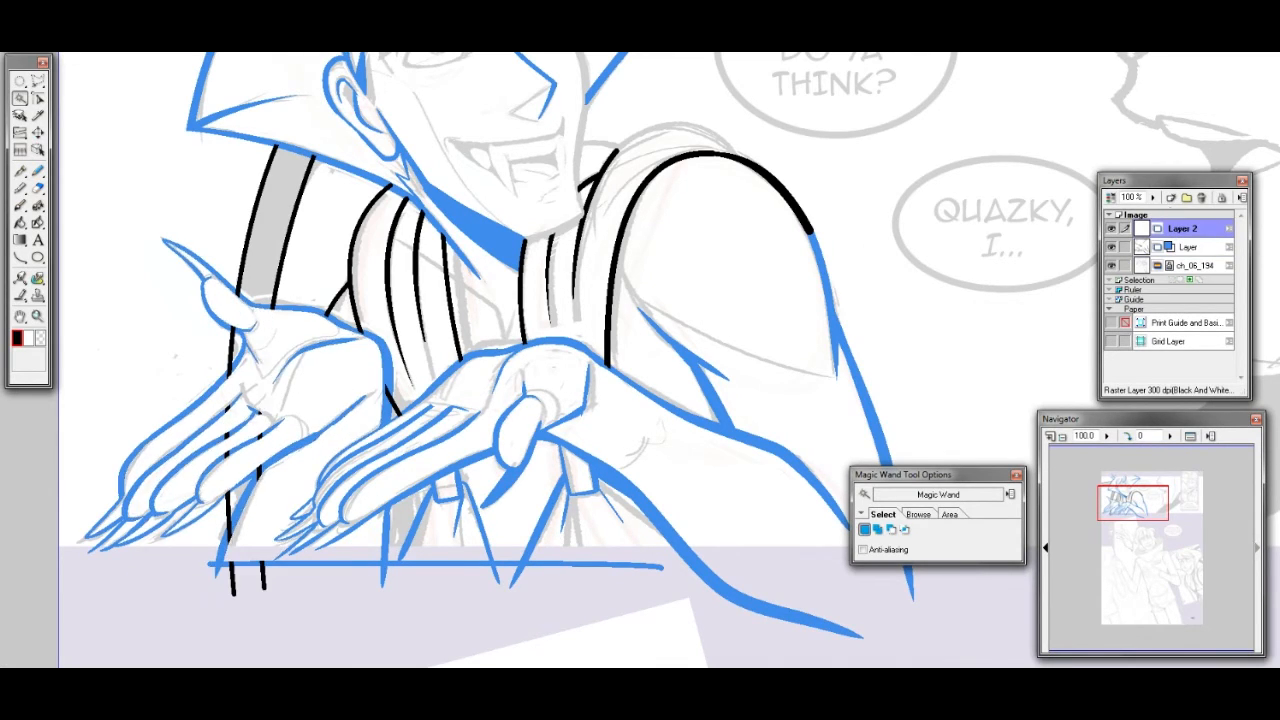
Erase the upper background band ends that overshoot the collar's outer edge on Layer 2 with the 3.50 mm Small eraser
drag(1140, 516, 1135, 501)
click(38, 187)
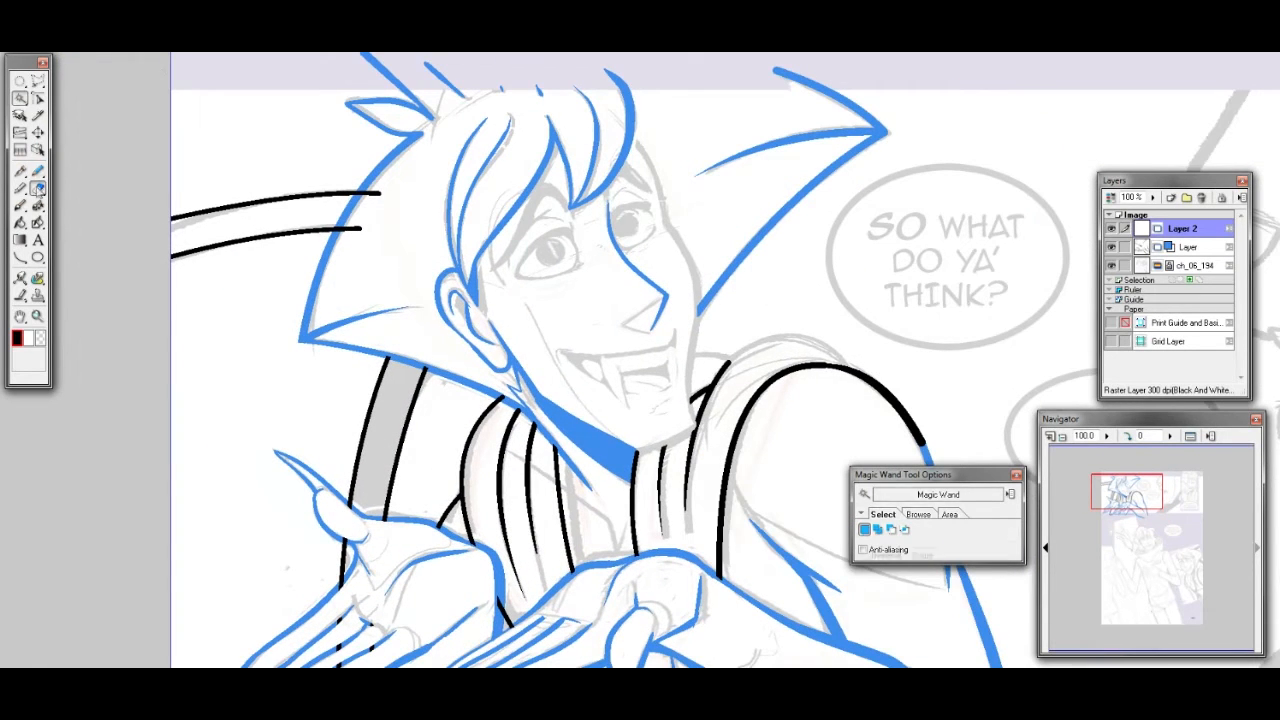
click(1176, 252)
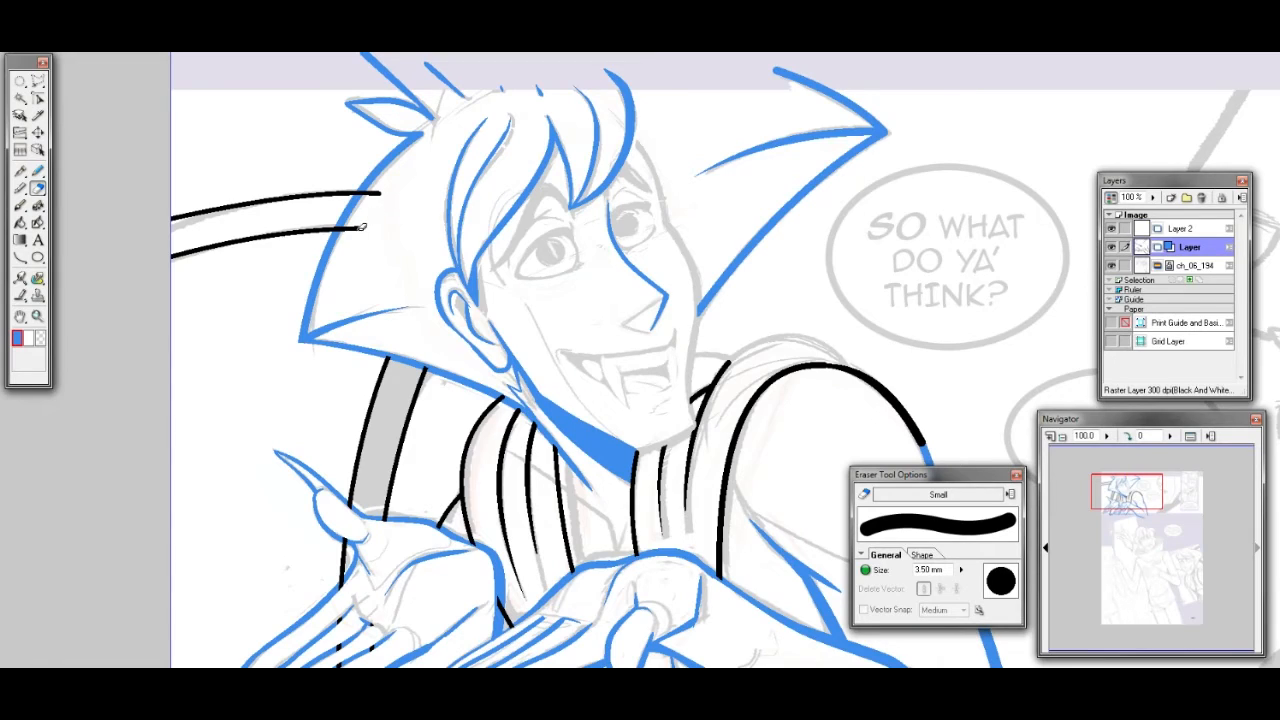
click(1195, 229)
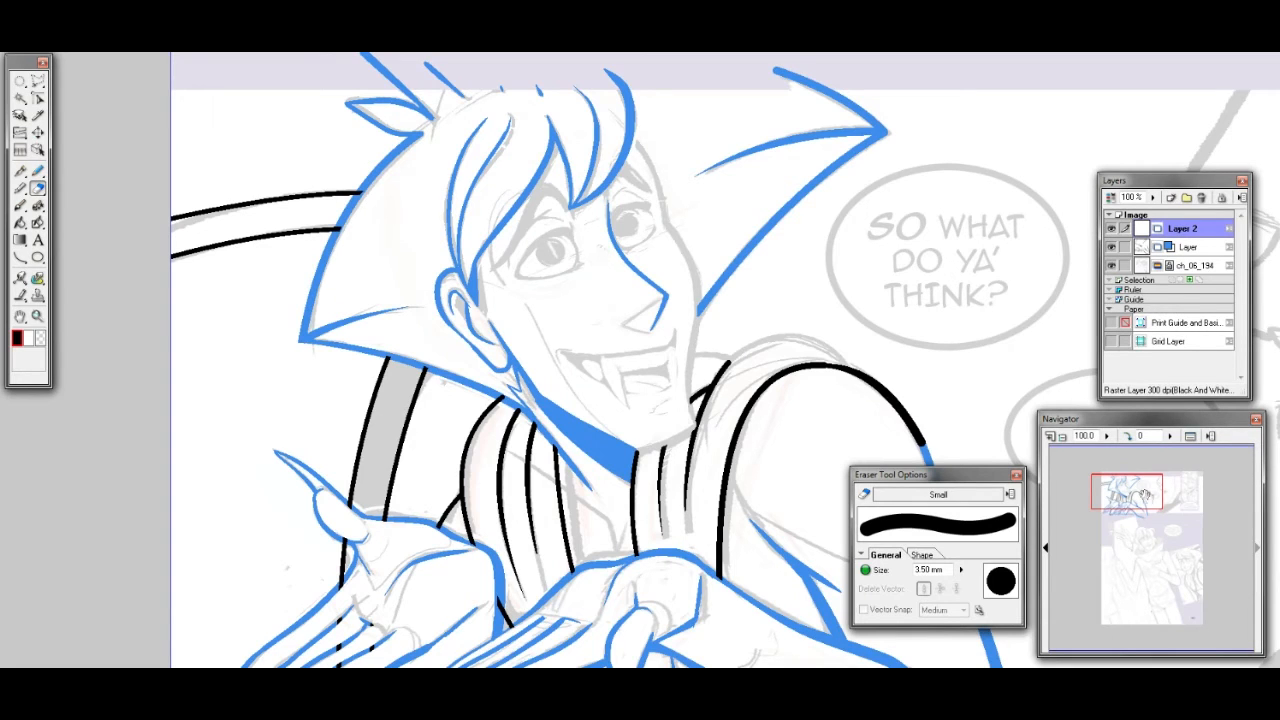
Erase the thin fold curve running from below the jaw shadow down to the second hand on Layer 2
drag(1147, 500, 1157, 516)
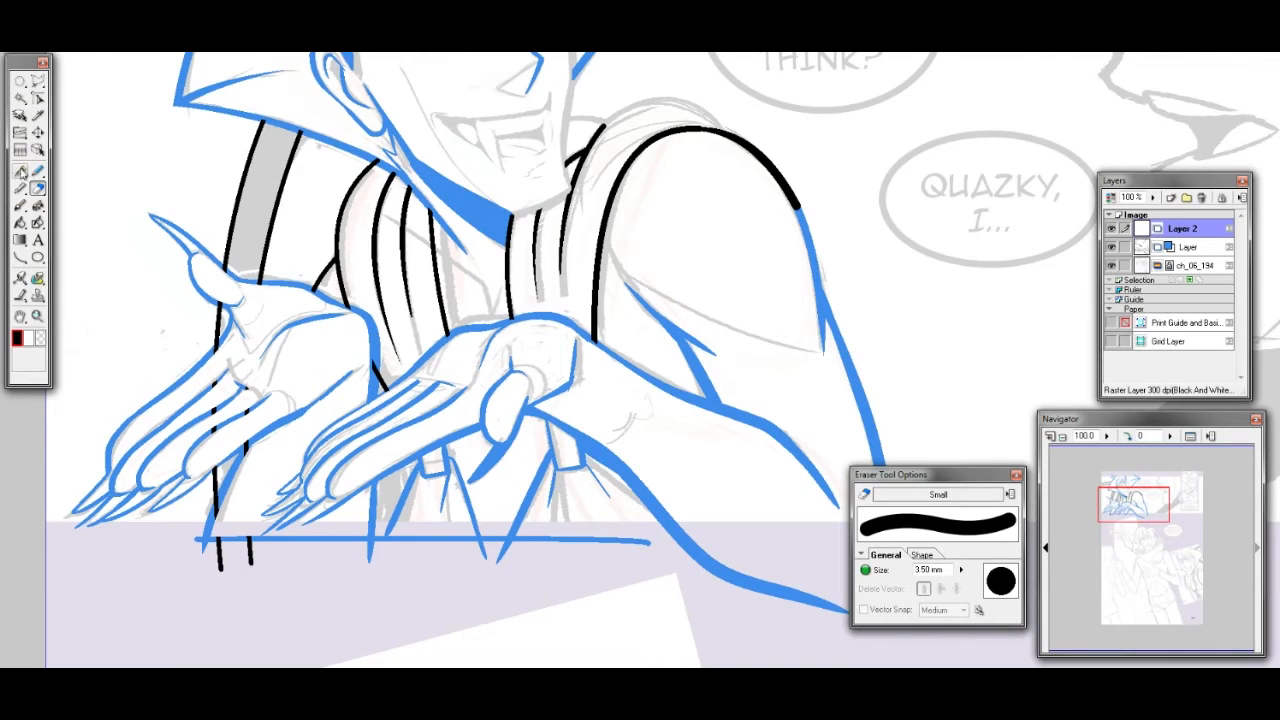
click(19, 171)
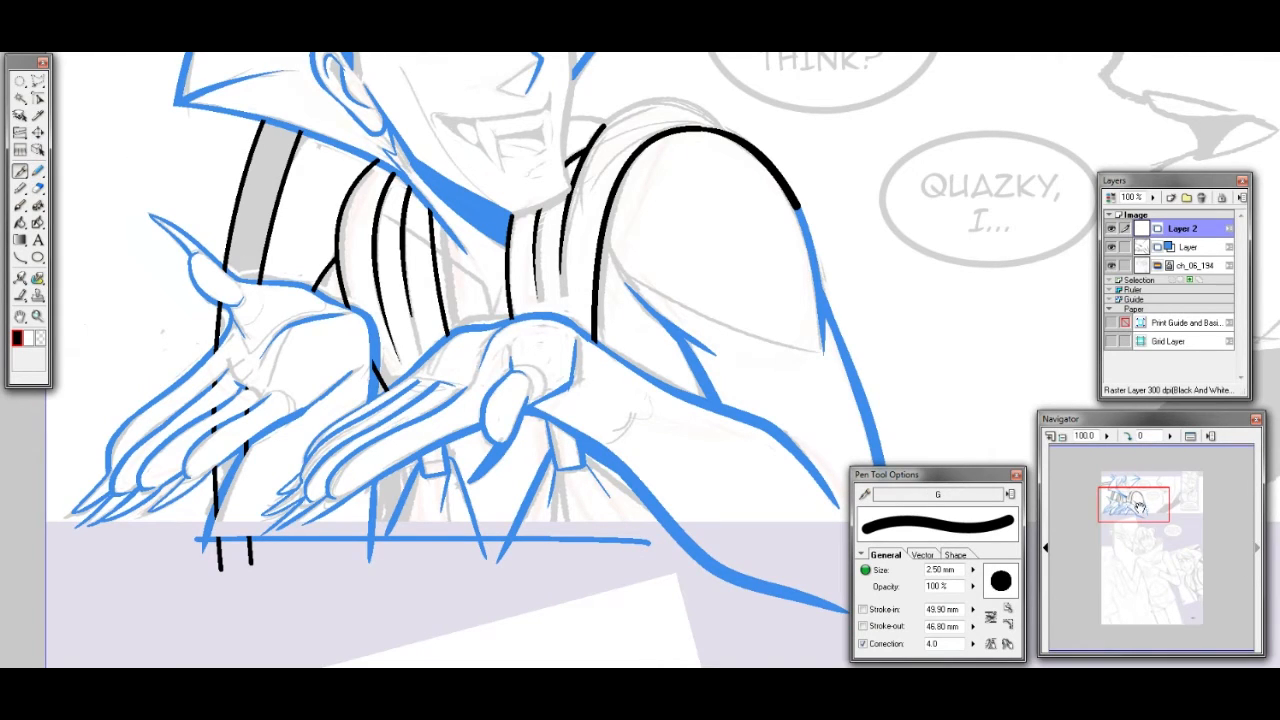
drag(1147, 516, 1144, 510)
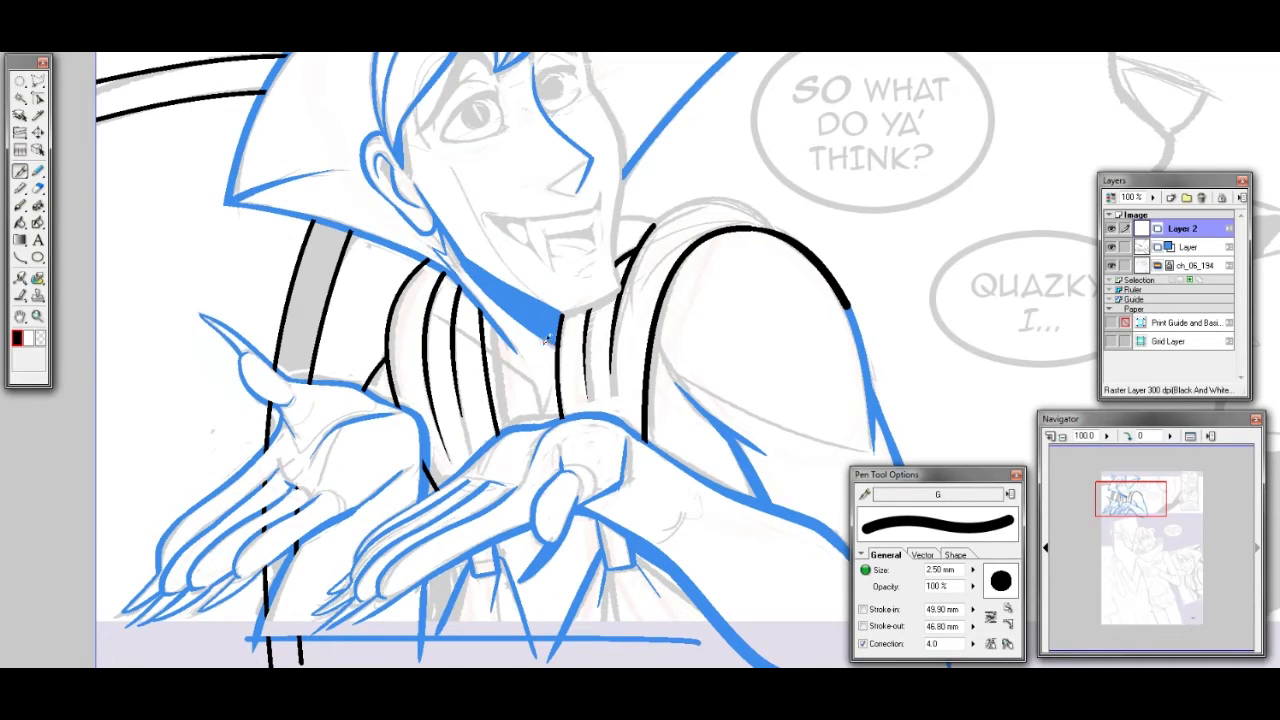
click(38, 188)
drag(485, 292, 492, 432)
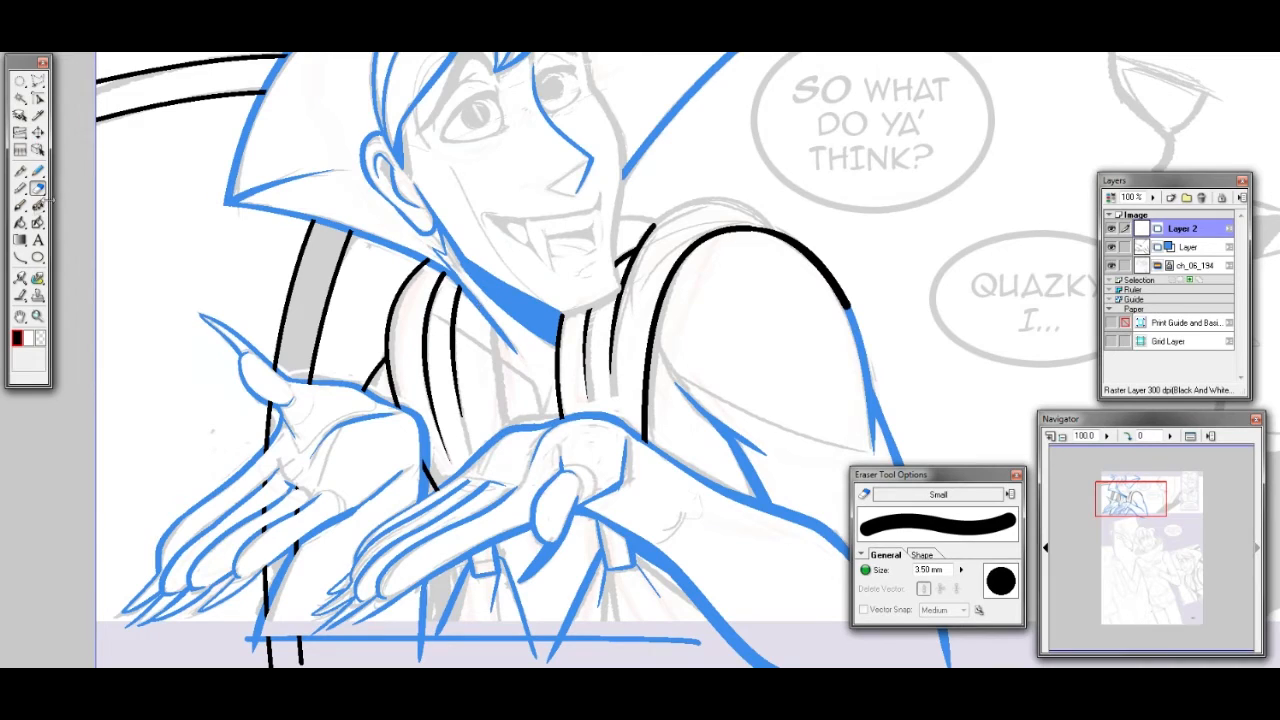
Ink a heavier line from the collar to the second hand with the 2.50 mm G pen, plus a short fold beside its lower end
click(20, 170)
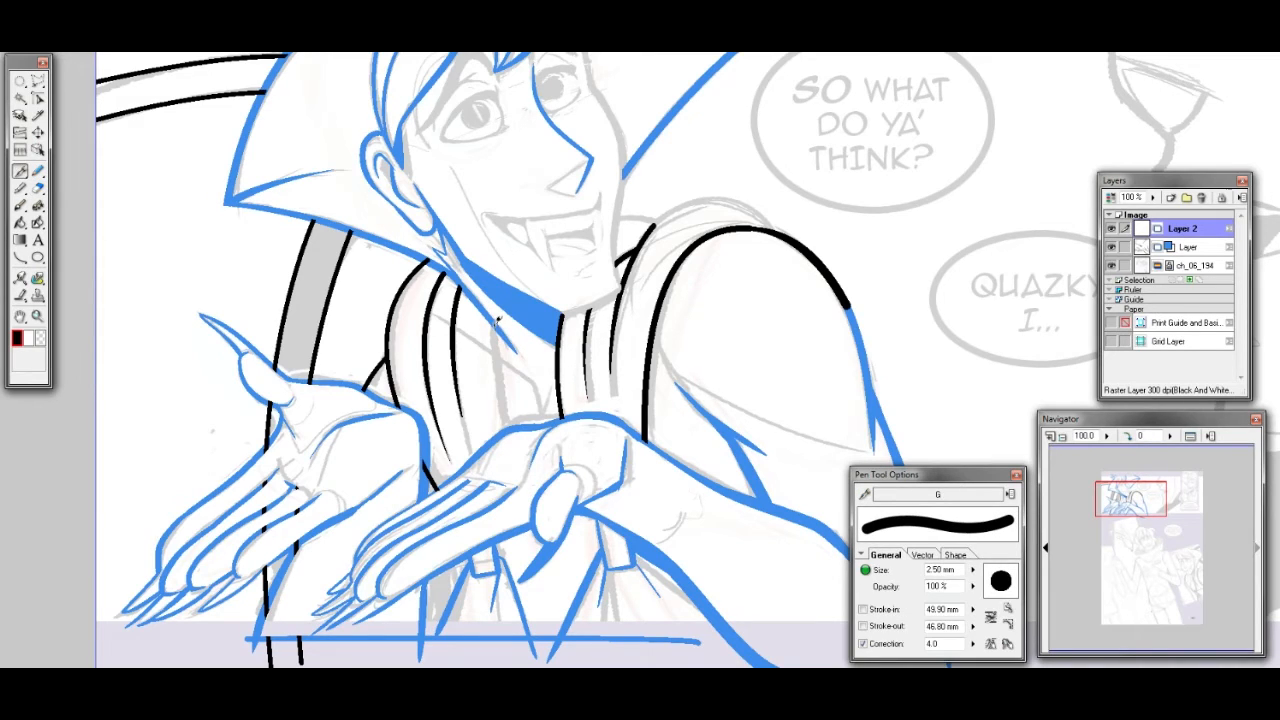
drag(496, 314, 509, 435)
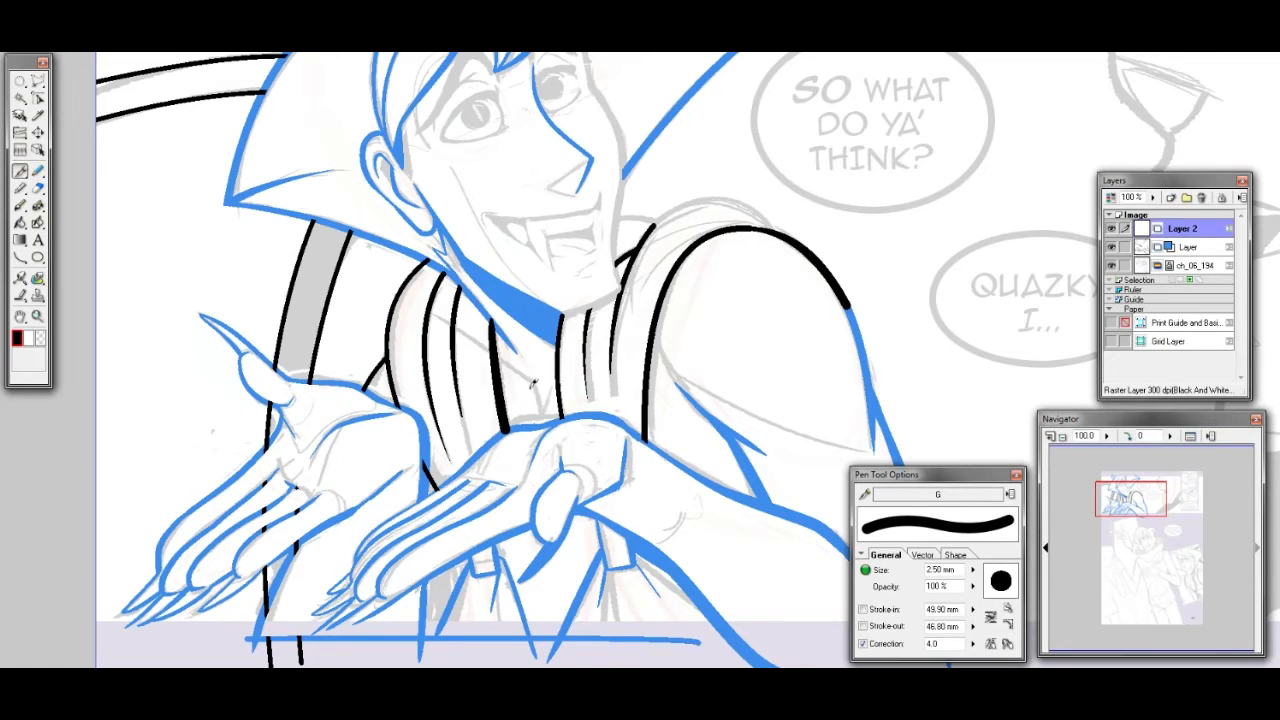
drag(508, 390, 538, 415)
Ink a short shoulder line beside the jaw and, with pen correction set to 6, an arched contour above the larger shoulder
drag(1127, 508, 1132, 502)
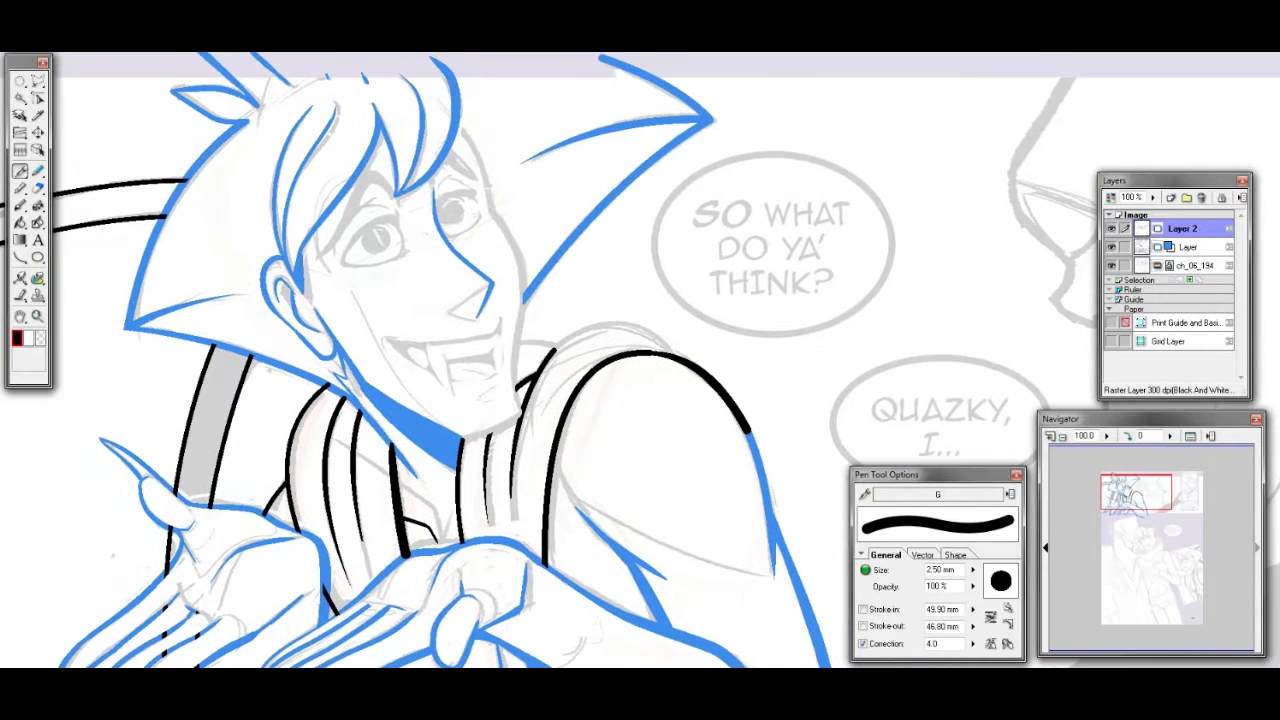
drag(516, 343, 556, 345)
text(6)
mouse_move(566, 340)
mouse_down()
mouse_move(634, 316)
mouse_move(680, 350)
mouse_move(668, 350)
mouse_up()
key(ctrl+z)
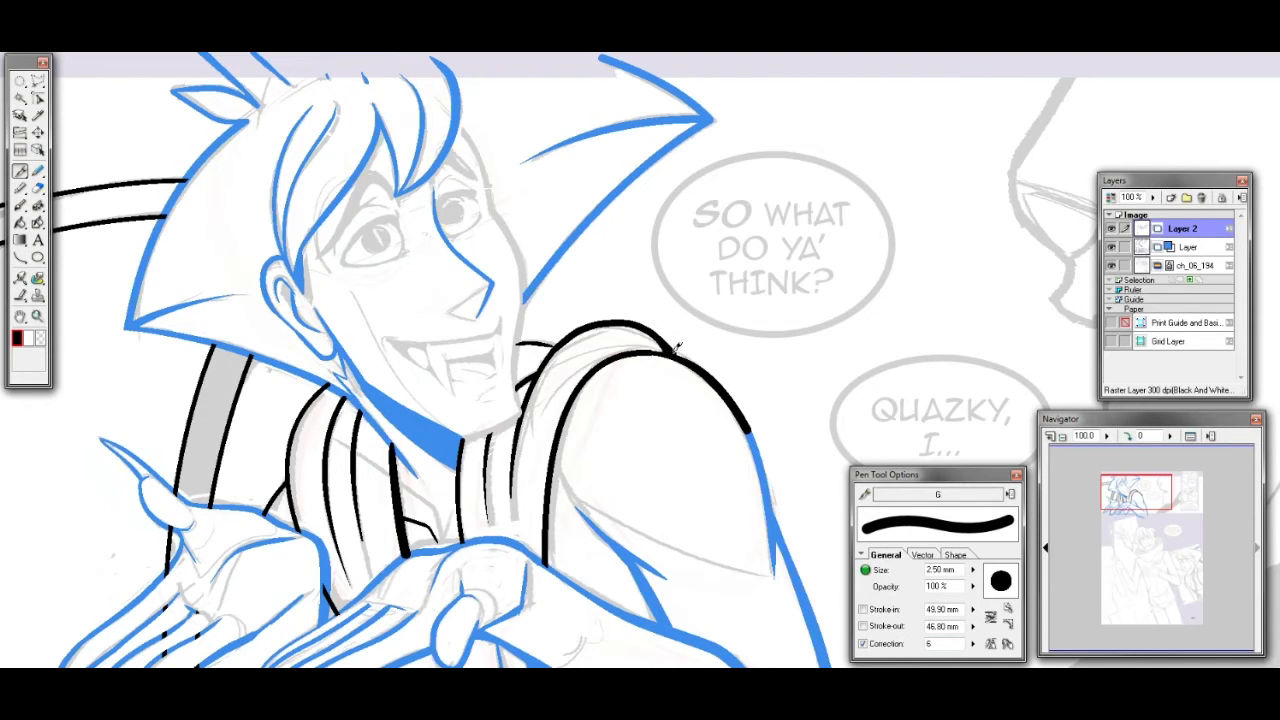
key(e)
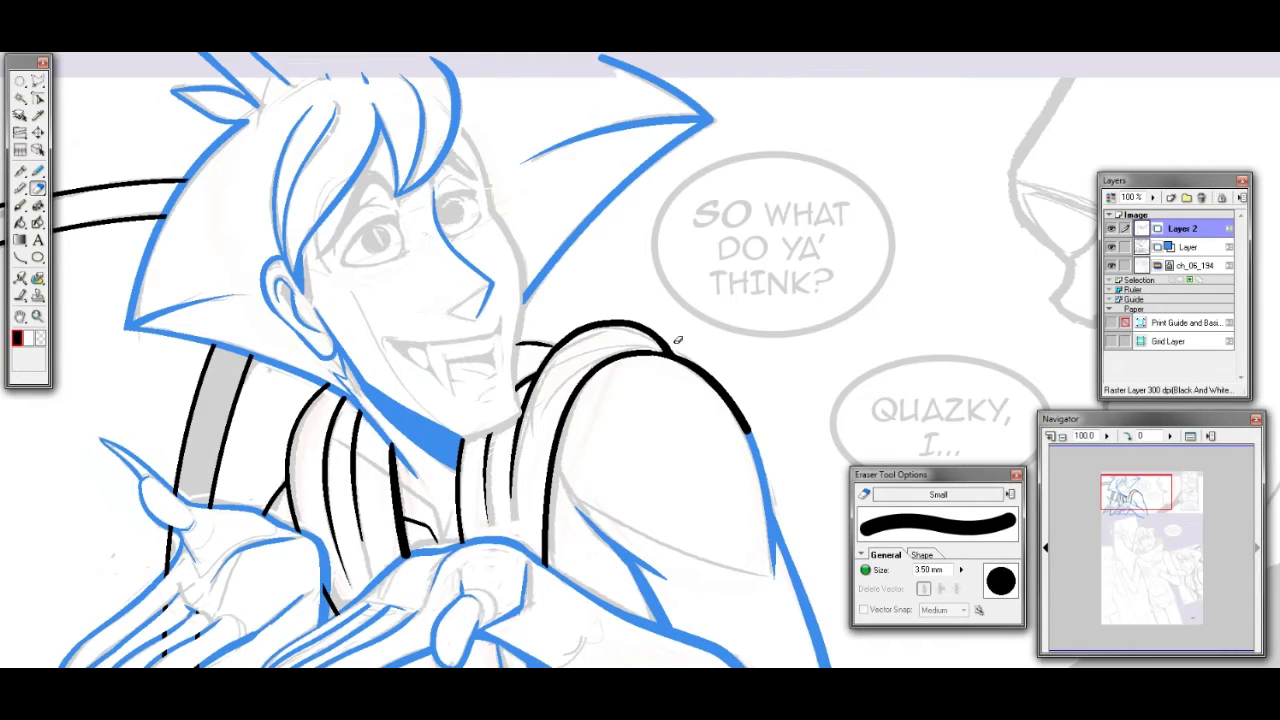
click(20, 171)
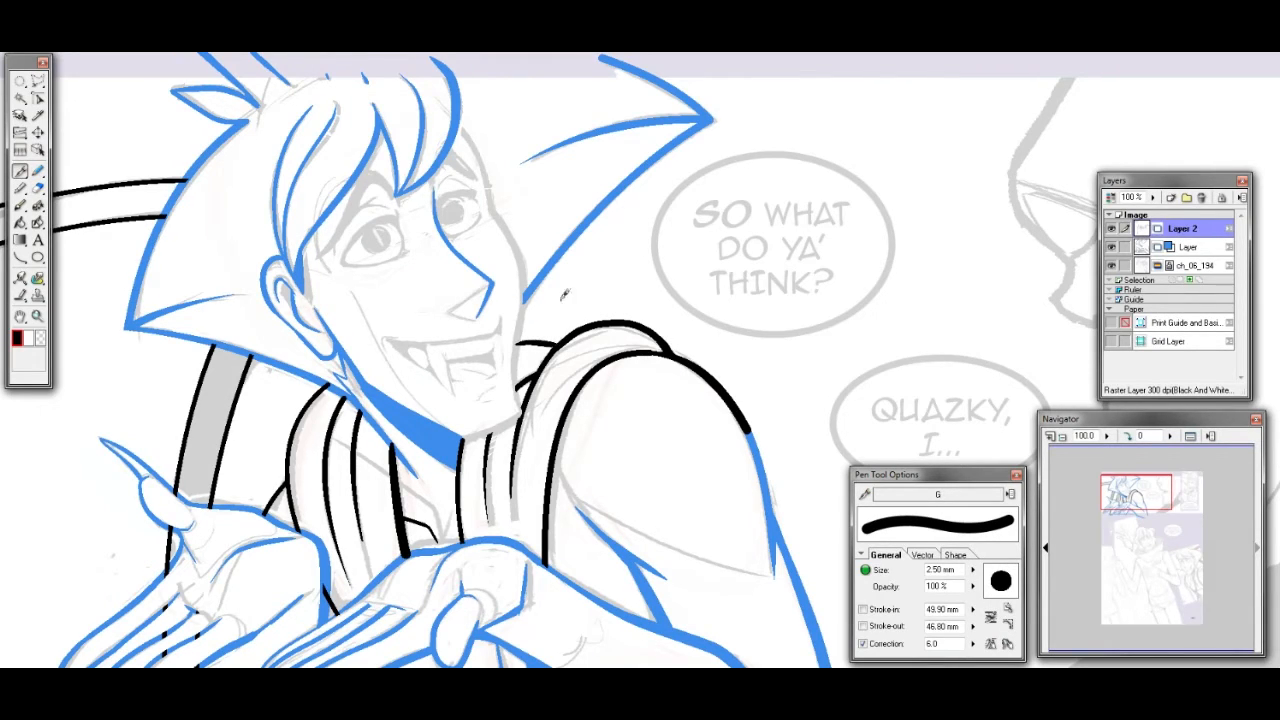
click(14, 10)
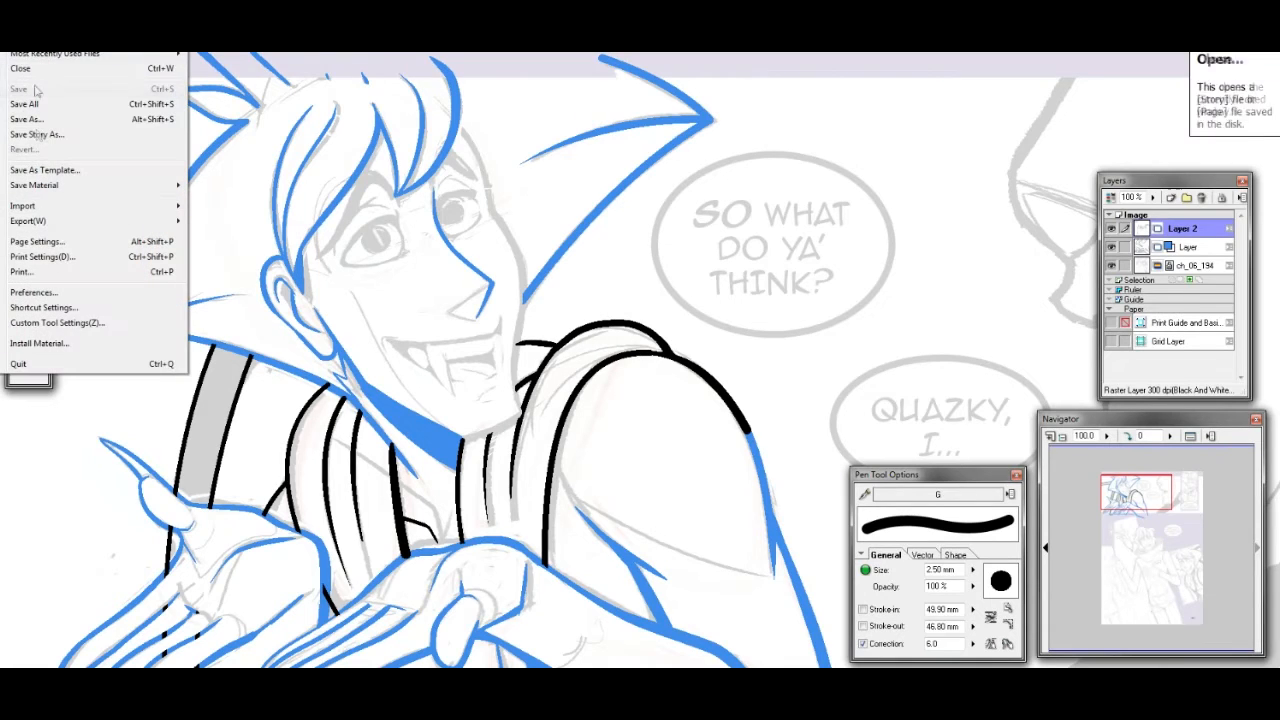
click(78, 295)
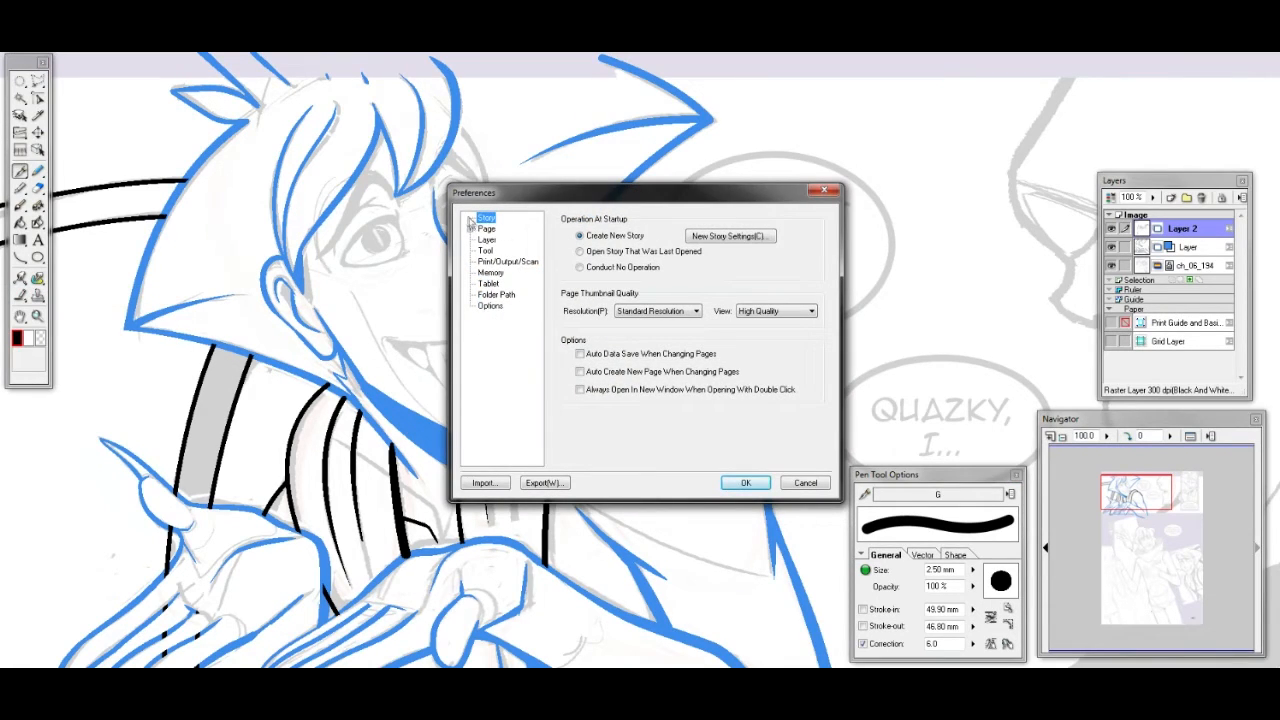
click(824, 190)
Open the shortcut settings and look through the tool shortcuts, checking the key assigned to the Pen tool
click(14, 44)
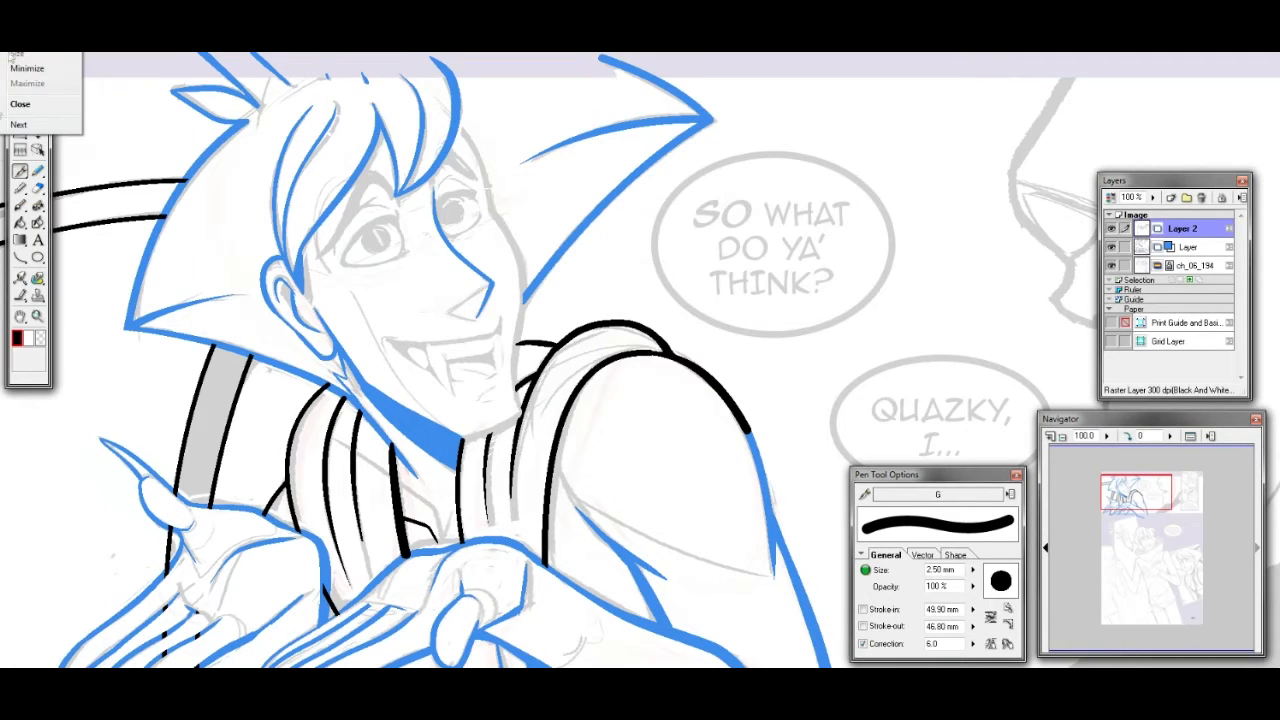
click(42, 307)
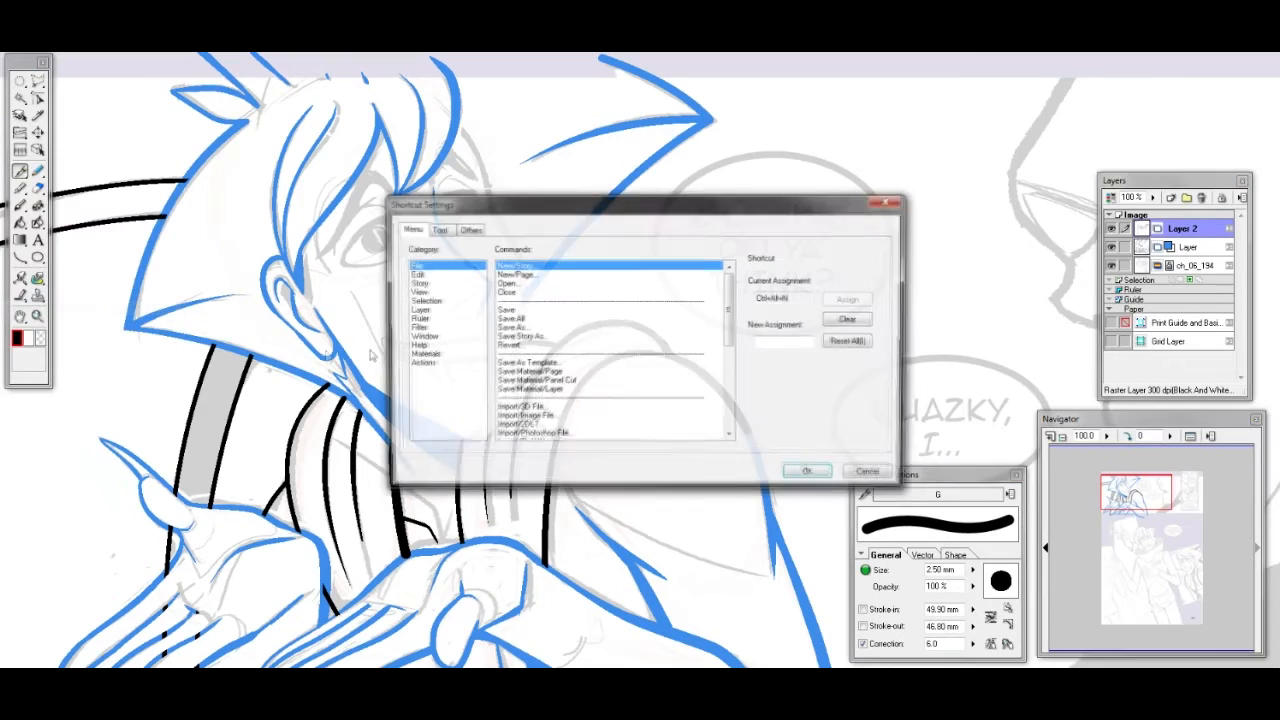
click(440, 231)
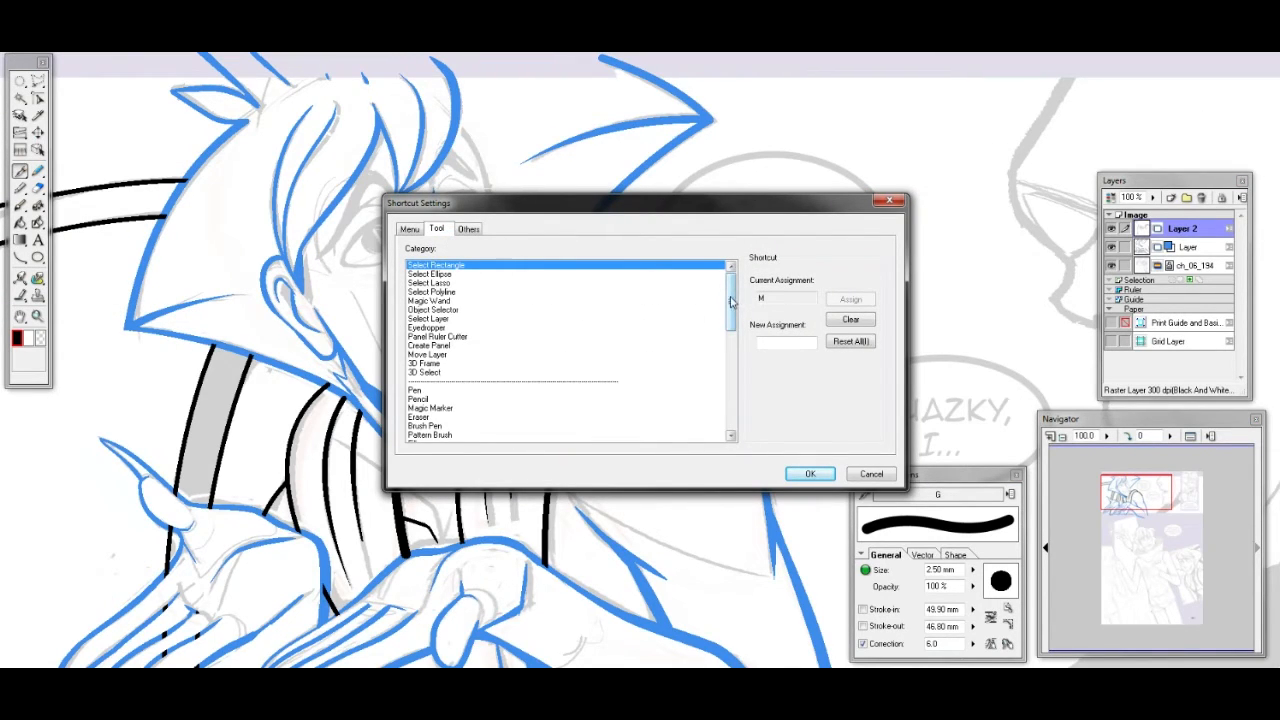
scroll(731, 298, down, 2)
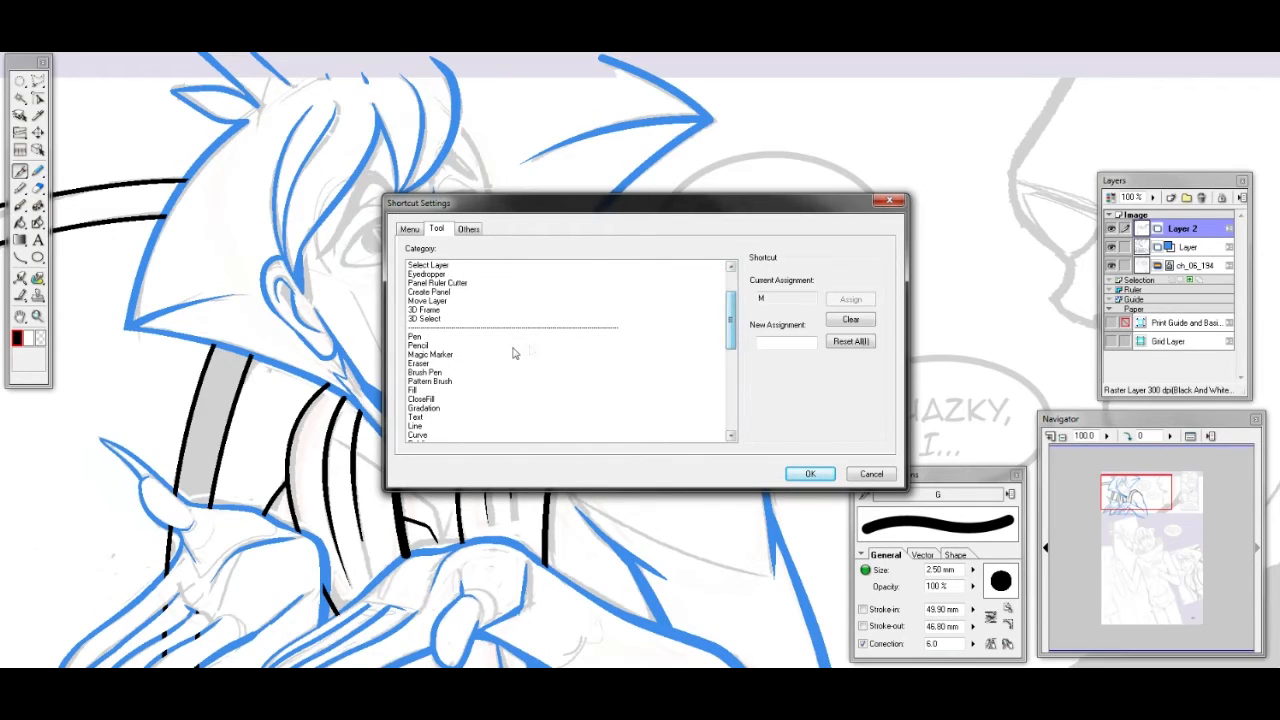
click(505, 339)
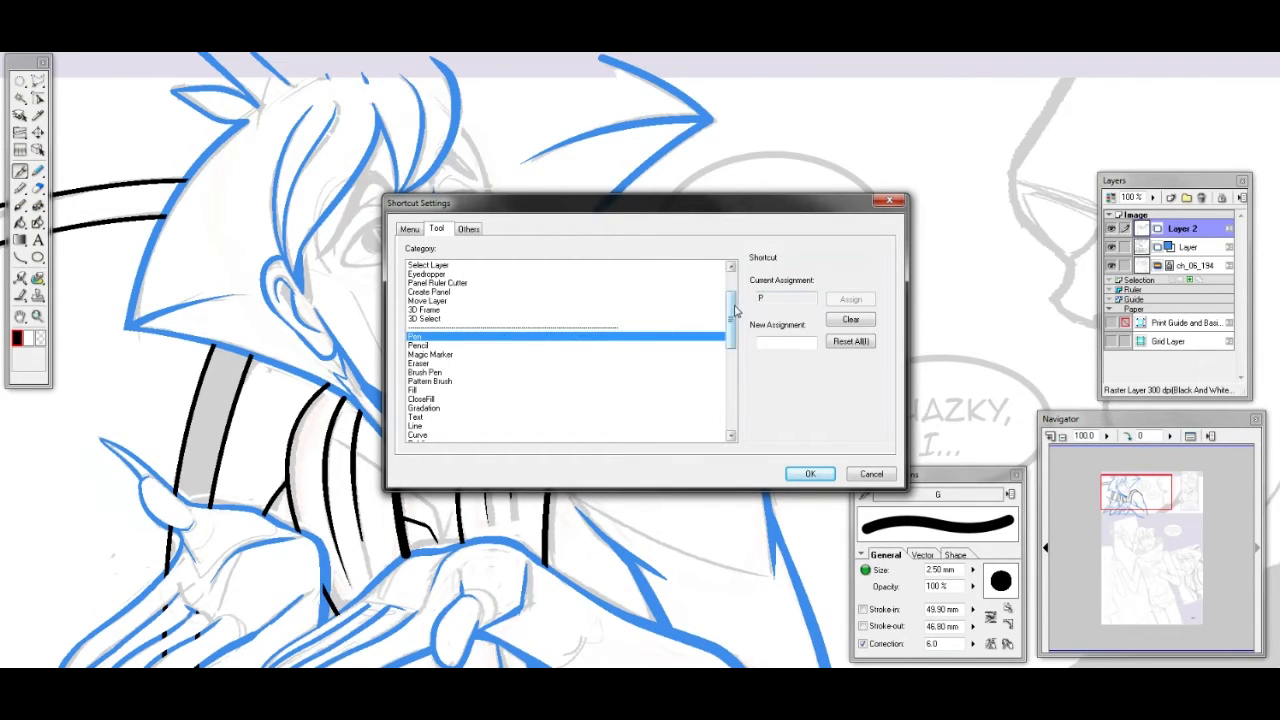
scroll(731, 320, down, 2)
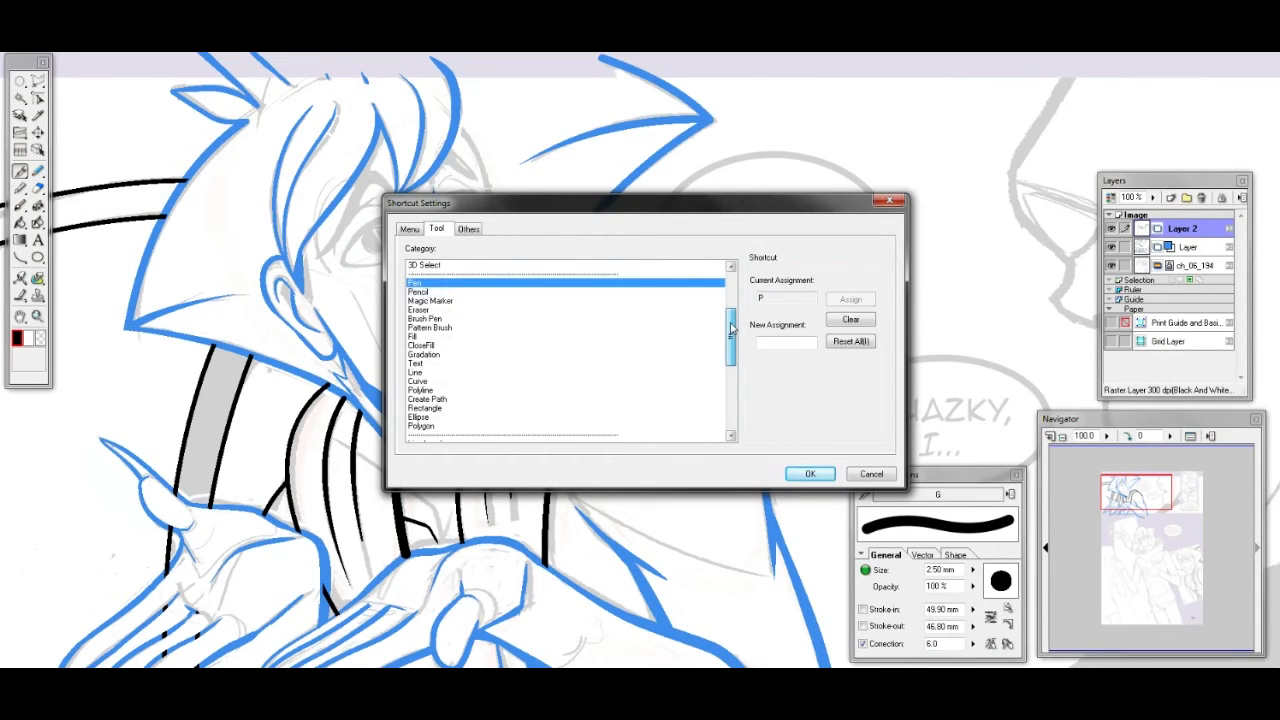
mouse_move(731, 328)
mouse_down()
mouse_move(731, 400)
mouse_move(716, 275)
mouse_up()
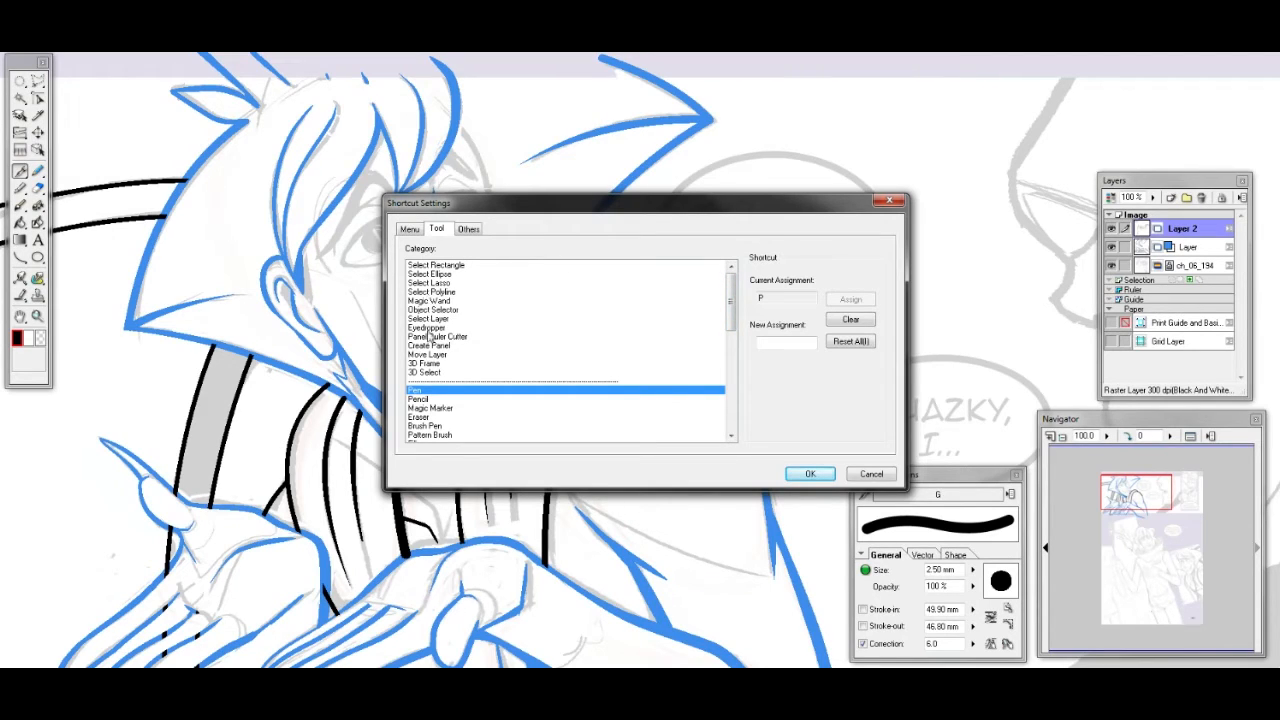
mouse_move(731, 295)
mouse_down()
mouse_move(729, 342)
mouse_move(547, 441)
mouse_up()
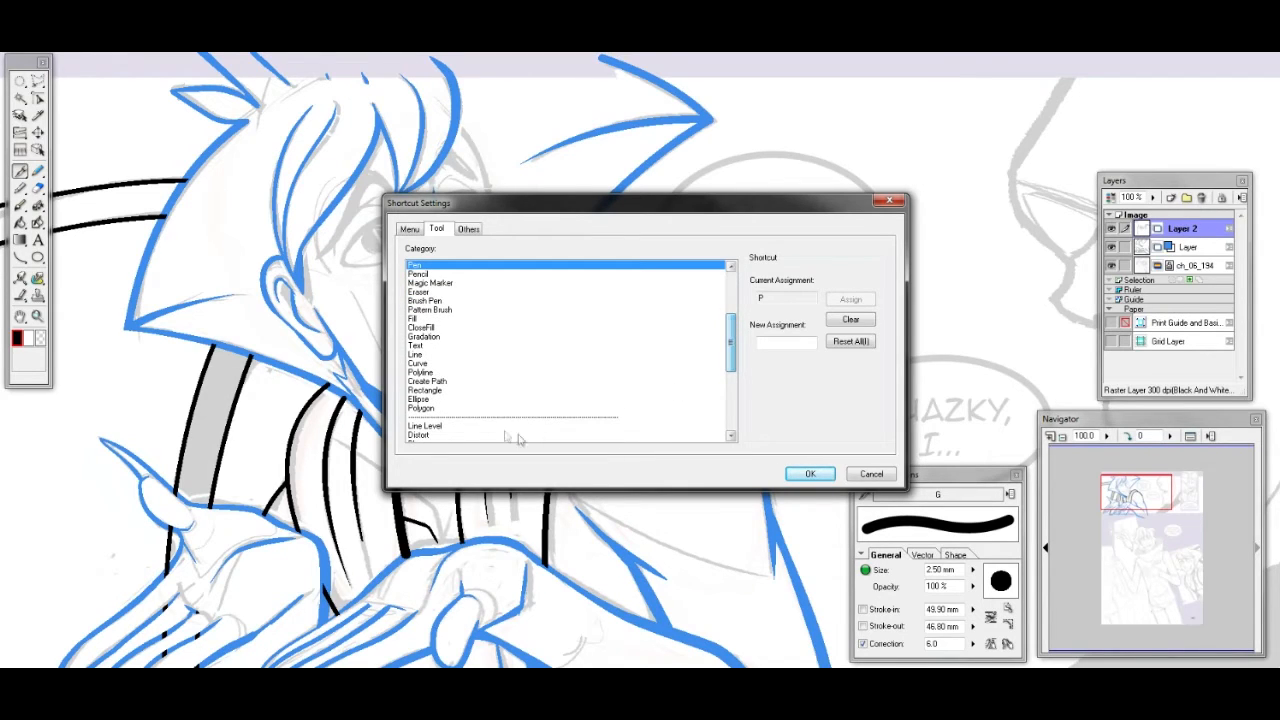
Examine the shortcut assignments of the drawing tools one by one, from Polygon back up to Pen
click(484, 412)
key(Up)
key(Up)
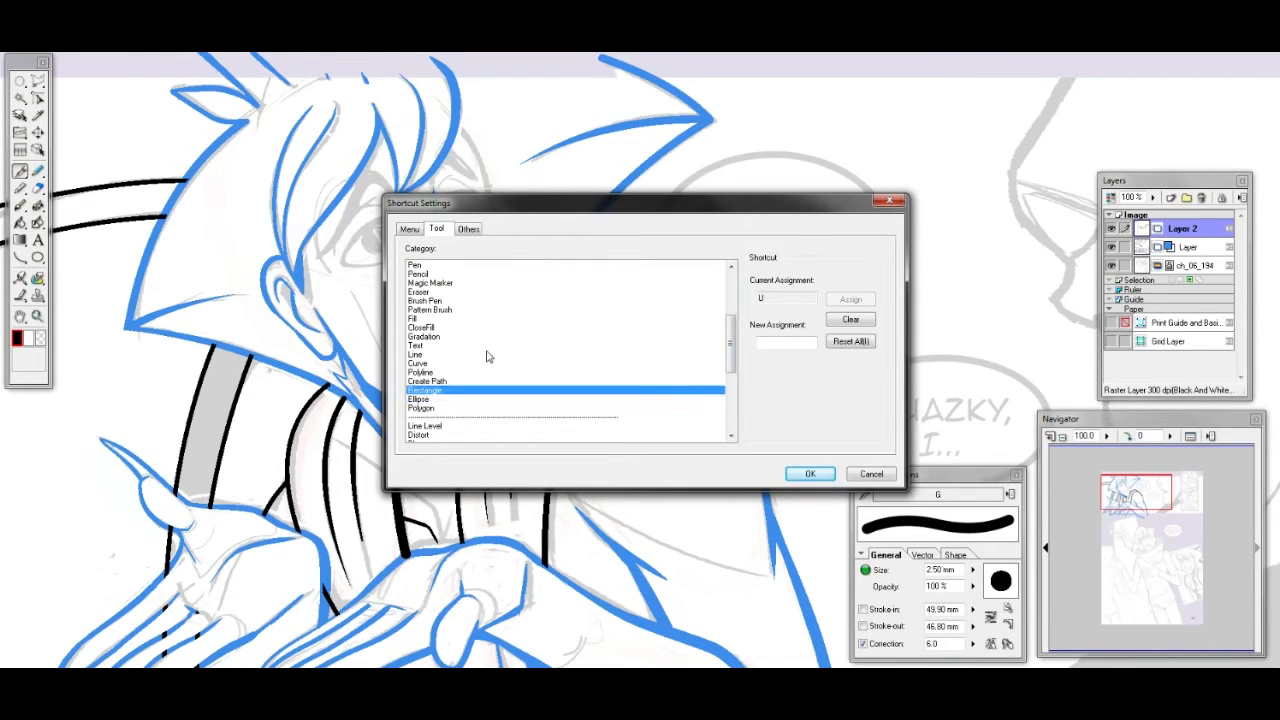
key(Up)
key(Up)
key(Up)
key(Up)
key(Up)
key(Up)
key(Up)
key(Up)
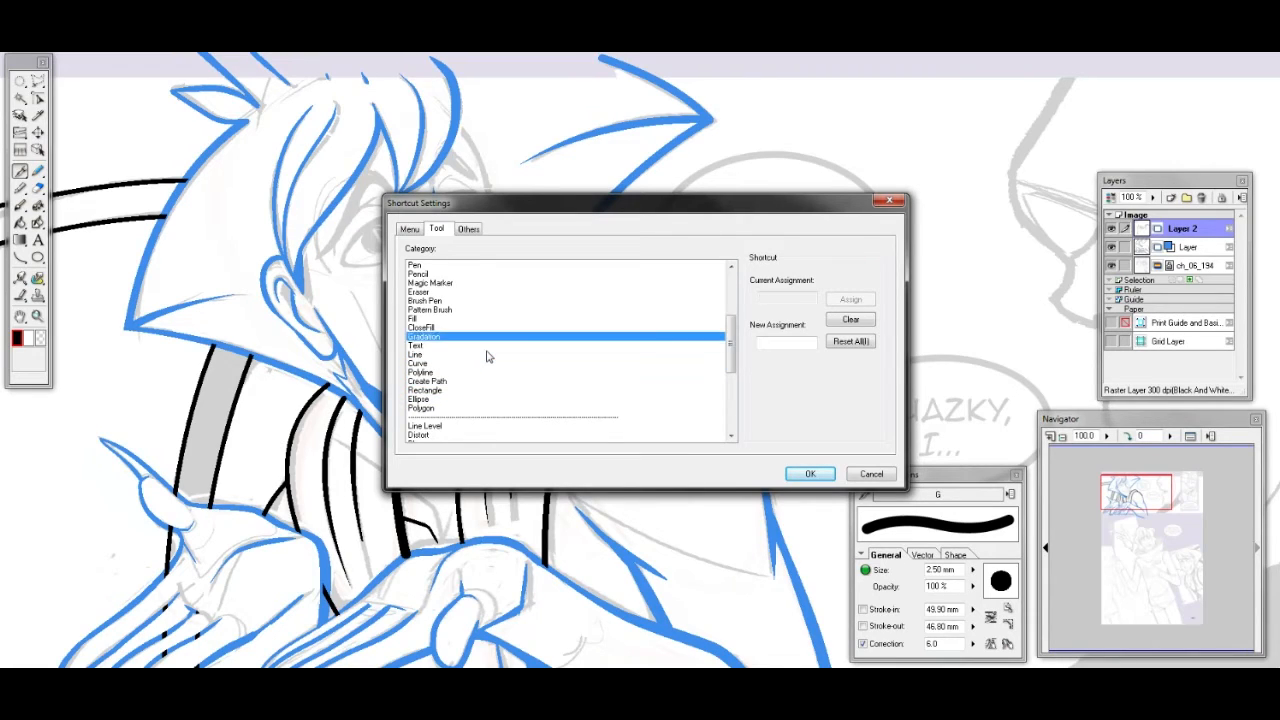
key(Up)
key(Up)
key(Up)
key(Up)
key(Up)
key(Up)
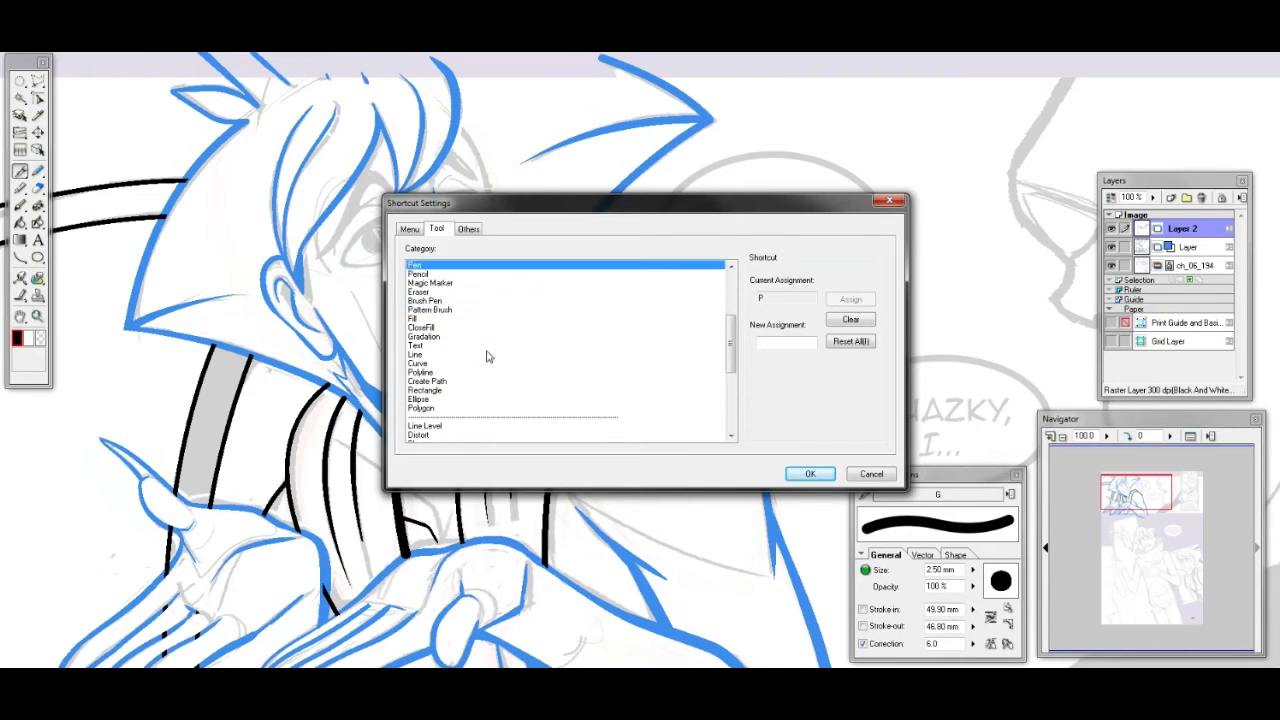
Look through the Drawing Tool Options shortcuts and check the assignments for Correction By Speed ON/OFF and Correction ON/OFF
click(477, 230)
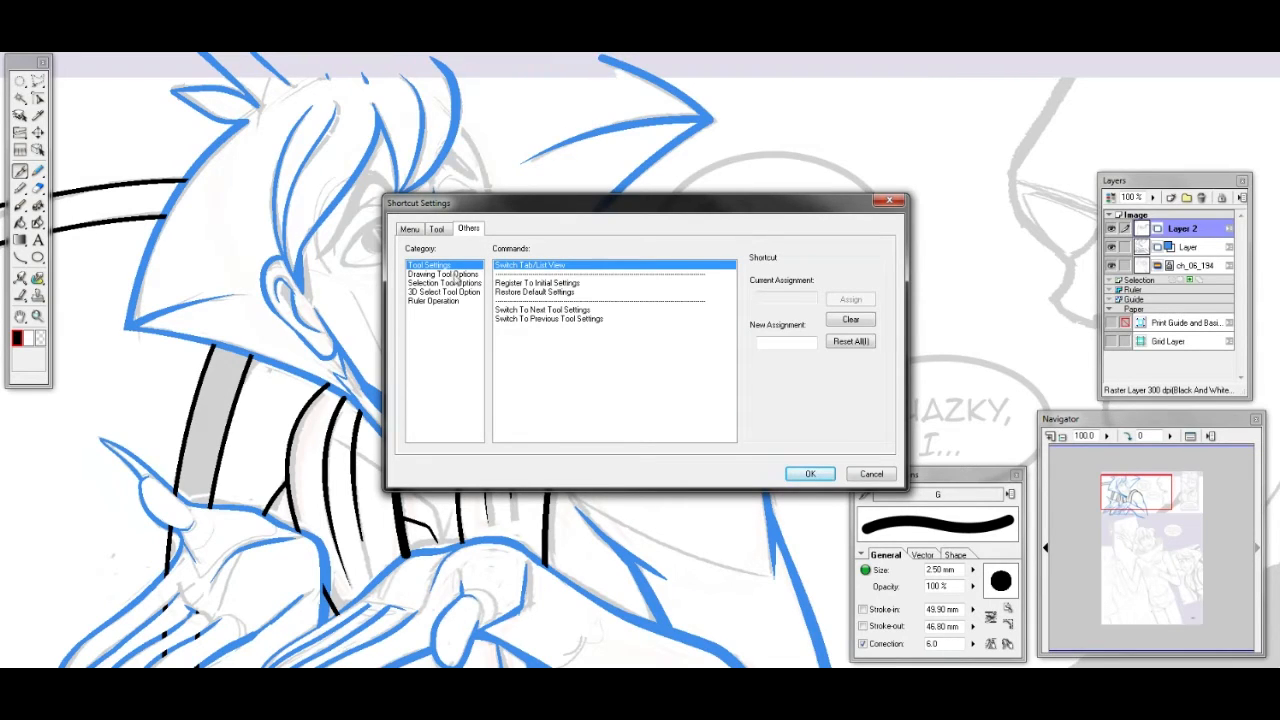
click(456, 274)
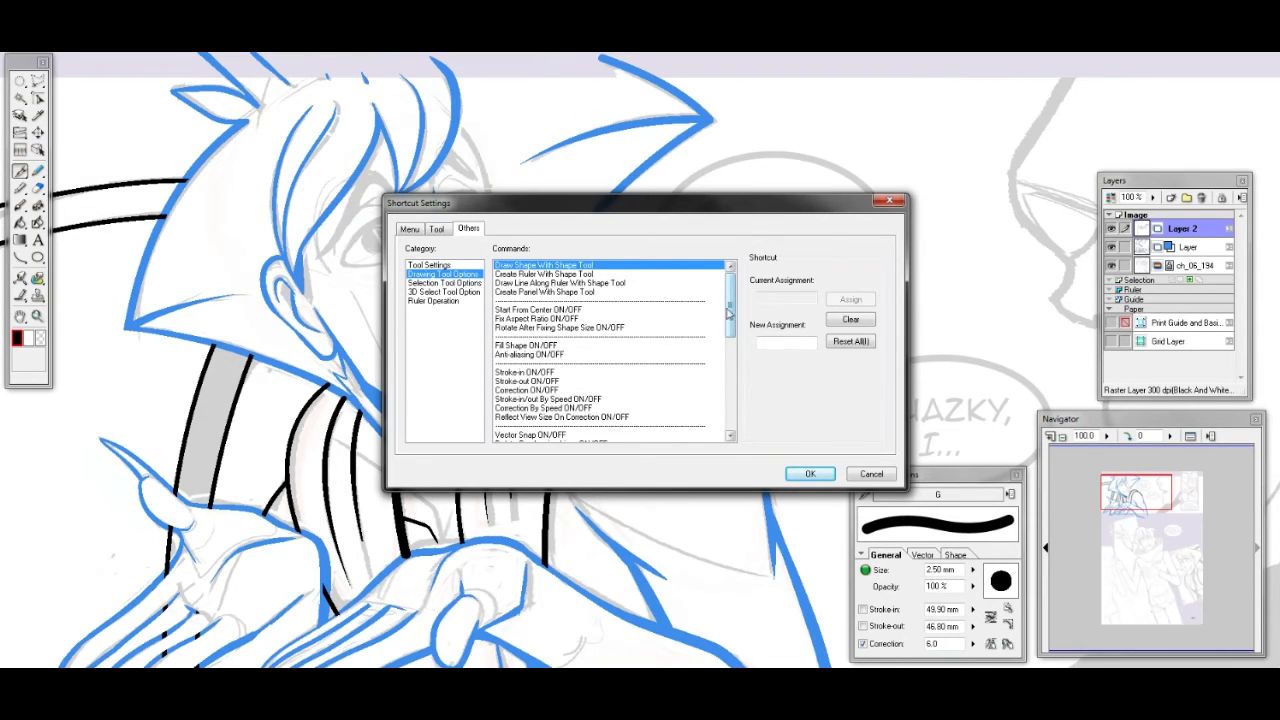
drag(729, 315, 731, 330)
click(571, 378)
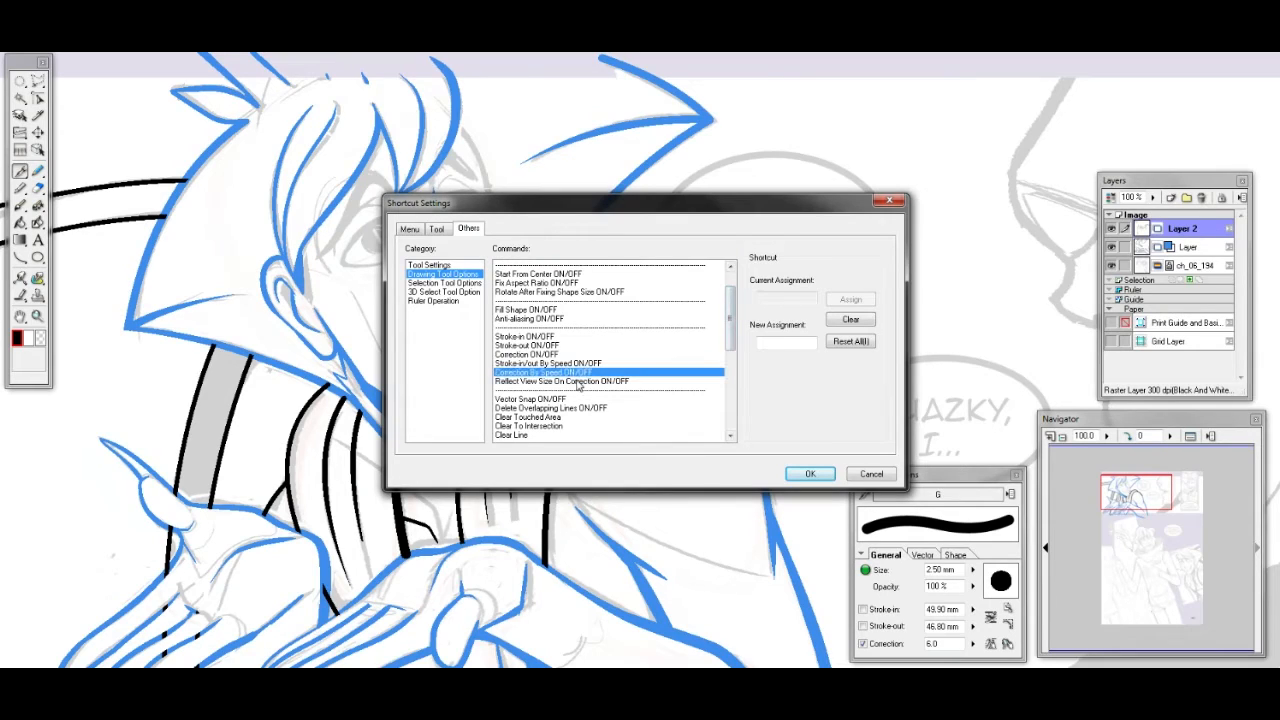
click(541, 356)
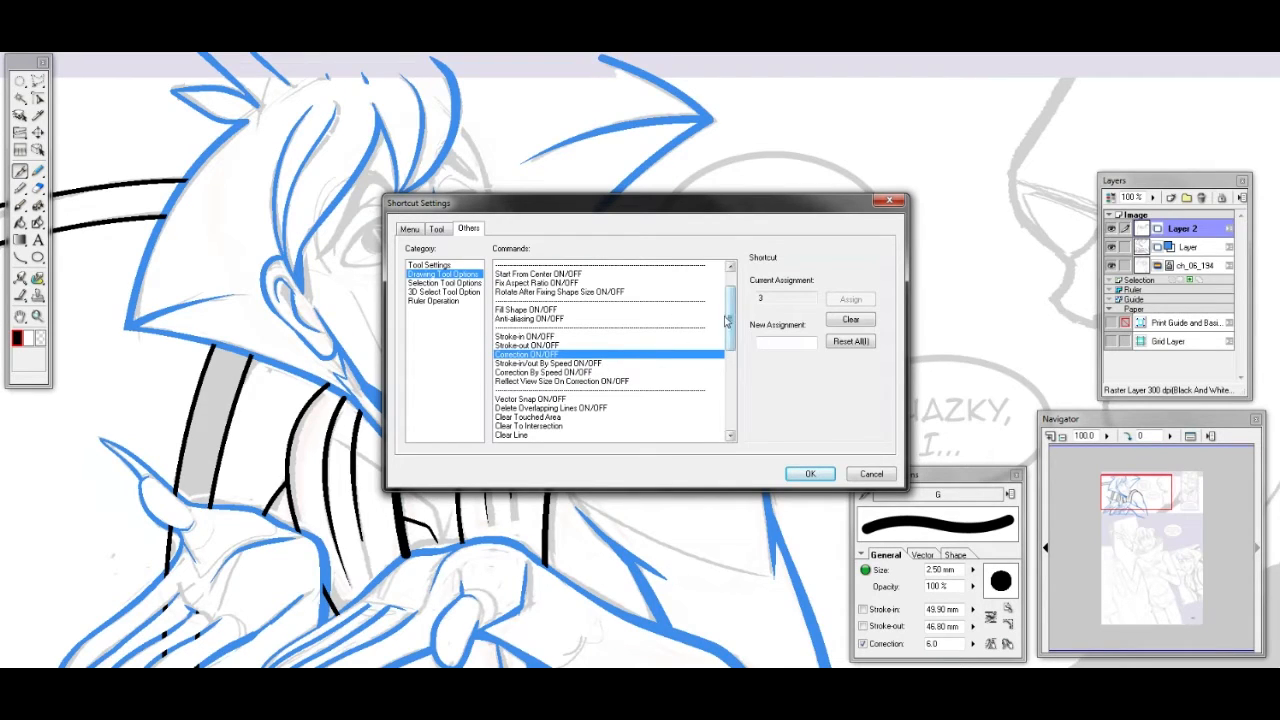
Check which shortcuts are assigned to the Increase Correction and Decrease Correction commands
drag(729, 327, 743, 382)
scroll(571, 334, down, 1)
click(540, 364)
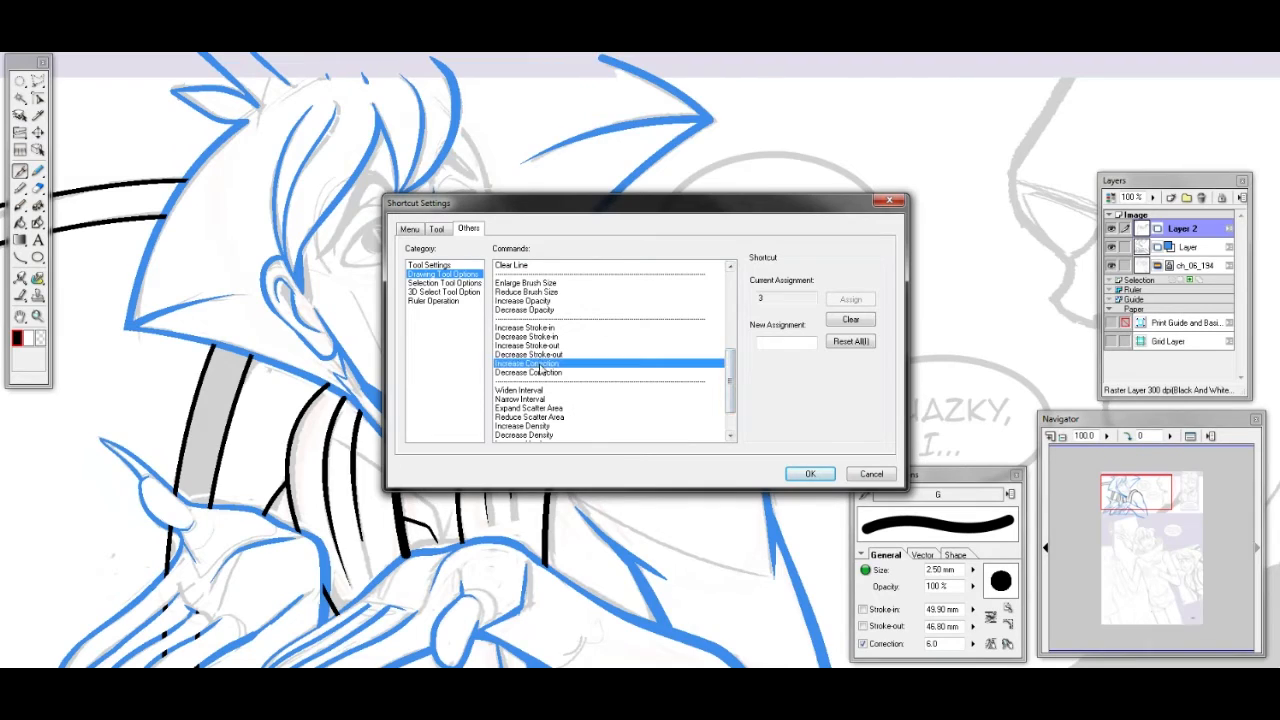
click(558, 382)
click(552, 373)
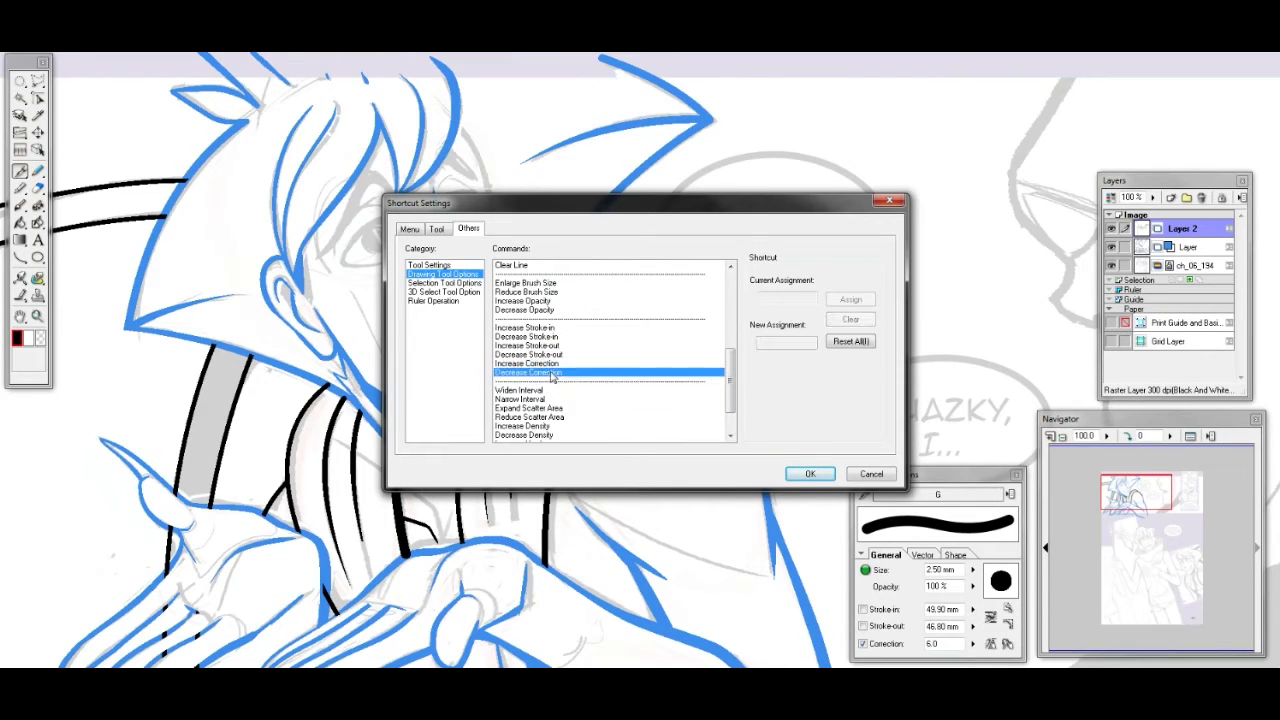
Compare the Decrease Correction and Increase Correction shortcut assignments once more, and close the shortcut settings
click(550, 365)
click(554, 373)
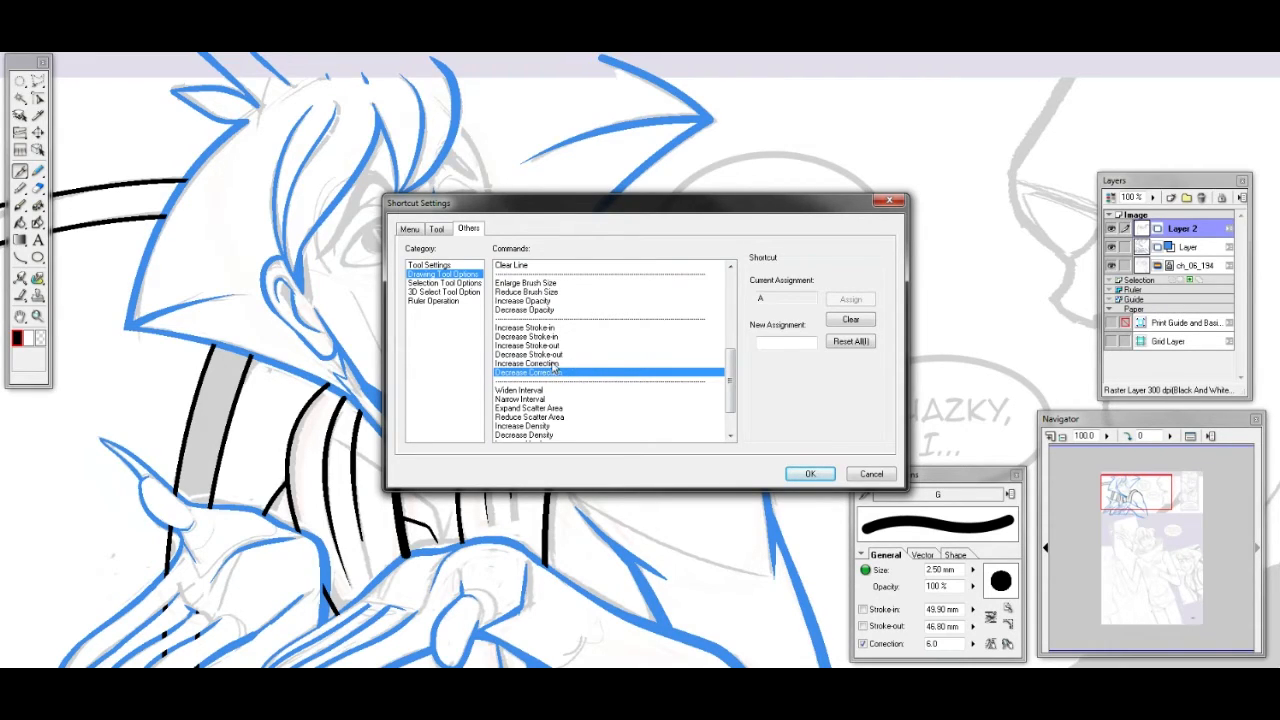
click(555, 364)
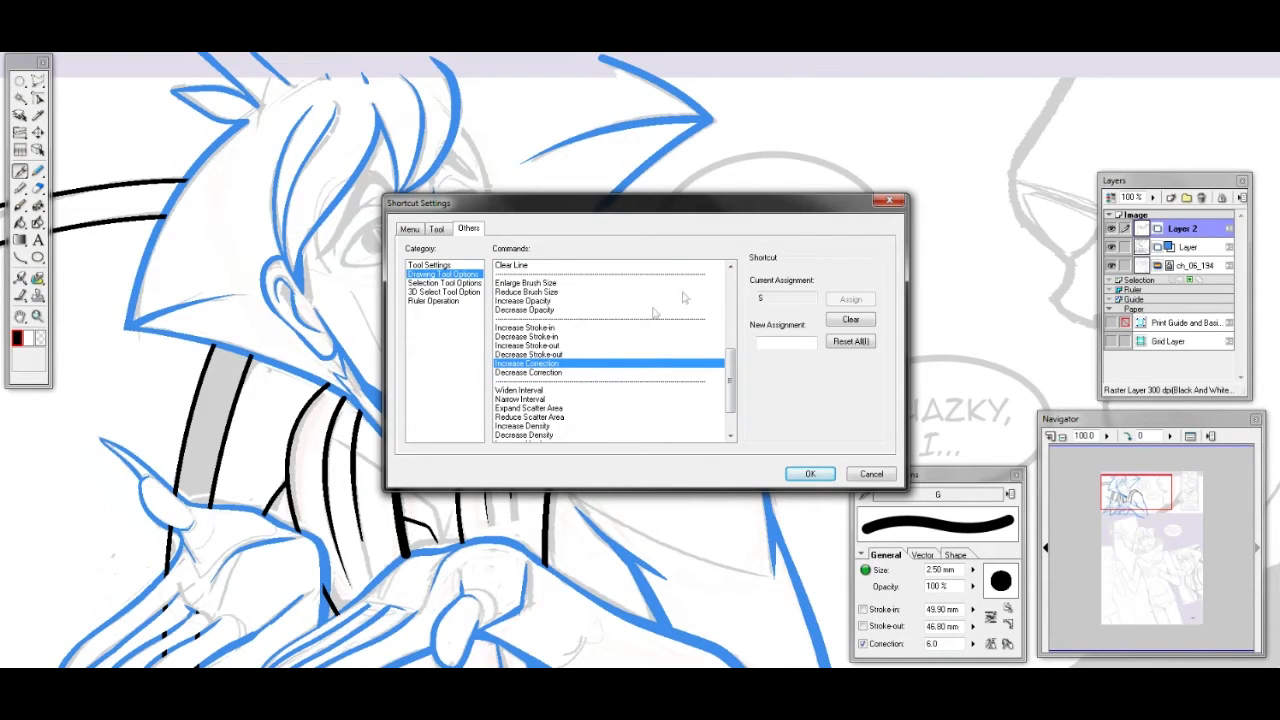
click(889, 201)
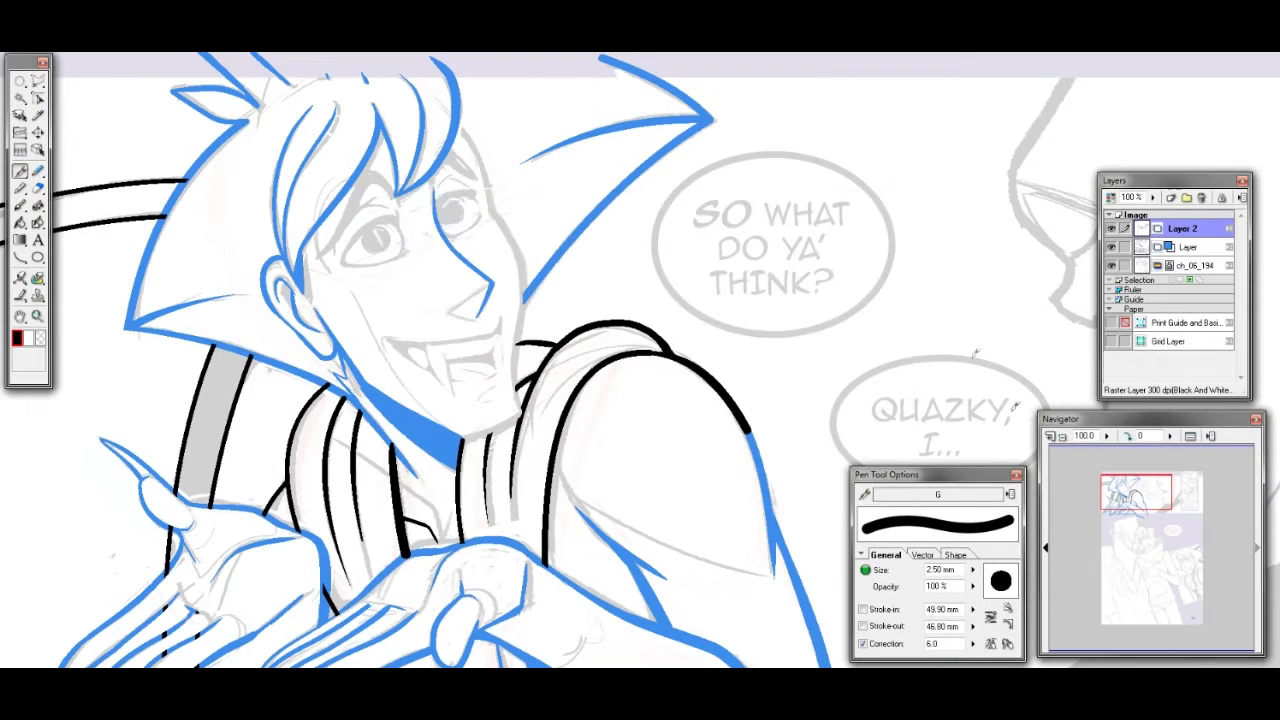
Set the pen correction to 5.0 and merge Layer 2 into the inking layer below it
drag(1158, 487, 1157, 494)
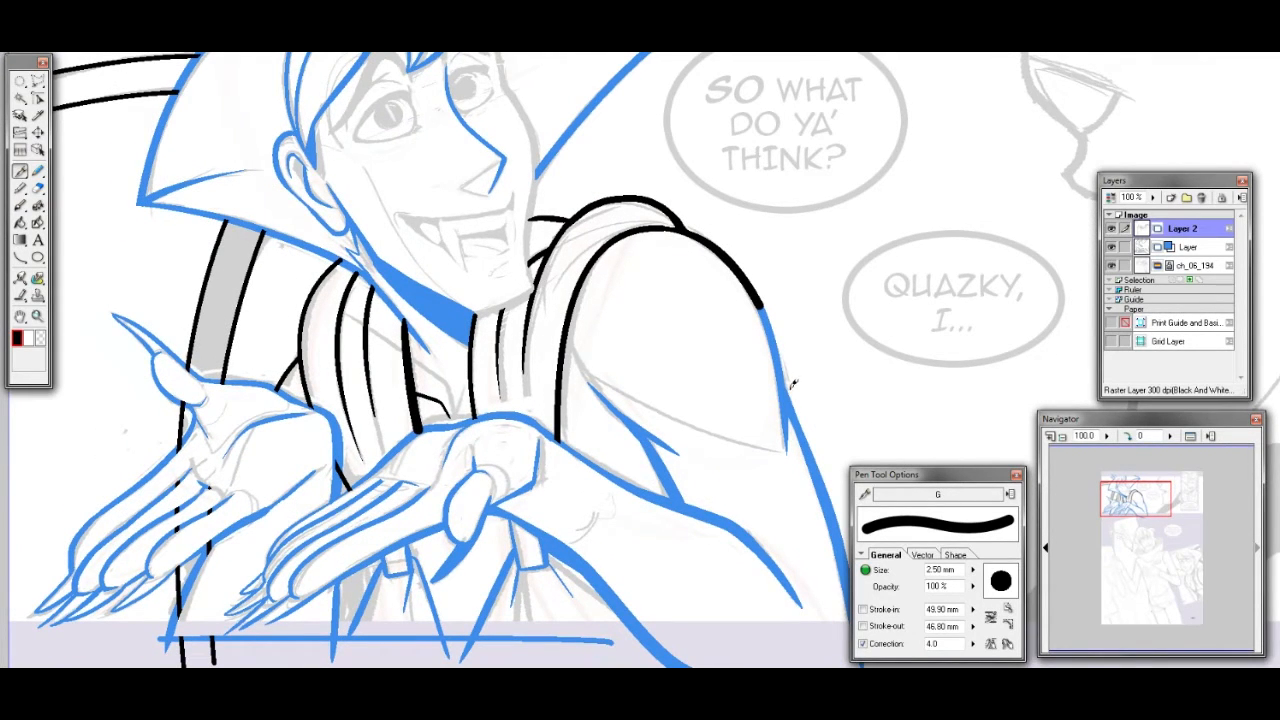
drag(1140, 502, 1139, 494)
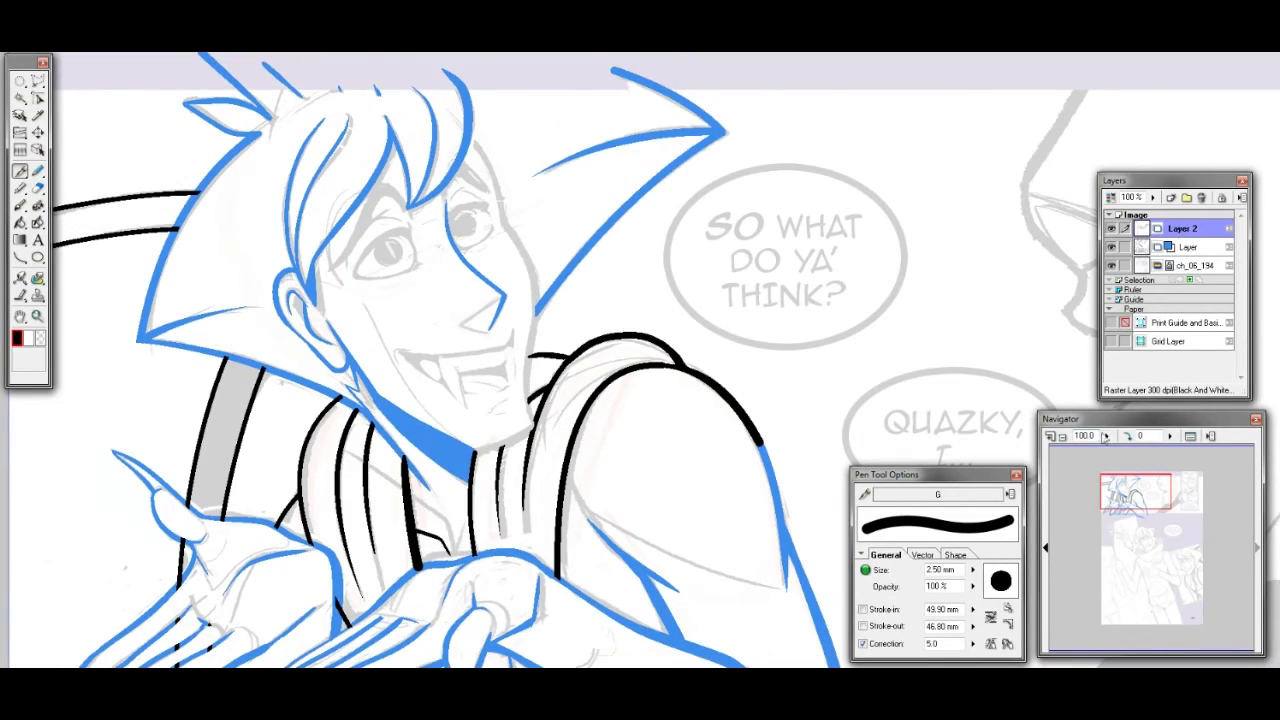
mouse_move(1137, 483)
mouse_down()
mouse_move(1134, 498)
mouse_move(1120, 478)
mouse_move(1126, 496)
mouse_up()
key(ctrl+e)
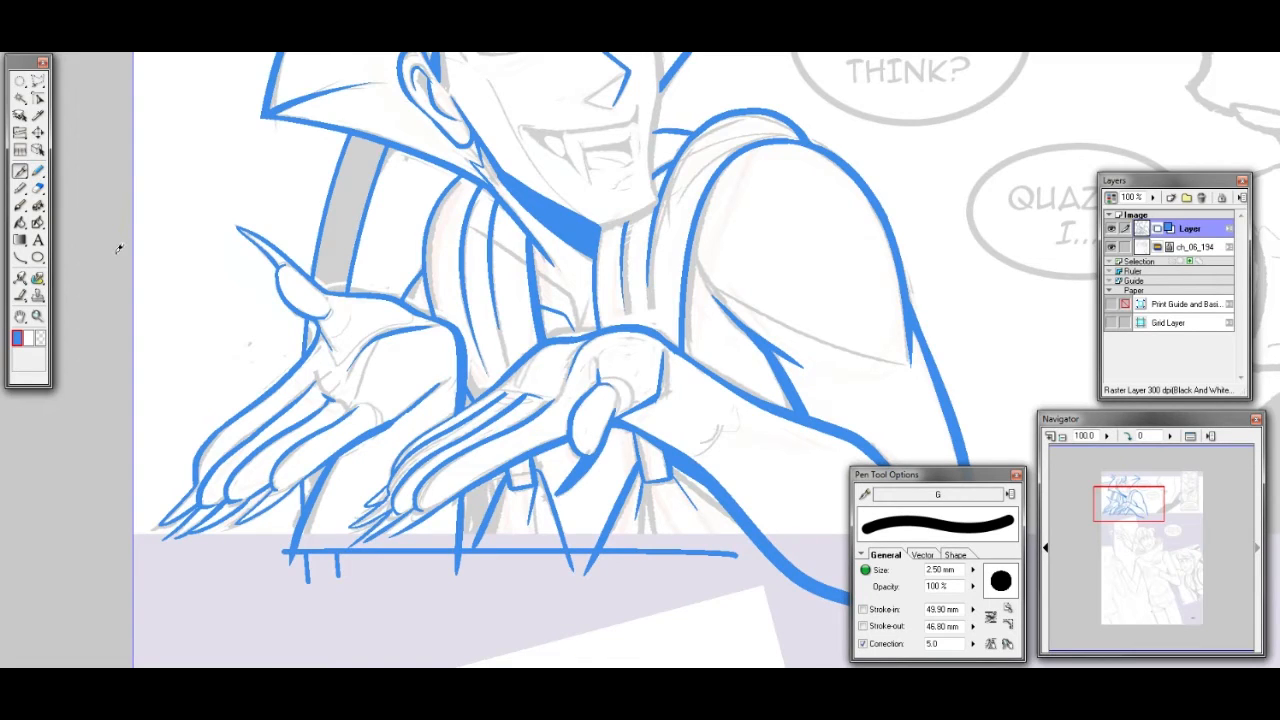
Fill the grey band behind the vampire's raised hand with solid ink and turn off the layer's blue color display
click(20, 223)
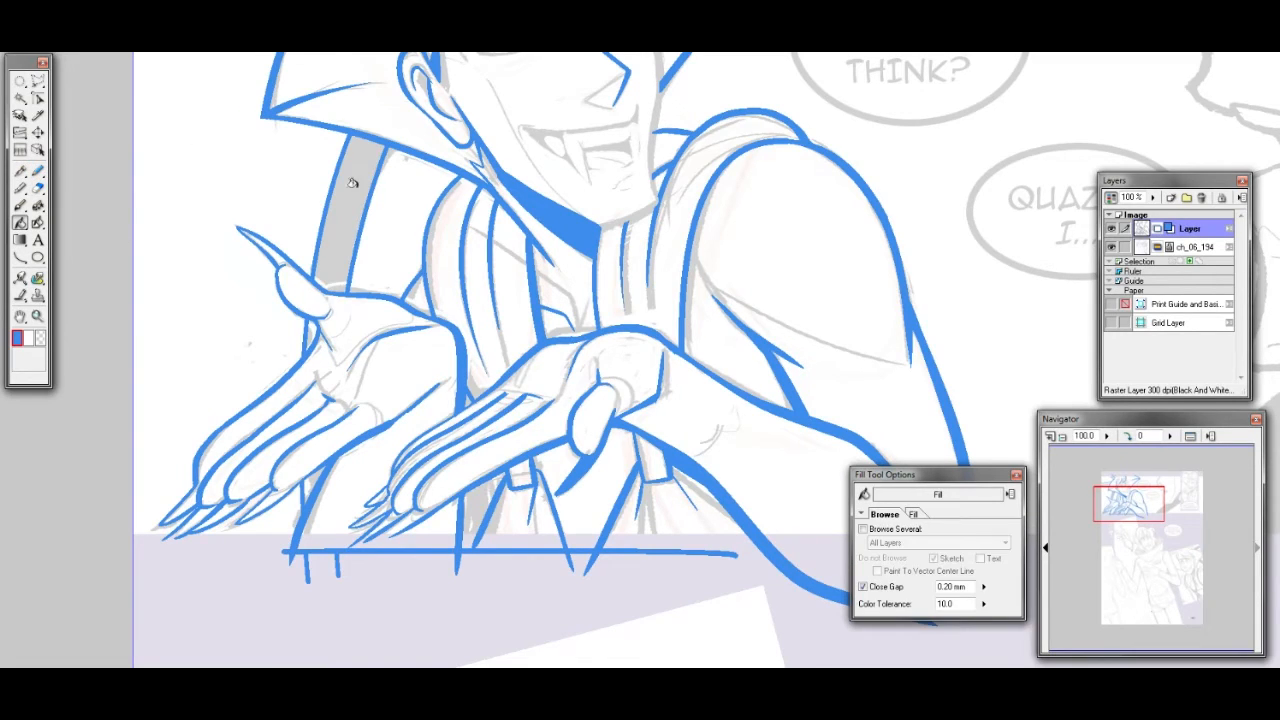
click(352, 182)
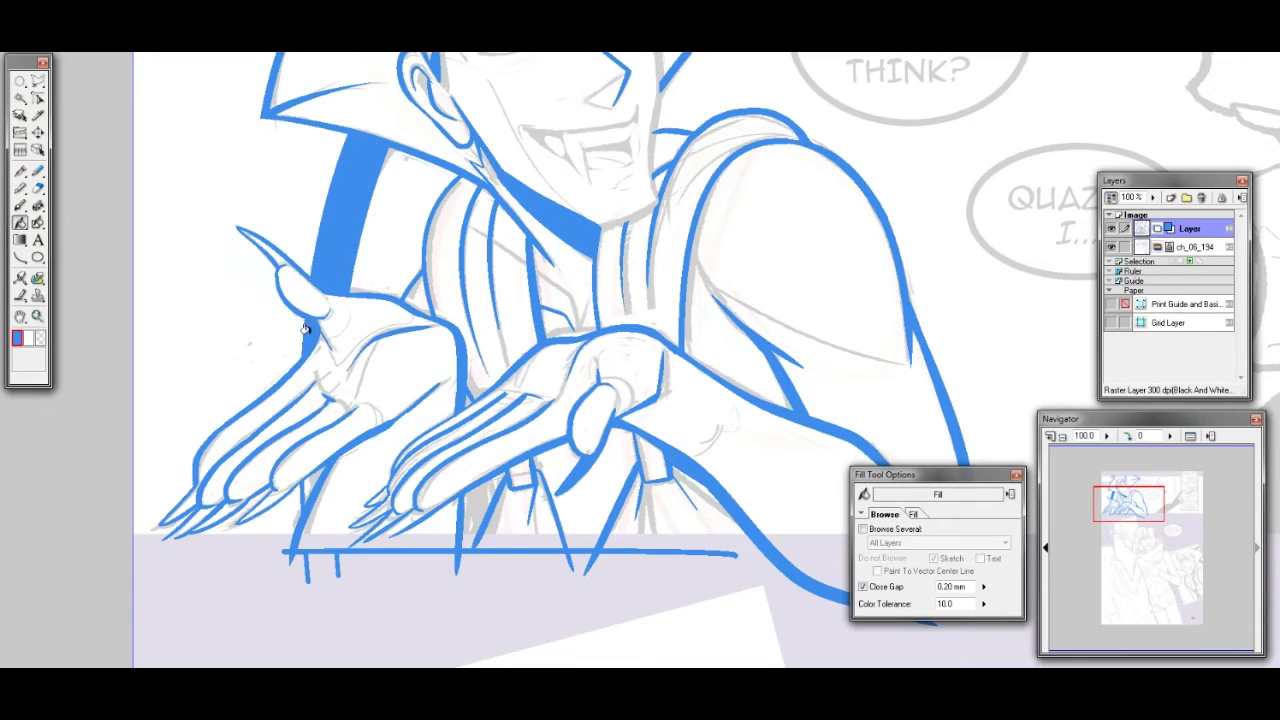
click(20, 171)
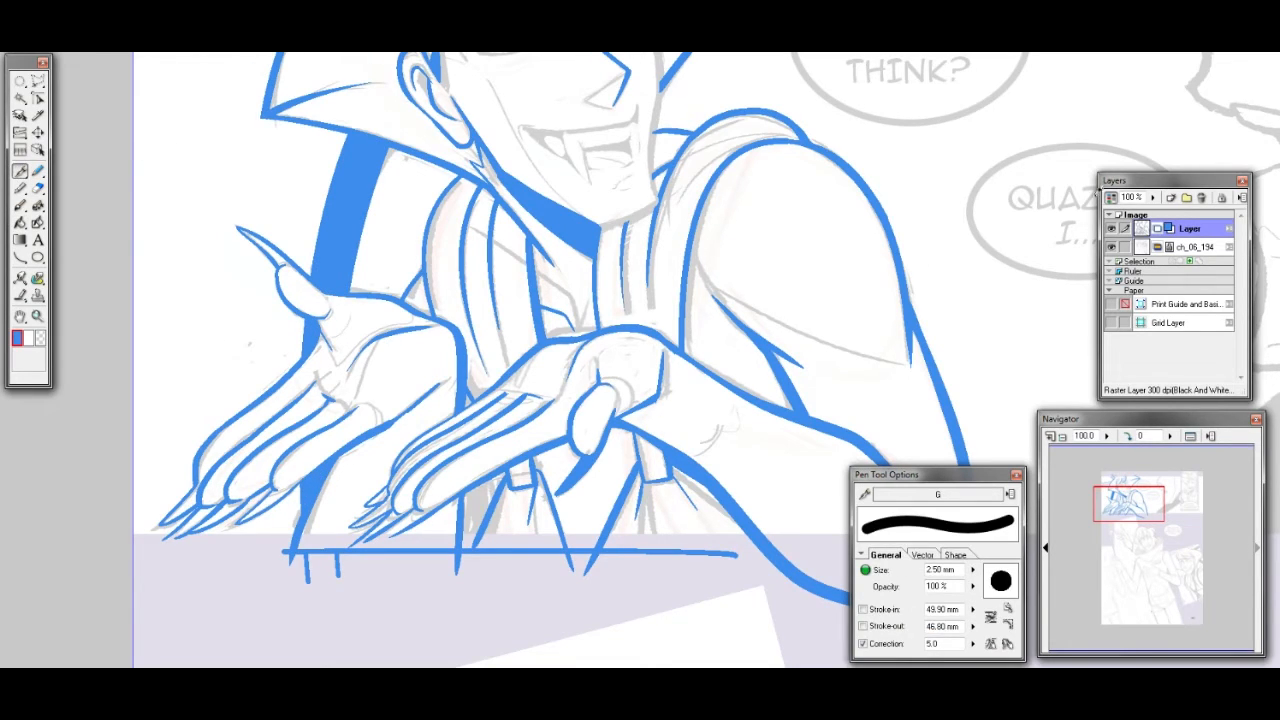
click(1110, 198)
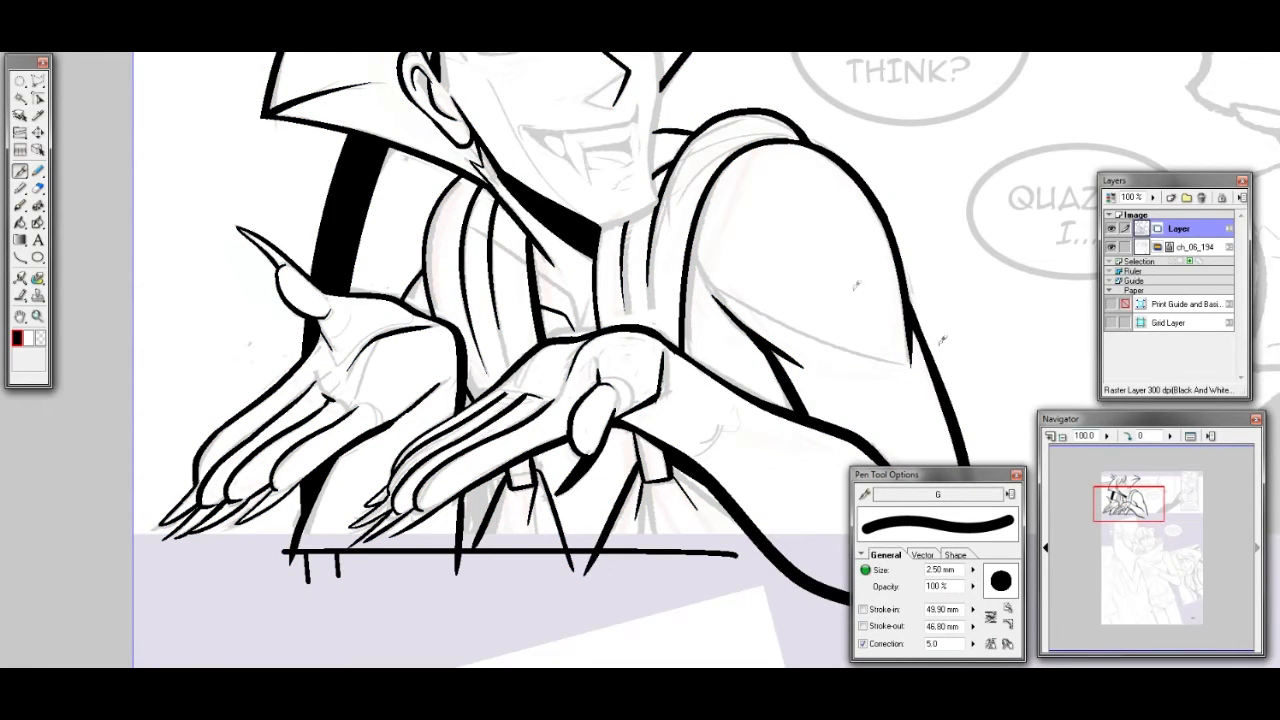
Thicken the ink line at the wrist beside the thumb and clean up the line at the vampire's earlobe
mouse_move(615, 417)
mouse_down()
mouse_move(665, 387)
mouse_move(672, 340)
mouse_move(667, 392)
mouse_move(669, 352)
mouse_move(665, 391)
mouse_move(618, 421)
mouse_up()
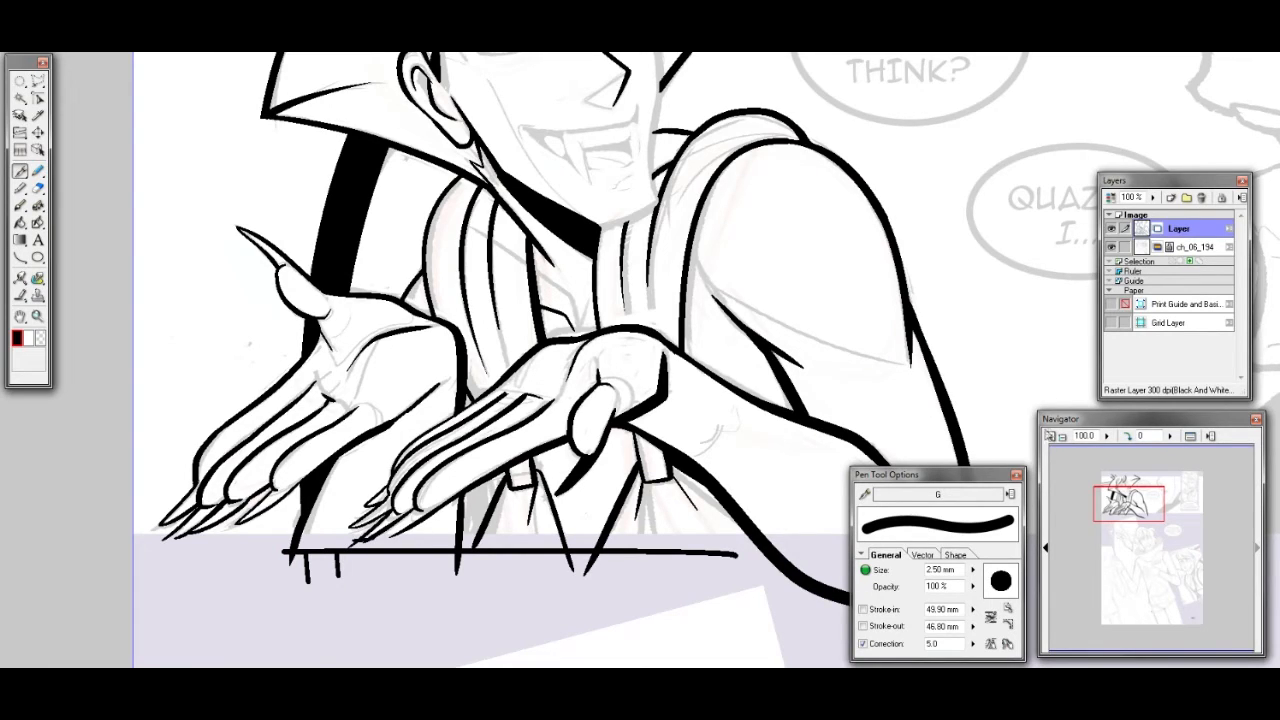
drag(1091, 436, 1048, 422)
text(200)
key(Return)
drag(1129, 504, 1126, 481)
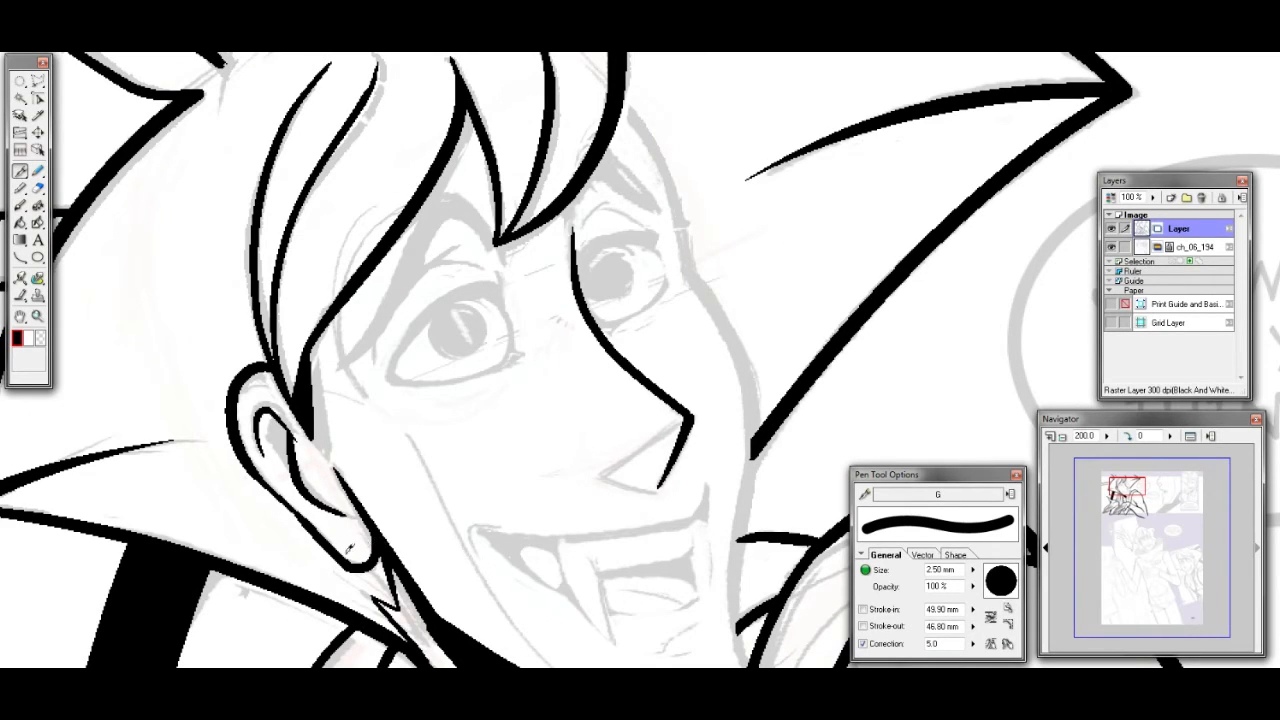
mouse_move(345, 550)
mouse_down()
mouse_move(380, 540)
mouse_move(370, 552)
mouse_up()
click(38, 188)
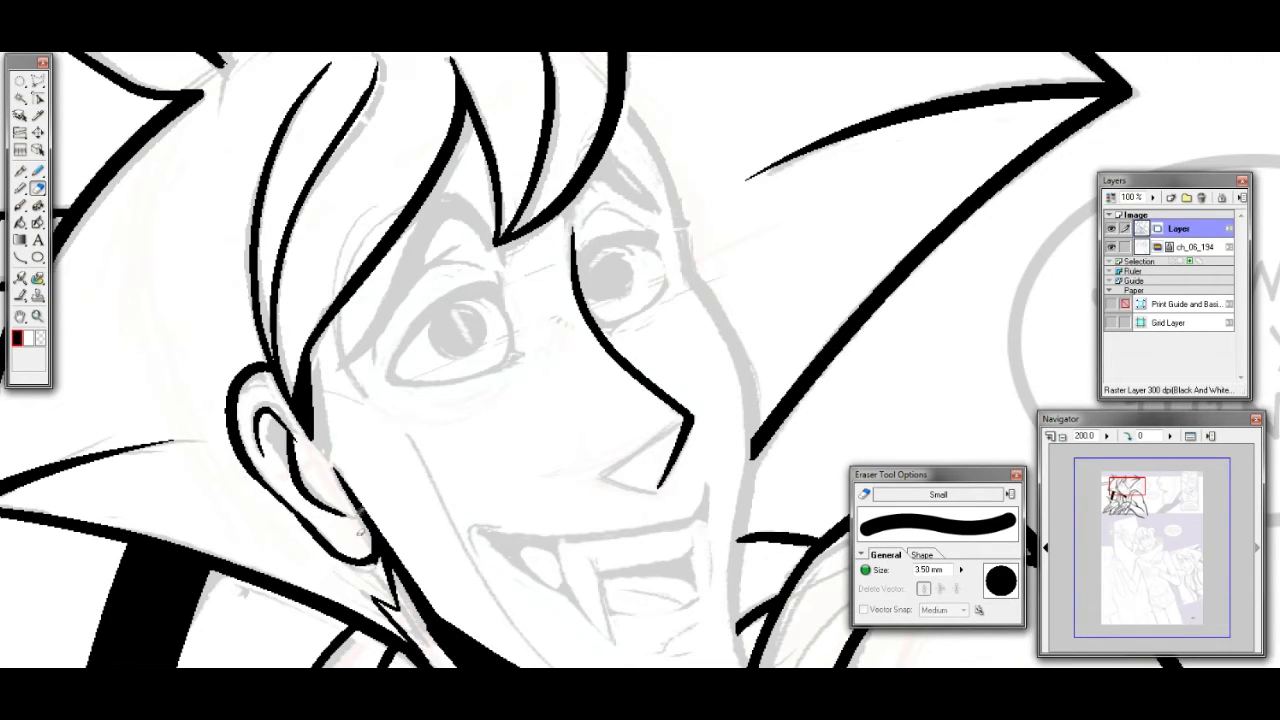
click(20, 170)
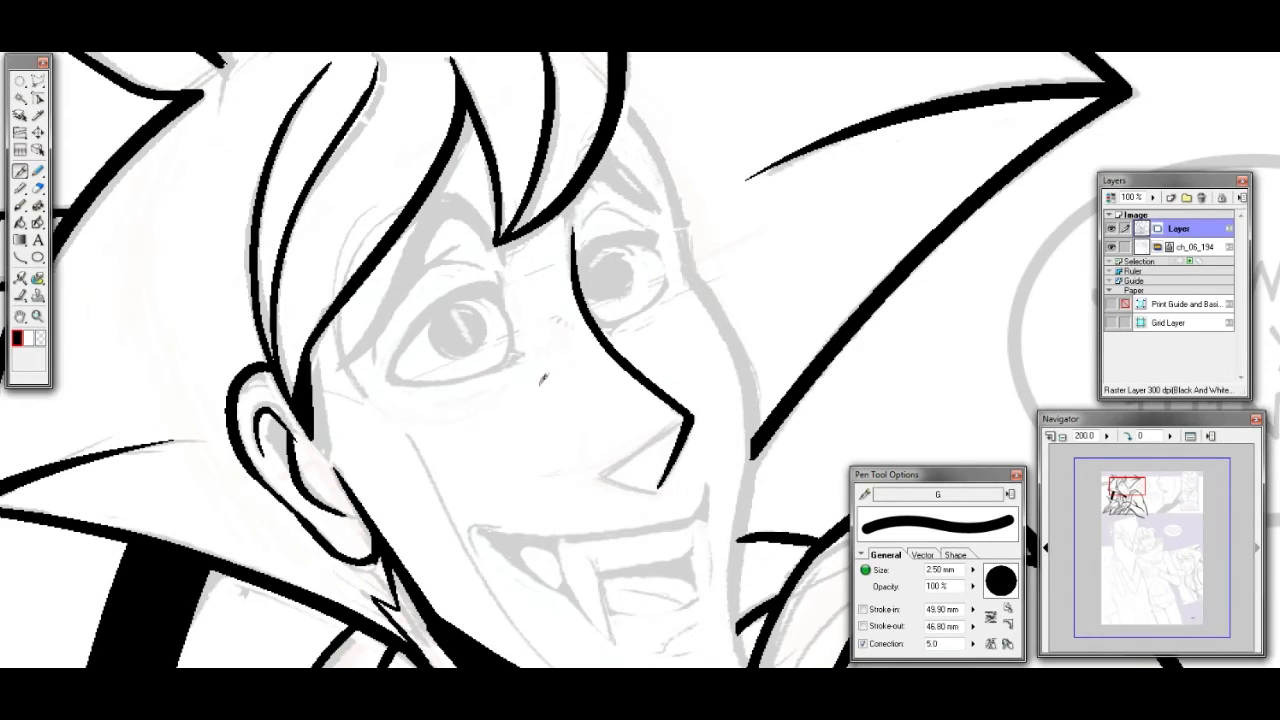
Set the pen correction to 4.0 and ink the vampire's left eyebrow and the curved inner edge of the eye below it
key(4)
mouse_move(346, 356)
mouse_down()
mouse_move(442, 203)
mouse_move(466, 202)
mouse_move(498, 240)
mouse_up()
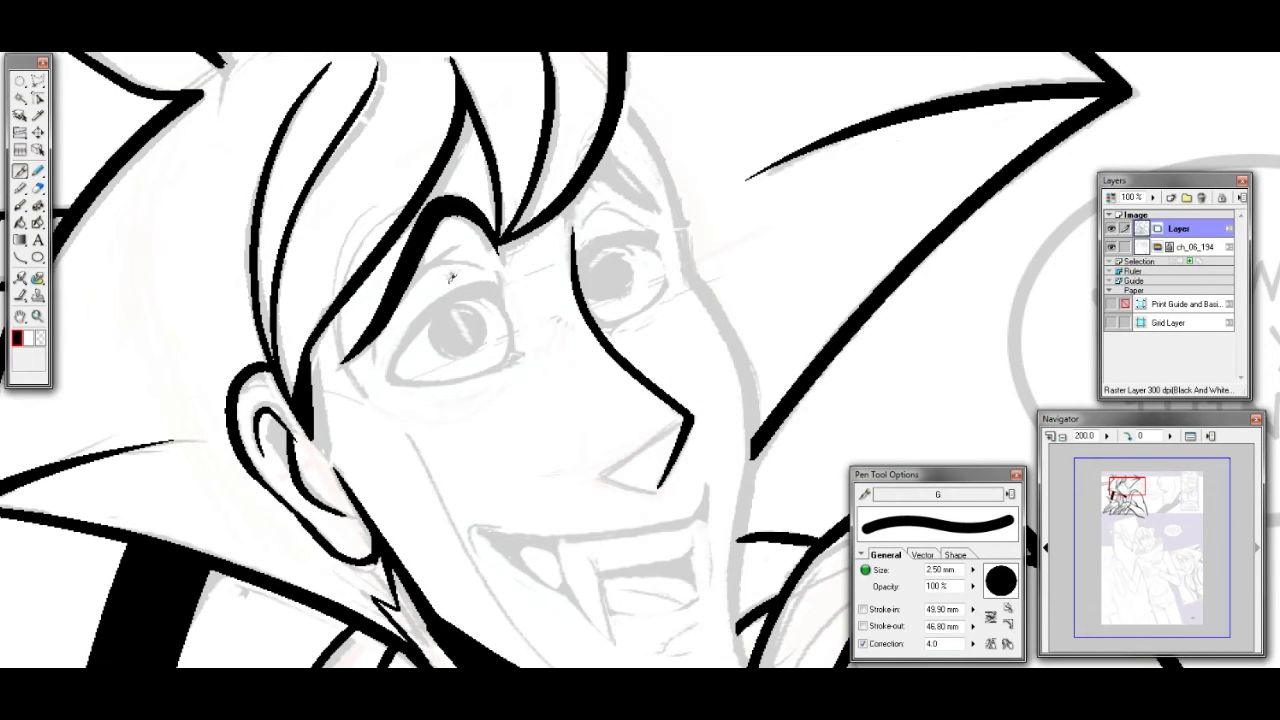
mouse_move(450, 268)
mouse_down()
mouse_move(502, 272)
mouse_move(477, 270)
mouse_move(502, 285)
mouse_move(489, 285)
mouse_move(509, 340)
mouse_up()
key(ctrl+z)
key(ctrl+z)
key(ctrl+z)
mouse_move(451, 267)
mouse_down()
mouse_move(498, 296)
mouse_move(514, 335)
mouse_move(501, 369)
mouse_move(514, 340)
mouse_move(518, 367)
mouse_up()
key(e)
key(p)
drag(511, 320, 507, 365)
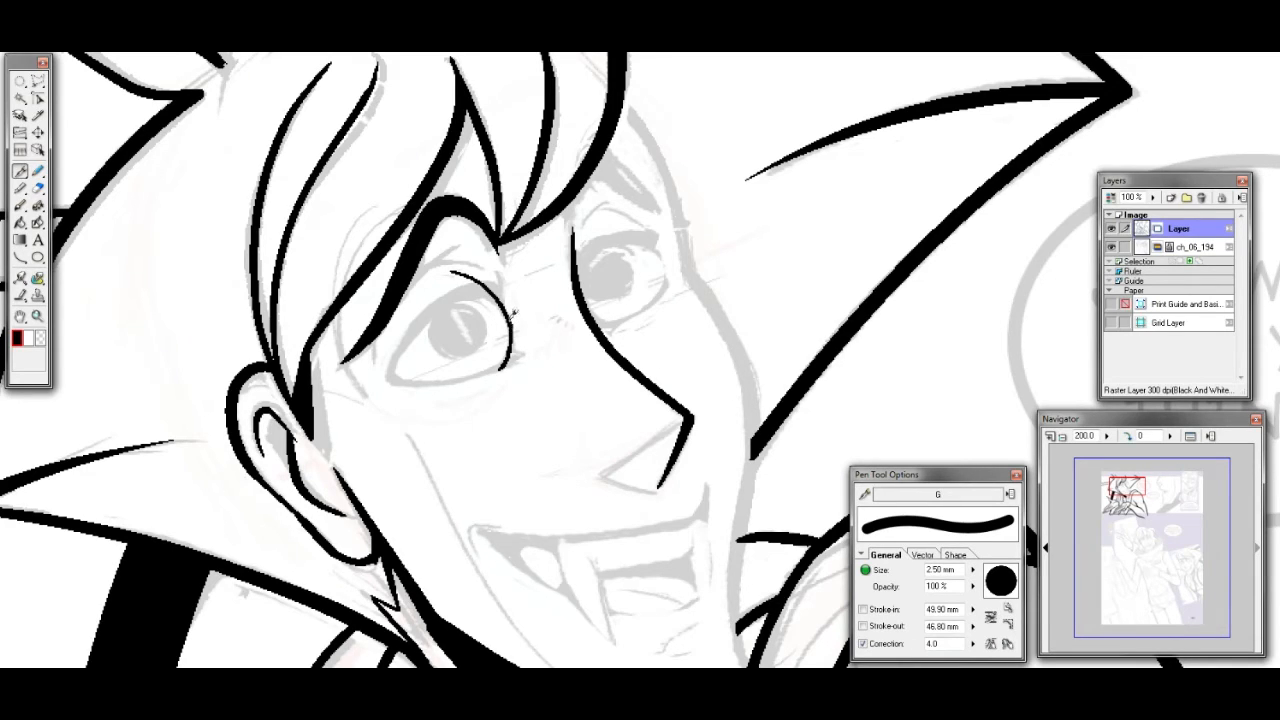
Ink the lower lid of the left eye from its outer corner to the inner edge
drag(390, 380, 502, 368)
key(ctrl+z)
drag(398, 377, 521, 365)
Try to ink the thick upper lid of the left eye over the sketch
mouse_move(403, 376)
mouse_down()
mouse_move(392, 381)
mouse_move(398, 340)
mouse_move(445, 298)
mouse_move(509, 287)
mouse_up()
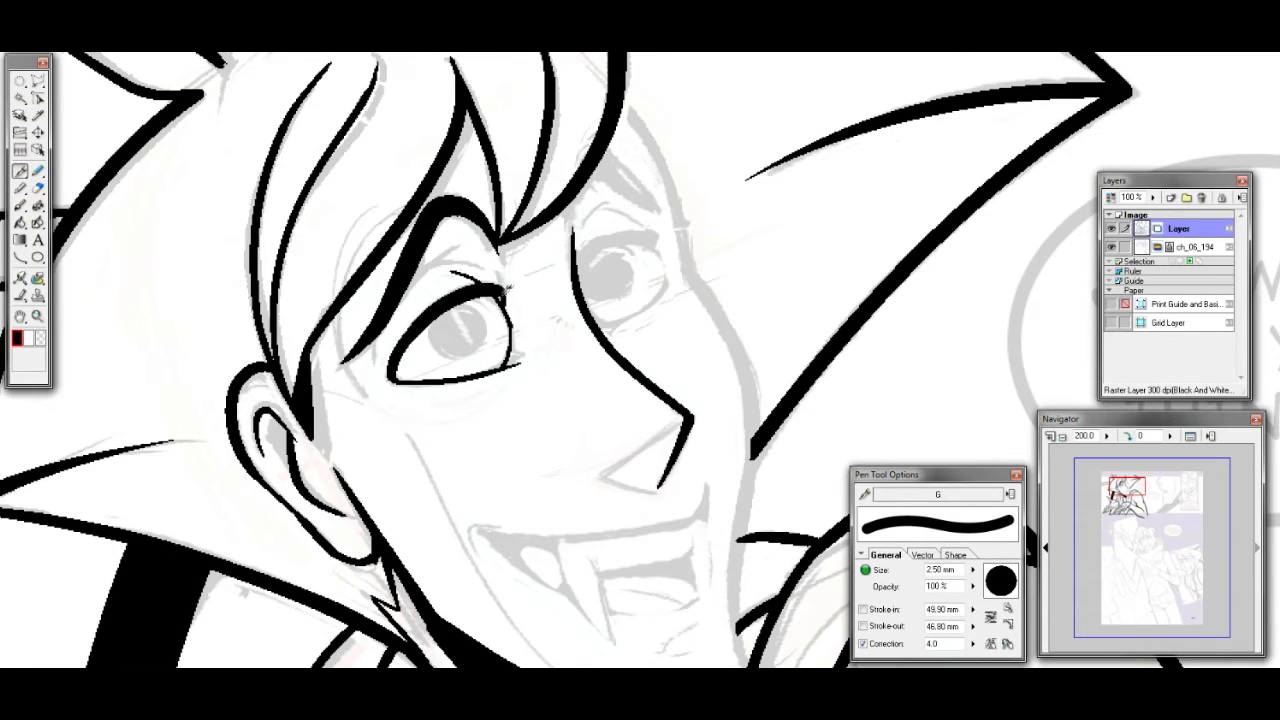
key(ctrl+z)
mouse_move(395, 378)
mouse_down()
mouse_move(405, 330)
mouse_move(443, 298)
mouse_up()
key(ctrl+z)
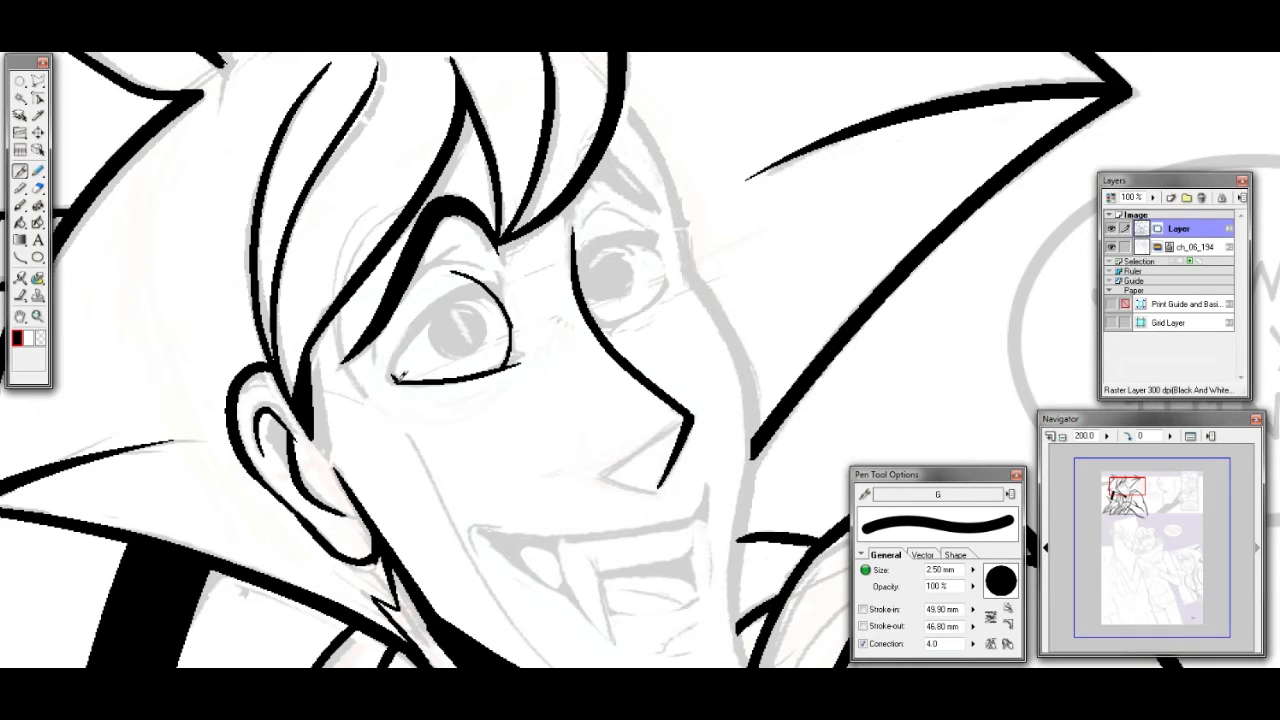
mouse_move(400, 376)
mouse_down()
mouse_move(398, 340)
mouse_move(442, 300)
mouse_move(508, 286)
mouse_up()
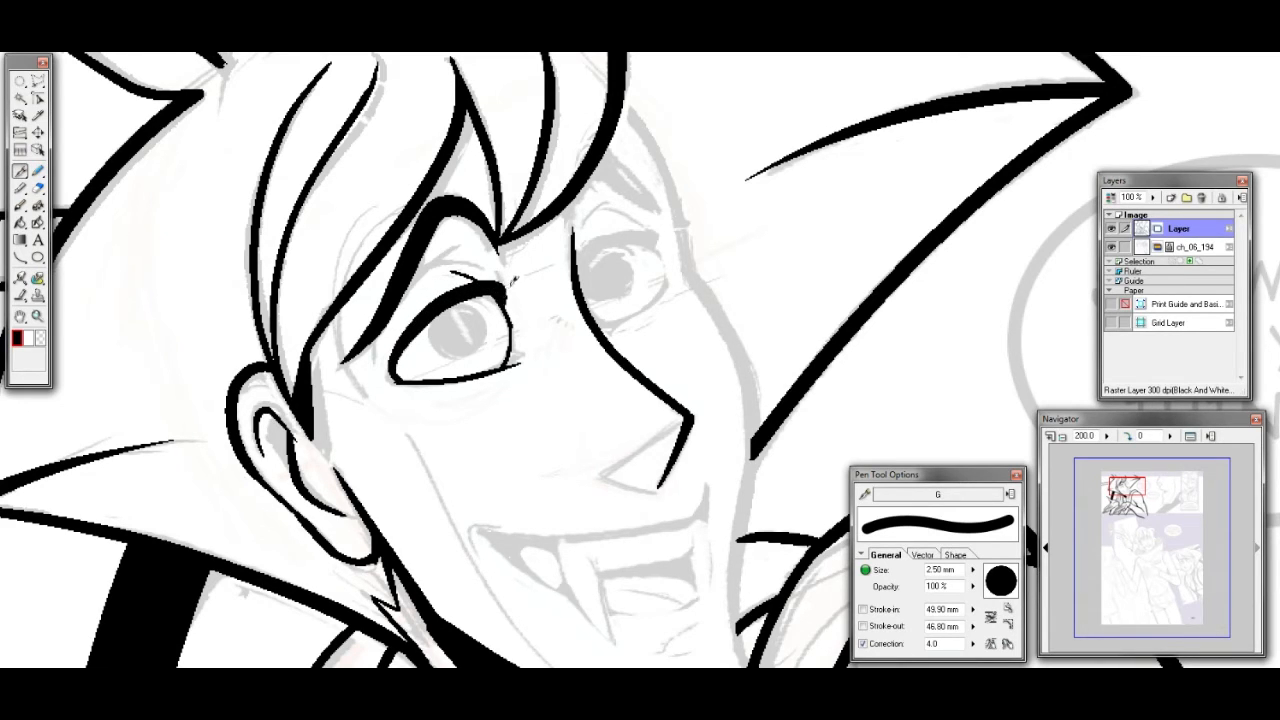
key(ctrl+z)
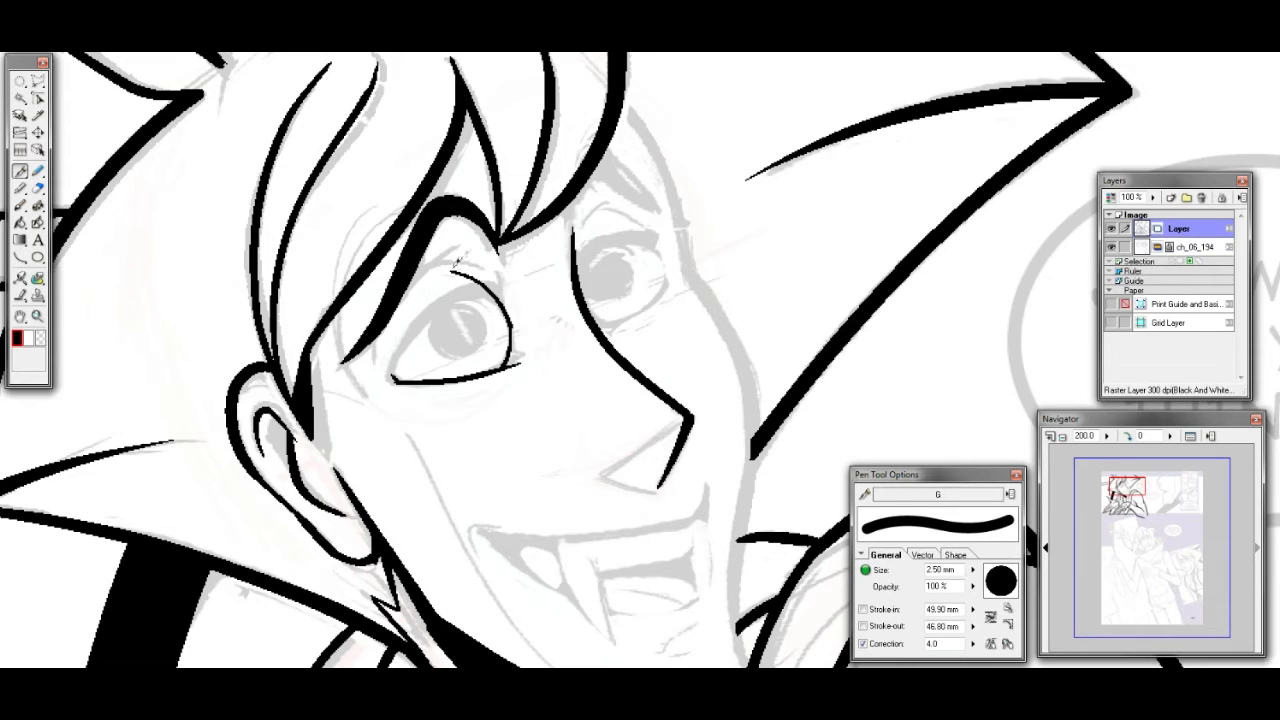
Ink the slanted crease line between the left eye and its eyebrow, redoing strokes that miss the sketch
drag(412, 303, 488, 224)
key(ctrl+z)
drag(420, 300, 489, 228)
key(ctrl+z)
mouse_move(419, 301)
mouse_down()
mouse_move(476, 240)
mouse_move(478, 283)
mouse_up()
key(ctrl+z)
Ink the small nostril mark beneath the vampire's nose
drag(611, 477, 625, 470)
key(ctrl+z)
key(ctrl+z)
drag(612, 476, 617, 468)
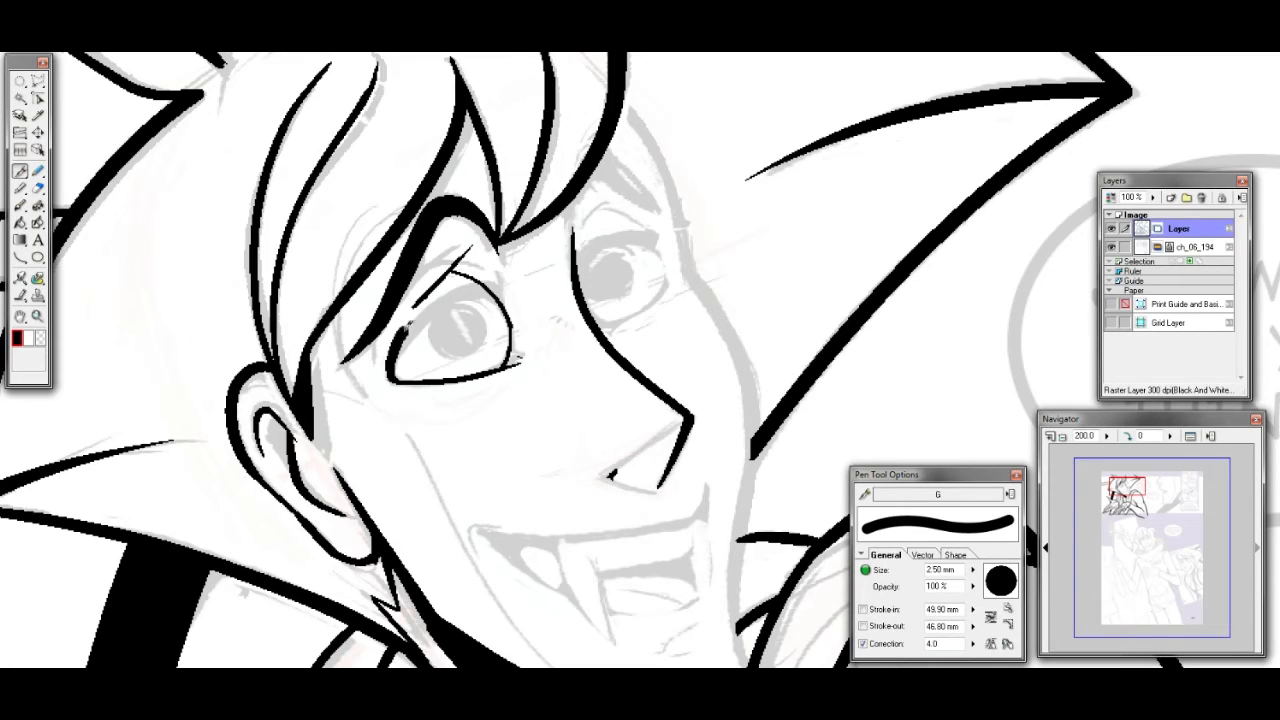
Retry the left eye's upper lid with strokes rising from the outer corner, and undo them
mouse_move(395, 377)
mouse_down()
mouse_move(437, 299)
mouse_move(479, 280)
mouse_up()
key(ctrl+z)
drag(404, 349, 479, 280)
key(ctrl+z)
key(ctrl+z)
mouse_move(393, 376)
mouse_down()
mouse_move(420, 320)
mouse_move(462, 292)
mouse_move(462, 308)
mouse_up()
key(ctrl+z)
mouse_move(393, 376)
mouse_down()
mouse_move(420, 316)
mouse_move(488, 272)
mouse_up()
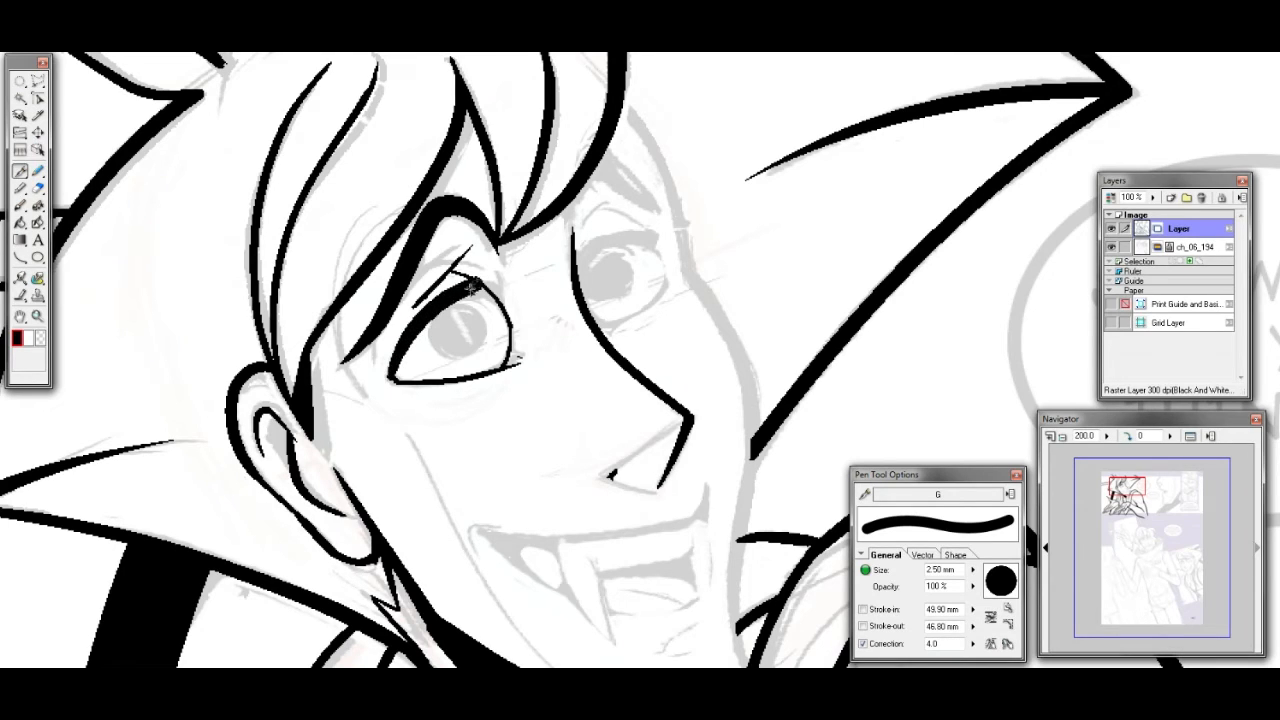
key(ctrl+z)
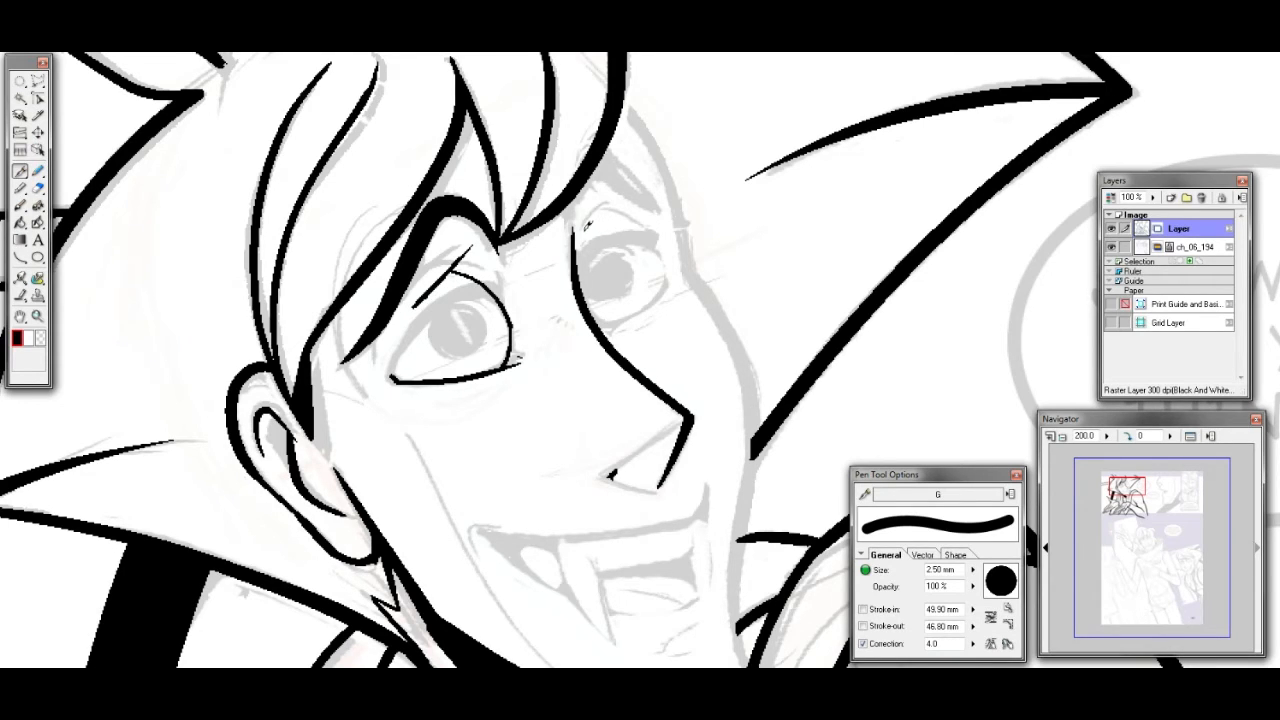
Ink the curved outer edge and lower lid of the vampire's right eye
mouse_move(606, 211)
mouse_down()
mouse_move(642, 218)
mouse_move(664, 270)
mouse_up()
key(ctrl+z)
key(ctrl+z)
mouse_move(611, 215)
mouse_down()
mouse_move(652, 231)
mouse_move(667, 276)
mouse_move(658, 300)
mouse_up()
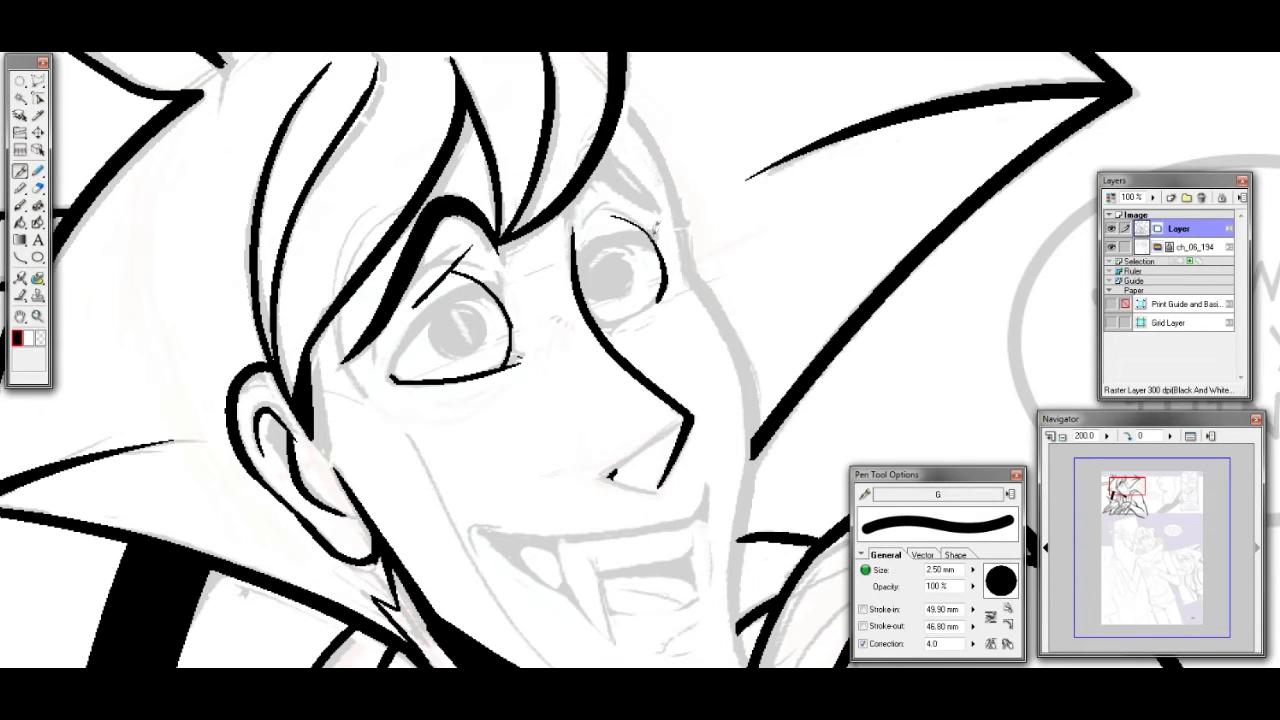
key(ctrl+z)
mouse_move(612, 213)
mouse_down()
mouse_move(660, 247)
mouse_move(657, 298)
mouse_up()
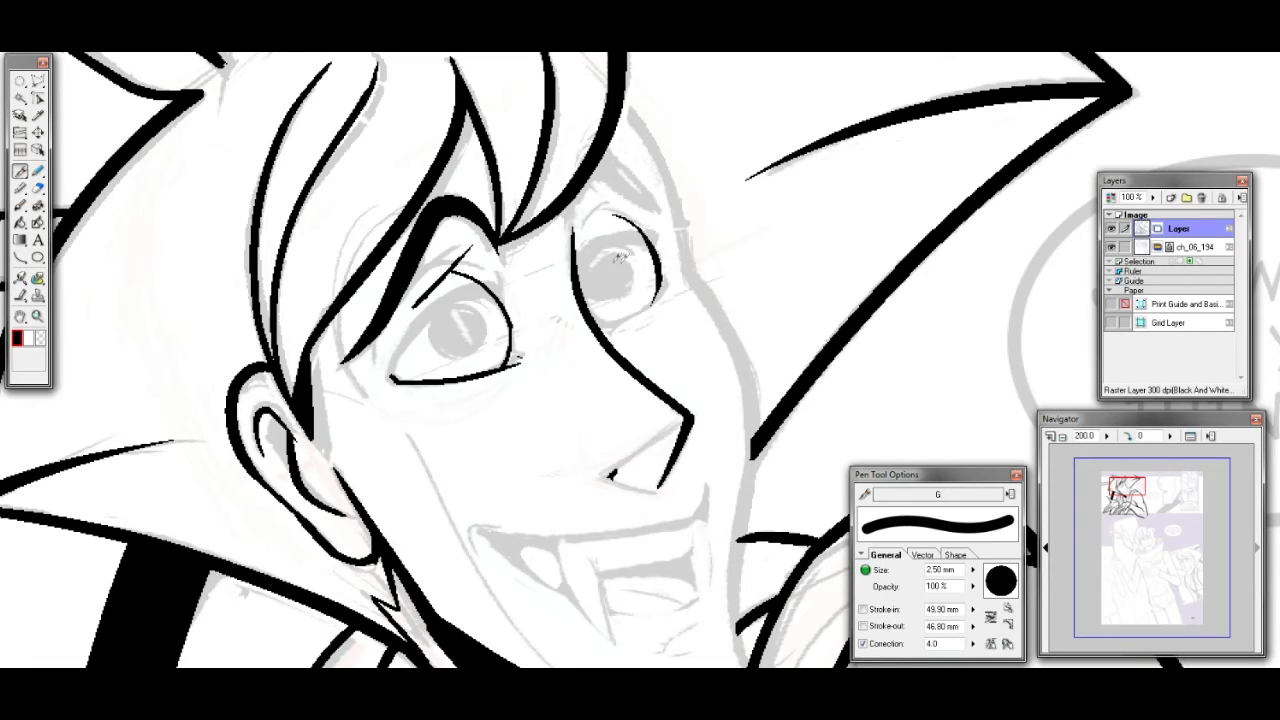
mouse_move(597, 313)
mouse_down()
mouse_move(627, 323)
mouse_move(666, 283)
mouse_up()
Ink the right eyebrow from under the hair fringe toward the temple, redoing the stroke until it follows the sketch
mouse_move(569, 176)
mouse_down()
mouse_move(609, 146)
mouse_move(650, 209)
mouse_up()
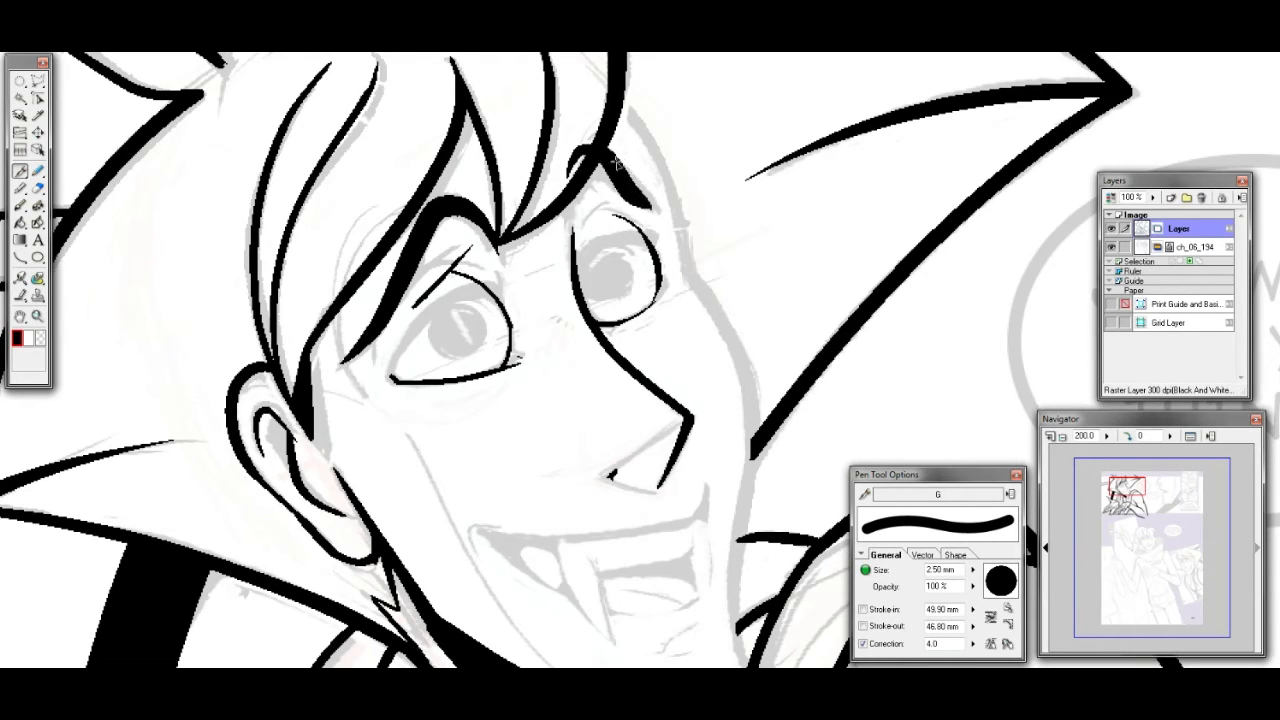
key(ctrl+z)
mouse_move(571, 155)
mouse_down()
mouse_move(602, 142)
mouse_move(660, 200)
mouse_up()
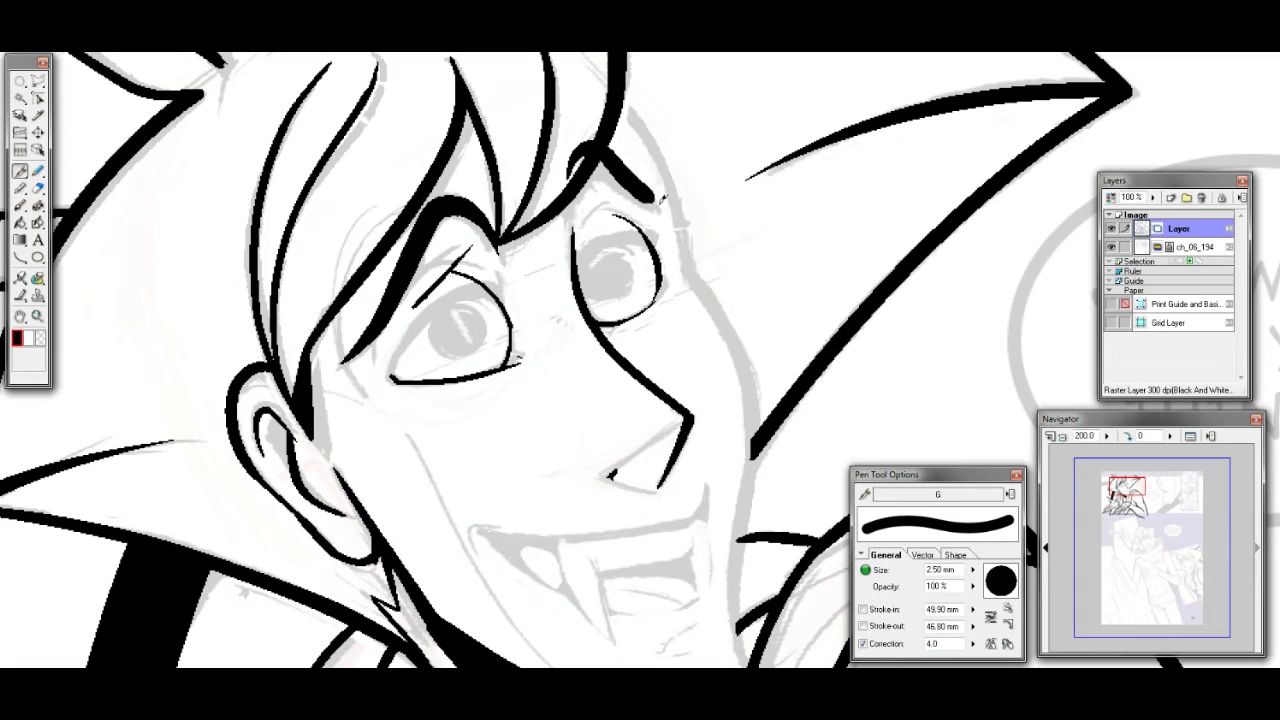
key(ctrl+z)
mouse_move(575, 168)
mouse_down()
mouse_move(602, 146)
mouse_move(668, 204)
mouse_up()
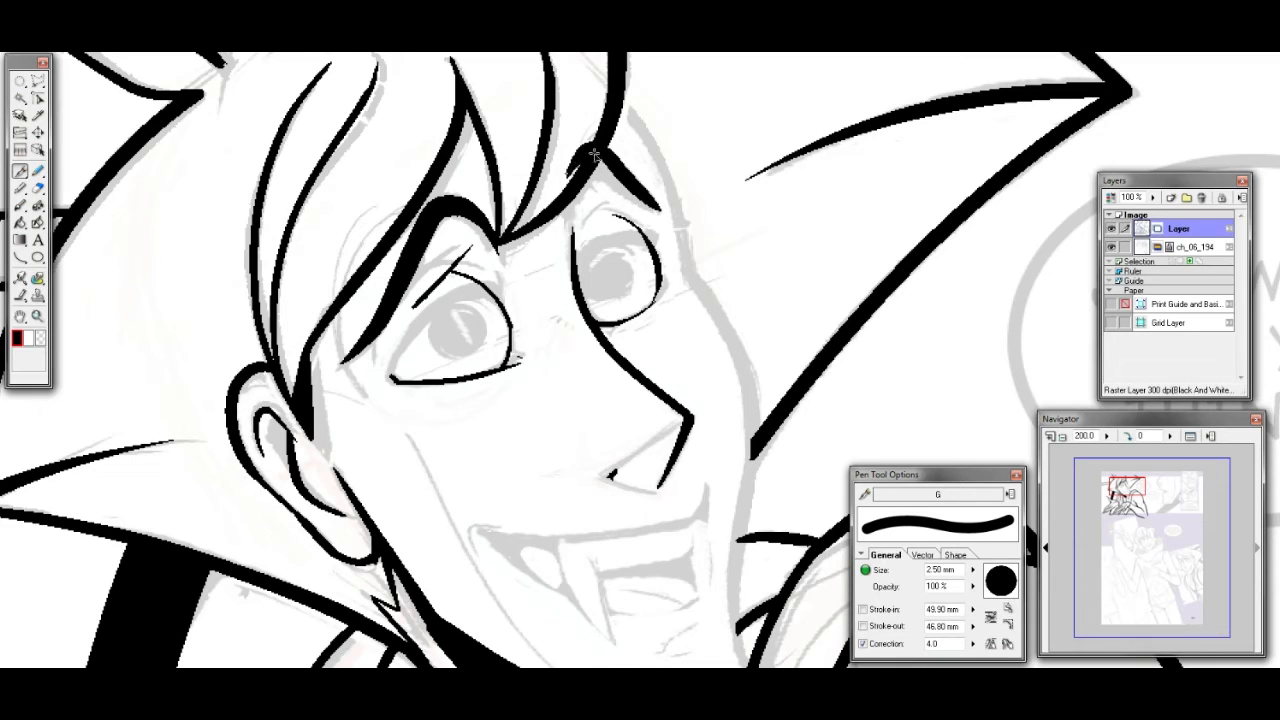
drag(606, 155, 668, 210)
key(ctrl+z)
Ink the forehead contour from the fringe down past the right eyebrow with the Curve tool
mouse_move(620, 102)
mouse_down()
mouse_move(652, 125)
mouse_move(674, 176)
mouse_up()
key(ctrl+z)
key(u)
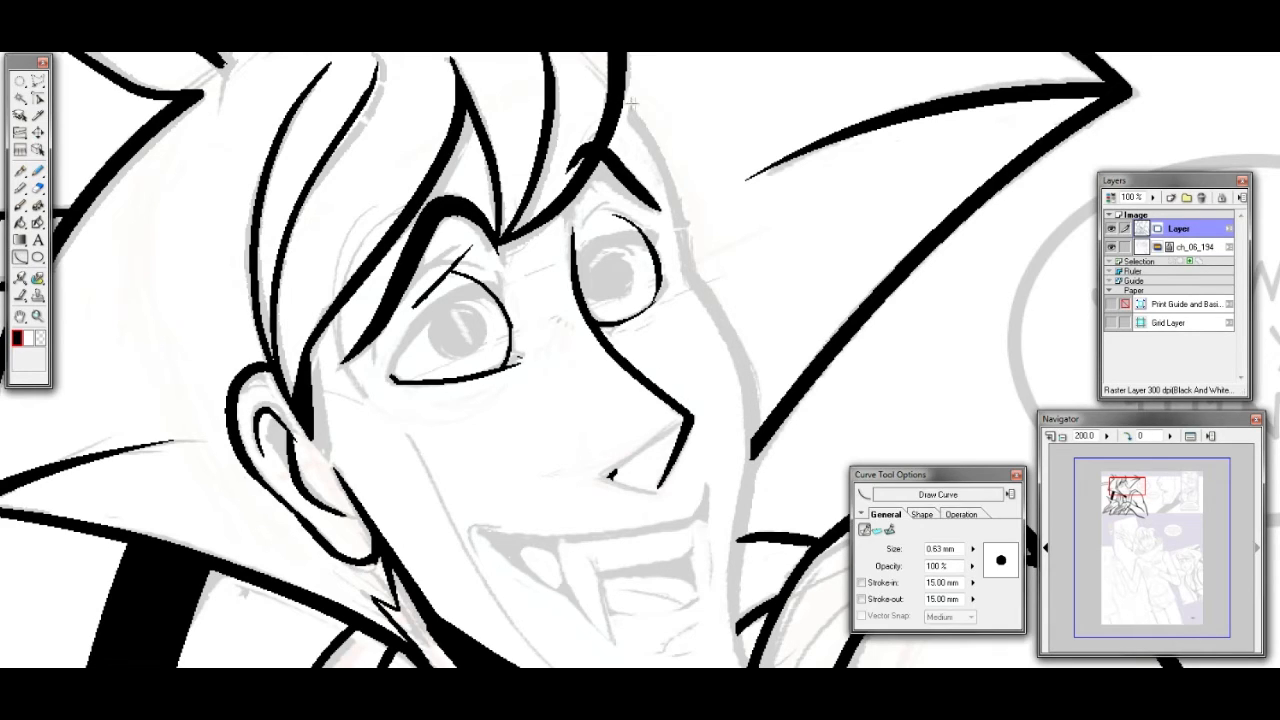
mouse_move(617, 110)
mouse_down()
mouse_move(674, 196)
mouse_move(691, 286)
mouse_up()
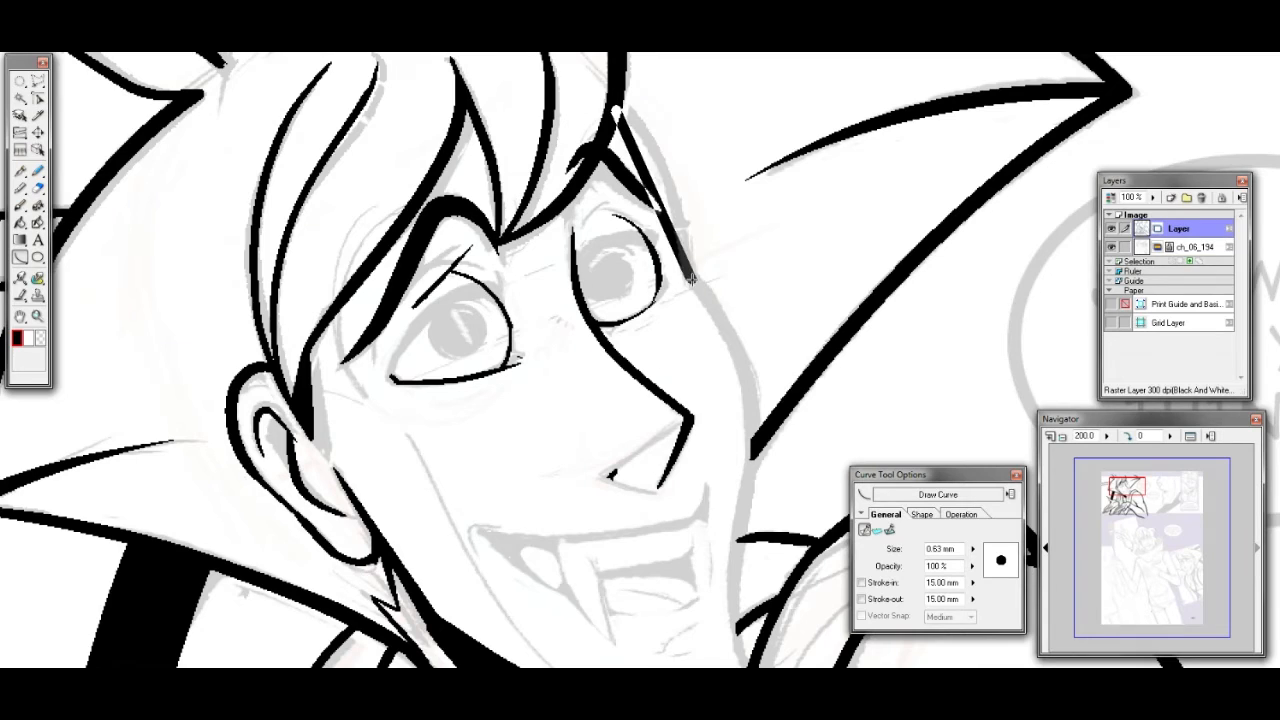
click(673, 142)
key(ctrl+z)
drag(616, 100, 683, 236)
click(658, 127)
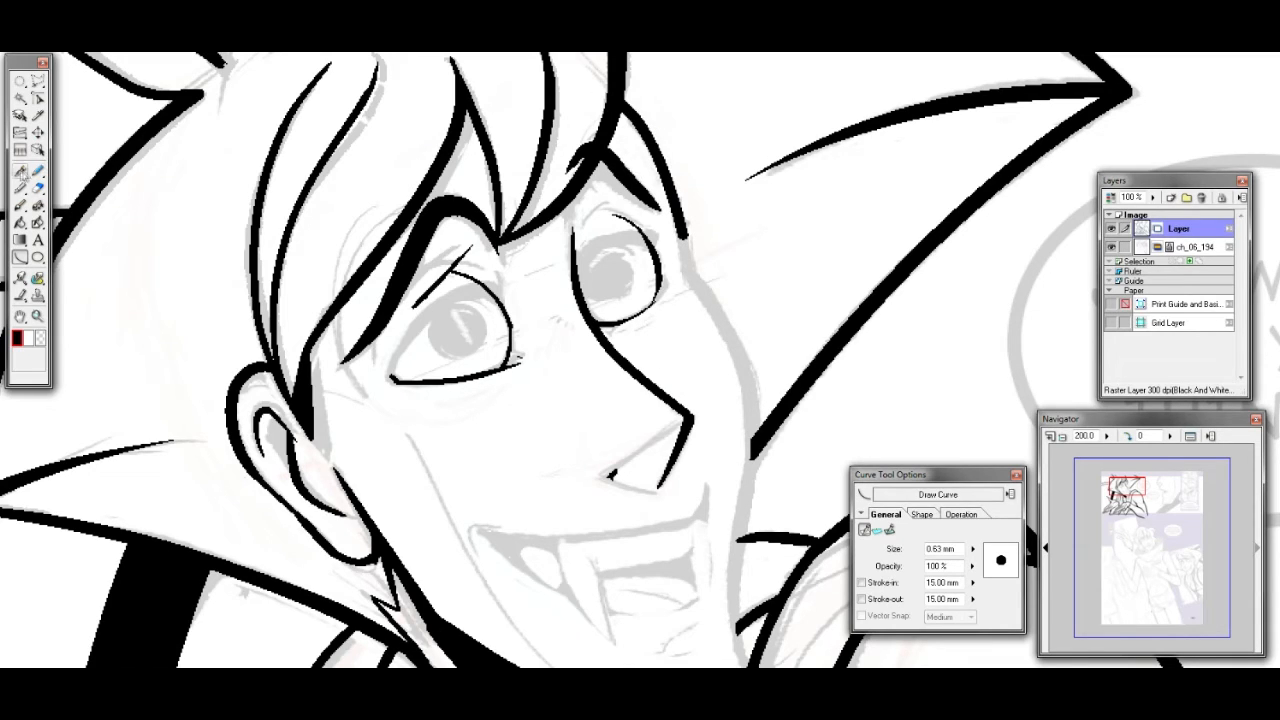
Thicken the lower end of the forehead contour and extend it beside the right eye with the Pen tool
click(20, 171)
drag(686, 231, 687, 265)
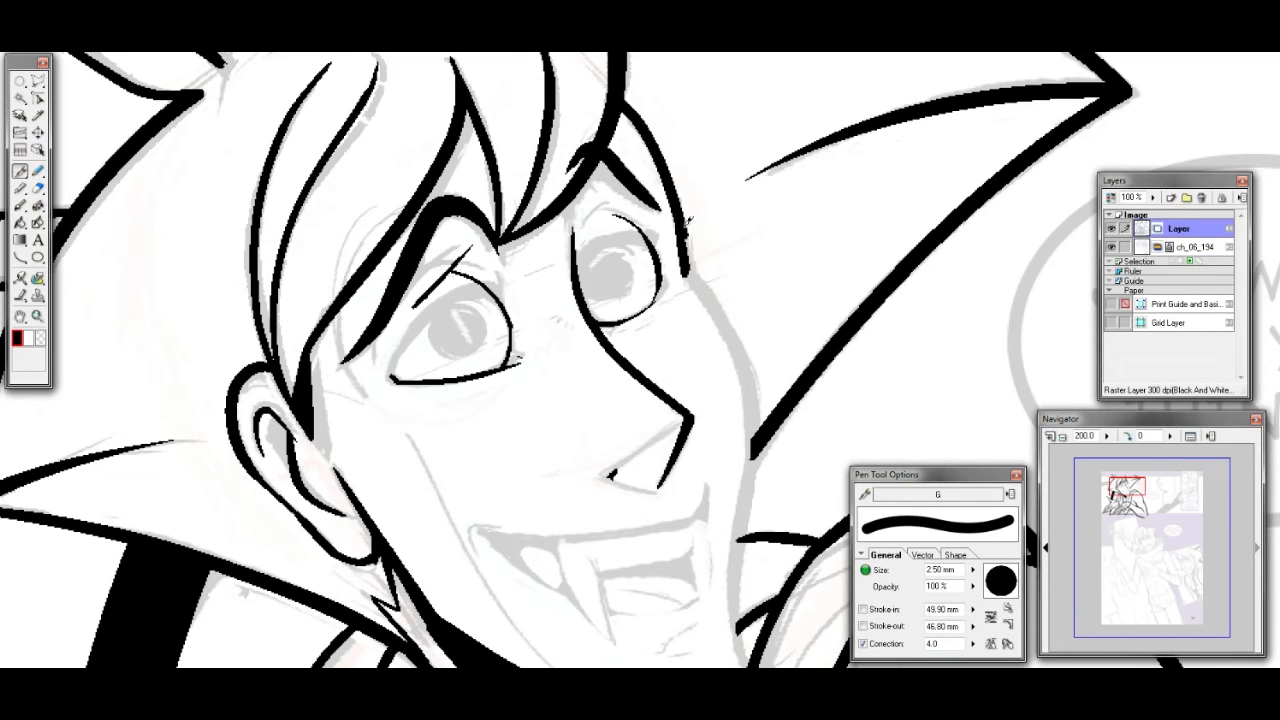
drag(680, 208, 688, 268)
drag(681, 222, 689, 276)
Ink the face's right contour from the eye socket over the cheekbone and down to the jaw corner
drag(1128, 486, 1130, 489)
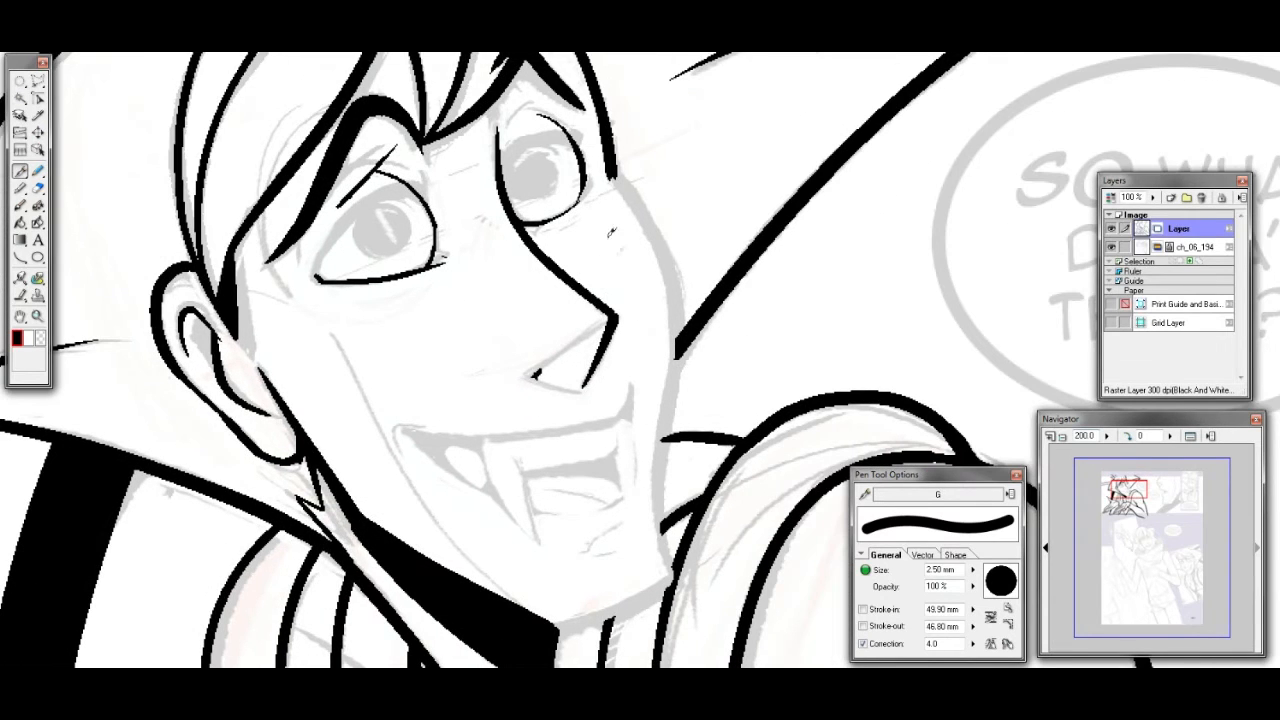
mouse_move(614, 172)
mouse_down()
mouse_move(660, 242)
mouse_move(679, 340)
mouse_move(654, 462)
mouse_up()
key(ctrl+z)
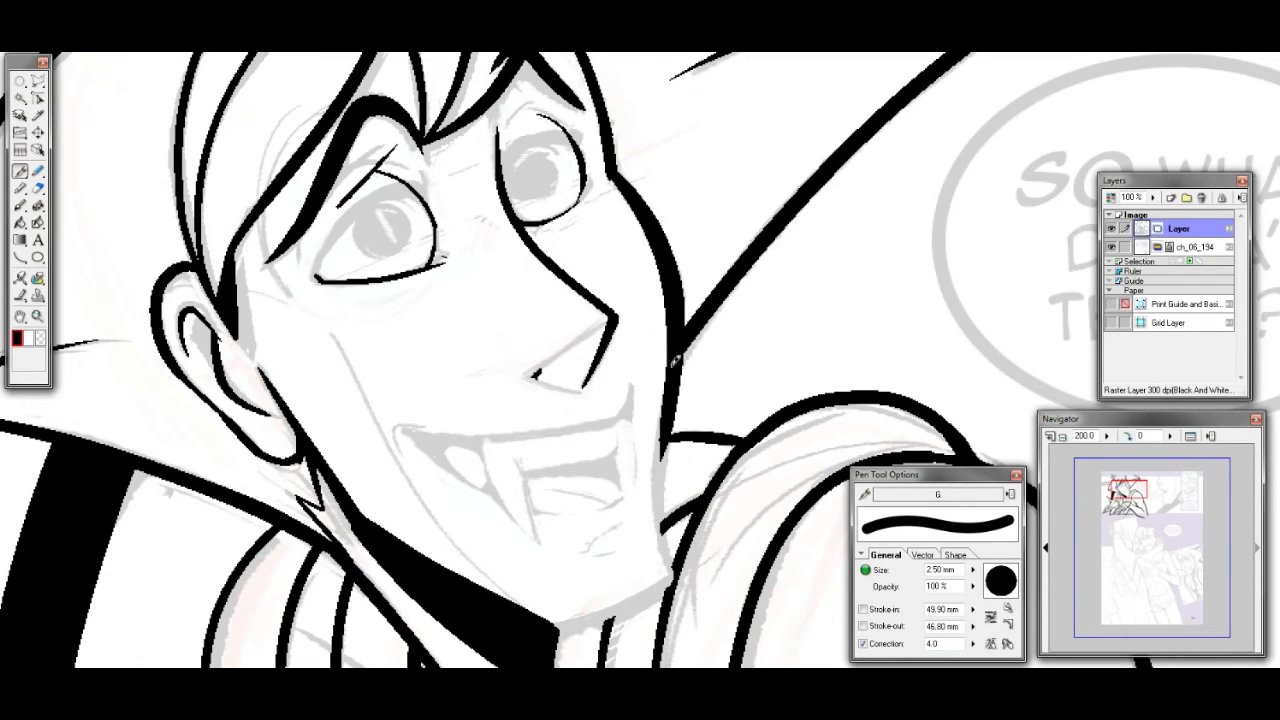
drag(668, 404, 656, 463)
key(ctrl+z)
drag(675, 393, 661, 474)
key(ctrl+z)
mouse_move(676, 386)
mouse_down()
mouse_move(660, 516)
mouse_move(674, 581)
mouse_up()
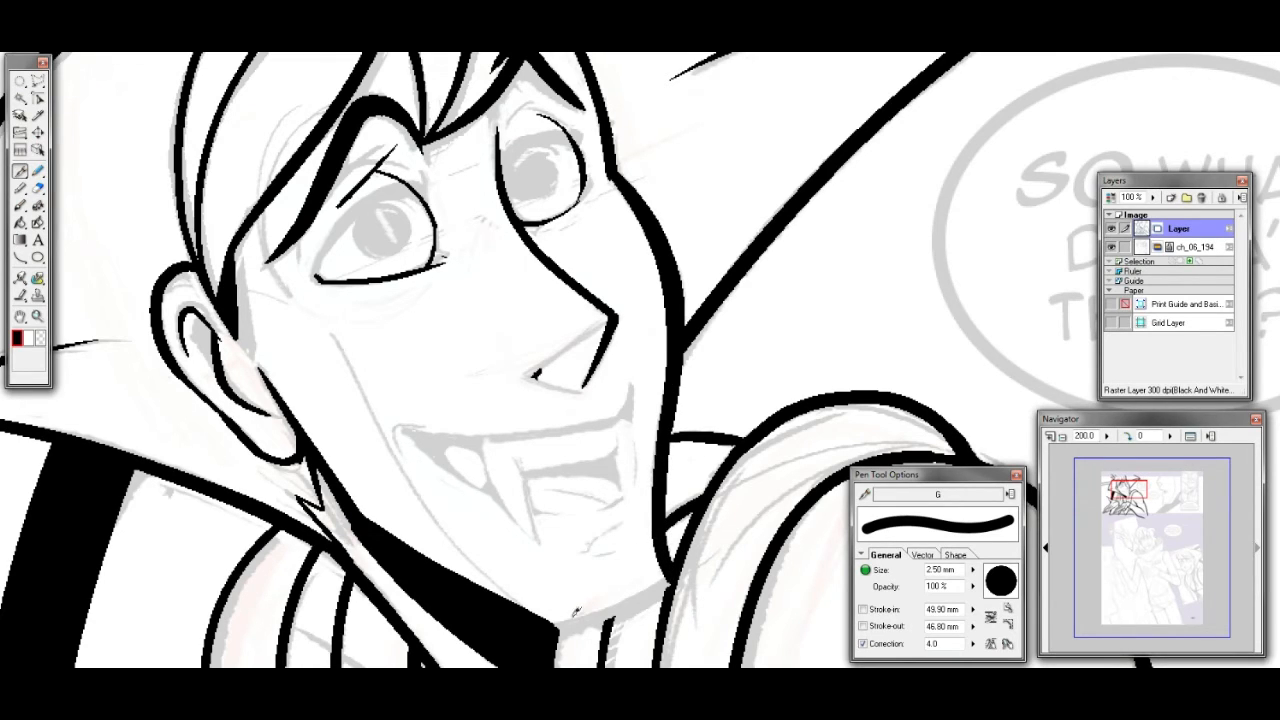
Ink the underside of the chin from the shadow's lower point to the right jaw corner, redoing the stroke until it fits
mouse_move(550, 622)
mouse_down()
mouse_move(612, 616)
mouse_move(677, 584)
mouse_up()
key(ctrl+z)
drag(630, 602, 666, 585)
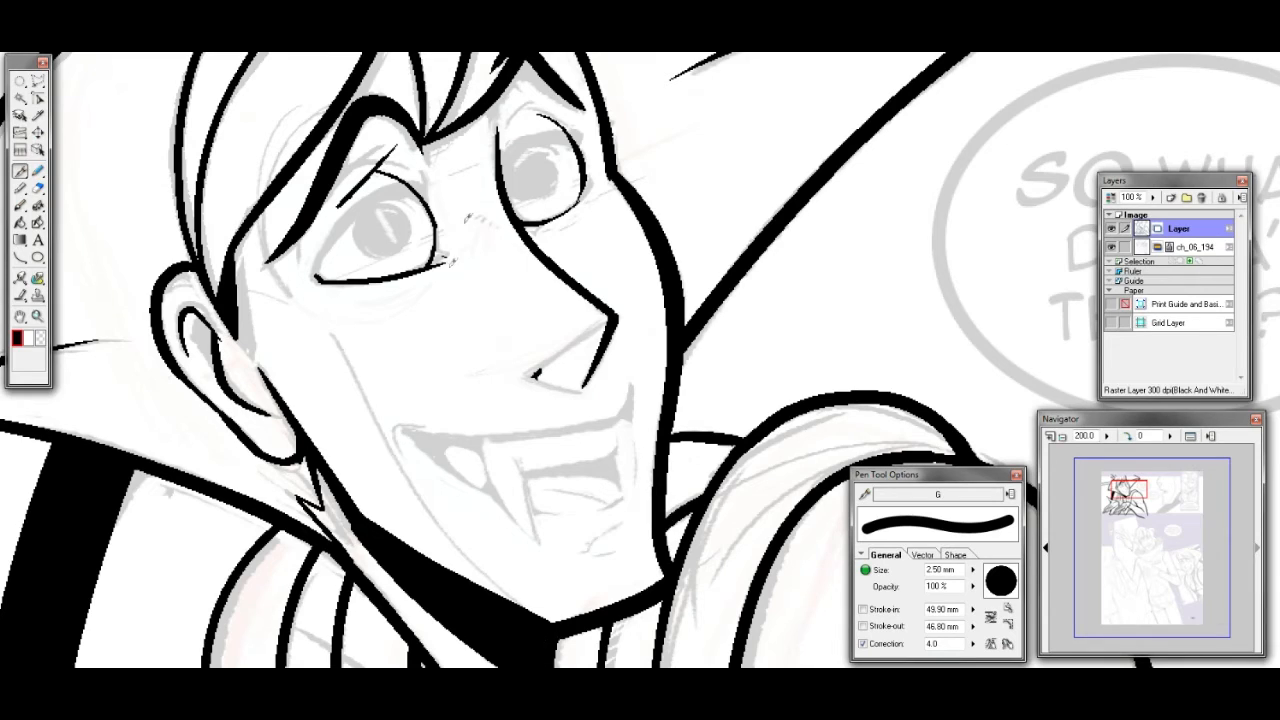
Ink the upper mouth line from the left corner to the upturned right corner with correction 2.0, redoing it until the curve fits
drag(407, 427, 485, 487)
key(ctrl+z)
drag(1140, 490, 1138, 495)
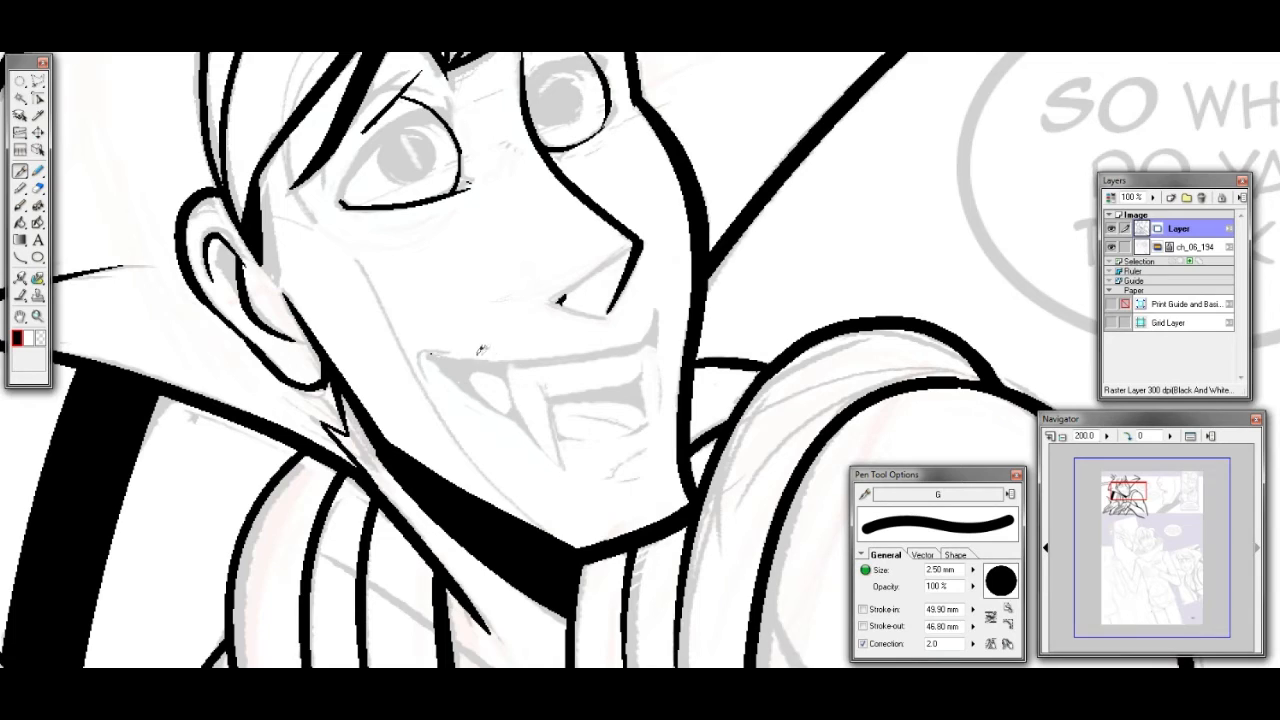
drag(428, 352, 561, 358)
key(ctrl+z)
drag(430, 353, 538, 364)
key(ctrl+z)
mouse_move(435, 349)
mouse_down()
mouse_move(540, 360)
mouse_move(642, 338)
mouse_move(658, 320)
mouse_up()
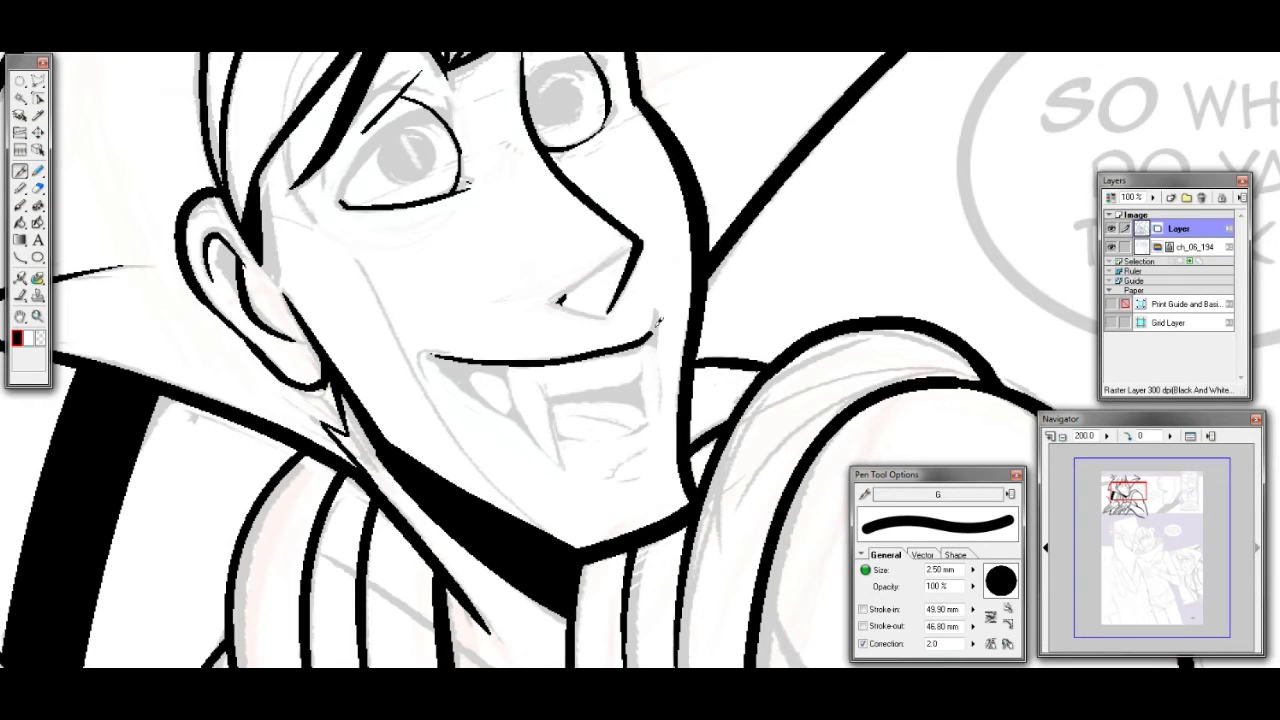
key(ctrl+z)
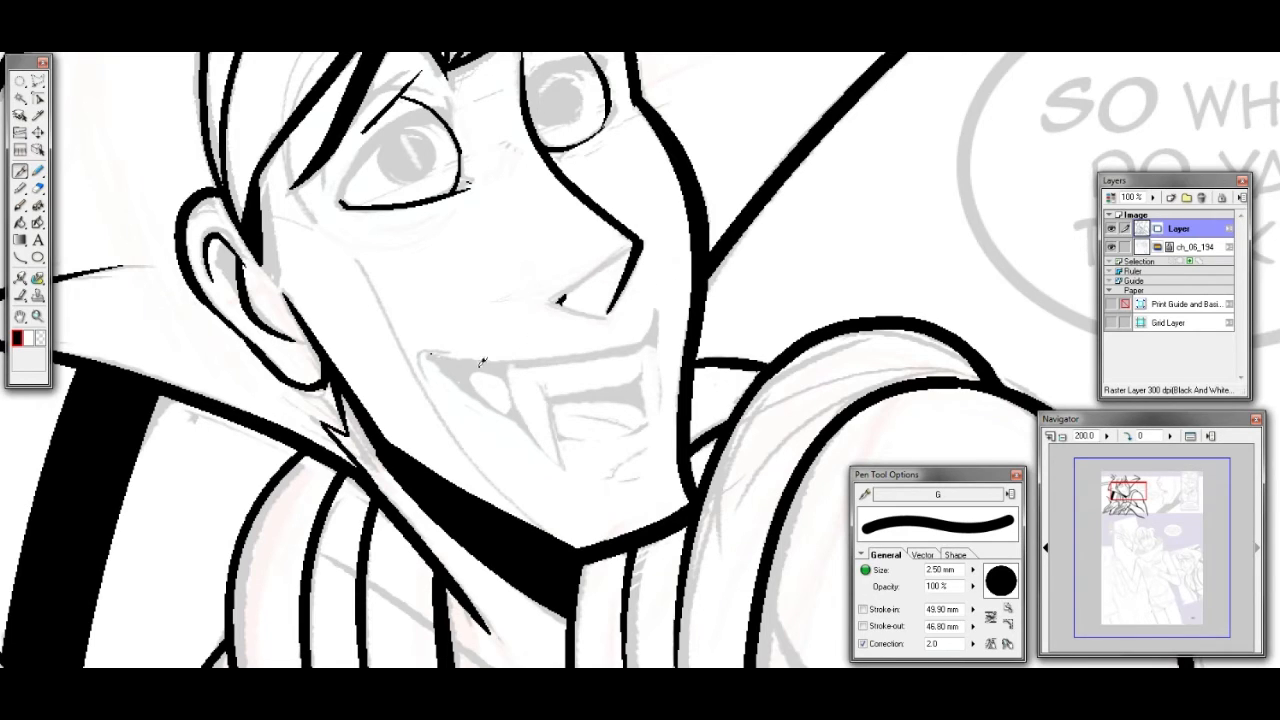
mouse_move(435, 349)
mouse_down()
mouse_move(601, 354)
mouse_move(656, 324)
mouse_up()
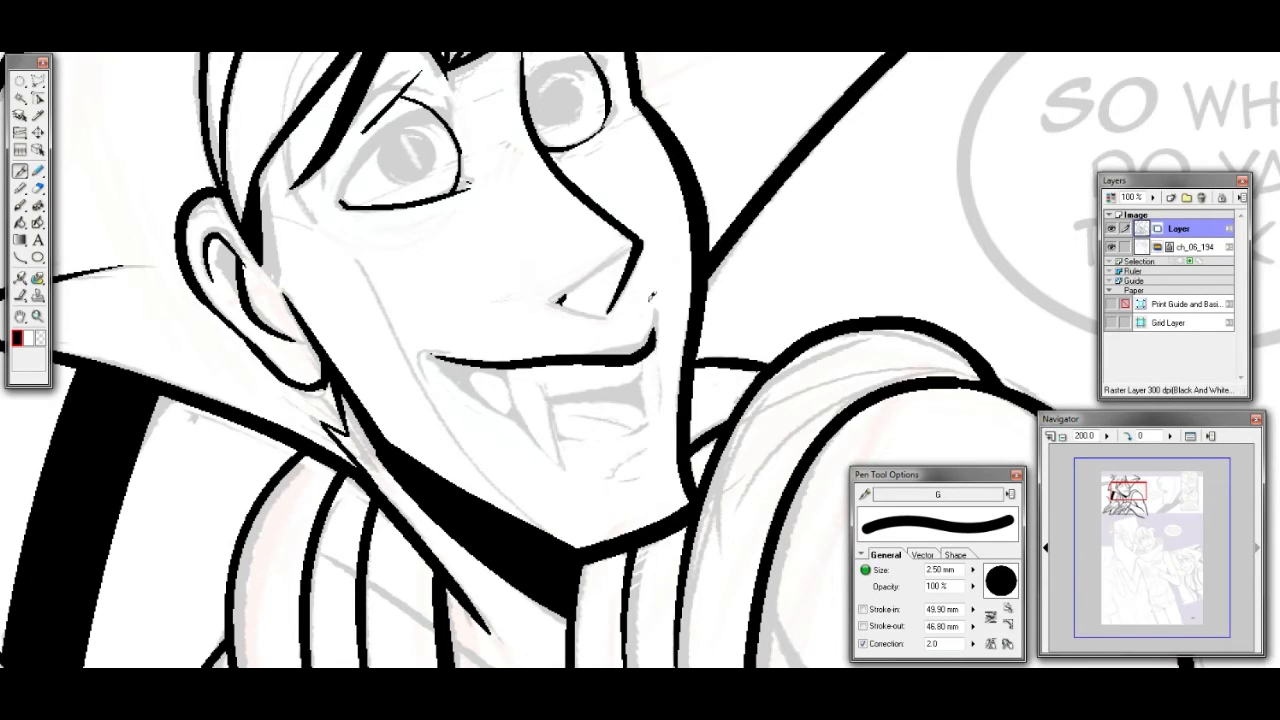
key(ctrl+z)
mouse_move(436, 351)
mouse_down()
mouse_move(472, 370)
mouse_move(640, 338)
mouse_move(656, 312)
mouse_up()
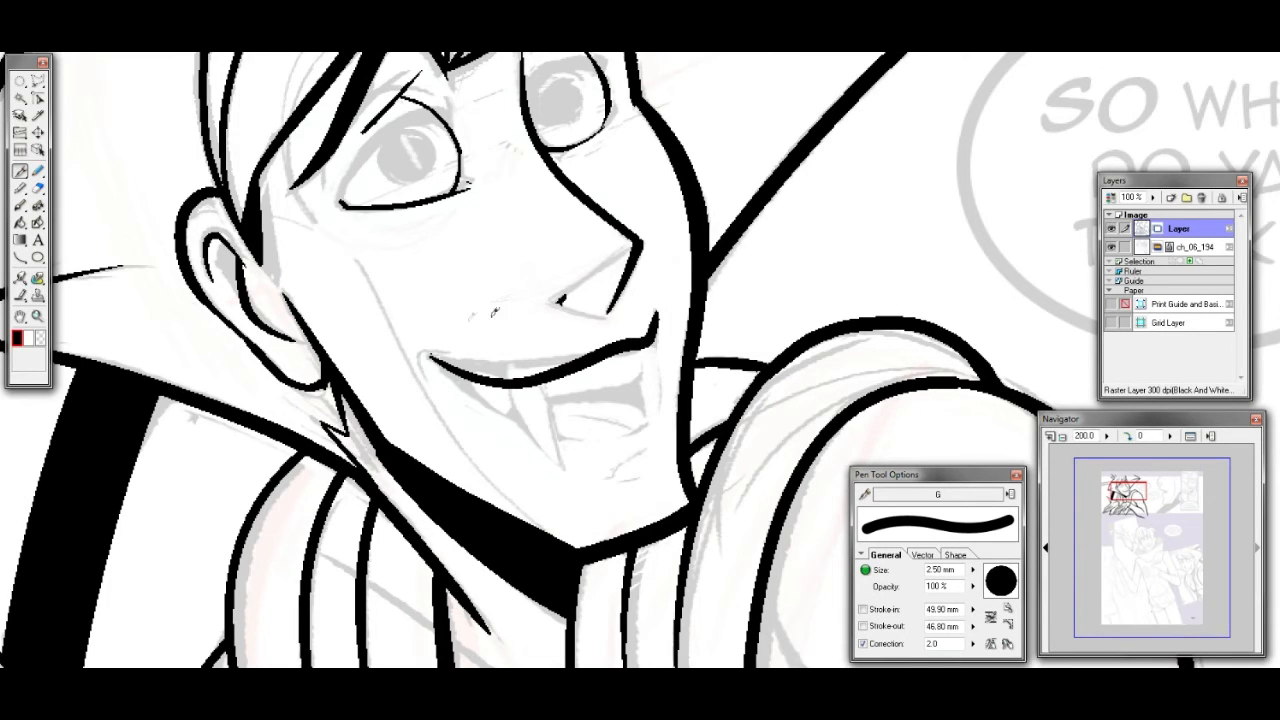
Ink the curved lower mouth line from the left part of the upper line around to the right corner, retrying until it fits
mouse_move(436, 358)
mouse_down()
mouse_move(600, 448)
mouse_move(652, 461)
mouse_up()
key(ctrl+z)
drag(498, 357, 524, 406)
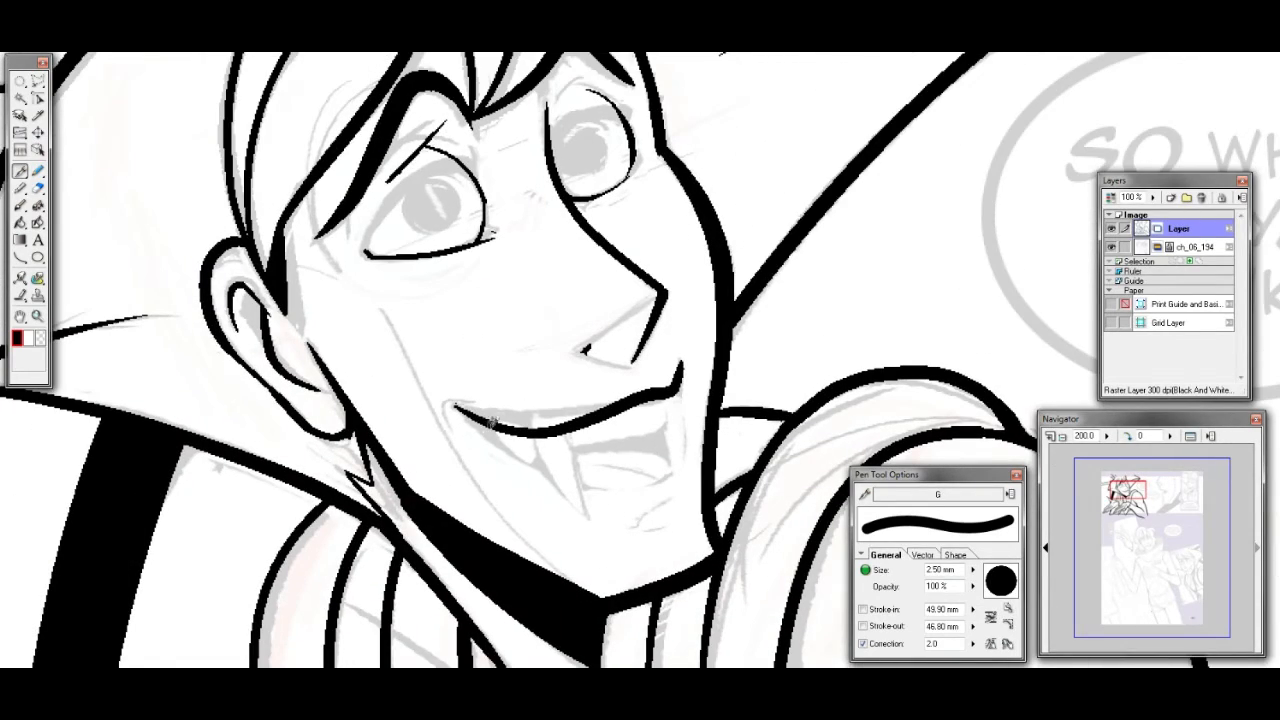
drag(558, 465, 646, 497)
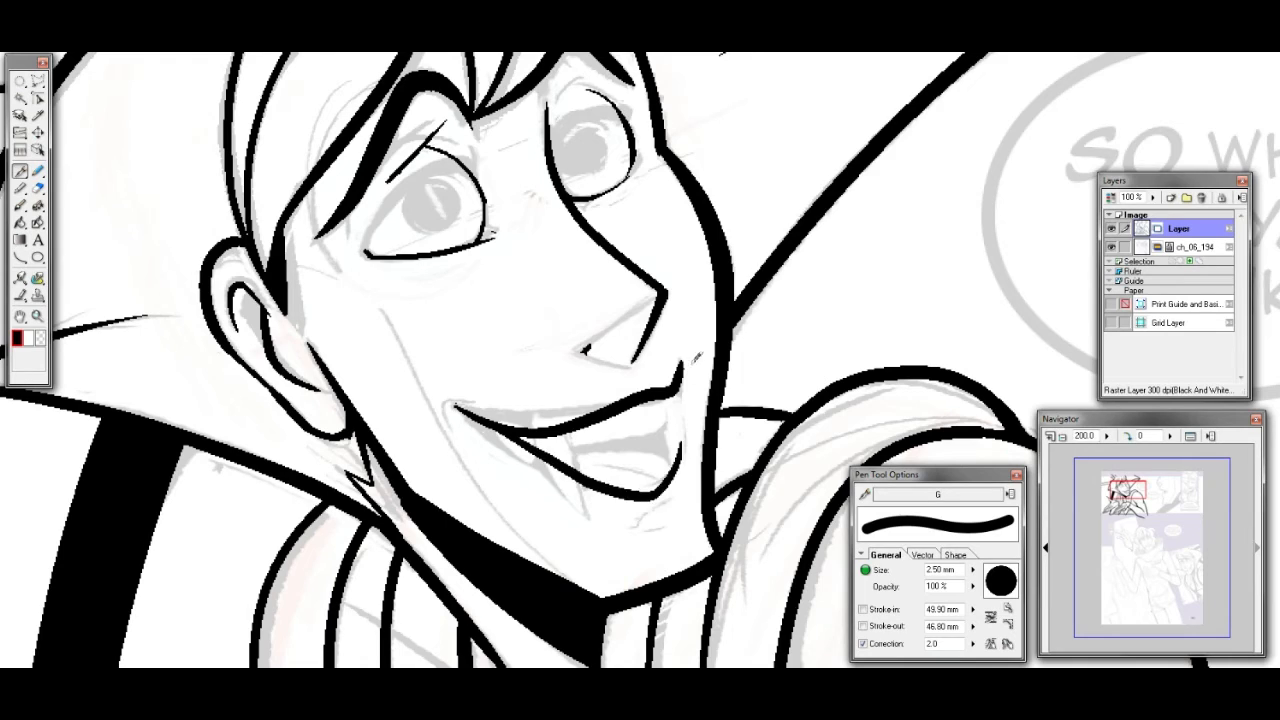
key(ctrl+z)
mouse_move(510, 438)
mouse_down()
mouse_move(666, 484)
mouse_move(676, 424)
mouse_up()
key(ctrl+z)
mouse_move(488, 424)
mouse_down()
mouse_move(553, 466)
mouse_move(674, 484)
mouse_move(684, 448)
mouse_up()
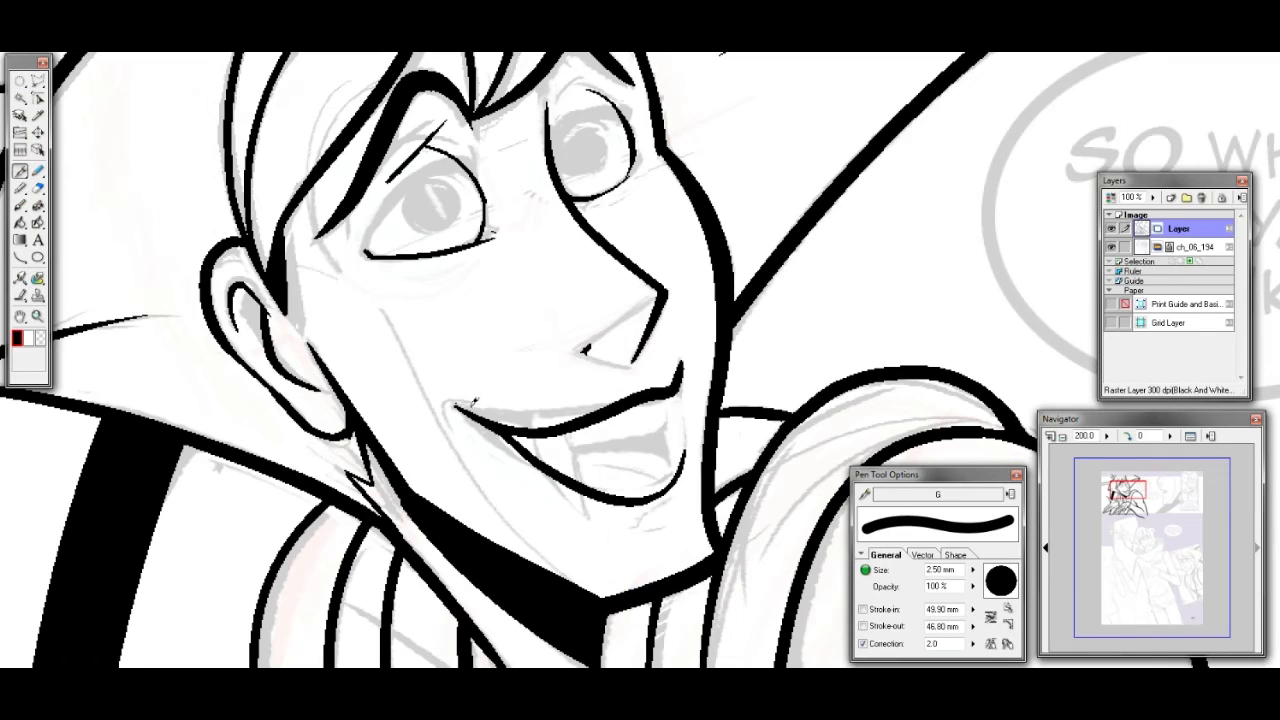
Erase the mouth line's overlong left end and ink a round dot at the left mouth corner
drag(459, 403, 476, 410)
key(ctrl+z)
click(38, 188)
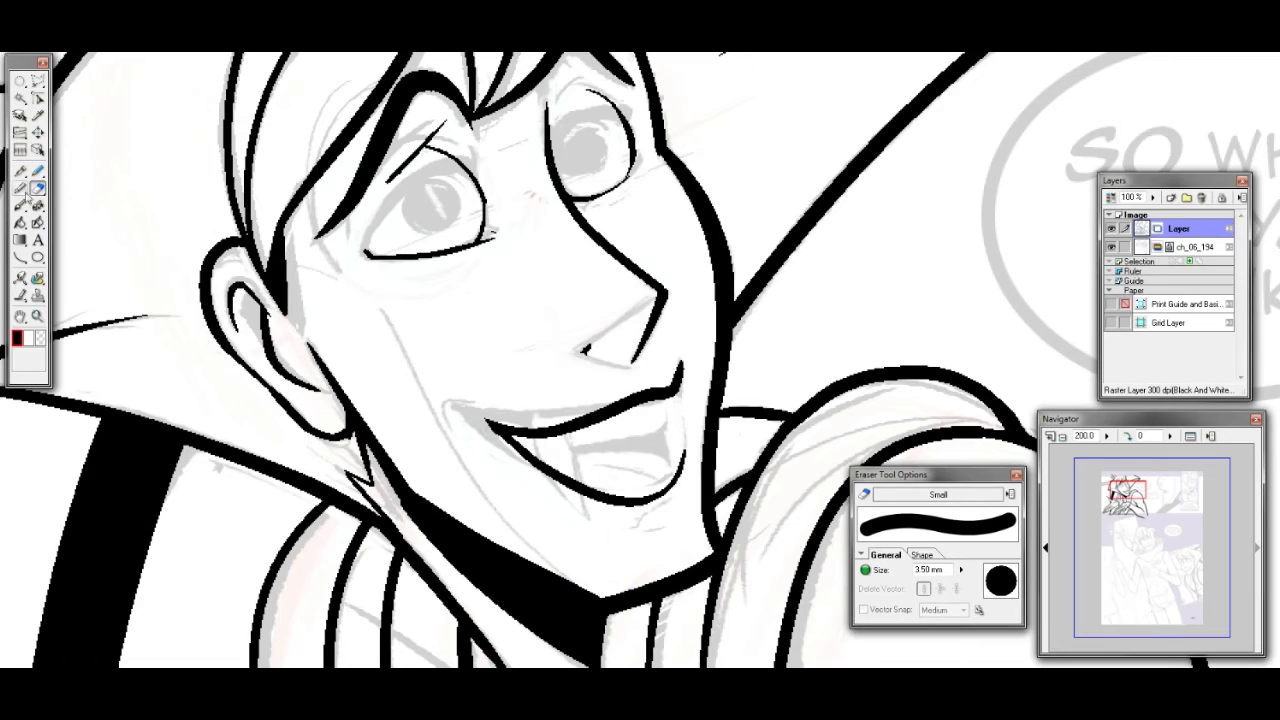
click(20, 171)
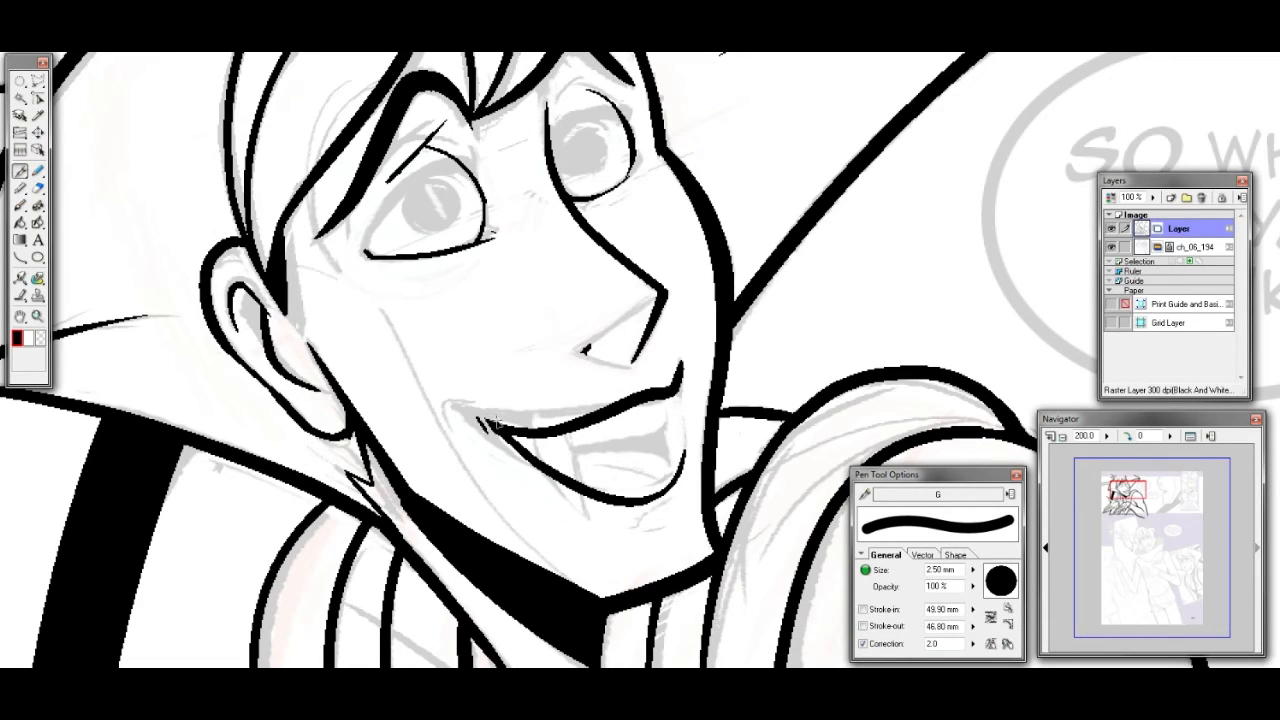
drag(474, 416, 492, 425)
key(ctrl+z)
click(477, 417)
Ink the lower edge of the upper teeth and the thin lines at the mouth's right corner
drag(588, 349, 538, 274)
drag(1124, 492, 1122, 491)
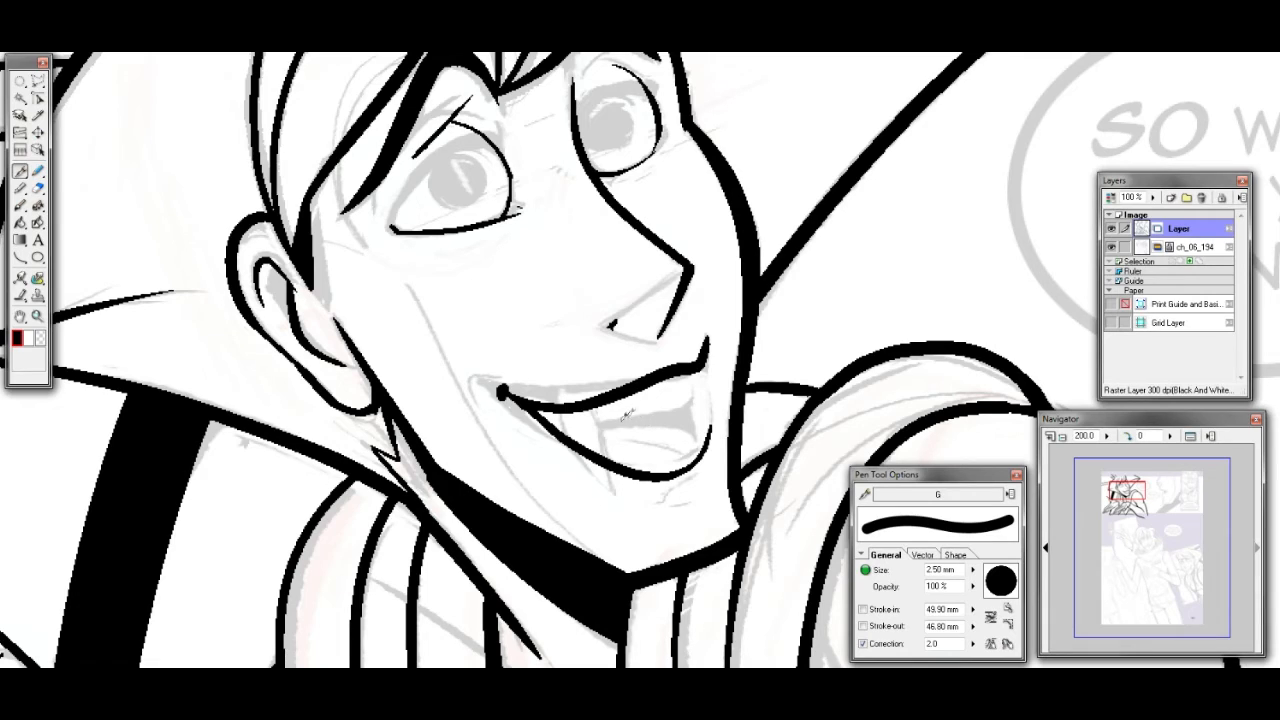
drag(606, 424, 701, 395)
key(ctrl+z)
drag(607, 424, 697, 396)
drag(705, 345, 699, 385)
drag(691, 416, 704, 451)
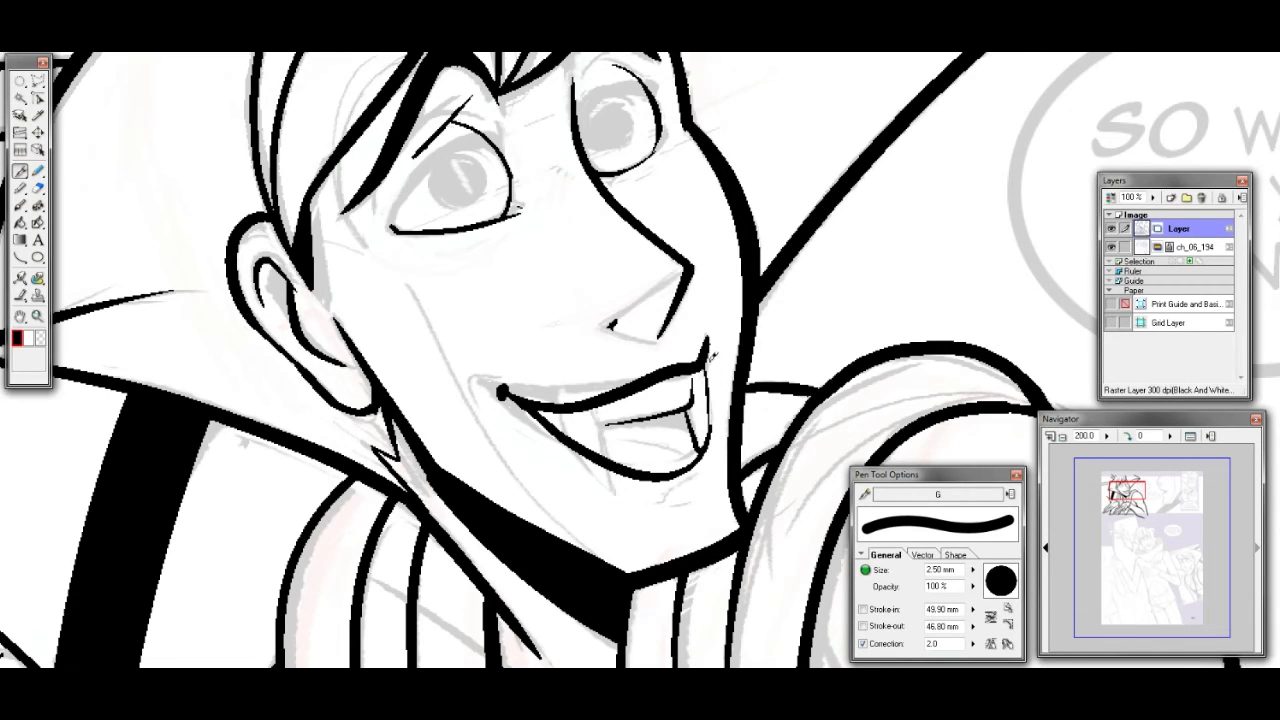
Ink the fang and tongue, black in the mouth's dark interior, and add the small crease below the lower lip
mouse_move(594, 421)
mouse_down()
mouse_move(630, 414)
mouse_move(566, 417)
mouse_move(576, 439)
mouse_move(600, 419)
mouse_move(617, 463)
mouse_move(623, 424)
mouse_move(618, 439)
mouse_move(596, 417)
mouse_move(610, 460)
mouse_up()
key(ctrl+z)
drag(650, 418, 700, 456)
key(ctrl+z)
drag(666, 408, 698, 455)
key(ctrl+z)
mouse_move(642, 421)
mouse_down()
mouse_move(686, 435)
mouse_move(698, 456)
mouse_up()
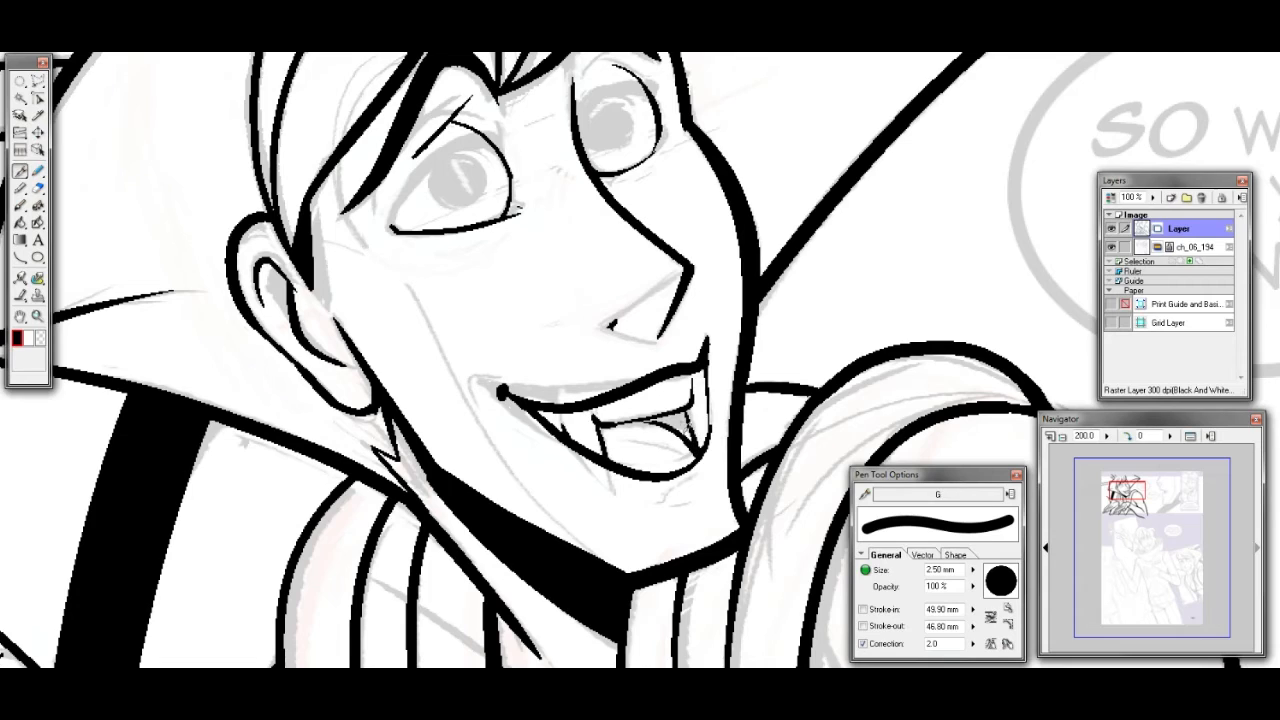
mouse_move(648, 418)
mouse_down()
mouse_move(686, 412)
mouse_move(675, 420)
mouse_move(693, 427)
mouse_move(686, 409)
mouse_move(696, 435)
mouse_move(688, 405)
mouse_move(700, 429)
mouse_move(683, 411)
mouse_move(650, 433)
mouse_move(631, 425)
mouse_move(686, 459)
mouse_move(635, 425)
mouse_move(671, 452)
mouse_move(659, 503)
mouse_up()
key(ctrl+z)
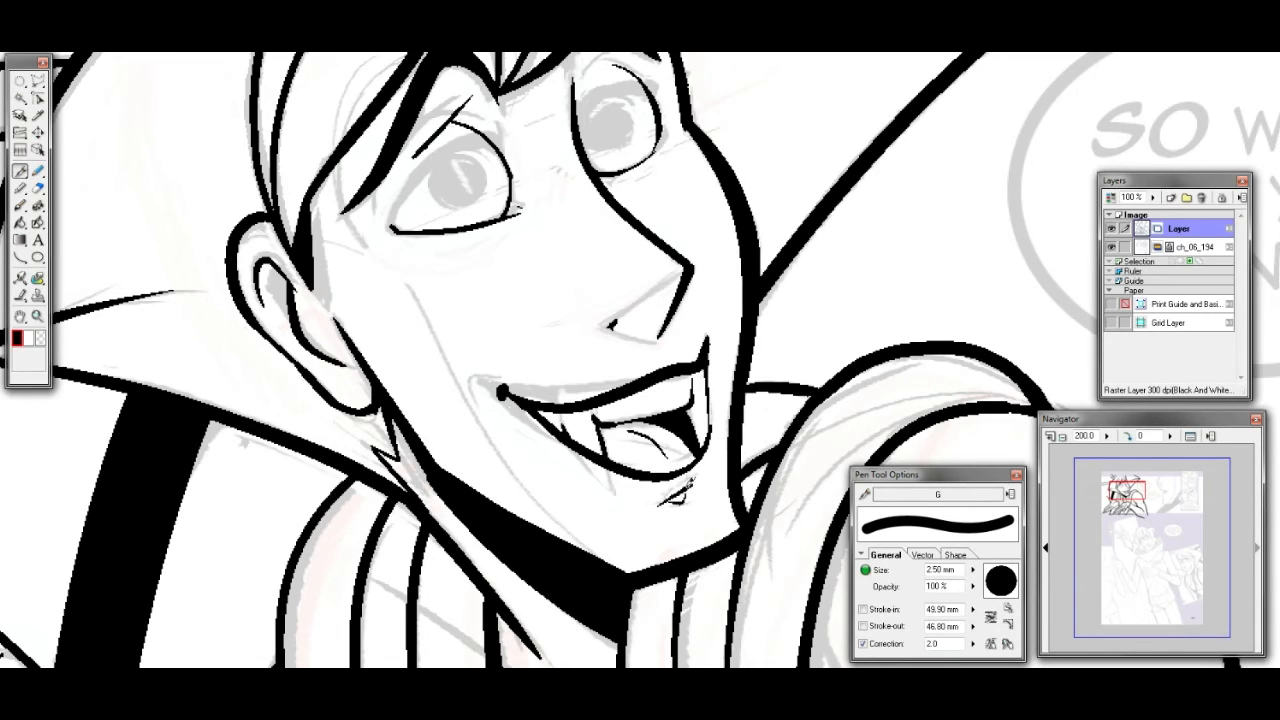
Ink the pupils of both eyes as solid black circles over the sketched irises
drag(1123, 493, 1119, 487)
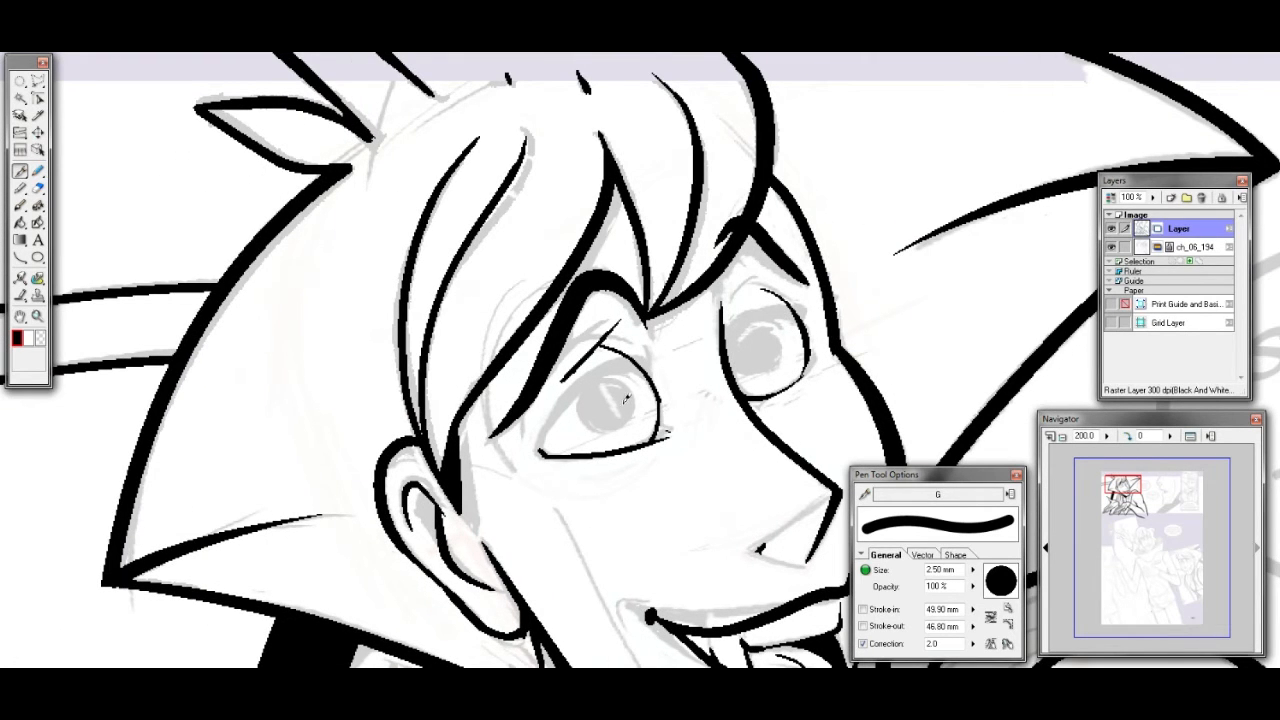
mouse_move(630, 390)
mouse_down()
mouse_move(604, 404)
mouse_move(622, 412)
mouse_move(626, 400)
mouse_up()
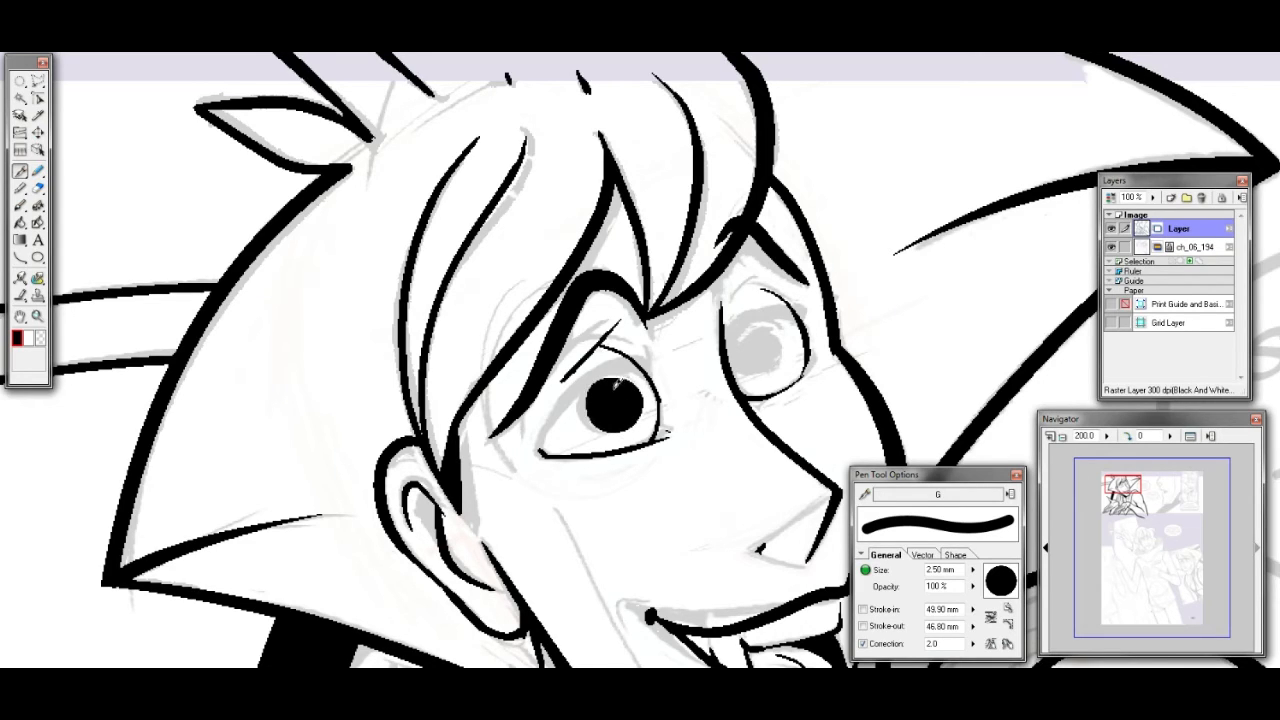
mouse_move(750, 344)
mouse_down()
mouse_move(745, 355)
mouse_move(768, 352)
mouse_move(760, 374)
mouse_move(772, 322)
mouse_up()
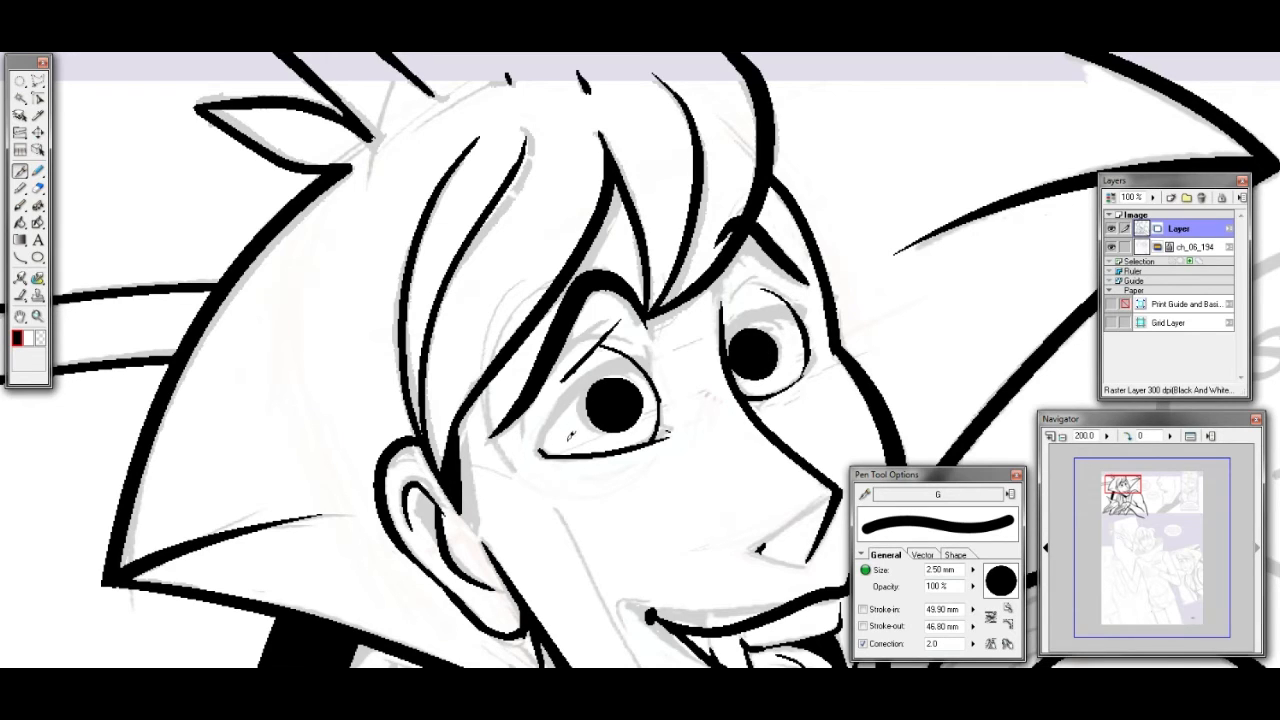
mouse_move(538, 452)
mouse_down()
mouse_move(624, 358)
mouse_move(646, 352)
mouse_move(655, 368)
mouse_up()
drag(666, 398, 672, 406)
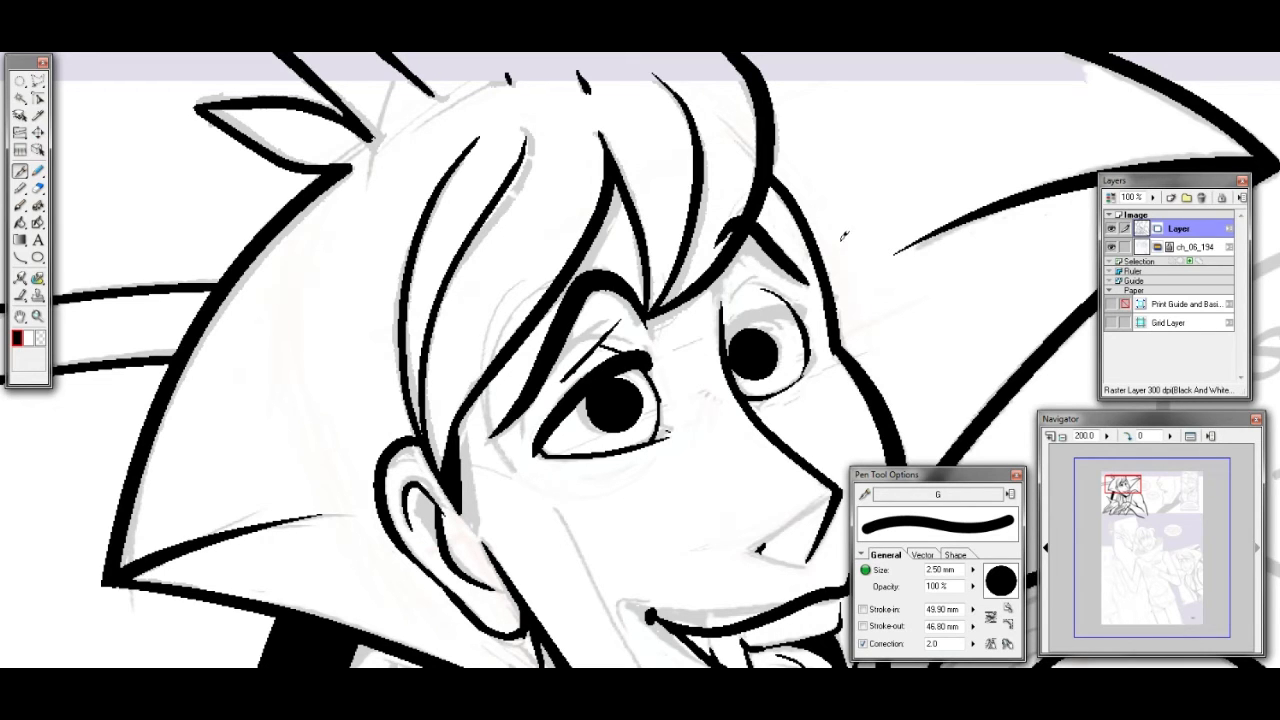
mouse_move(878, 306)
mouse_down()
mouse_move(678, 354)
mouse_move(730, 382)
mouse_up()
key(ctrl+z)
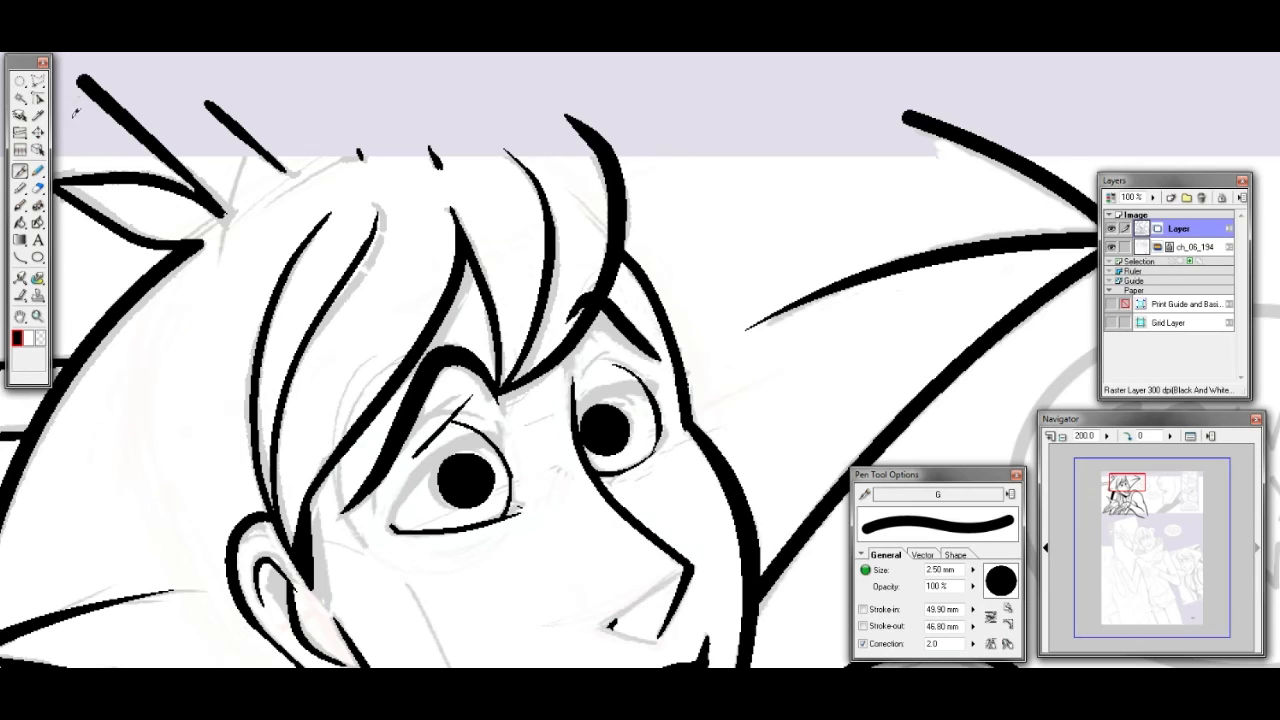
Cut the left eye's pupil, paste it as a separate layer and move it slightly to the right
click(19, 97)
click(466, 478)
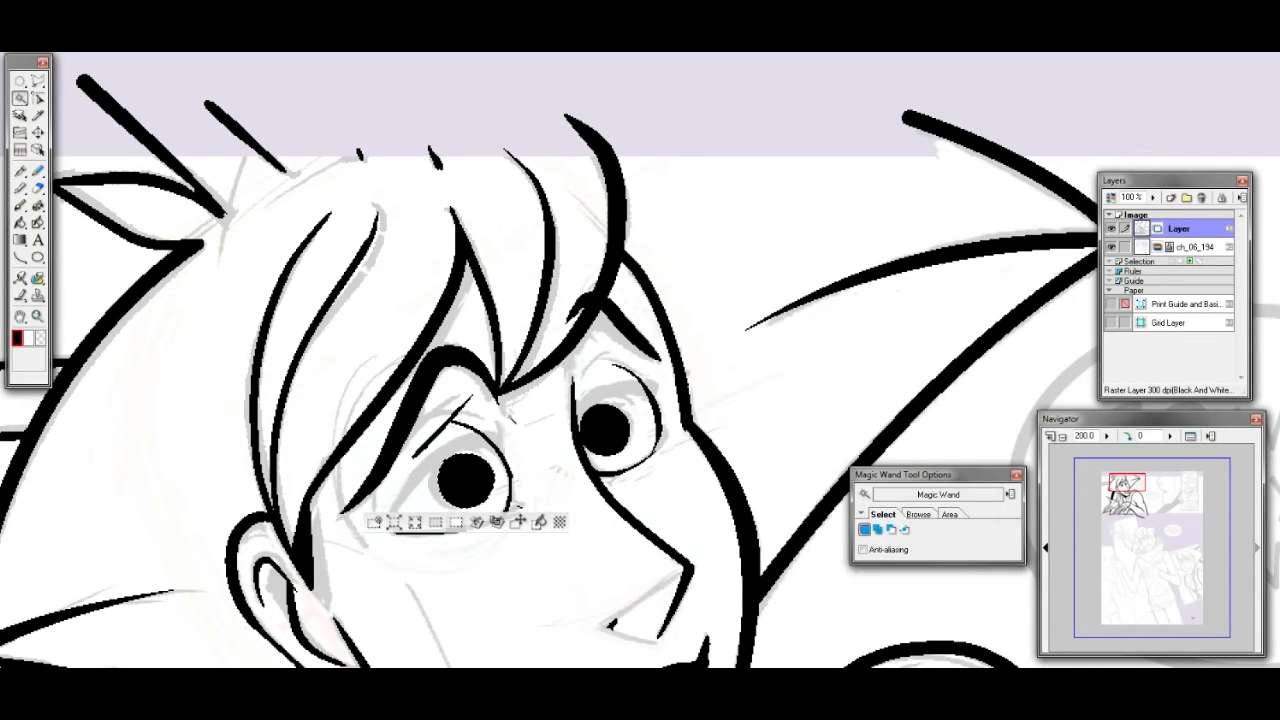
key(ctrl+x)
key(ctrl+v)
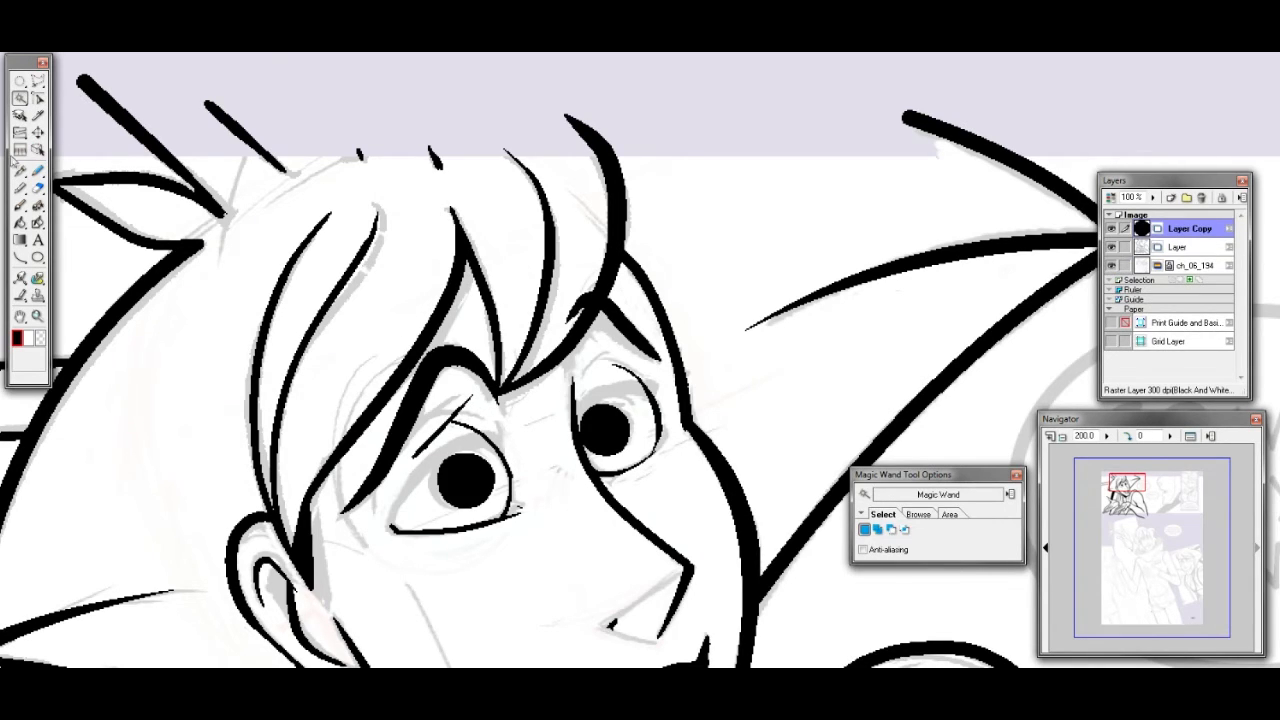
click(37, 132)
drag(467, 476, 471, 476)
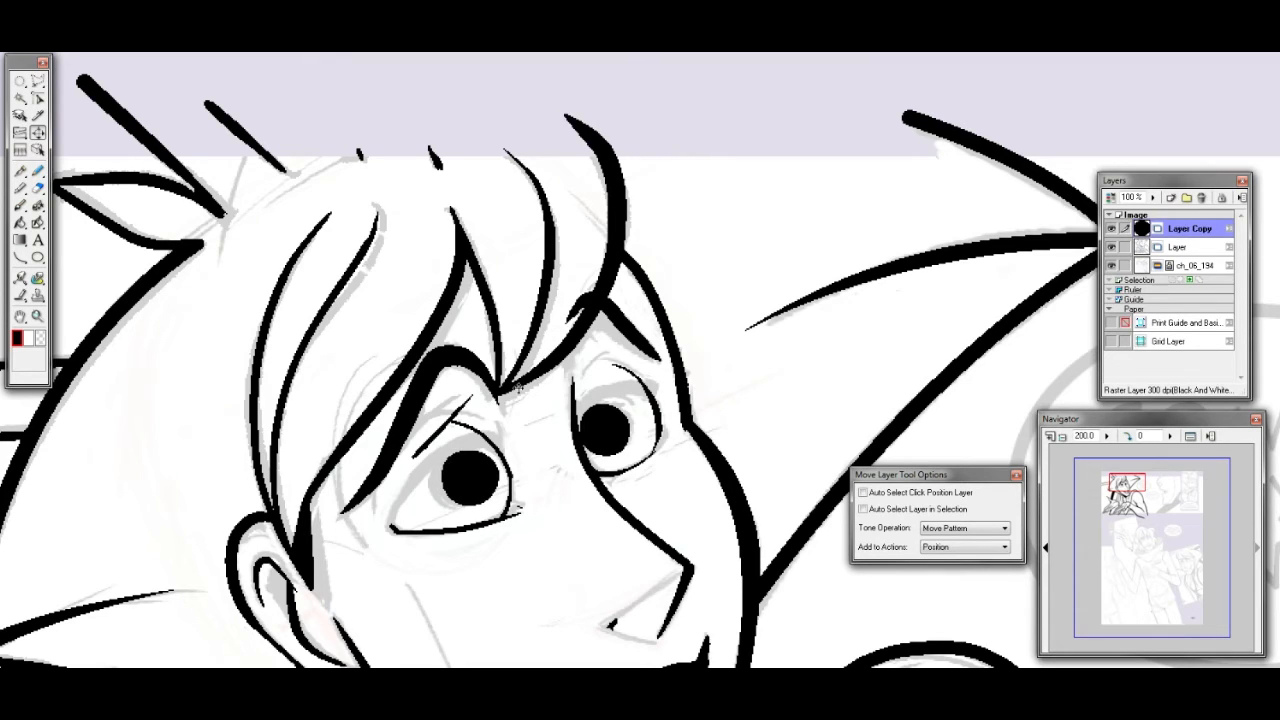
Merge the pasted pupil layer back into the ink layer and erase the lower tip of the left eyebrow
click(21, 171)
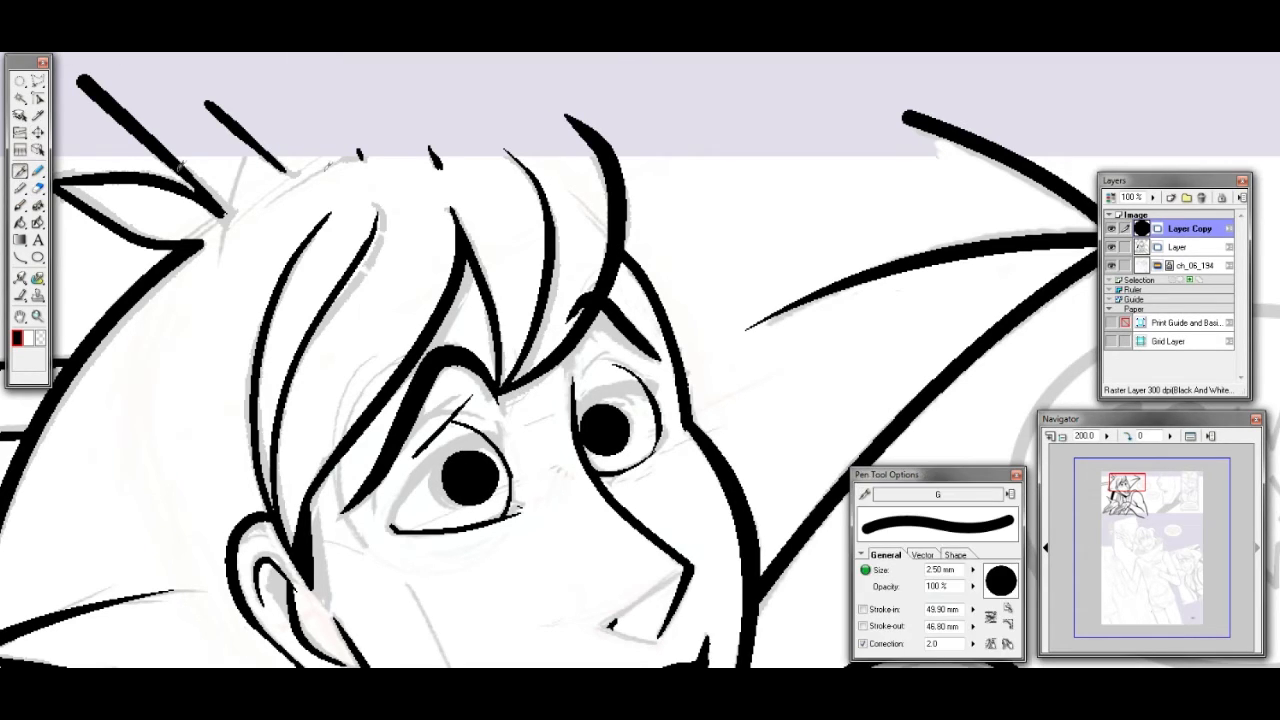
drag(1128, 486, 1123, 492)
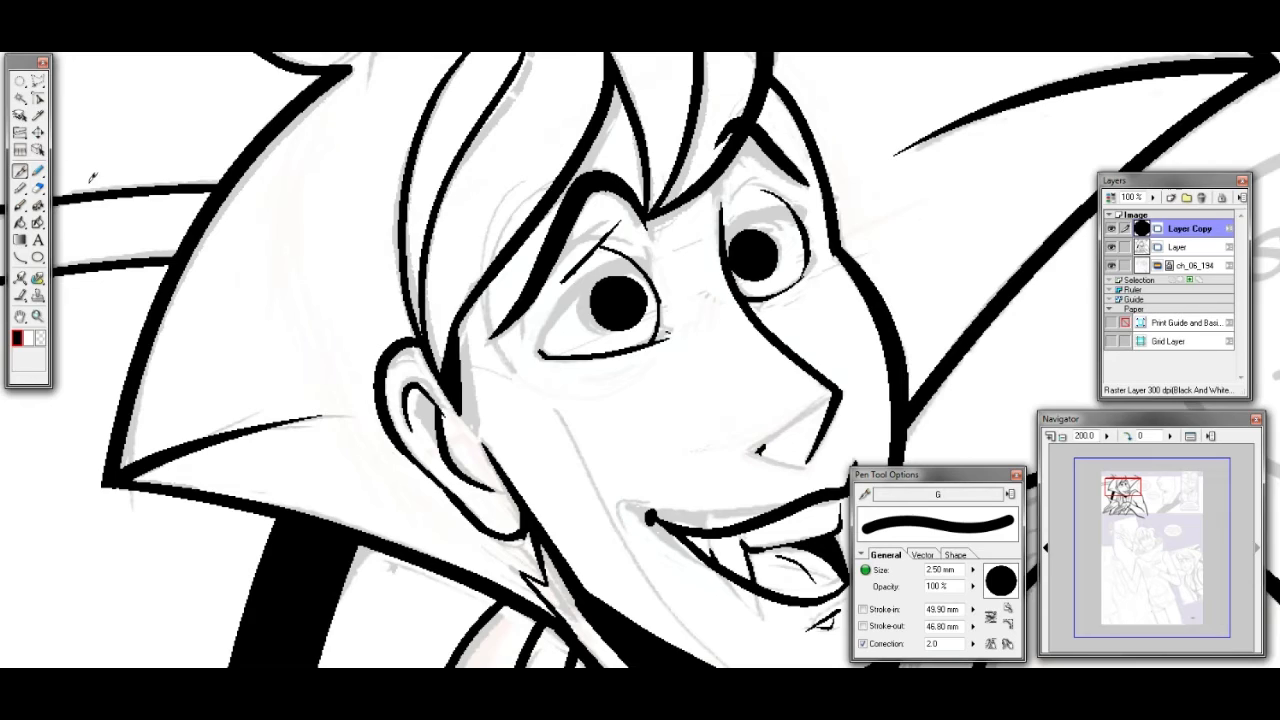
click(38, 188)
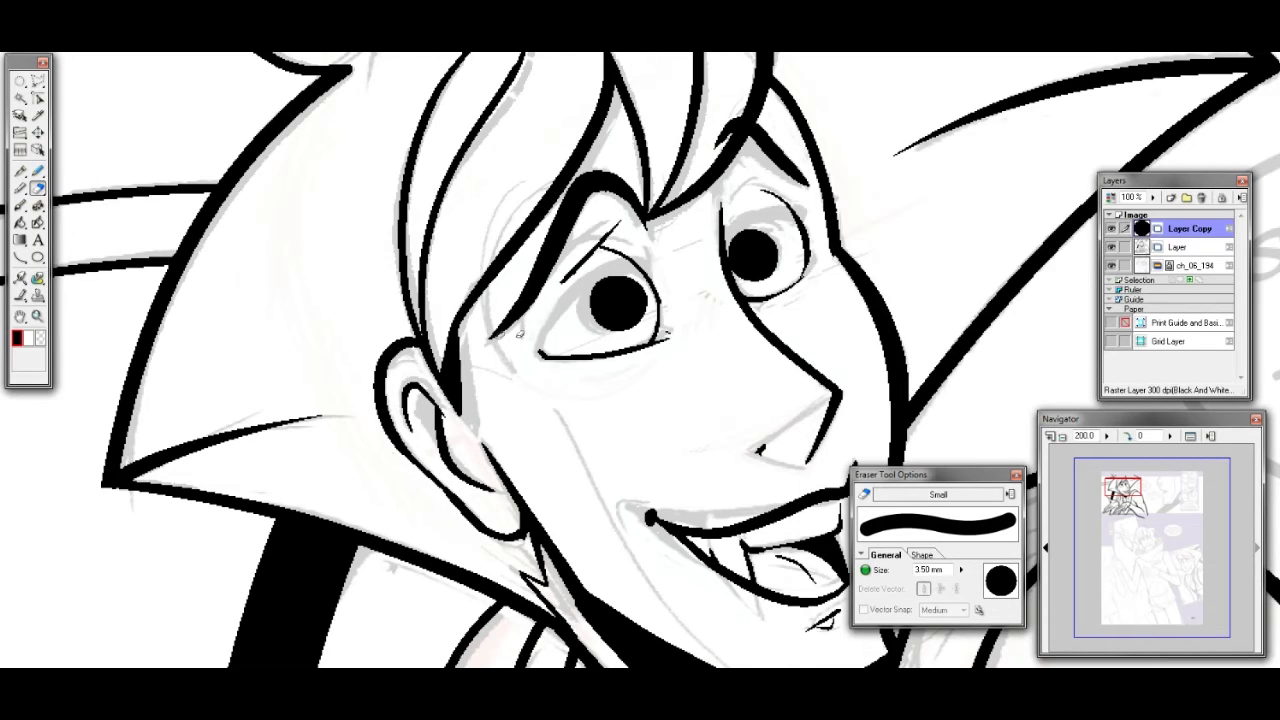
key(ctrl+e)
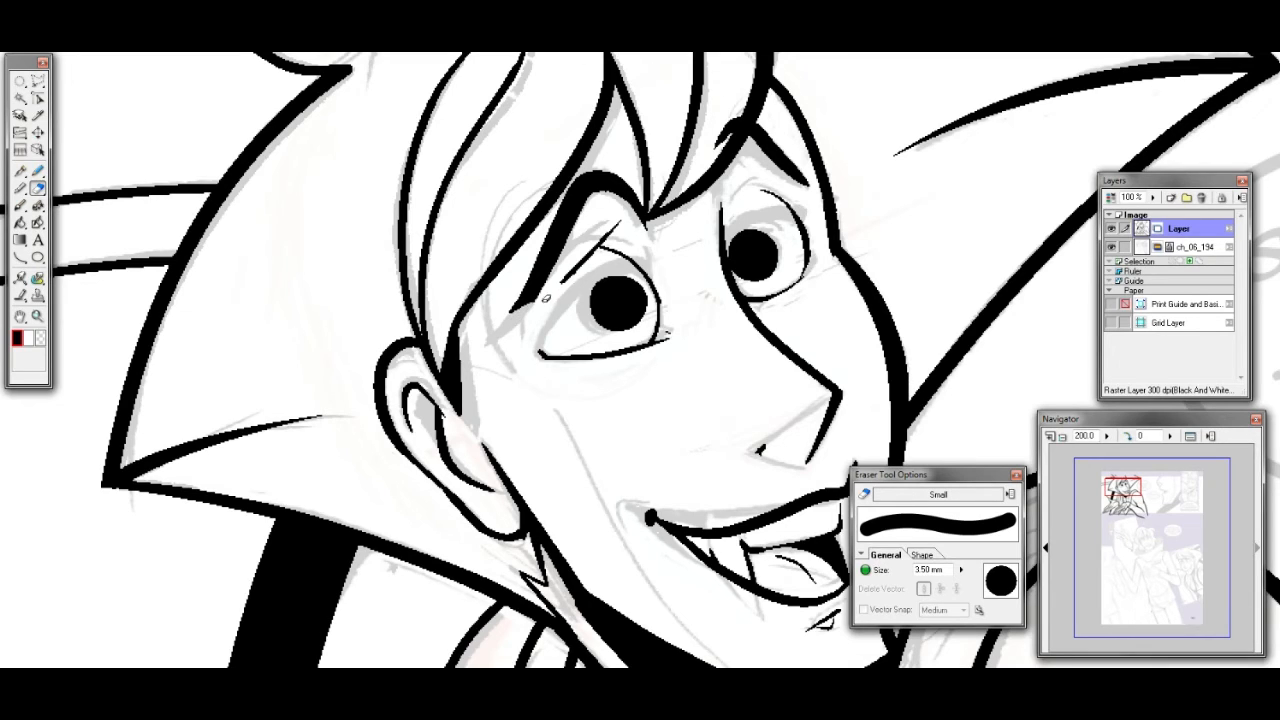
Ink a thick upper eyelid on the right eye with the Pen tool, redoing the stroke until it follows the eye's curve
click(21, 170)
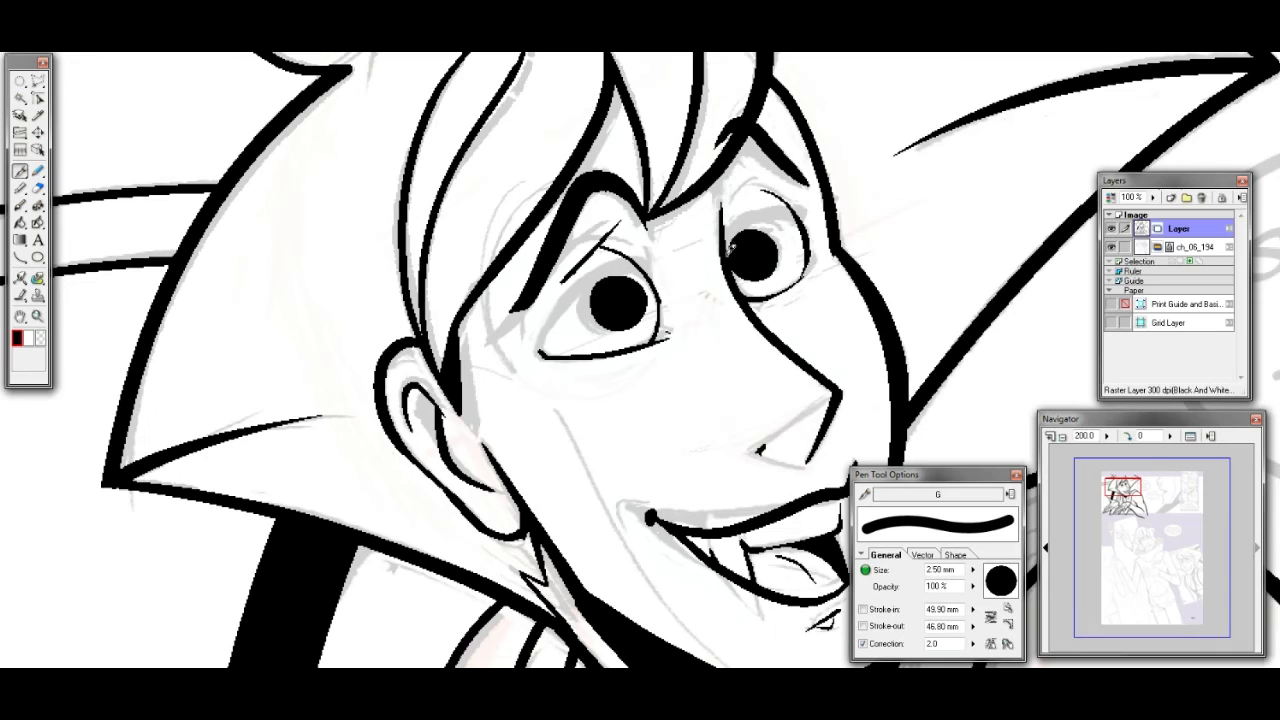
mouse_move(727, 246)
mouse_down()
mouse_move(755, 212)
mouse_move(808, 208)
mouse_up()
key(ctrl+z)
key(ctrl+z)
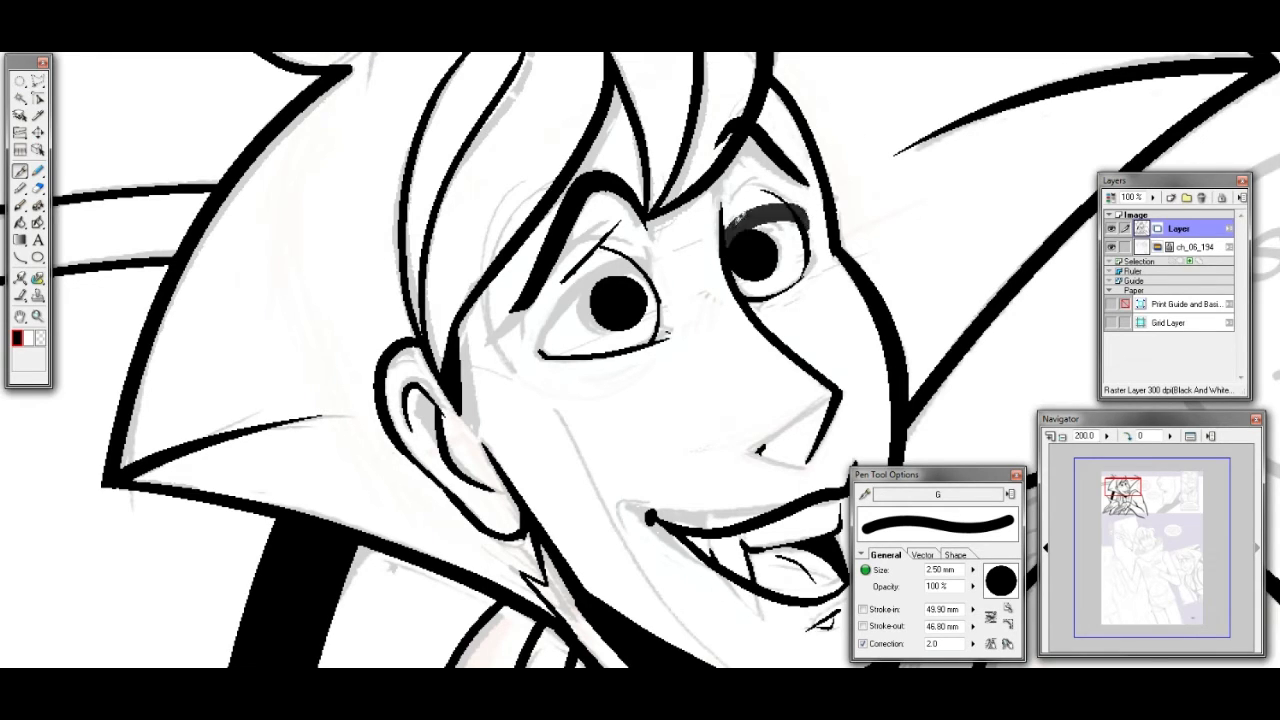
mouse_move(728, 248)
mouse_down()
mouse_move(756, 215)
mouse_move(795, 214)
mouse_move(812, 230)
mouse_up()
key(ctrl+z)
mouse_move(729, 246)
mouse_down()
mouse_move(740, 223)
mouse_move(803, 212)
mouse_up()
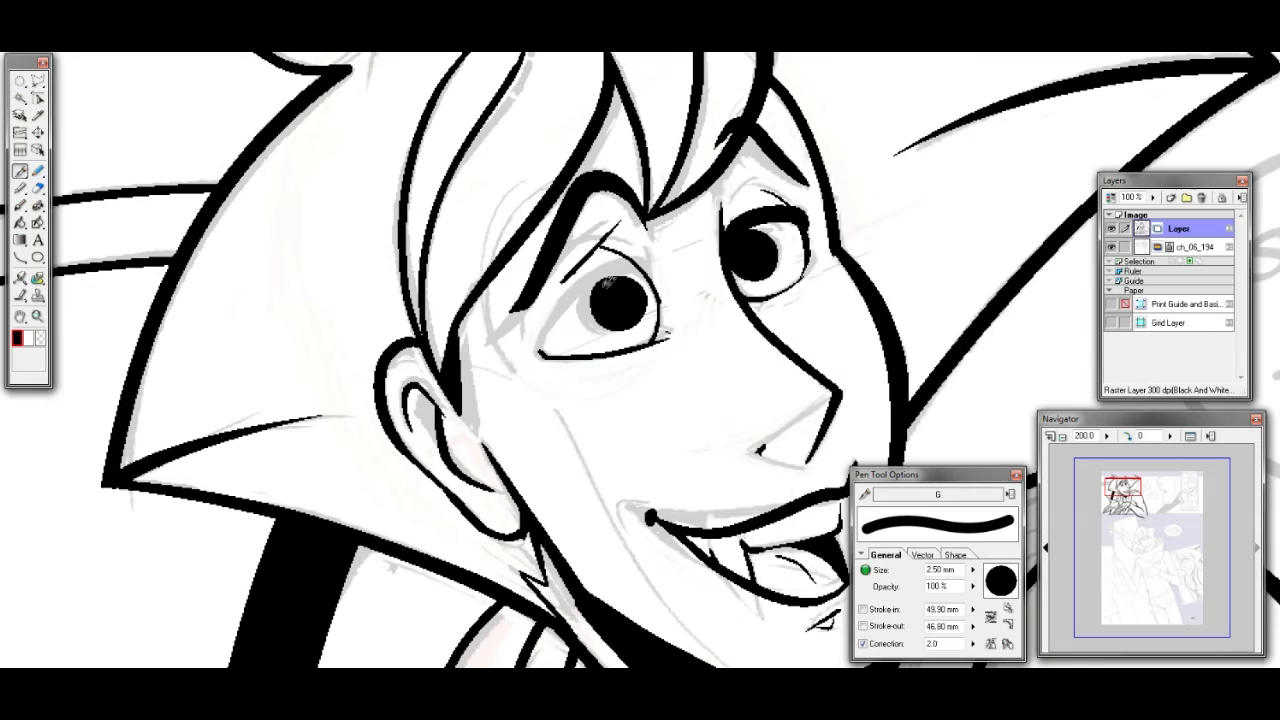
mouse_move(657, 262)
mouse_down()
mouse_move(585, 272)
mouse_move(530, 346)
mouse_up()
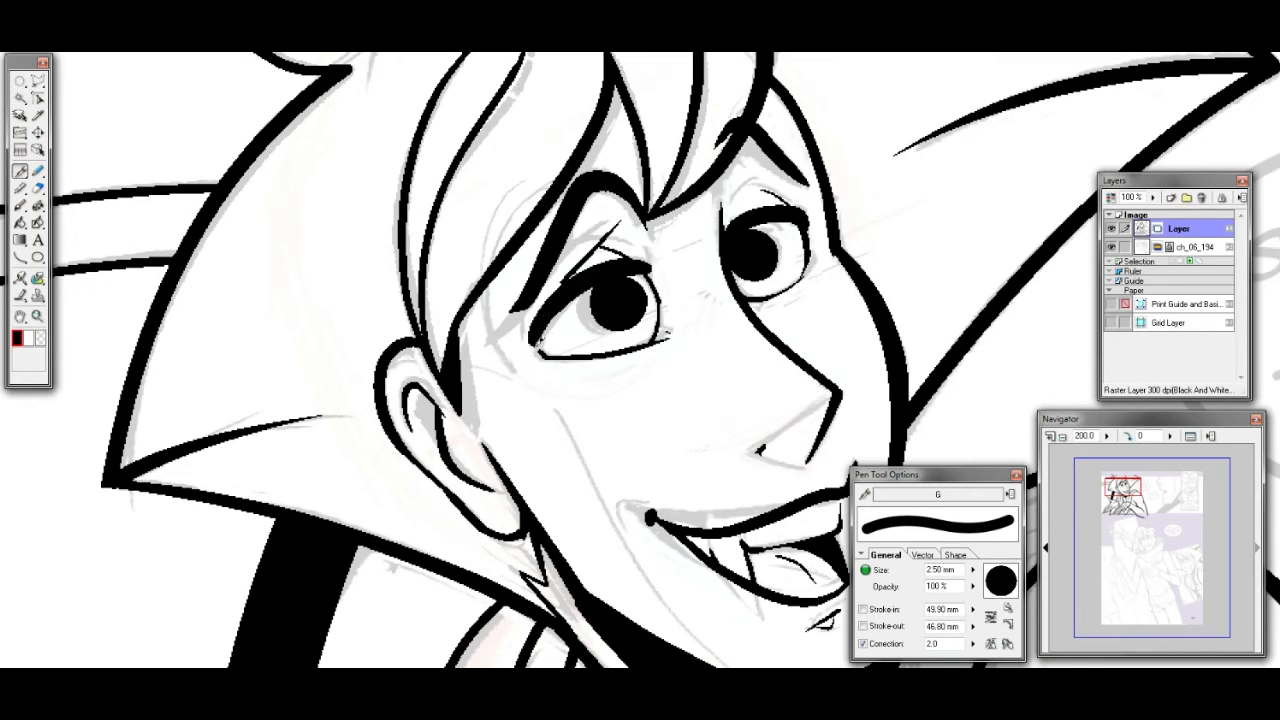
drag(1132, 488, 1136, 490)
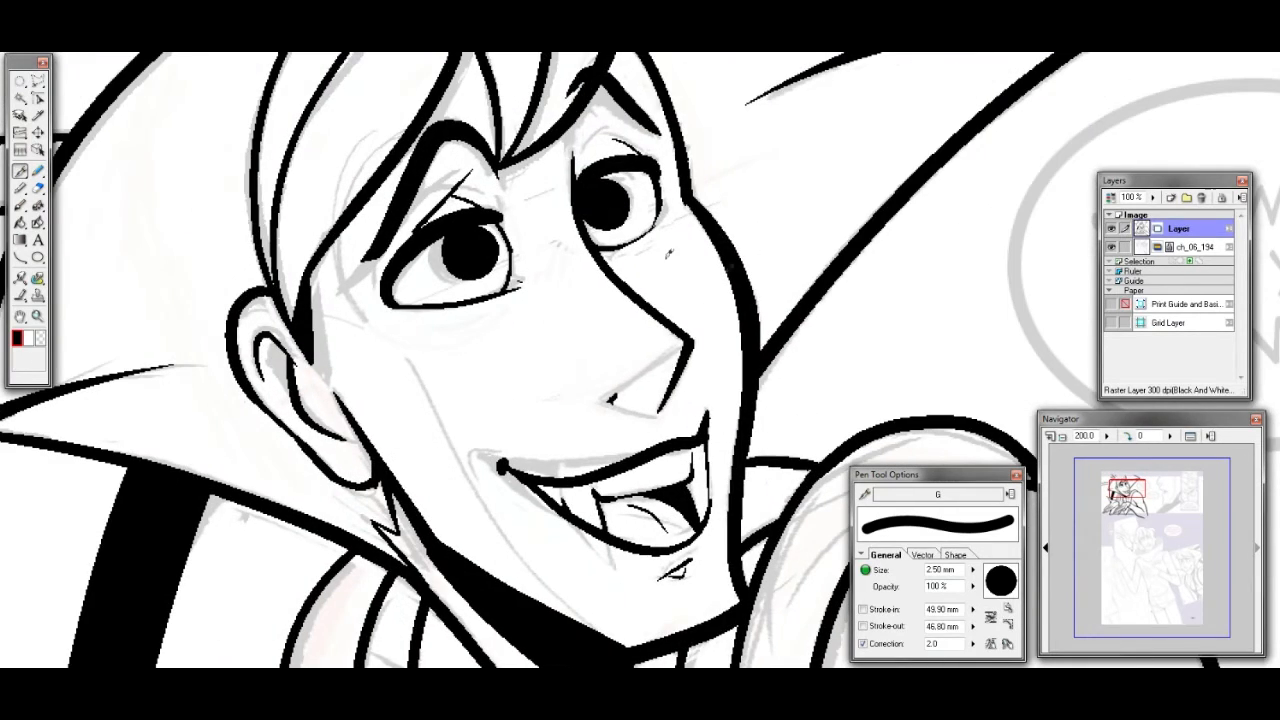
key(ctrl+z)
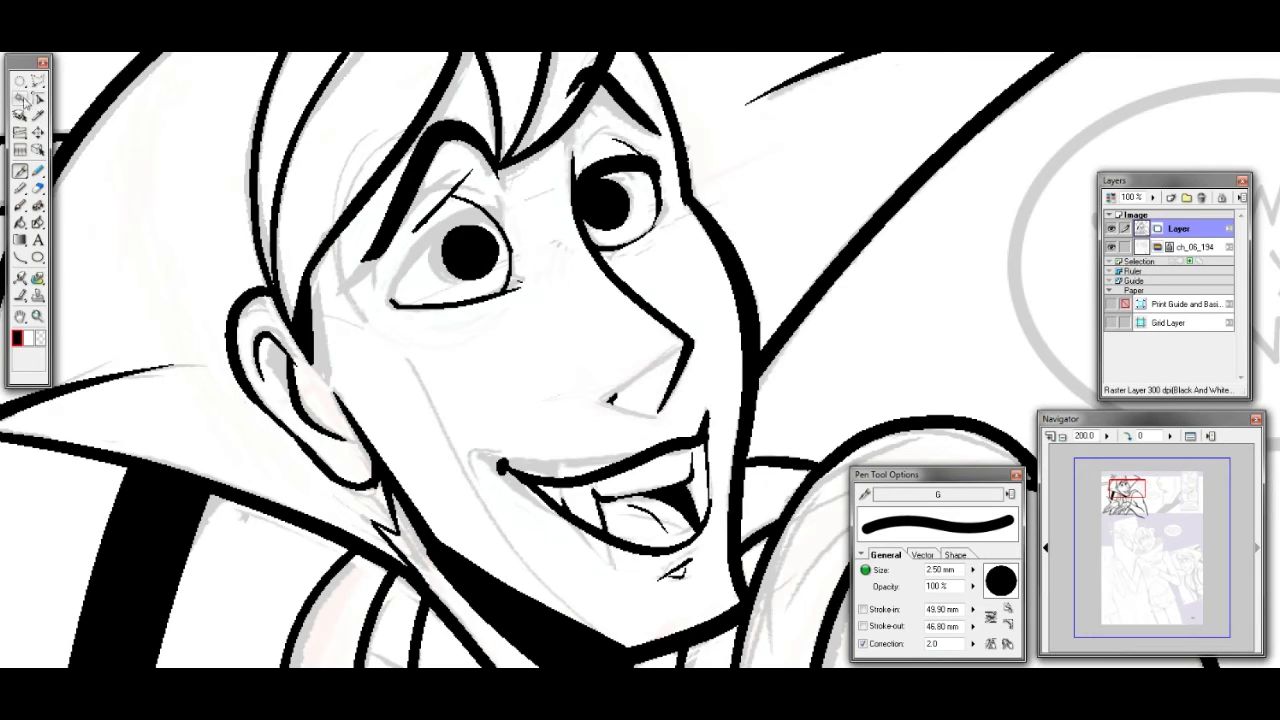
Erase the right eye's black pupil while keeping its eyelid and outline, and return to the Pen tool
click(38, 188)
mouse_move(622, 195)
mouse_down()
mouse_move(600, 210)
mouse_move(614, 218)
mouse_move(612, 193)
mouse_up()
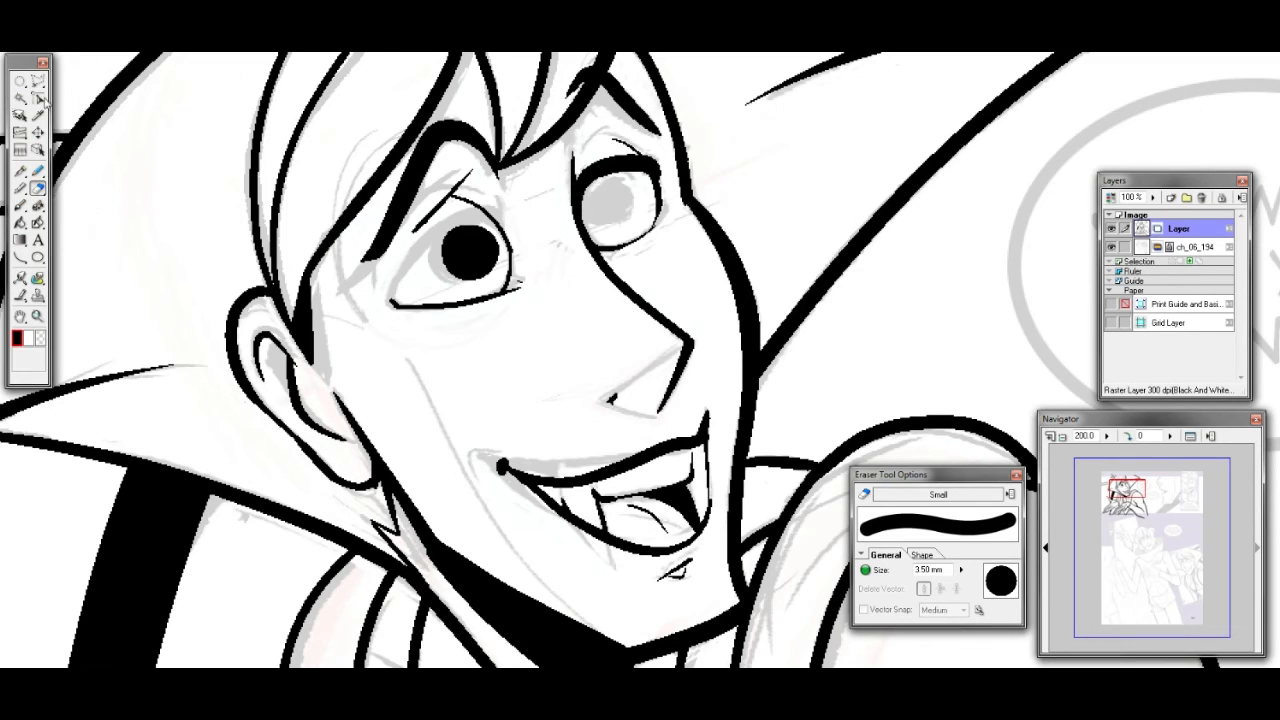
key(p)
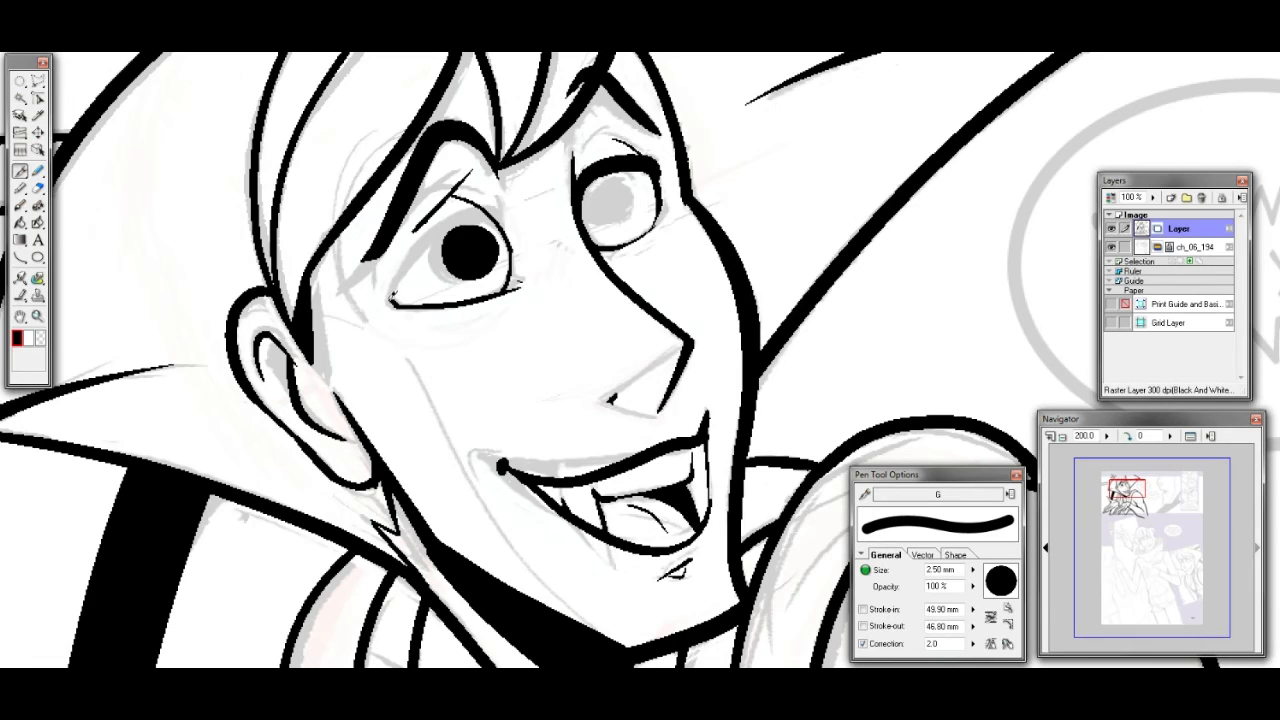
Ink a thick upper eyelid on the left eye and a solid black pupil in the right eye
mouse_move(382, 300)
mouse_down()
mouse_move(419, 242)
mouse_move(506, 209)
mouse_up()
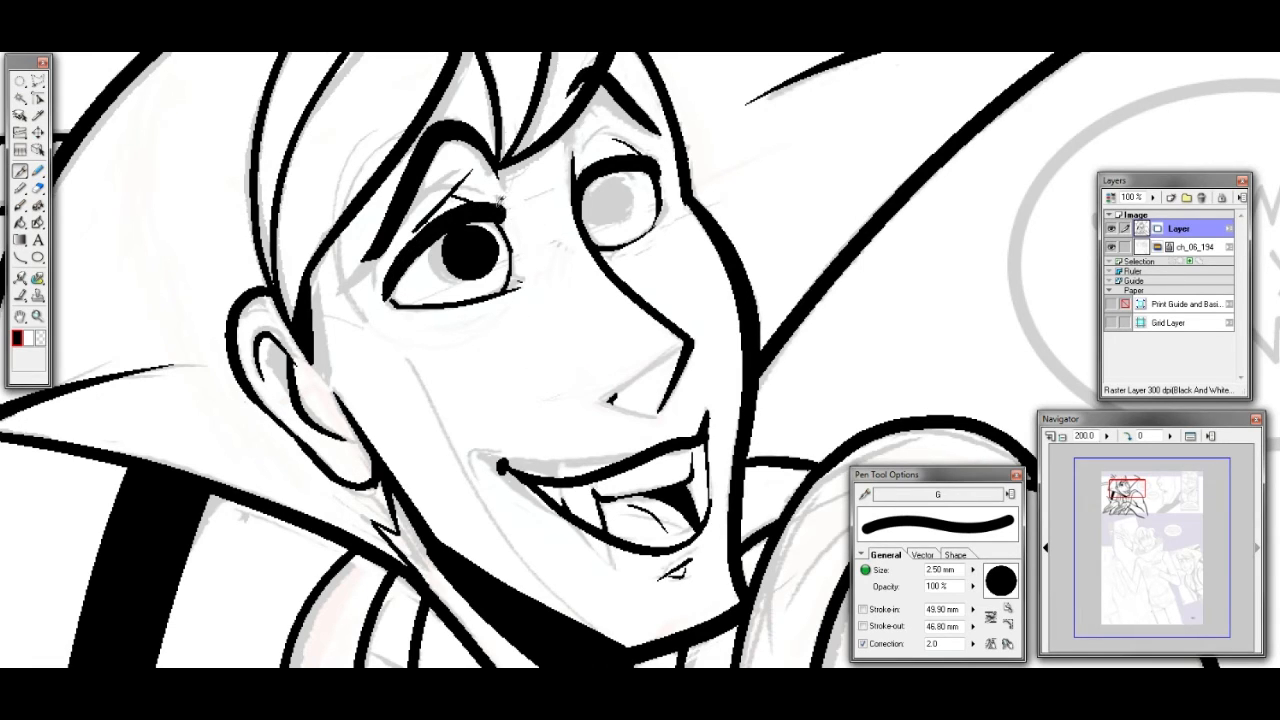
drag(478, 212, 494, 212)
drag(447, 209, 466, 187)
mouse_move(614, 178)
mouse_down()
mouse_move(610, 200)
mouse_move(625, 195)
mouse_move(605, 190)
mouse_move(620, 205)
mouse_move(605, 212)
mouse_move(620, 182)
mouse_up()
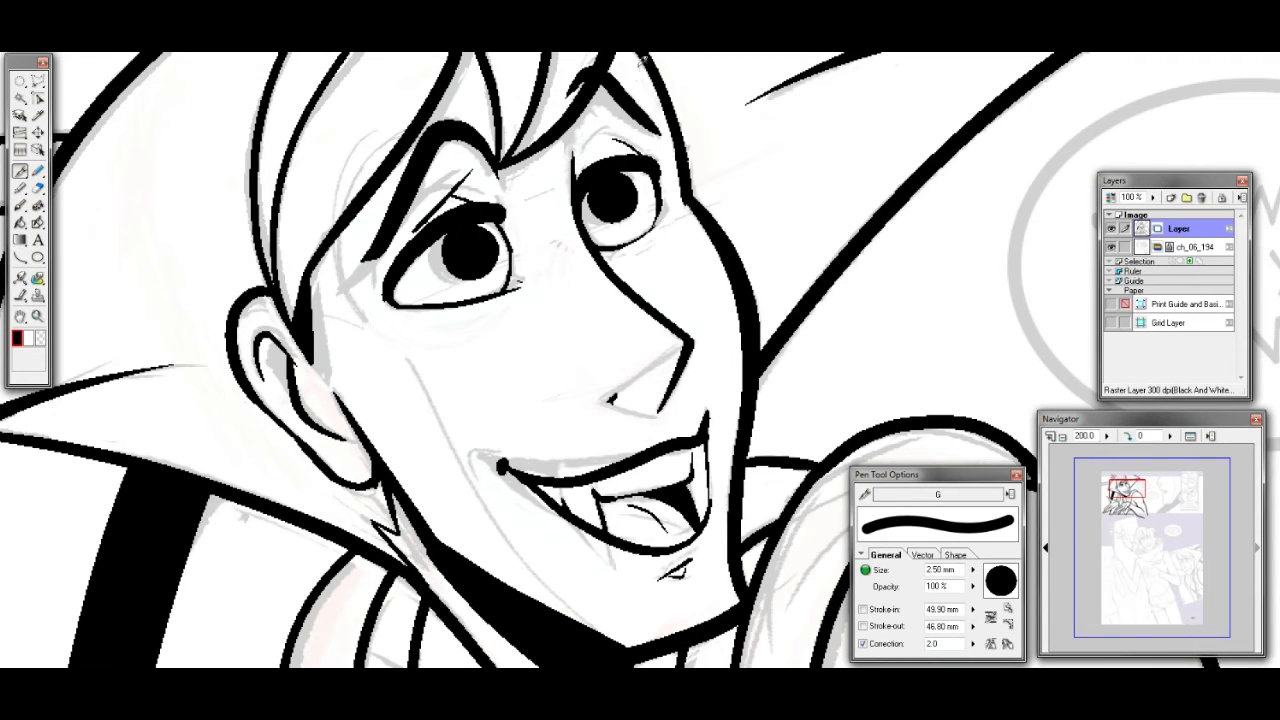
drag(585, 127, 648, 140)
Thin the mouth's upper line with the Eraser, re-ink it with the Pen tool and add a small tick at its right corner
click(1127, 490)
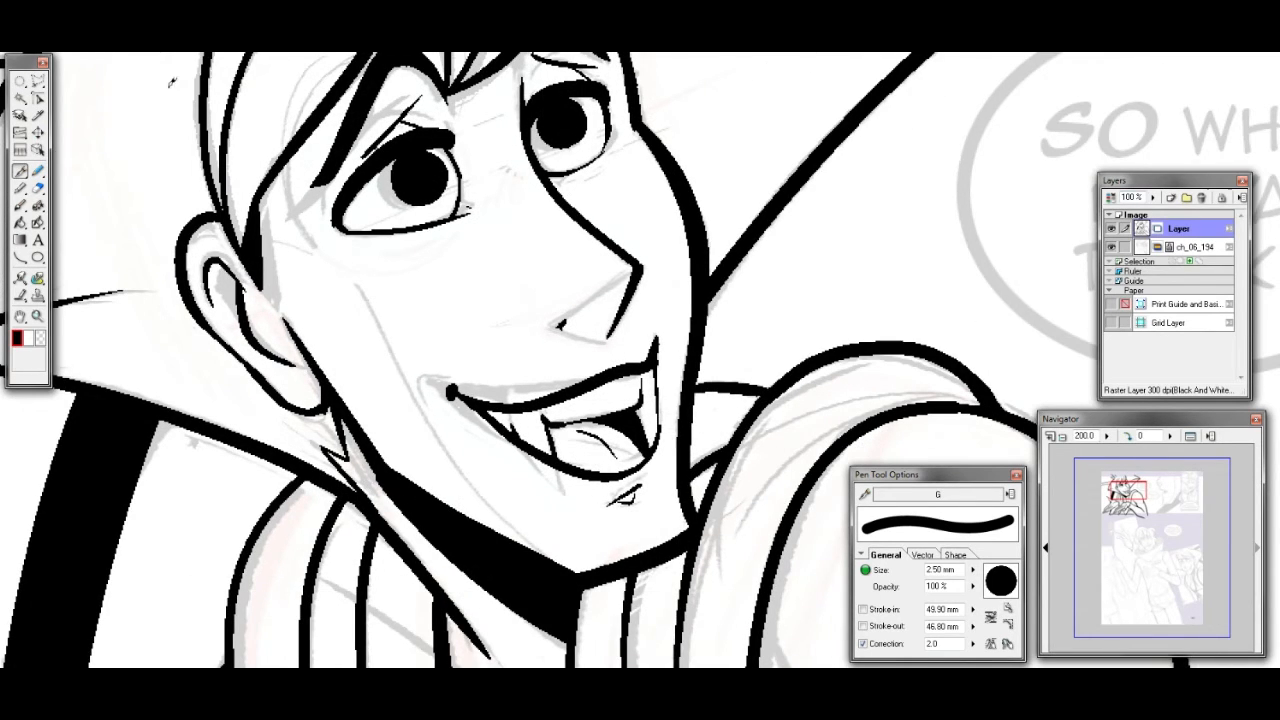
click(38, 187)
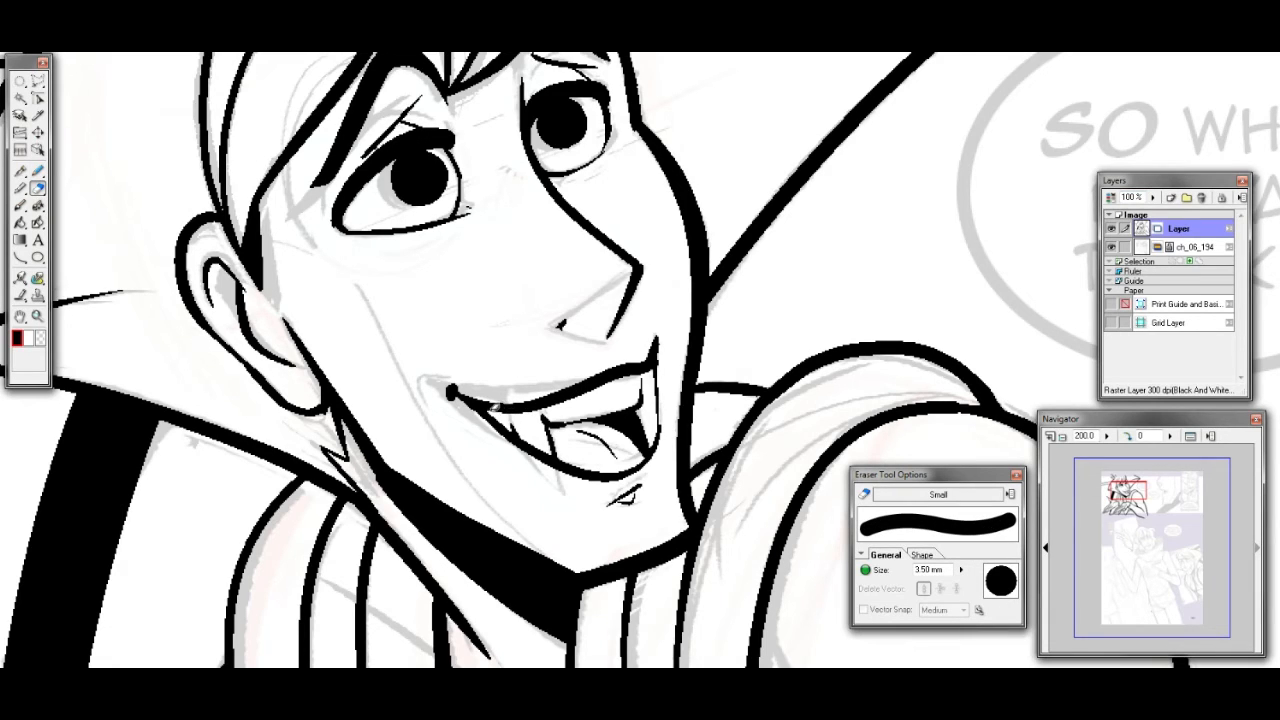
drag(496, 410, 632, 373)
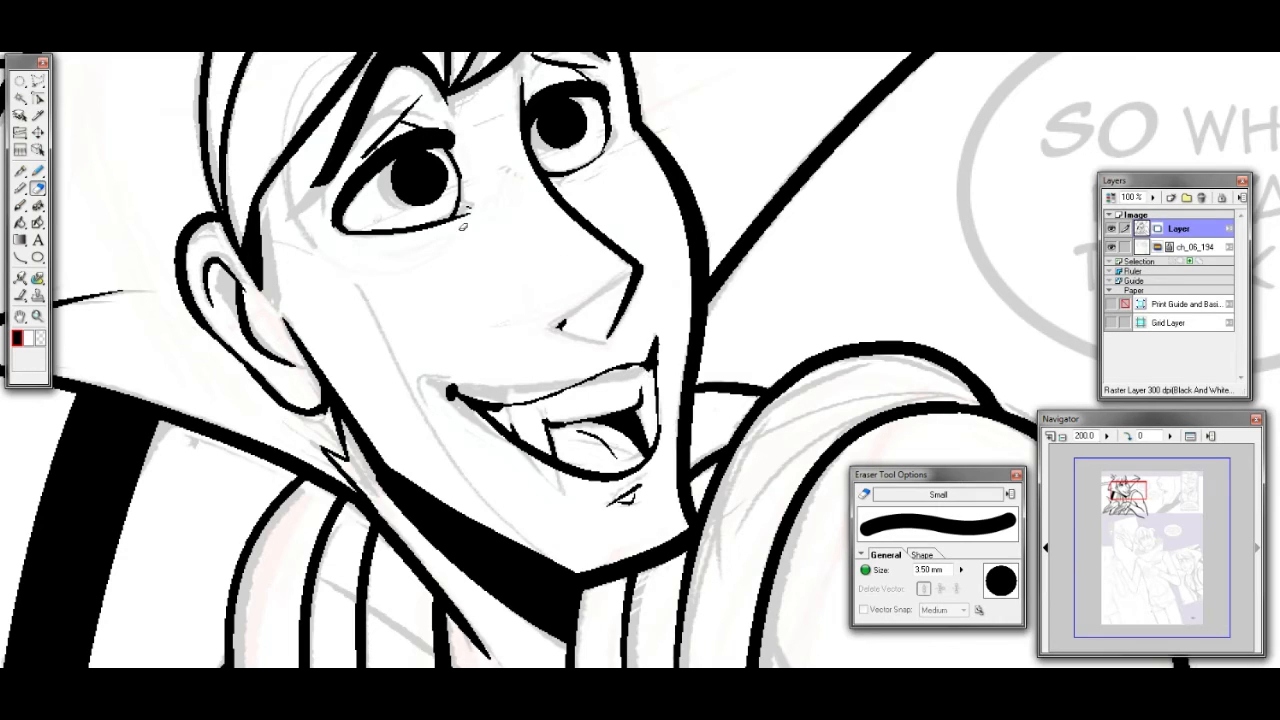
click(20, 170)
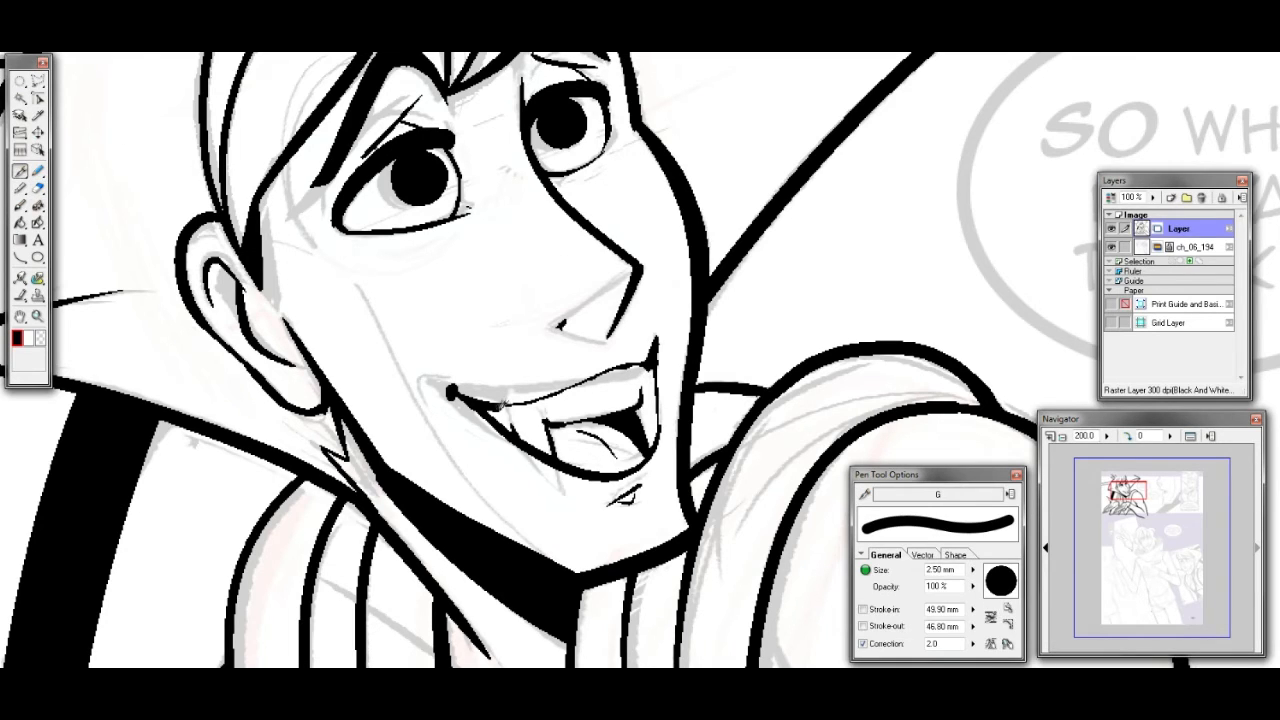
mouse_move(500, 405)
mouse_down()
mouse_move(635, 359)
mouse_move(653, 367)
mouse_move(666, 330)
mouse_up()
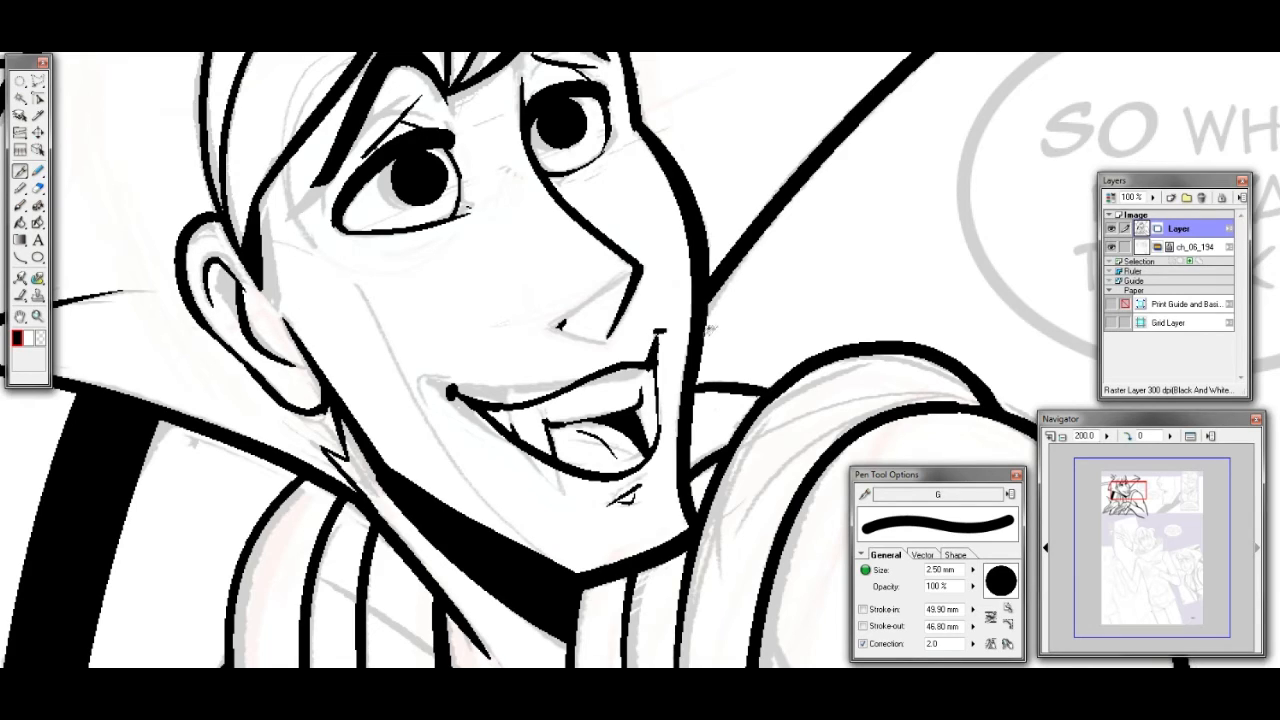
Touch up the left eye's thick upper eyelid and the inner end of the right eyebrow with the Pen tool
drag(1116, 480, 1112, 482)
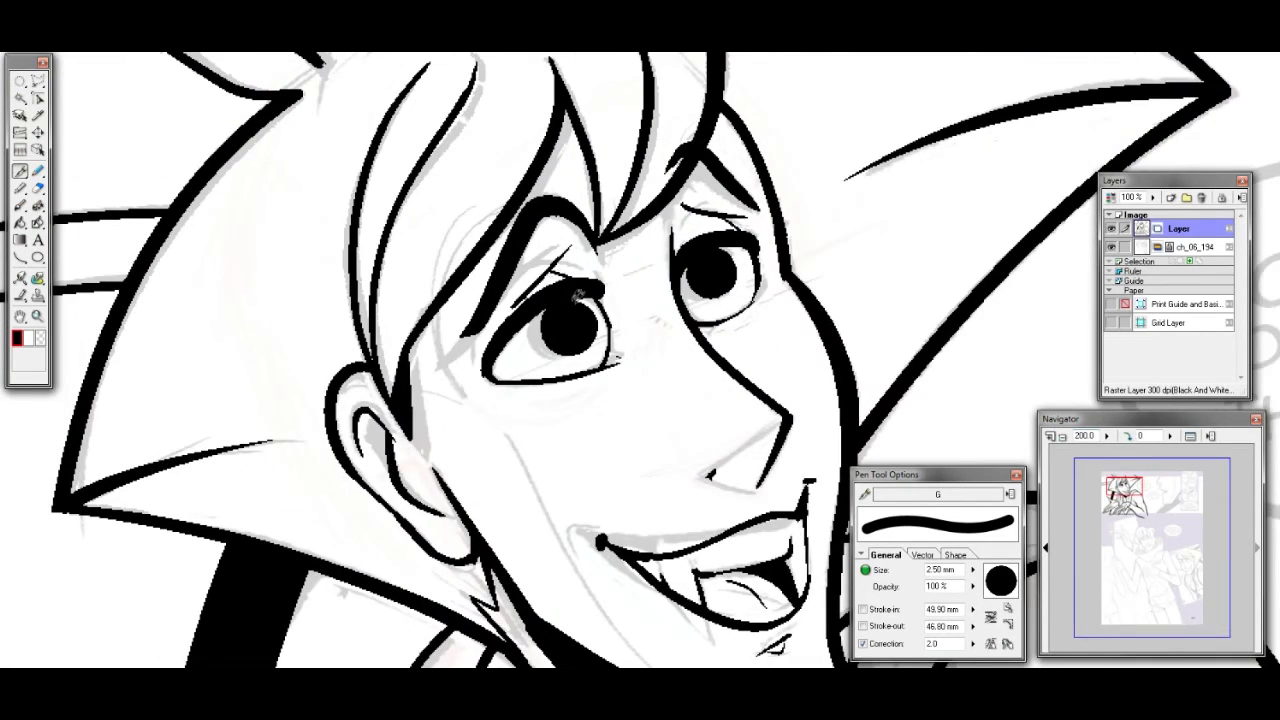
drag(583, 295, 605, 297)
mouse_move(672, 186)
mouse_down()
mouse_move(678, 160)
mouse_move(713, 155)
mouse_up()
Ink the upper and lower edges of the upper lip on the profile face in the second panel
drag(1127, 489, 1172, 489)
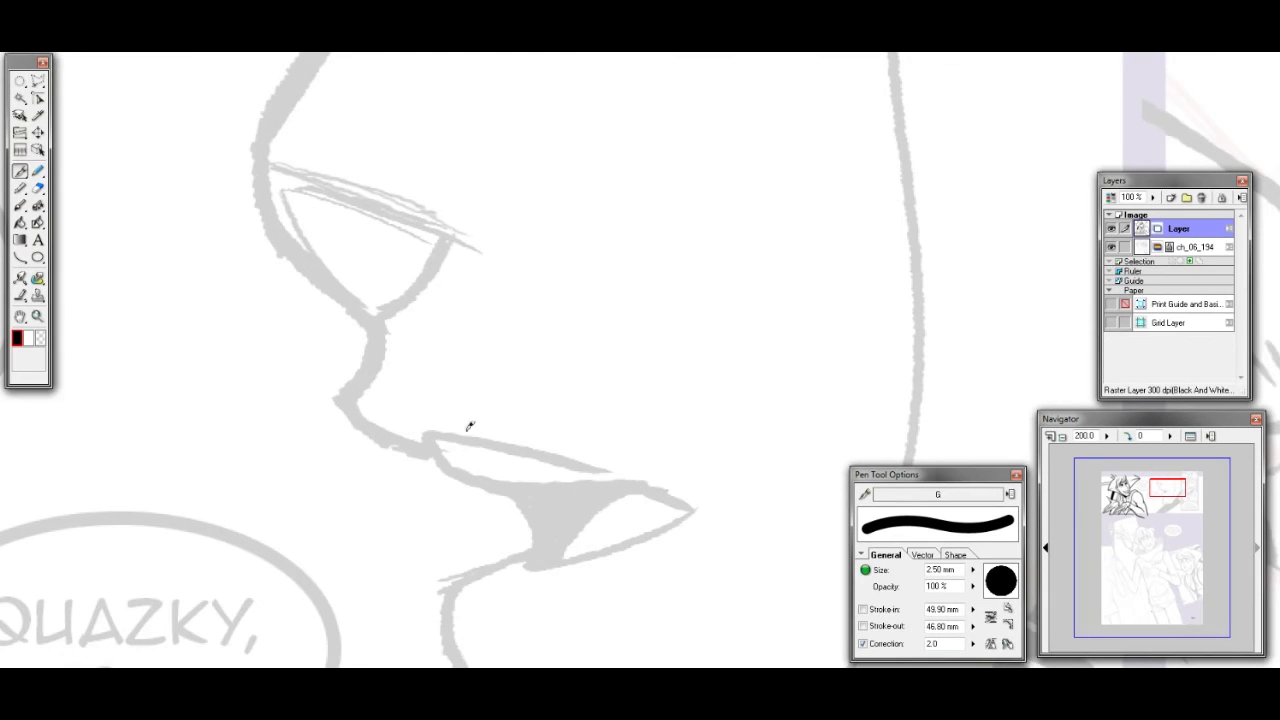
mouse_move(426, 430)
mouse_down()
mouse_move(535, 444)
mouse_move(700, 504)
mouse_up()
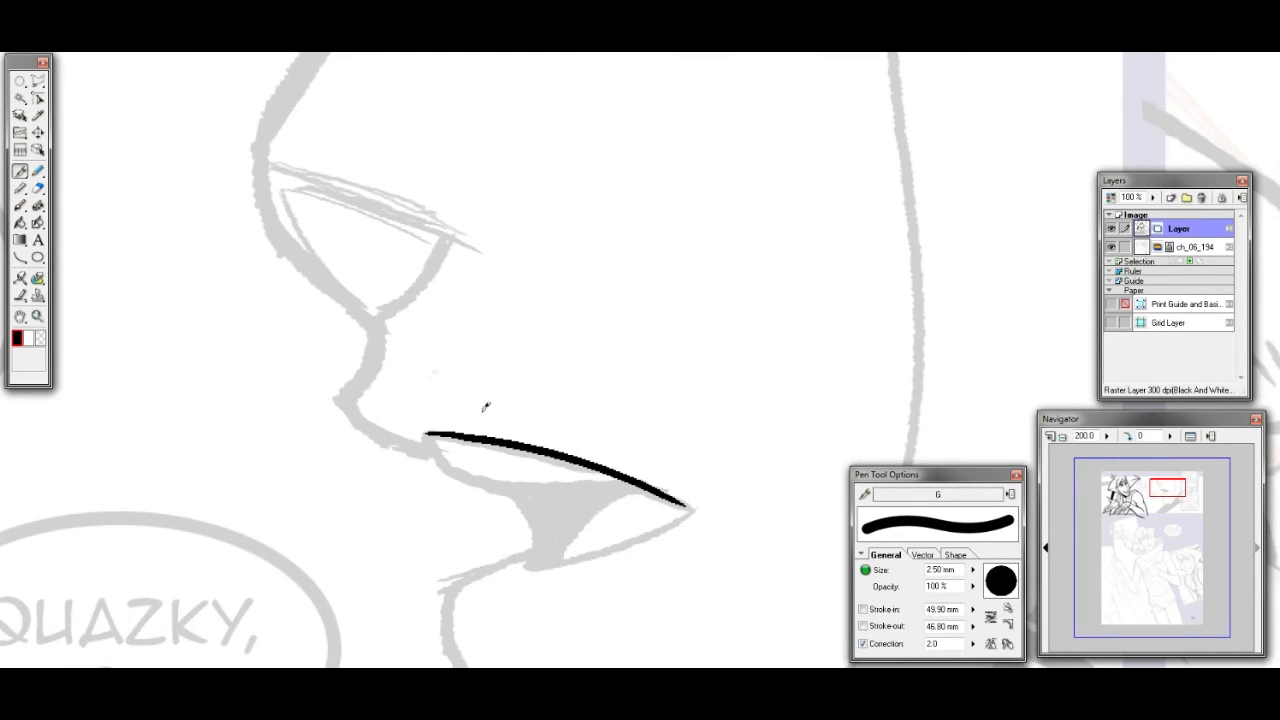
mouse_move(428, 432)
mouse_down()
mouse_move(456, 477)
mouse_move(630, 483)
mouse_up()
Rework the outer finger's outline on the first panel's open hand, thickening it, erasing the excess and re-inking the curve near the nail
mouse_move(1155, 505)
mouse_down()
mouse_move(1115, 515)
mouse_move(1118, 495)
mouse_move(1101, 507)
mouse_up()
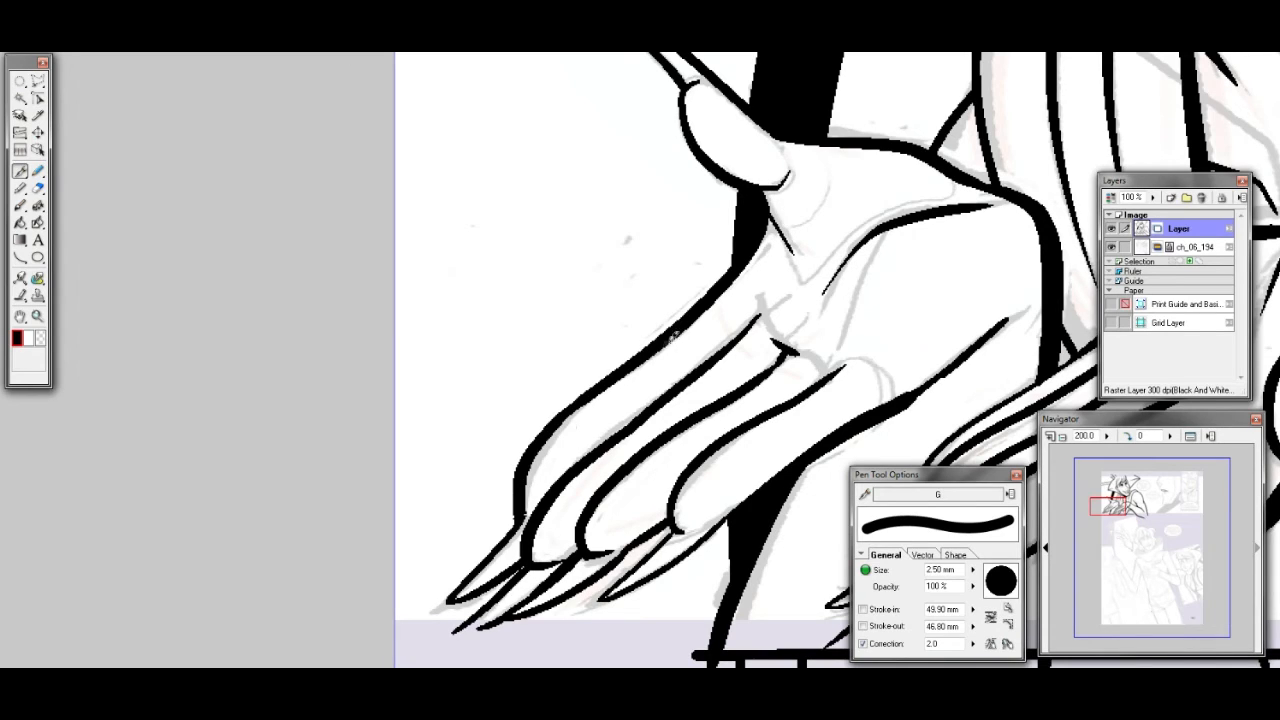
drag(547, 441, 528, 506)
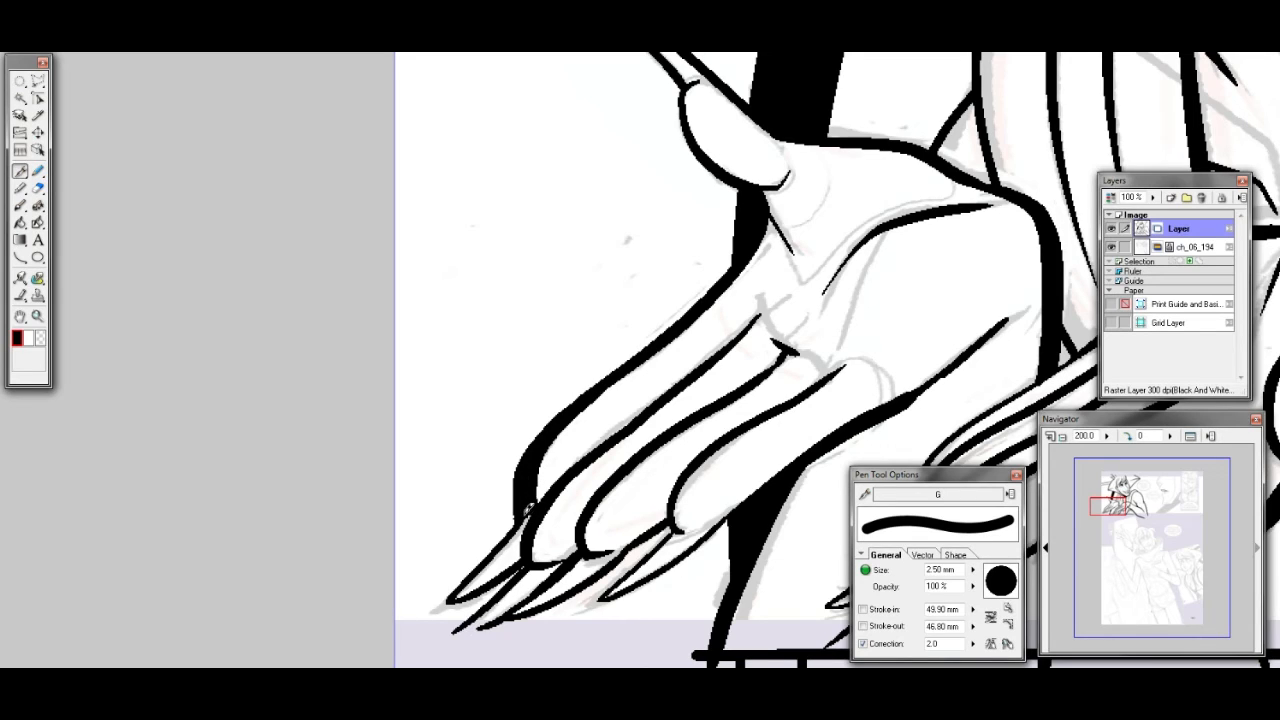
click(38, 187)
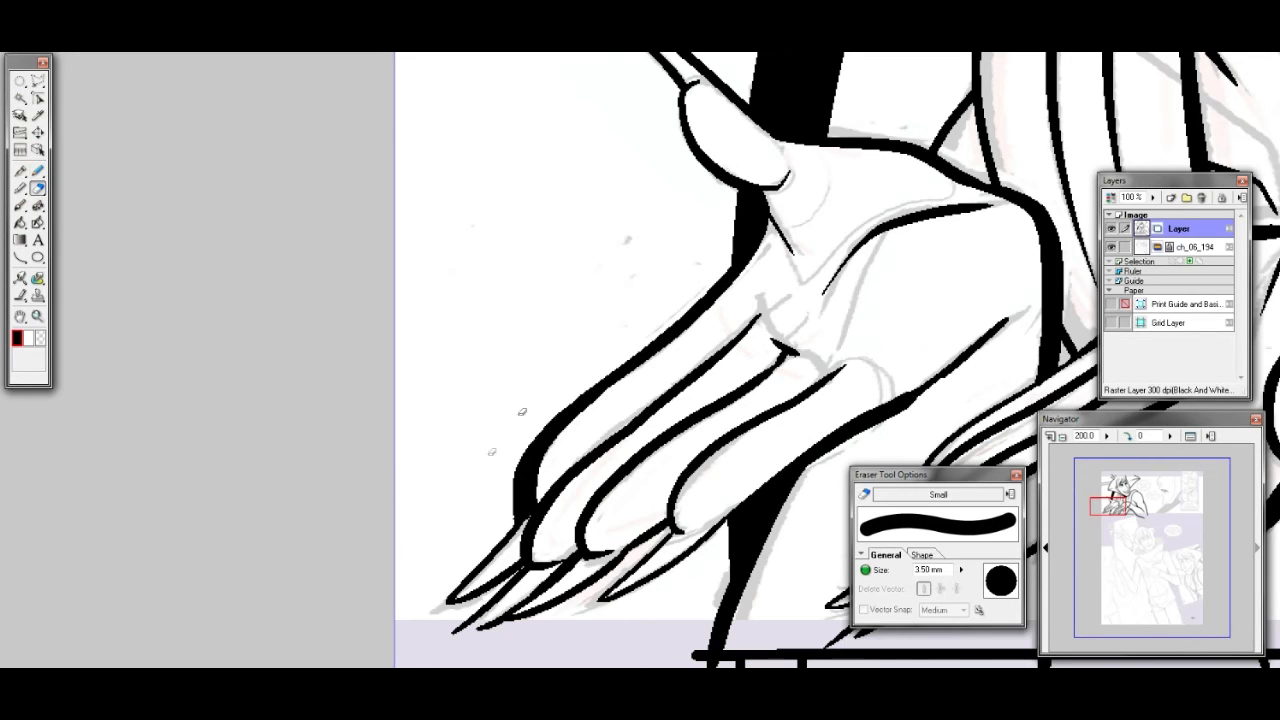
drag(556, 392, 507, 504)
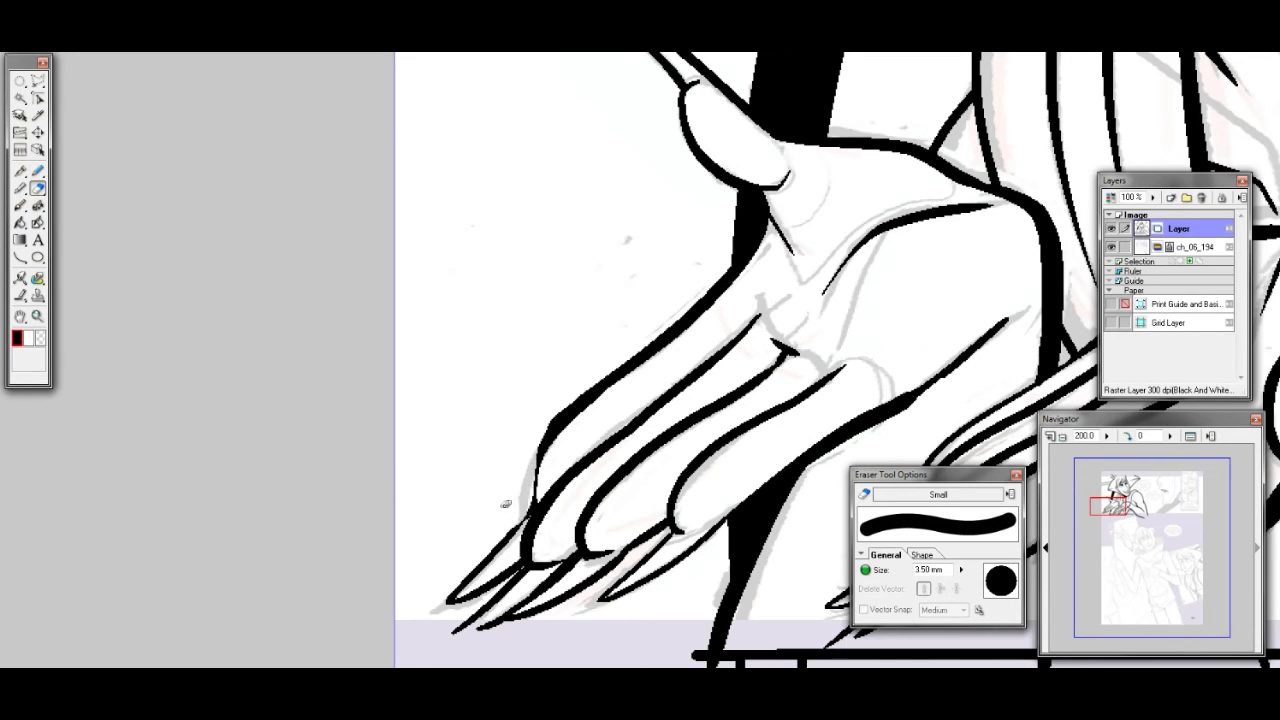
click(20, 170)
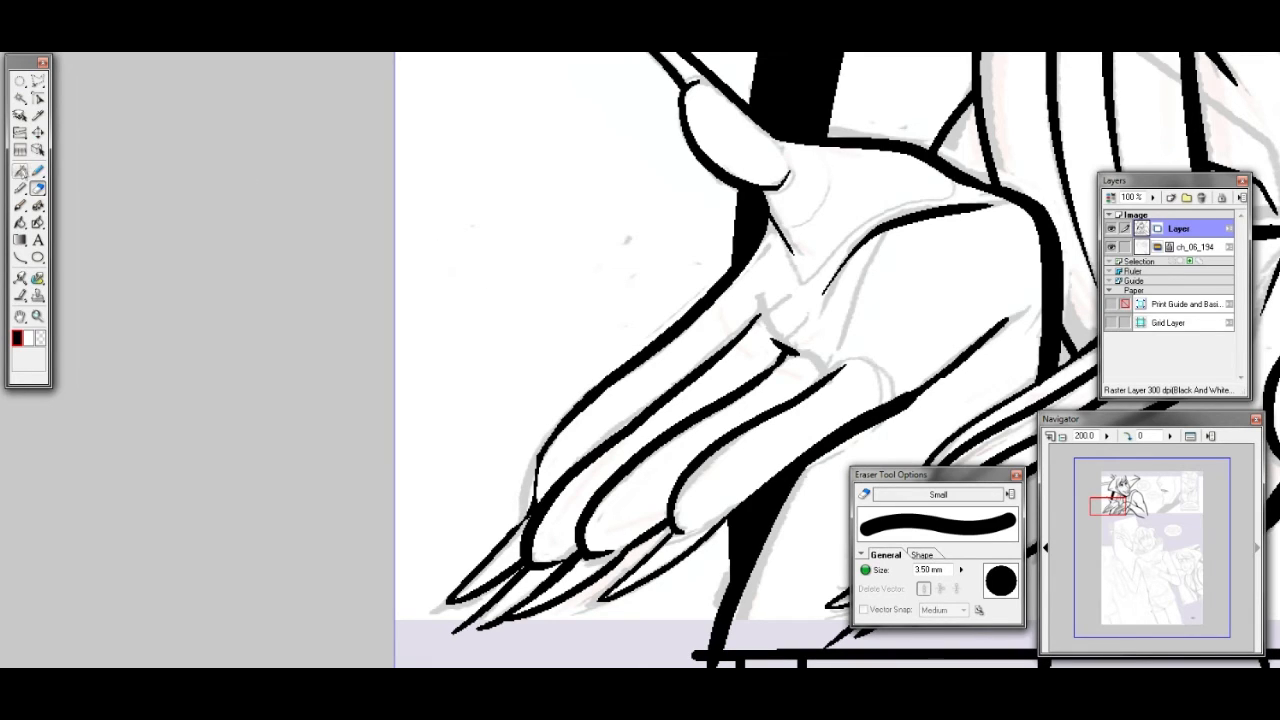
mouse_move(517, 525)
mouse_down()
mouse_move(545, 496)
mouse_move(527, 518)
mouse_move(545, 464)
mouse_up()
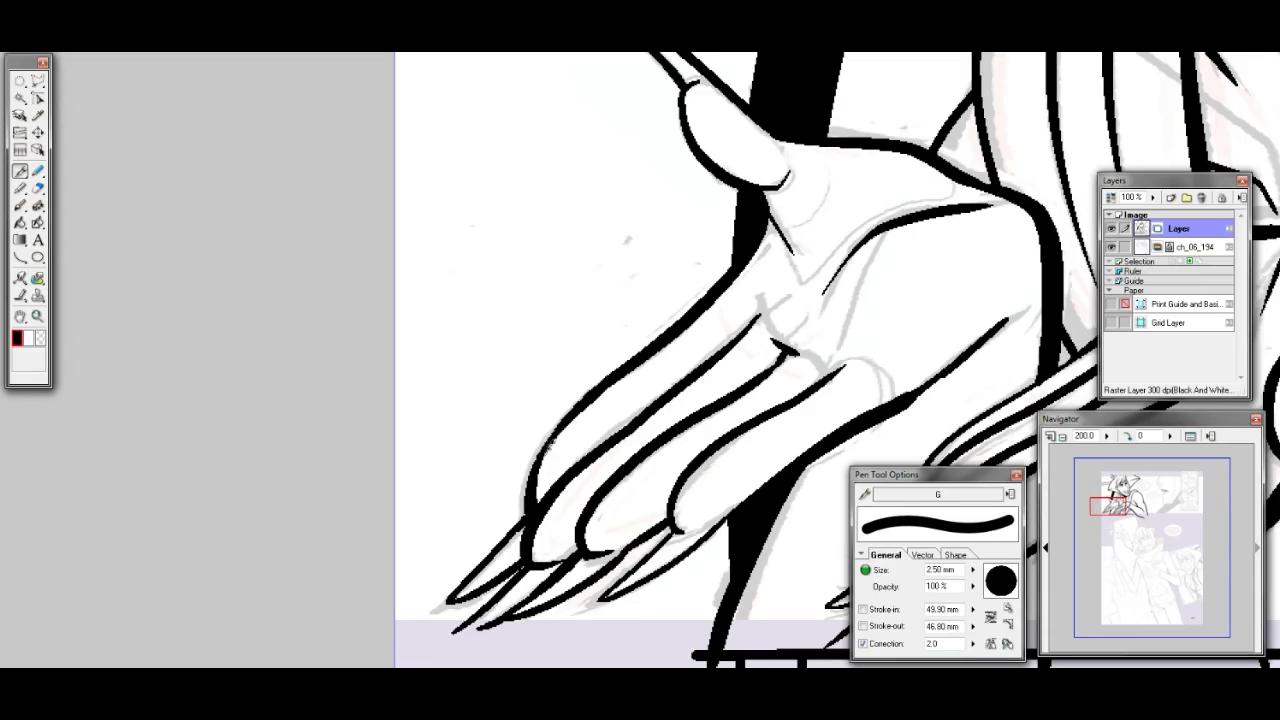
Extend the upper lip's lower edge to meet its top line near the mouth corner in the second panel
drag(1110, 505, 1122, 474)
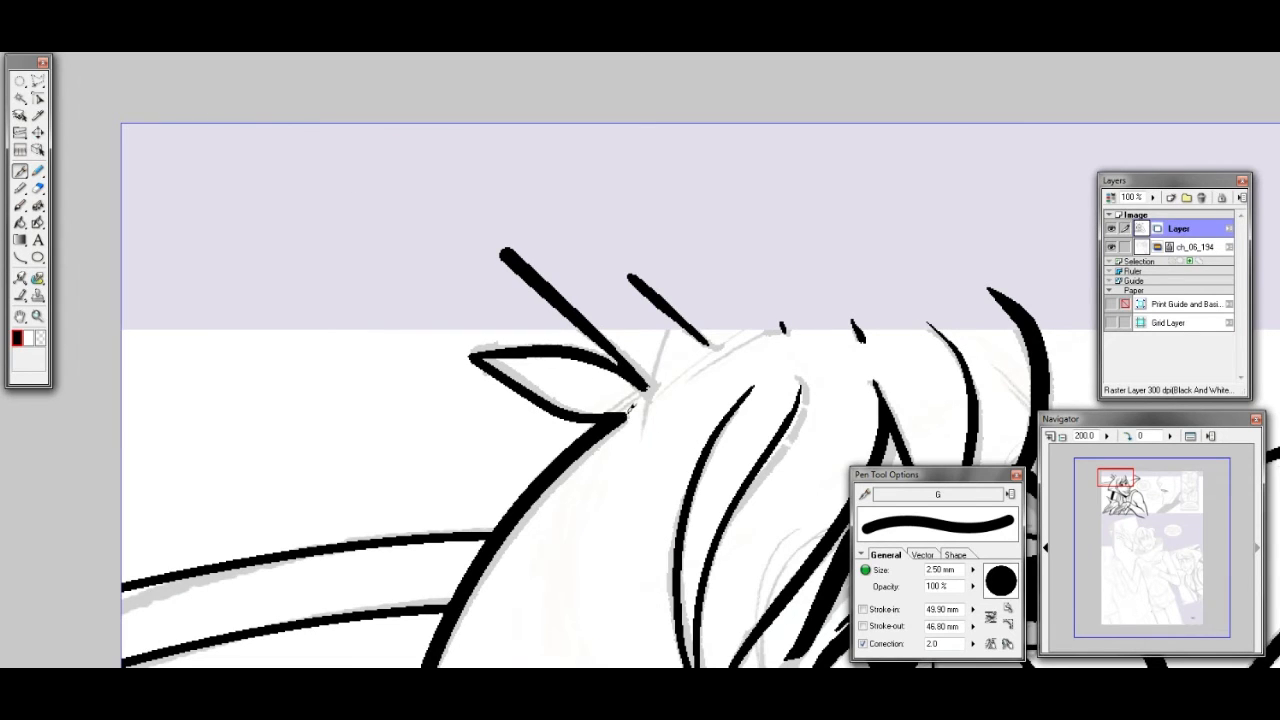
drag(1122, 514, 1178, 491)
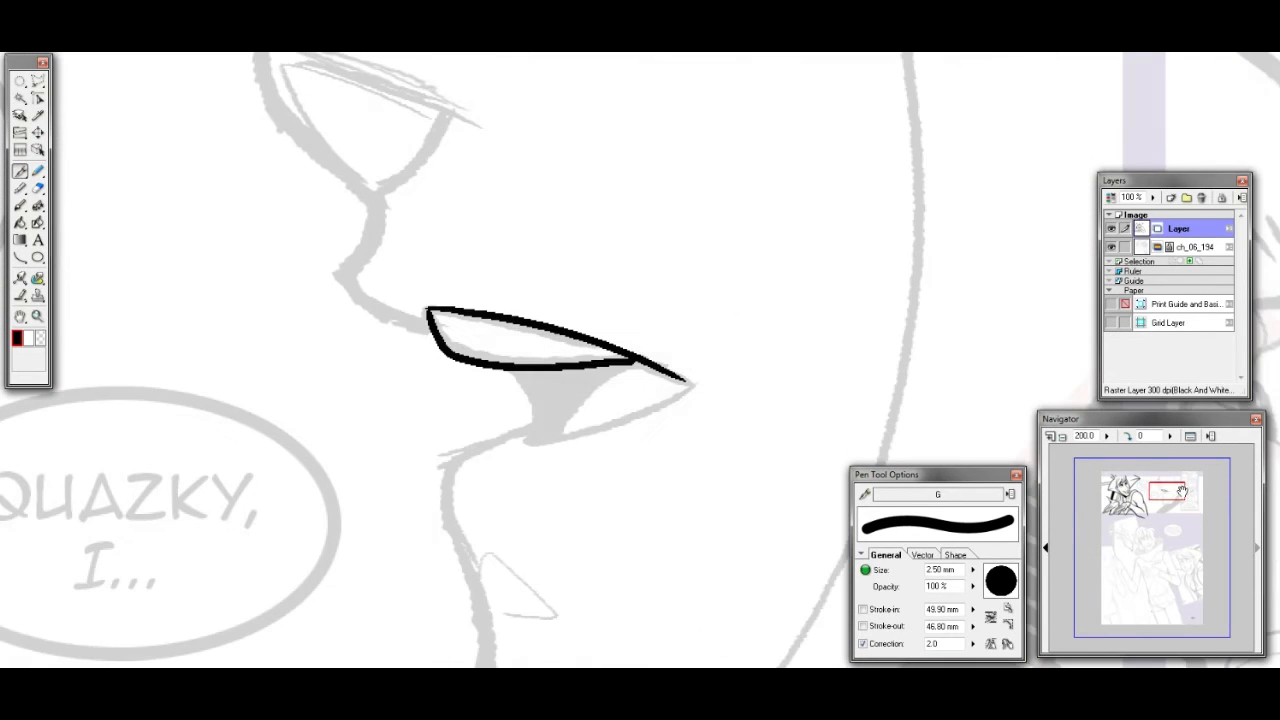
drag(609, 360, 638, 357)
right_click(532, 372)
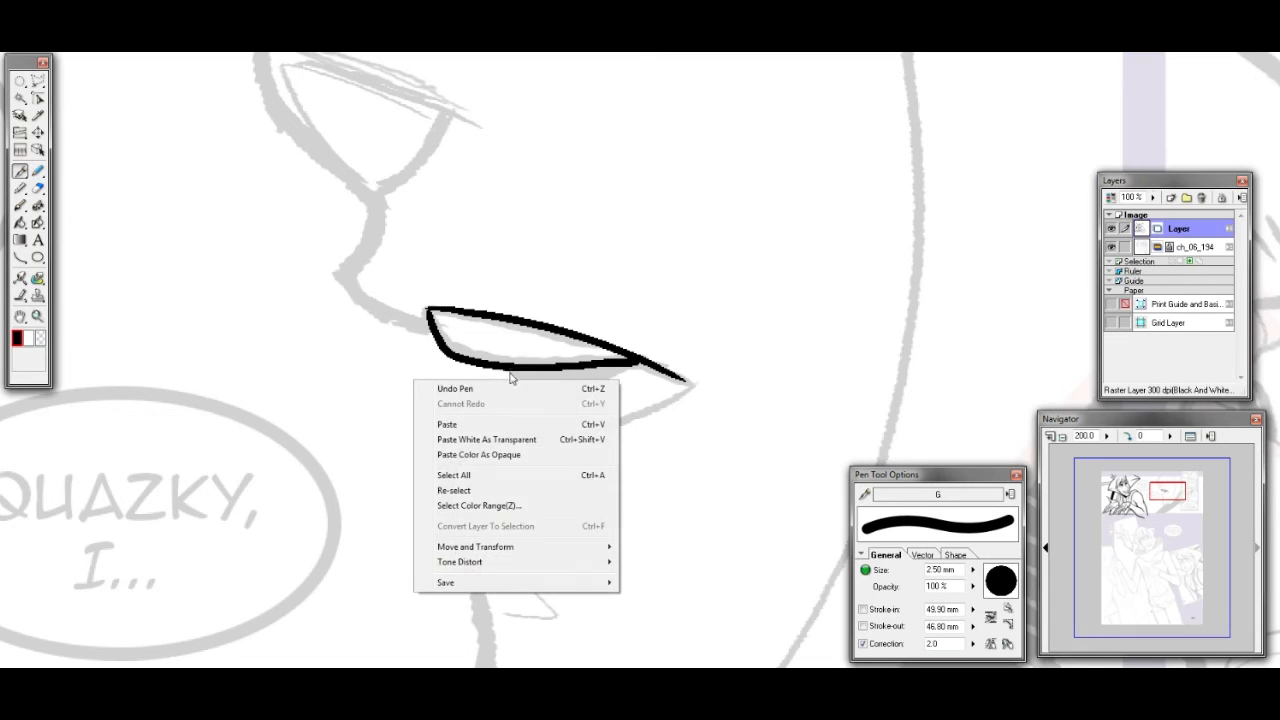
click(510, 352)
Ink the mouth opening's front edge, the lower lip's outline and its inner curve, redoing strokes until they follow the sketch
mouse_move(506, 364)
mouse_down()
mouse_move(532, 393)
mouse_move(520, 380)
mouse_move(536, 430)
mouse_move(526, 442)
mouse_move(680, 394)
mouse_up()
key(ctrl+z)
key(ctrl+z)
mouse_move(532, 437)
mouse_down()
mouse_move(684, 396)
mouse_move(690, 383)
mouse_up()
key(ctrl+z)
mouse_move(527, 438)
mouse_down()
mouse_move(583, 433)
mouse_move(688, 382)
mouse_up()
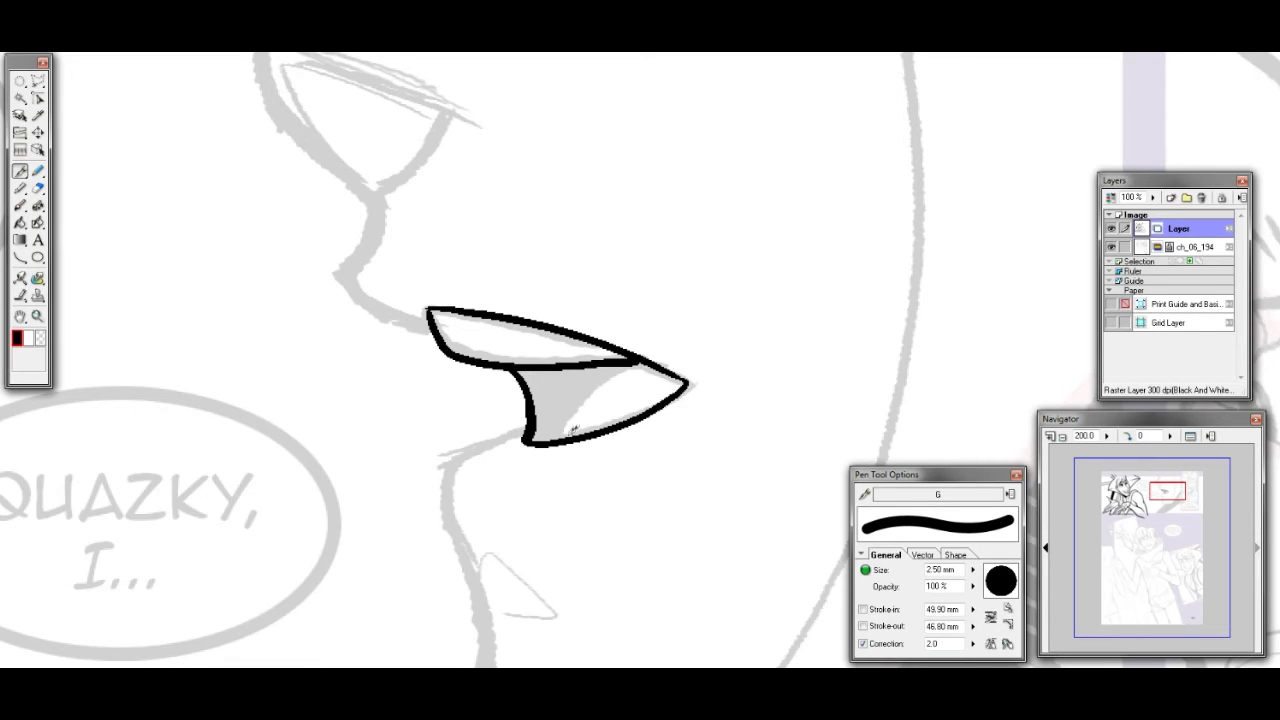
mouse_move(574, 420)
mouse_down()
mouse_move(643, 357)
mouse_move(597, 377)
mouse_move(560, 438)
mouse_up()
key(ctrl+z)
Ink the thick profile line from the underside of the nose down to the upper lip
drag(339, 280, 432, 310)
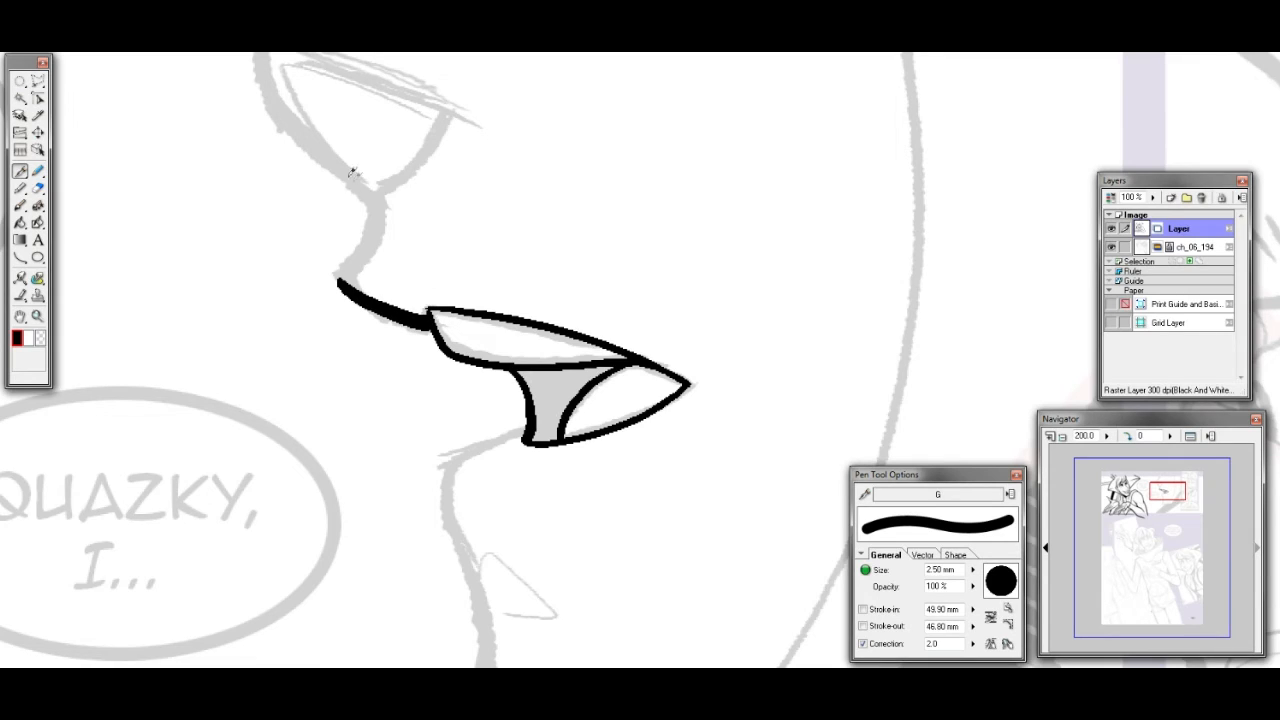
mouse_move(326, 159)
mouse_down()
mouse_move(375, 215)
mouse_move(348, 288)
mouse_move(410, 311)
mouse_move(344, 285)
mouse_move(410, 312)
mouse_up()
drag(340, 286, 432, 322)
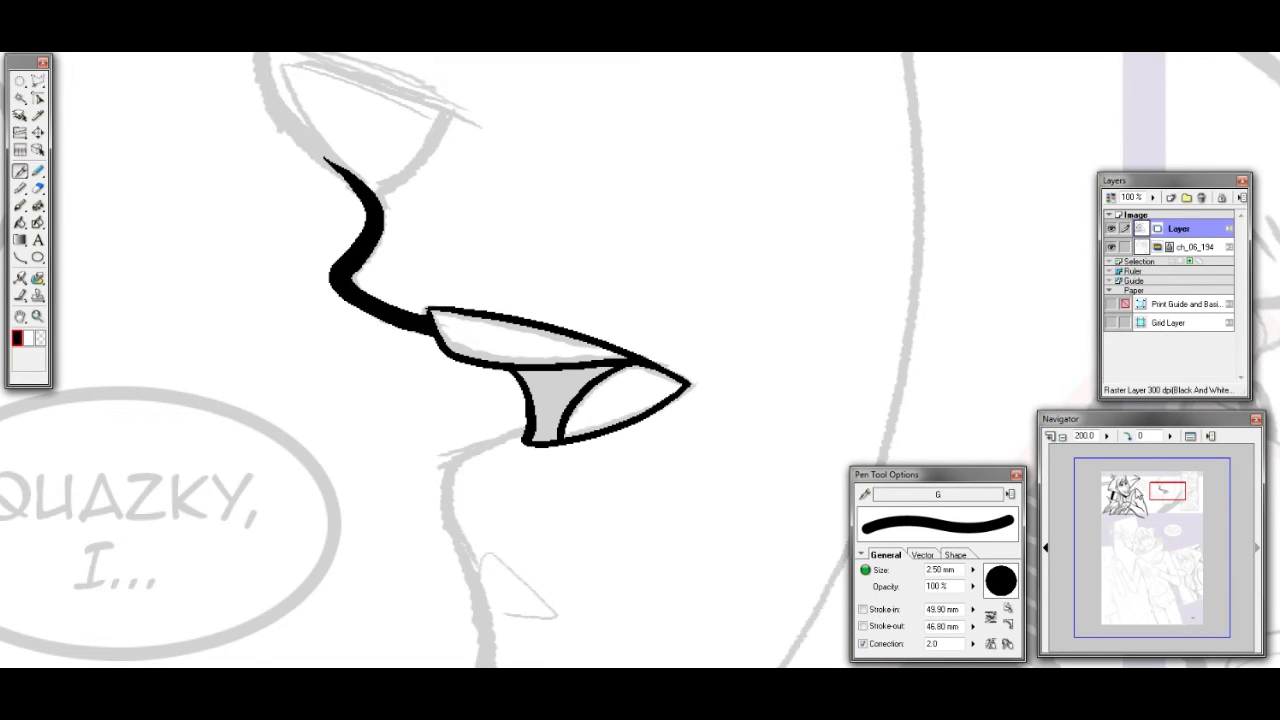
Ink the thick profile line from the lower lip around the chin, and add the small angular crease beside it
scroll(683, 227, down, 5)
mouse_move(530, 221)
mouse_down()
mouse_move(452, 264)
mouse_move(445, 290)
mouse_move(473, 368)
mouse_move(487, 450)
mouse_up()
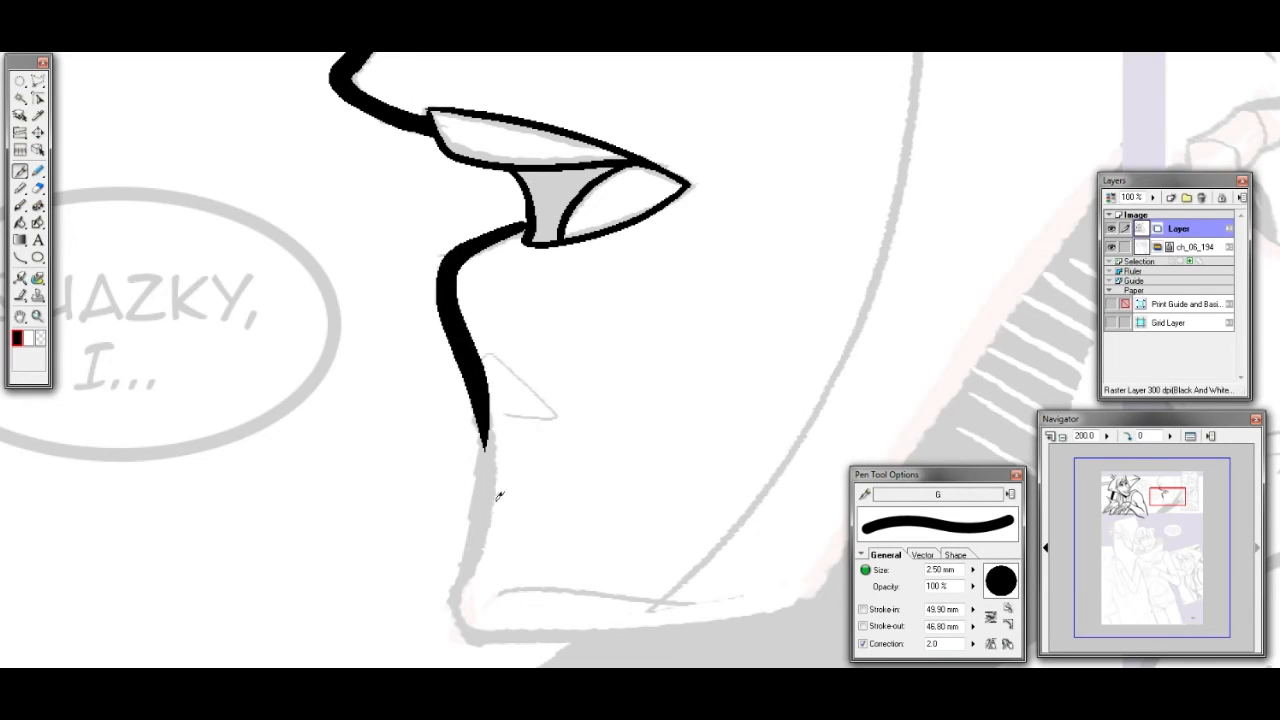
mouse_move(487, 392)
mouse_down()
mouse_move(486, 462)
mouse_move(445, 612)
mouse_move(515, 628)
mouse_up()
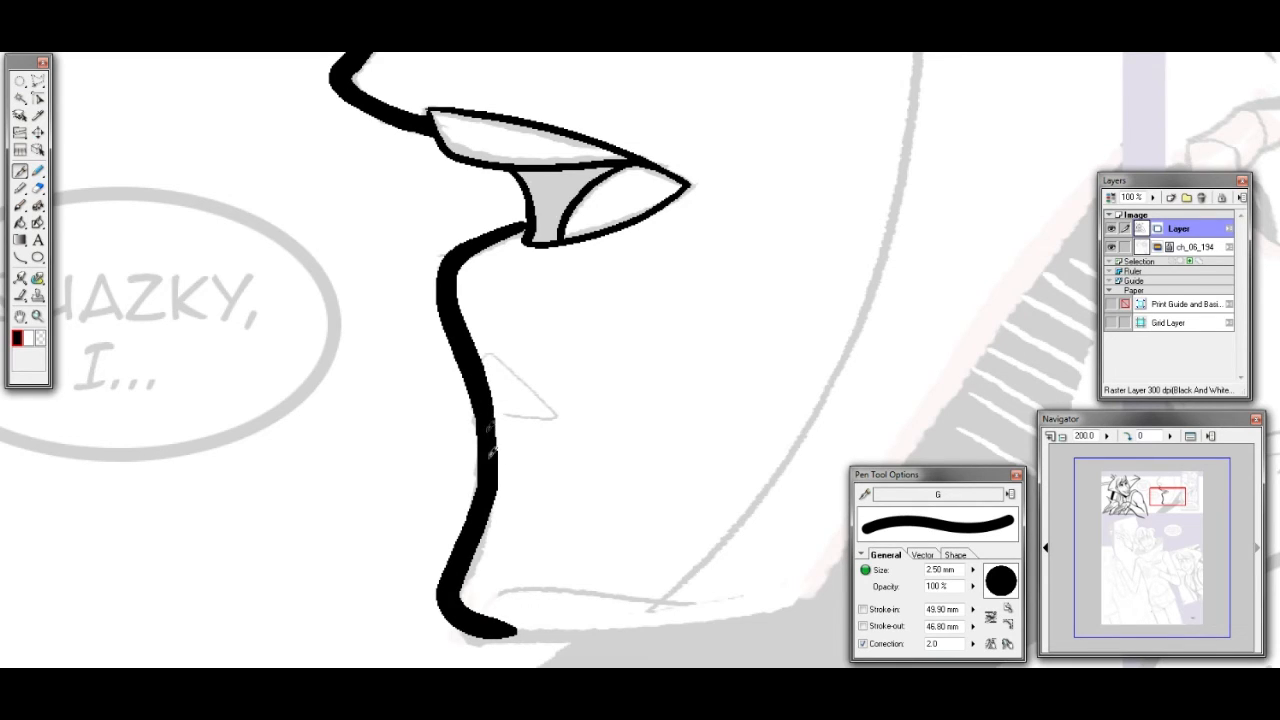
mouse_move(486, 360)
mouse_down()
mouse_move(556, 419)
mouse_move(507, 415)
mouse_up()
key(ctrl+z)
mouse_move(488, 358)
mouse_down()
mouse_move(549, 399)
mouse_move(518, 410)
mouse_up()
Draw the jaw's underside from the chin to the neck with the Curve tool at 0.93 mm
drag(1164, 488, 1169, 493)
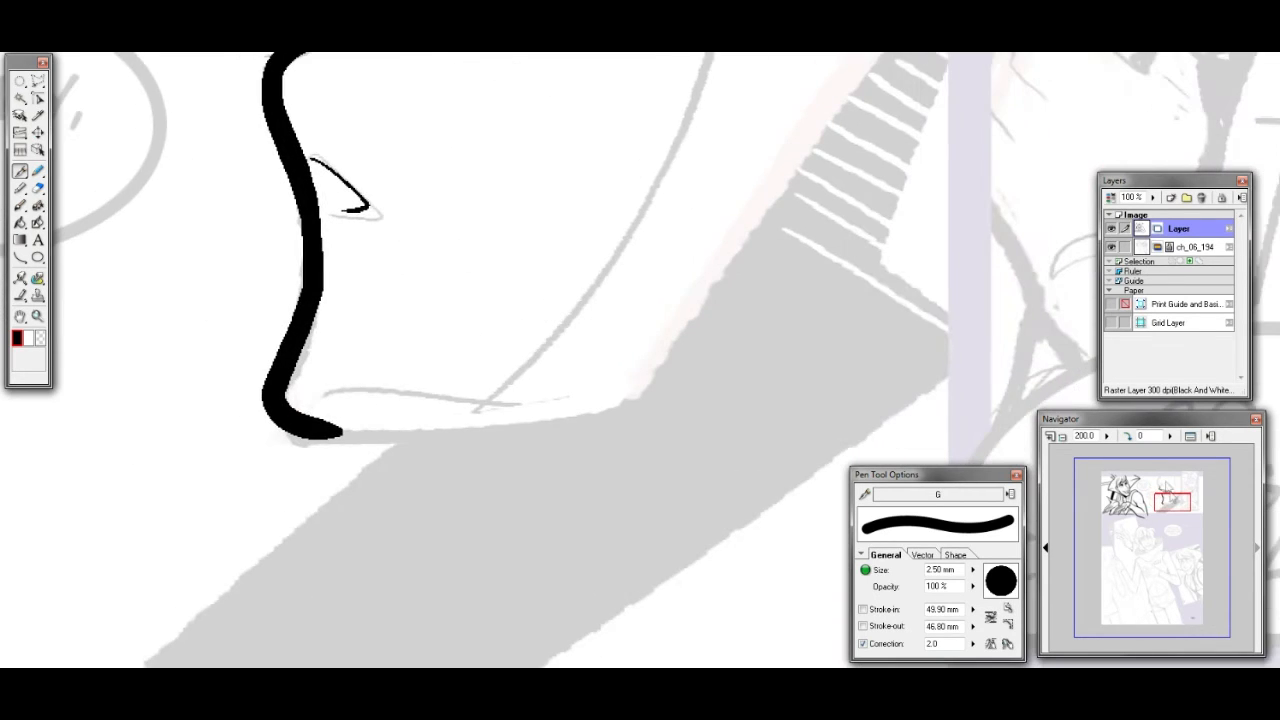
click(20, 257)
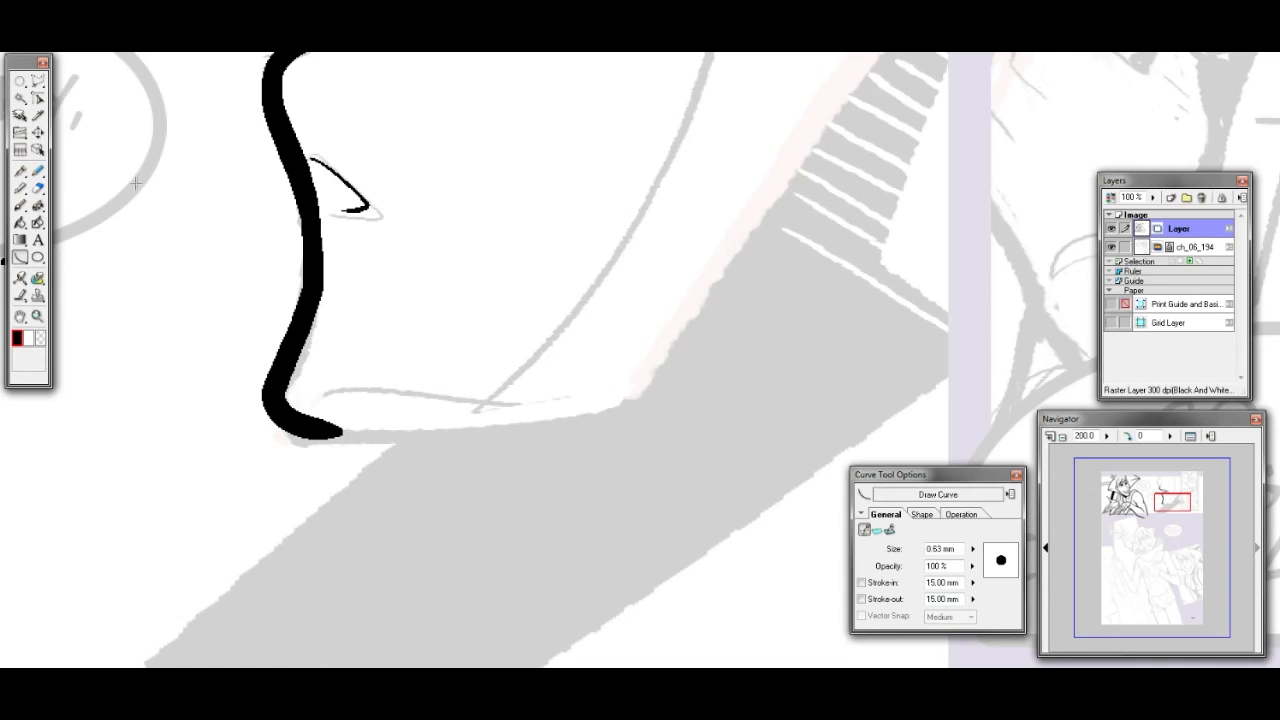
key(bracketright)
key(bracketright)
key(bracketright)
mouse_move(310, 417)
mouse_down()
mouse_move(391, 427)
mouse_move(655, 400)
mouse_up()
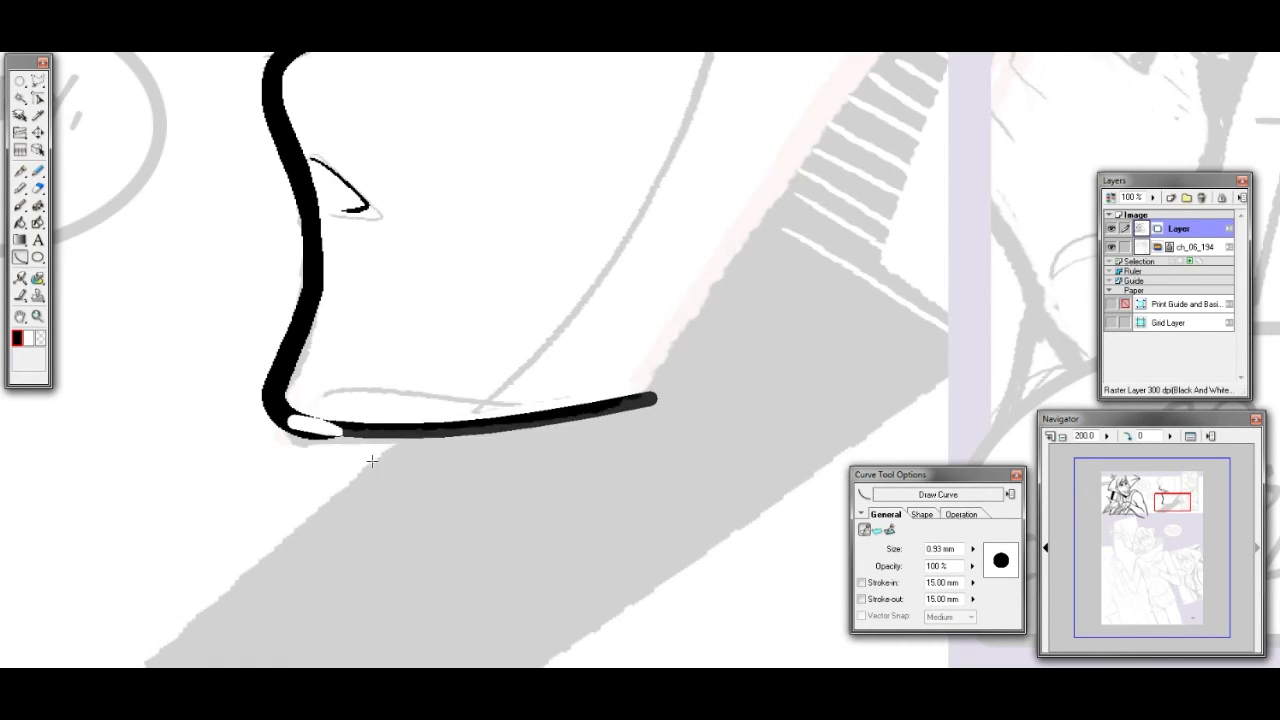
click(408, 452)
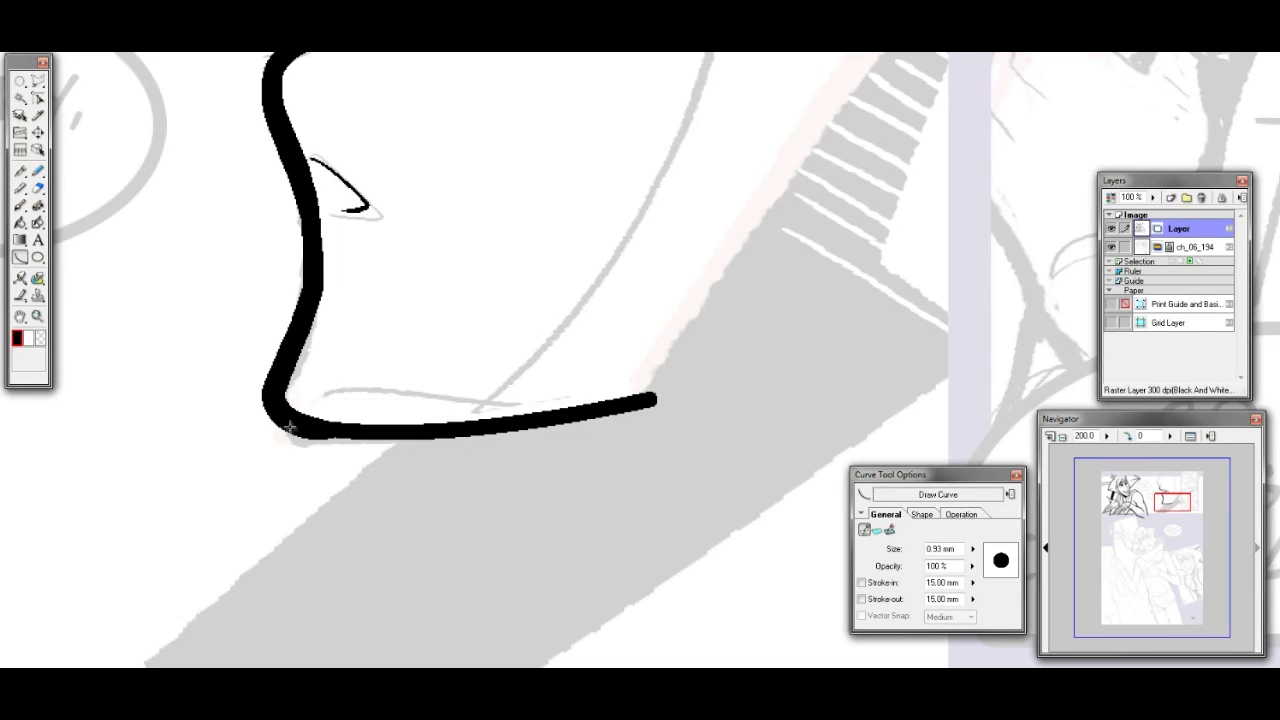
Thicken the jaw's underside with a second overlapping curve, redoing the first attempt
click(430, 460)
key(ctrl+z)
mouse_move(294, 428)
mouse_down()
mouse_move(406, 441)
mouse_move(648, 401)
mouse_up()
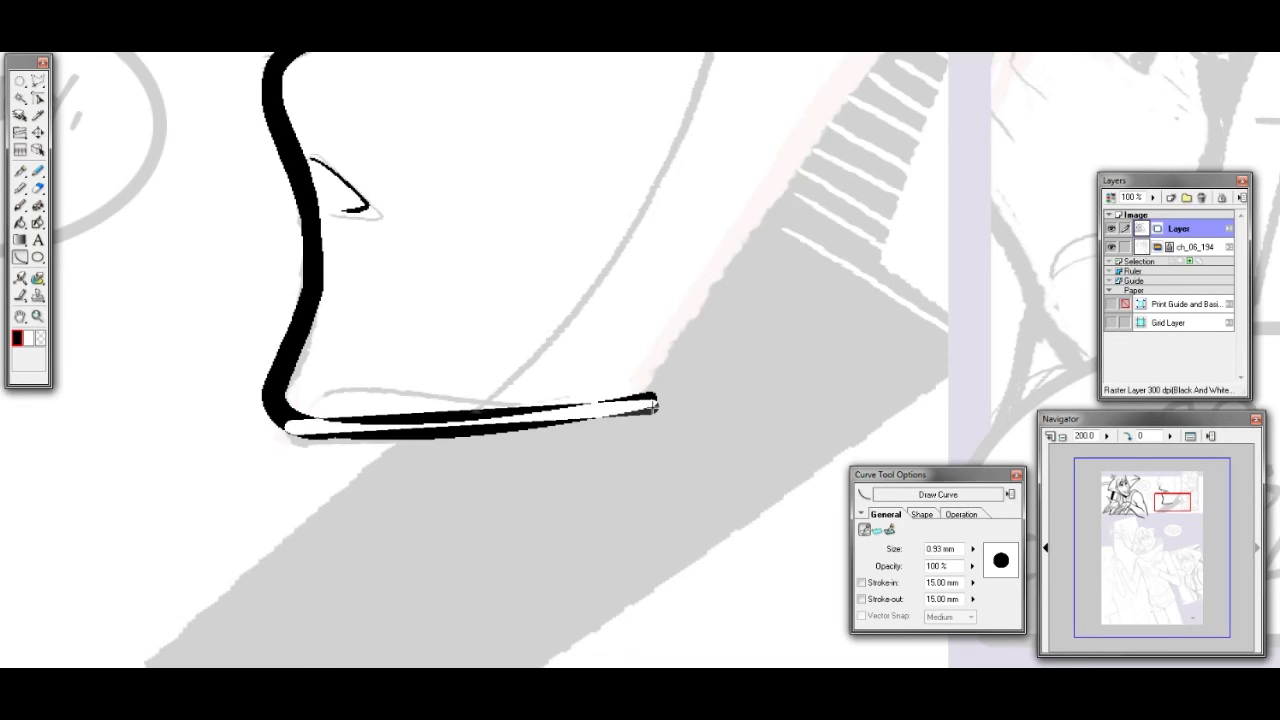
click(412, 454)
Draw the straight diagonal from the jaw's rear end with the Curve tool, and pen a thick collar line branching off it
drag(1129, 520, 1165, 478)
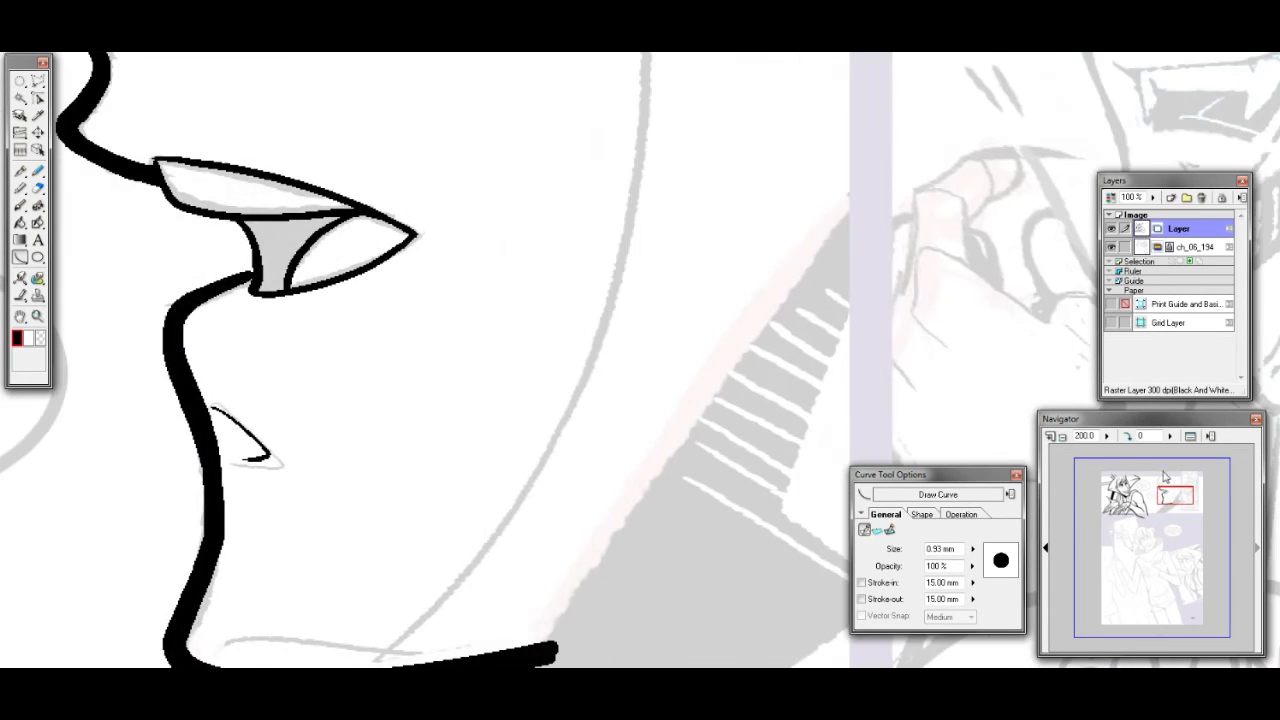
drag(857, 205, 549, 645)
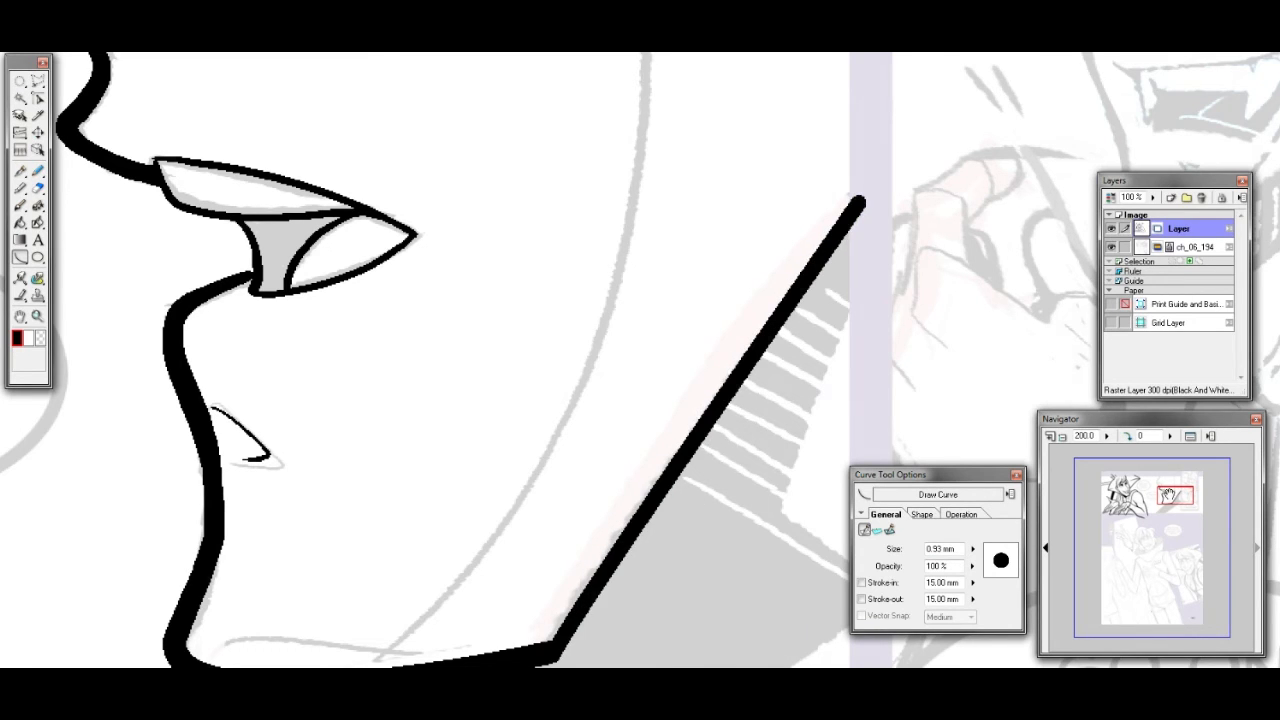
drag(1168, 495, 1172, 499)
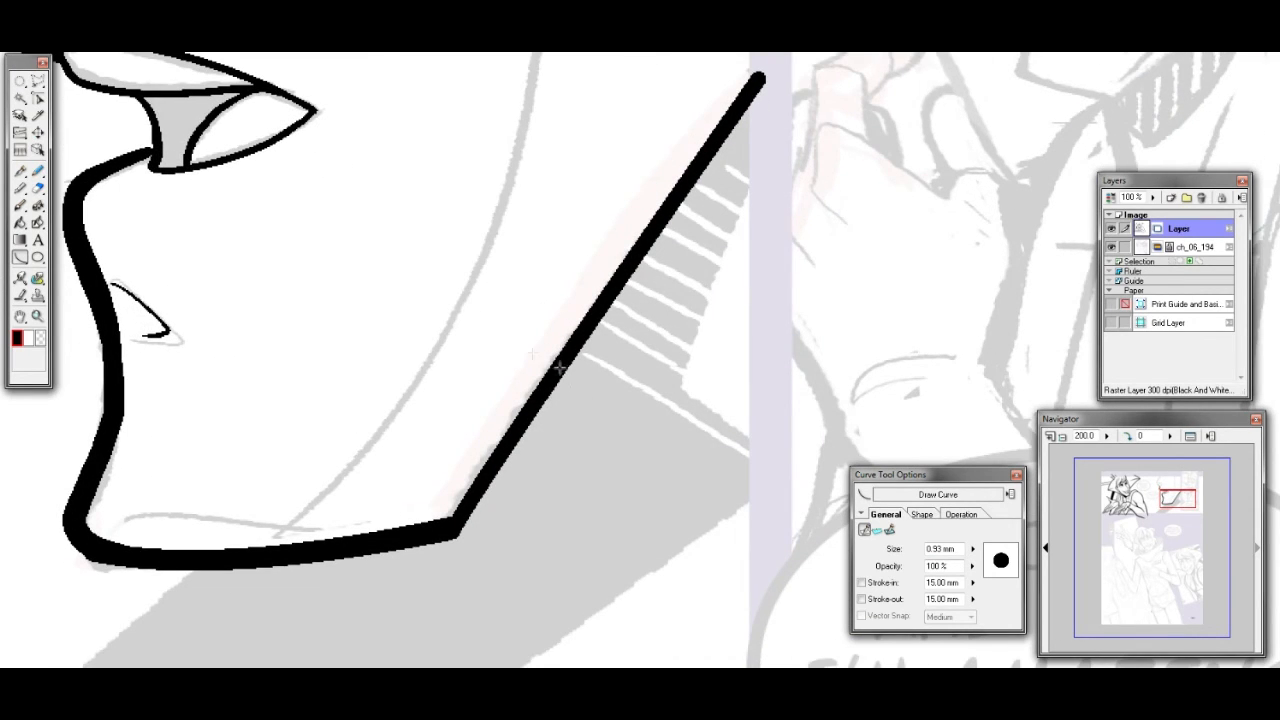
click(20, 171)
mouse_move(567, 368)
mouse_down()
mouse_move(617, 375)
mouse_move(755, 478)
mouse_up()
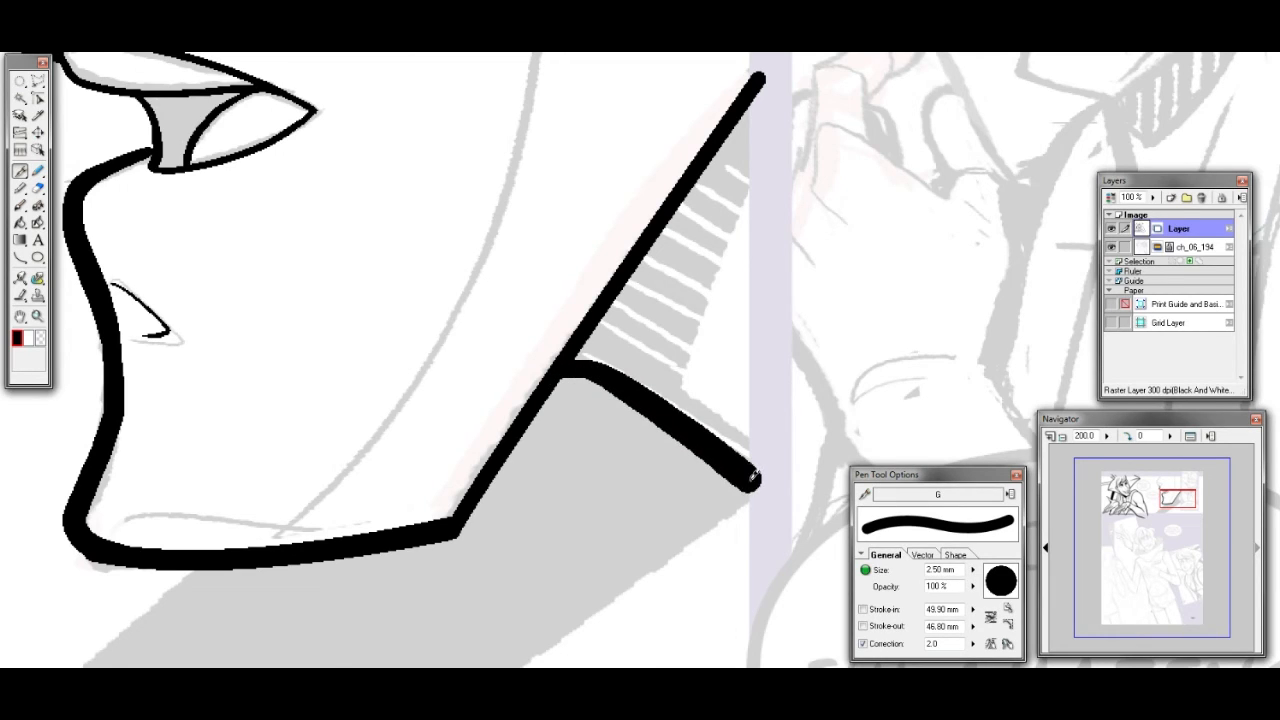
Mark the shadow area below the jaw with an X and set the canvas zoom to 100%
drag(556, 487, 624, 517)
drag(576, 474, 574, 559)
drag(1170, 492, 1167, 505)
drag(1098, 436, 1046, 435)
text(100)
key(Return)
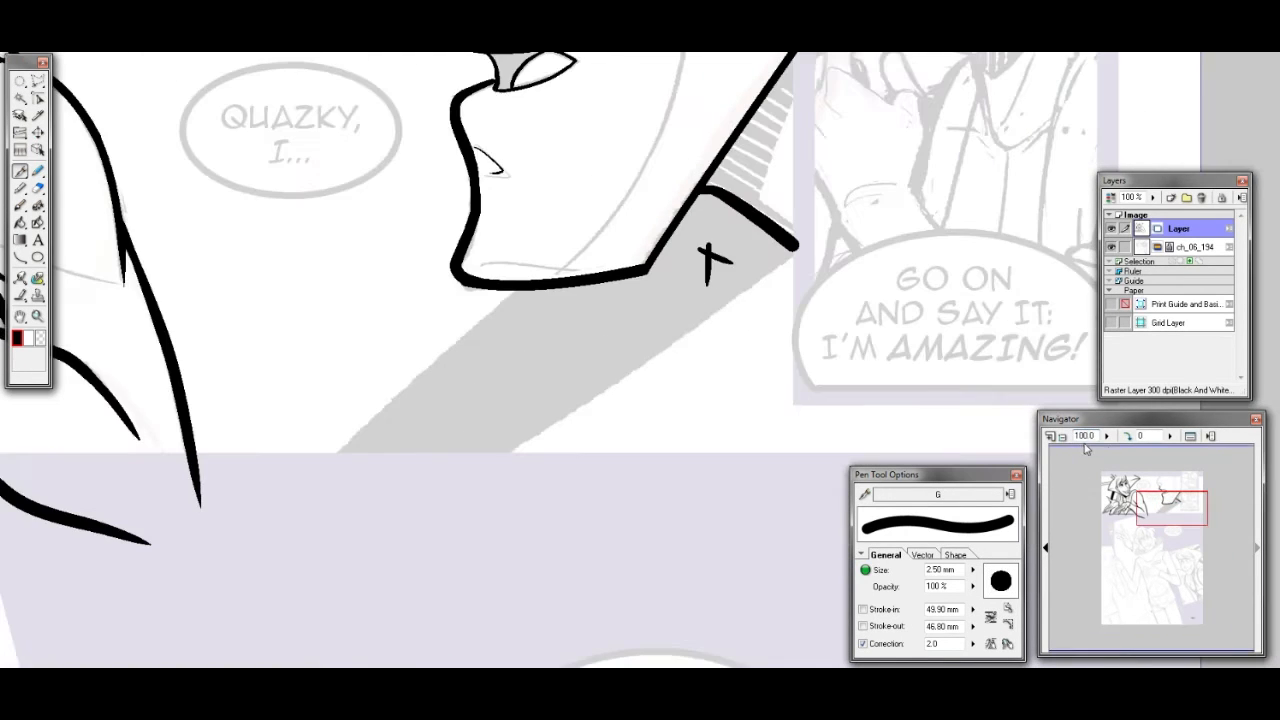
mouse_move(1171, 497)
mouse_down()
mouse_move(1178, 484)
mouse_move(1176, 500)
mouse_up()
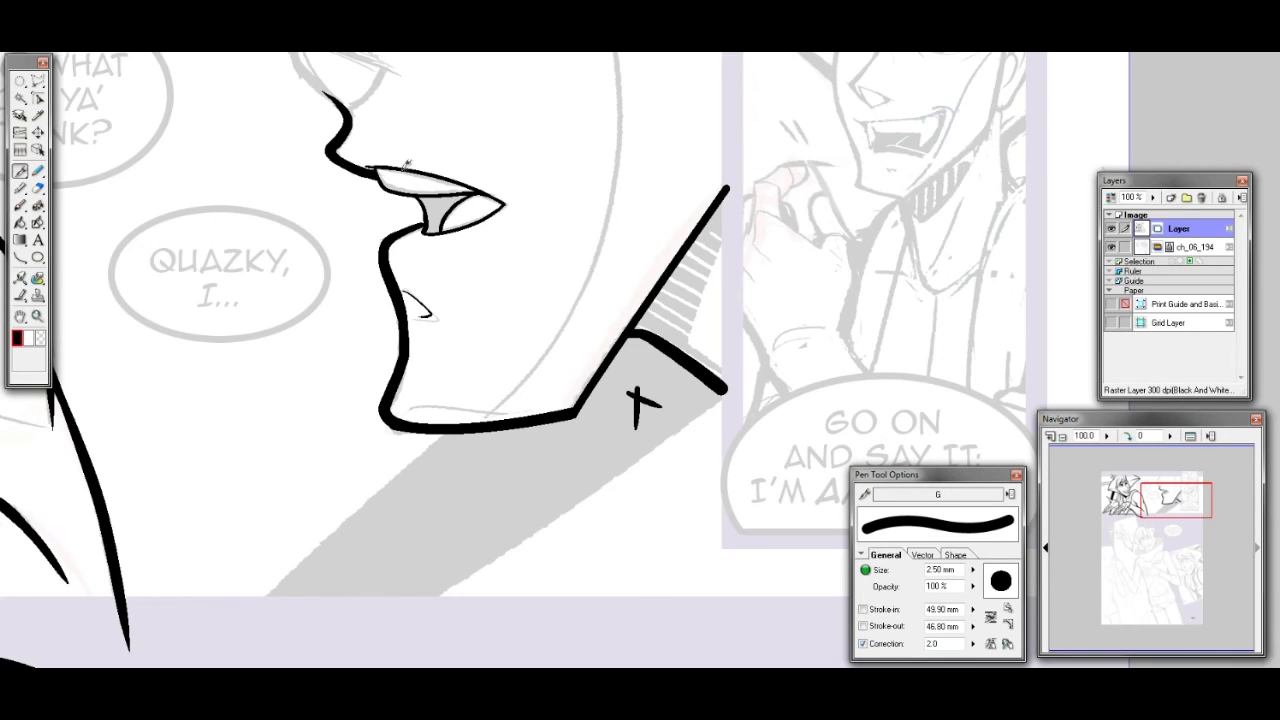
Touch up the upper lip's edge and outline the shadow area below the jaw with straight lines using the Curve tool at 0.93 mm
drag(366, 166, 401, 169)
click(20, 257)
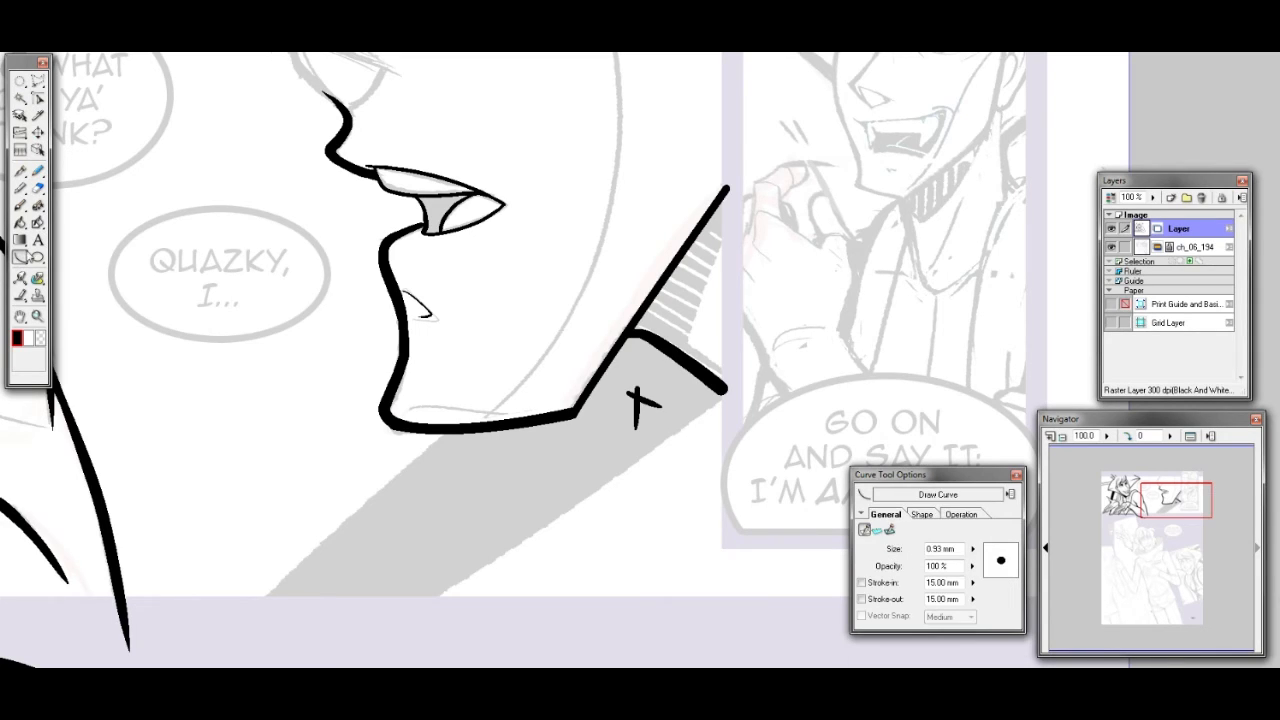
mouse_move(733, 381)
mouse_down()
mouse_move(595, 505)
mouse_move(400, 612)
mouse_up()
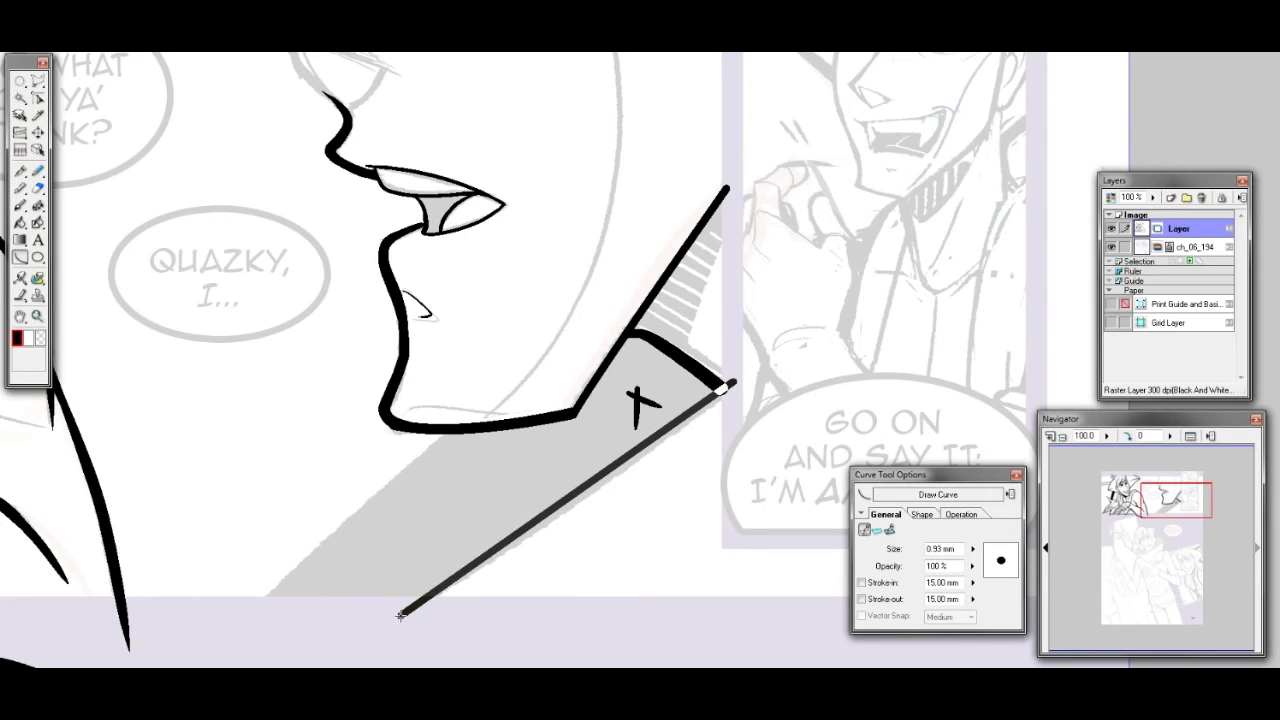
click(482, 567)
mouse_move(447, 427)
mouse_down()
mouse_move(258, 608)
mouse_move(444, 608)
mouse_up()
click(287, 577)
click(430, 555)
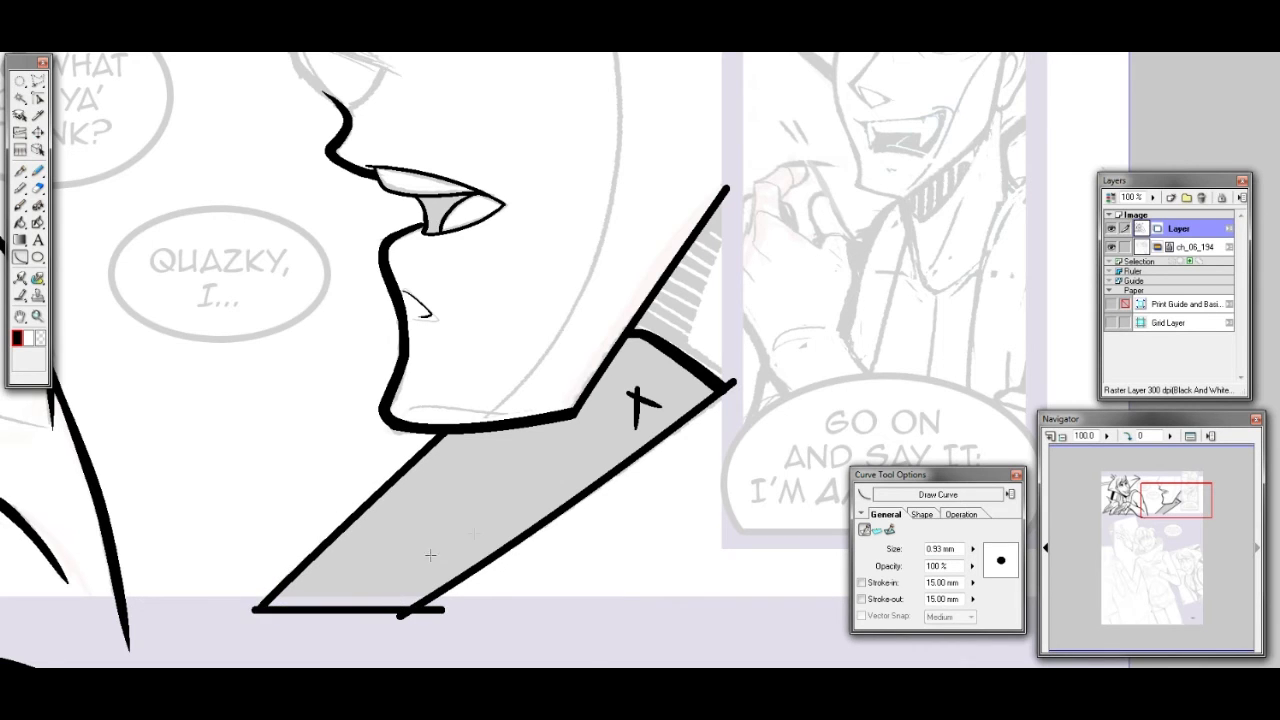
Draw the nose bridge of the profile as a straight diagonal with the Curve tool at 1.23 mm
drag(1135, 512, 1158, 491)
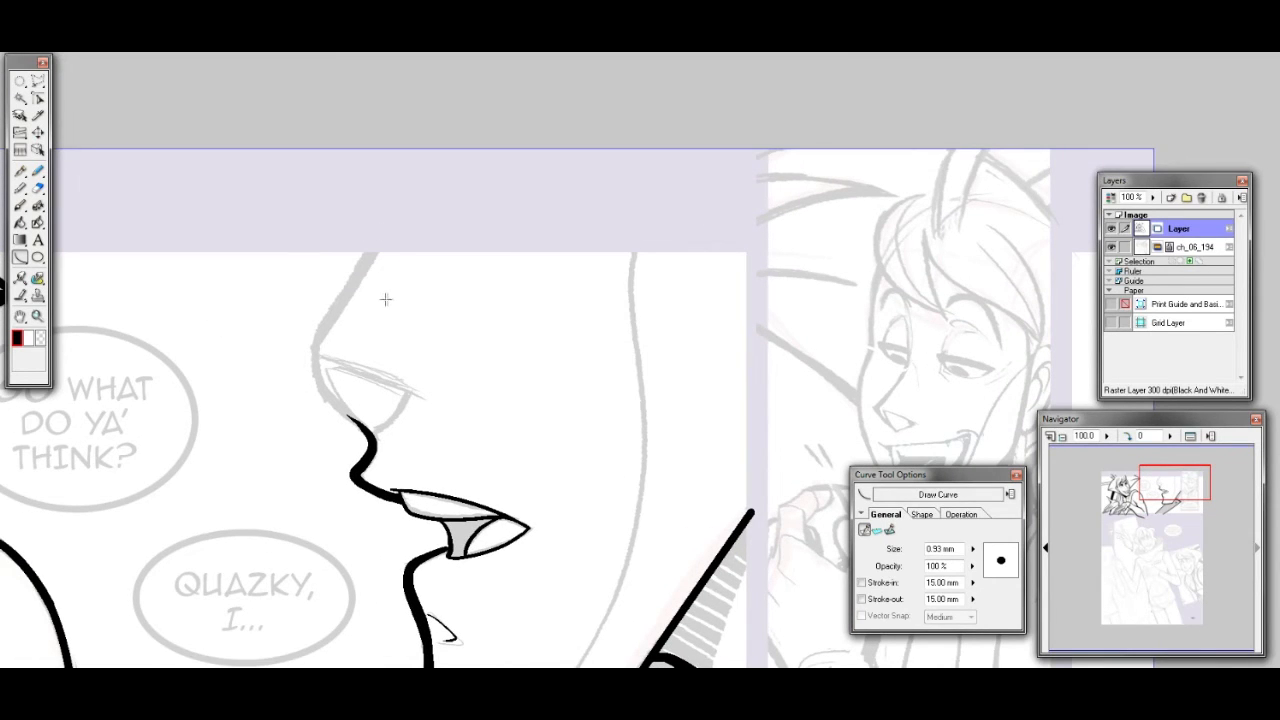
key(bracketright)
drag(393, 221, 318, 338)
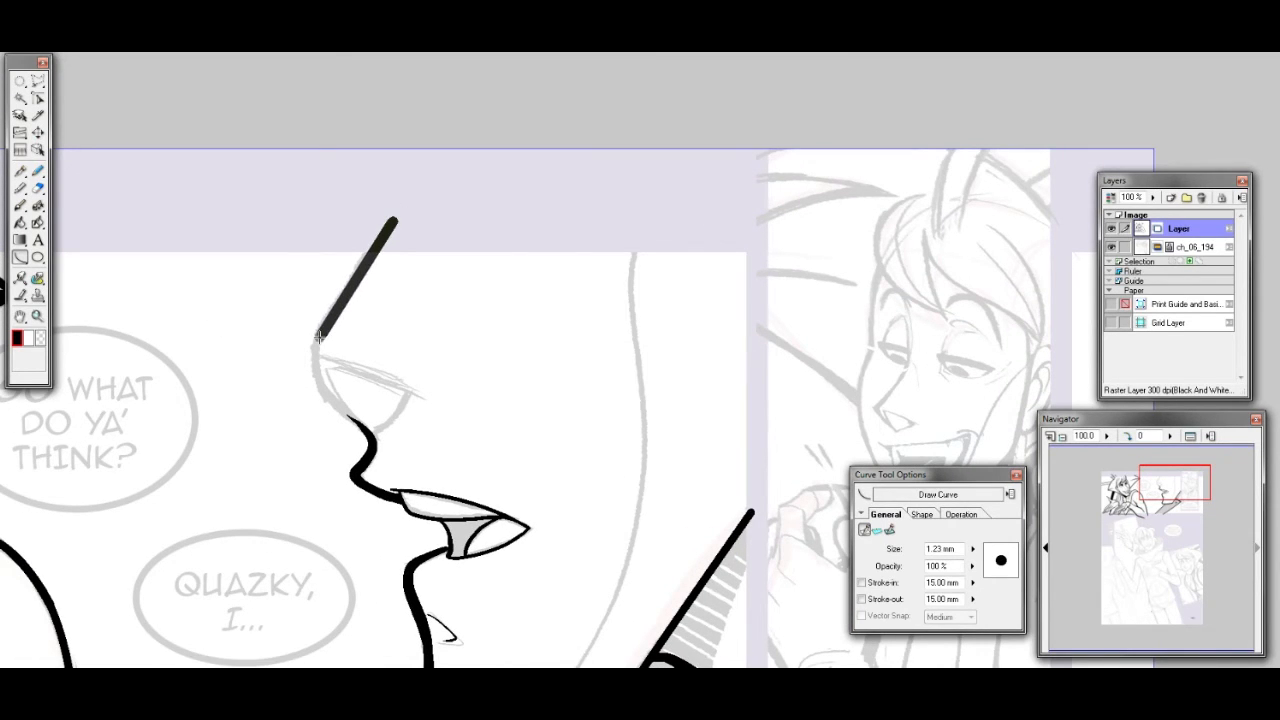
click(358, 272)
Try penning the nose tip from the bridge to the upper lip, undo it, and set the canvas zoom to 200%
click(20, 172)
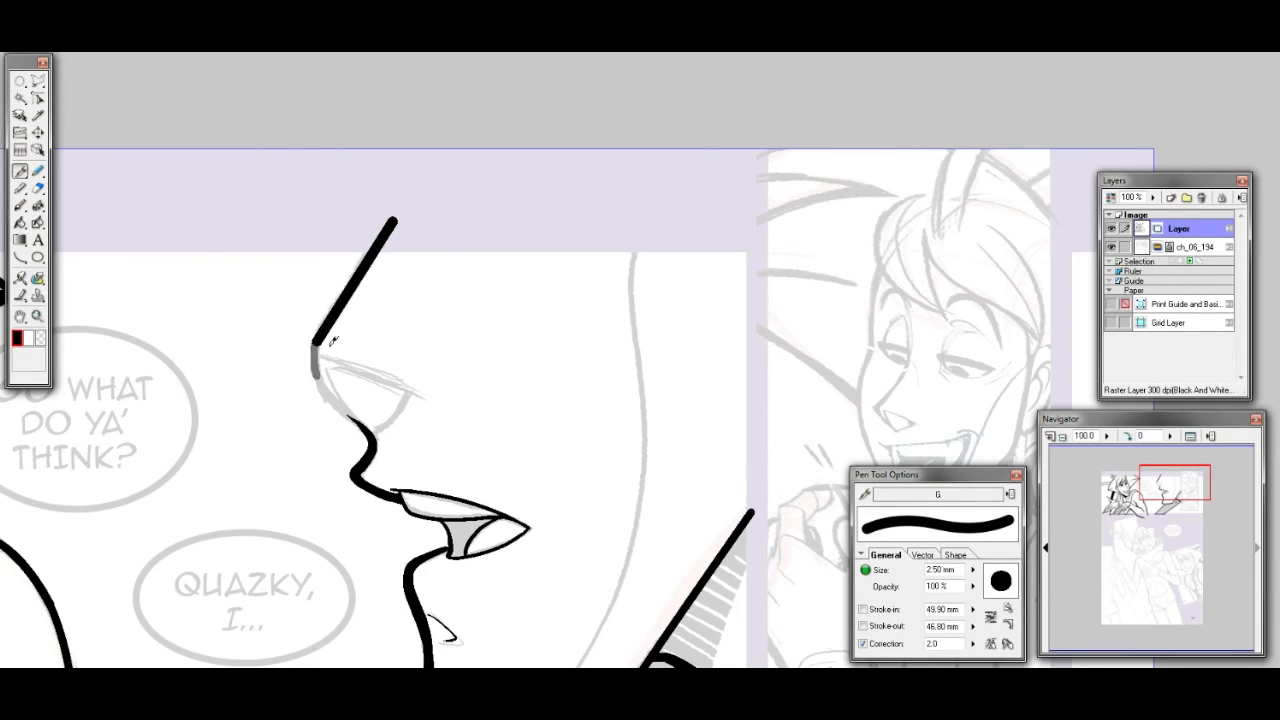
mouse_move(316, 340)
mouse_down()
mouse_move(320, 376)
mouse_move(370, 428)
mouse_up()
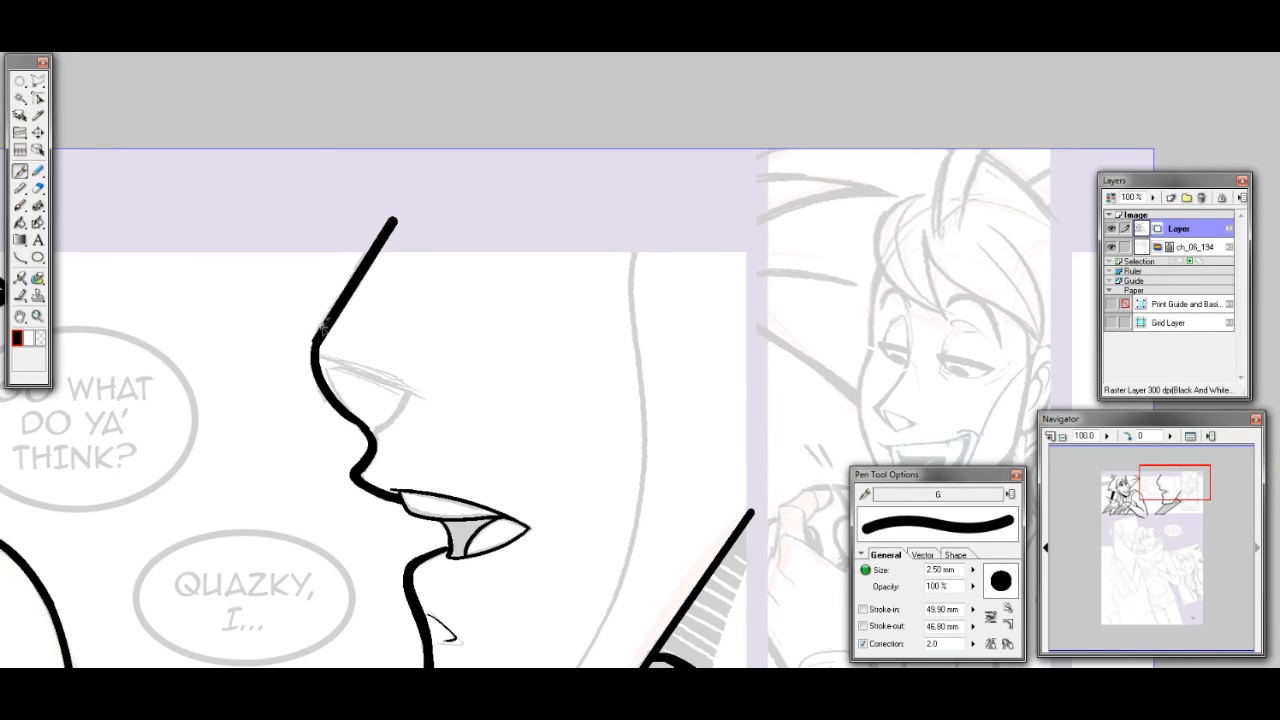
key(ctrl+z)
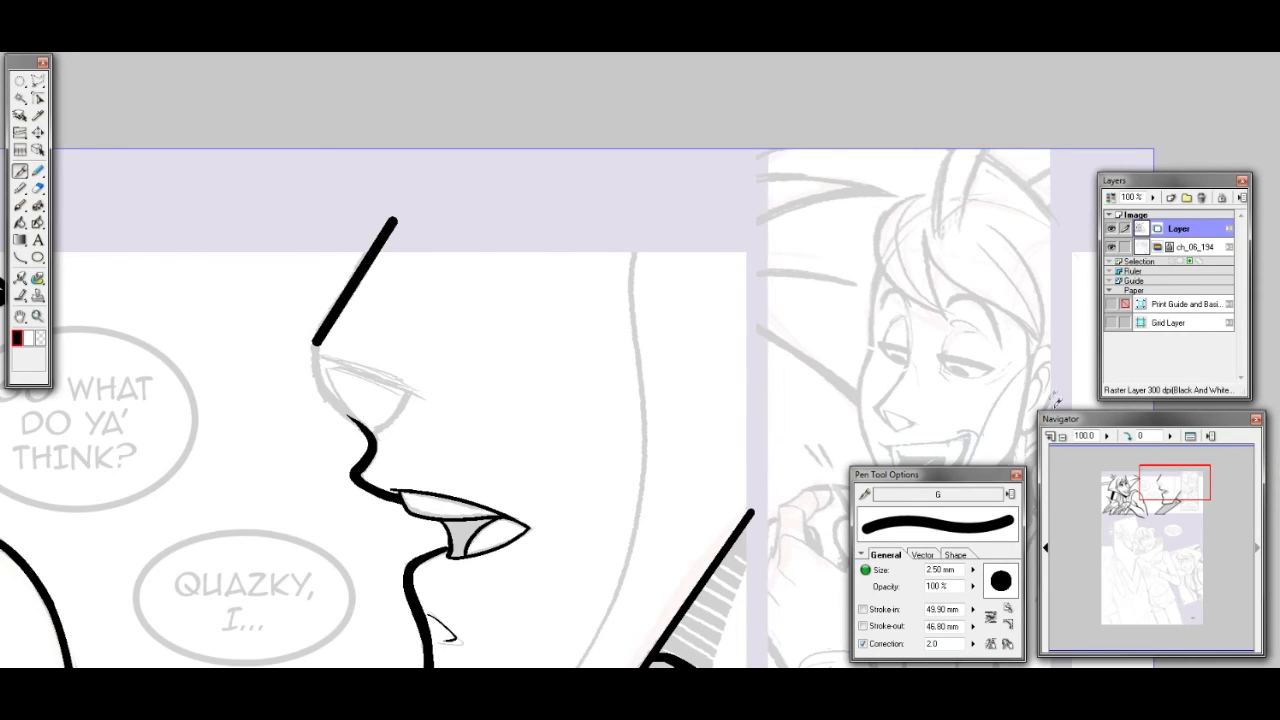
double_click(1084, 436)
text(200)
key(Return)
drag(1181, 476, 1166, 485)
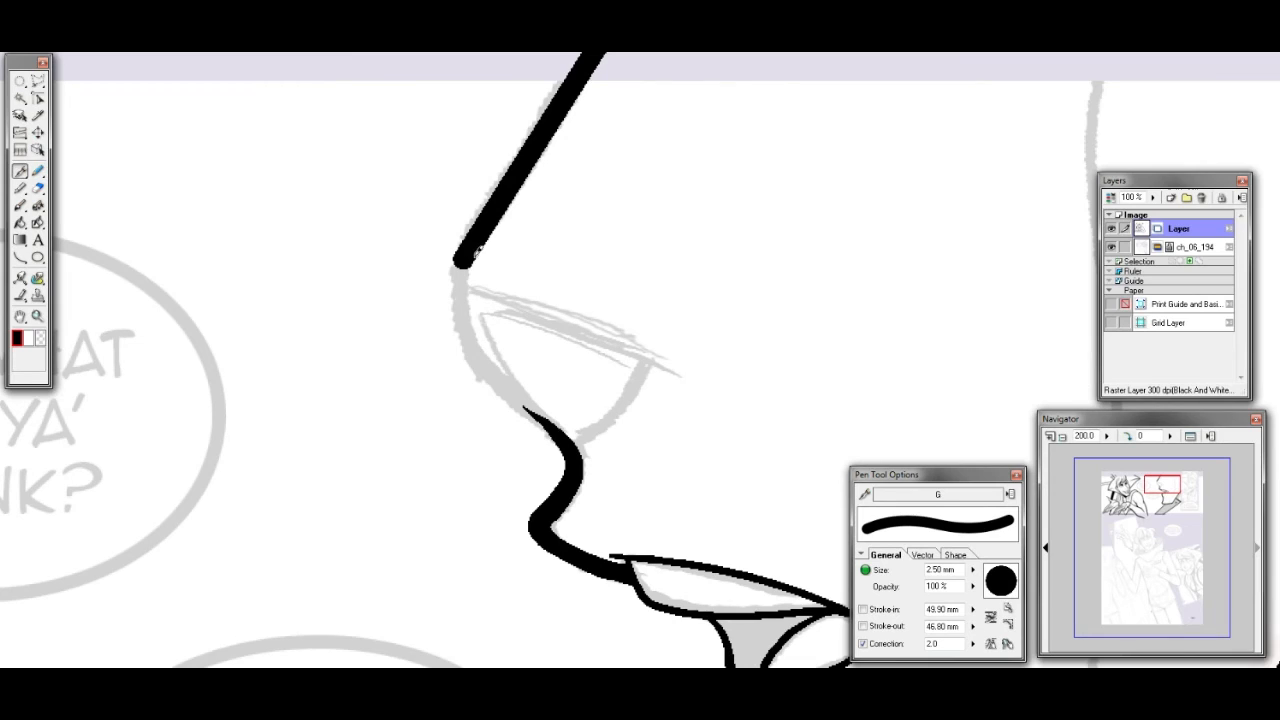
Ink the nose tip's curve between the bridge and the upper lip with thick 2.50 mm pen strokes, redoing the failed strokes
mouse_move(466, 266)
mouse_down()
mouse_move(480, 347)
mouse_move(530, 398)
mouse_up()
key(ctrl+z)
mouse_move(468, 262)
mouse_down()
mouse_move(491, 360)
mouse_move(557, 425)
mouse_up()
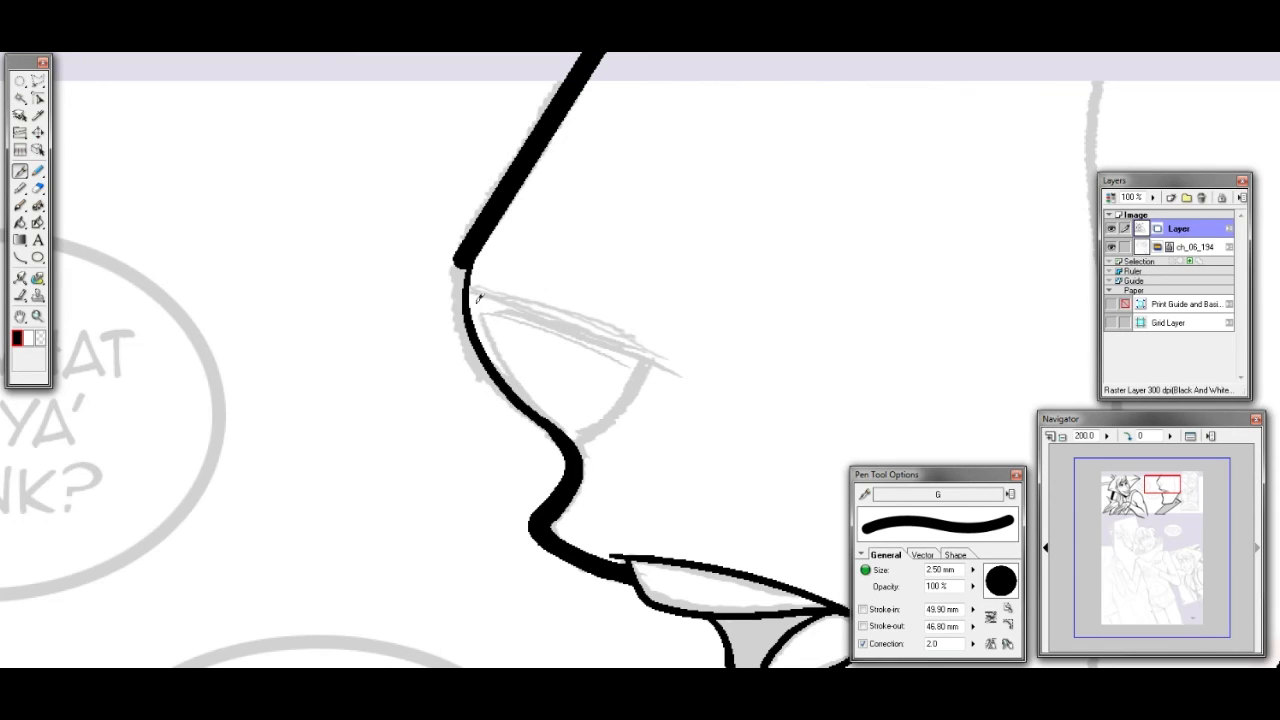
drag(466, 250, 452, 326)
key(ctrl+z)
mouse_move(468, 250)
mouse_down()
mouse_move(452, 288)
mouse_move(487, 377)
mouse_move(565, 435)
mouse_up()
drag(518, 389, 562, 426)
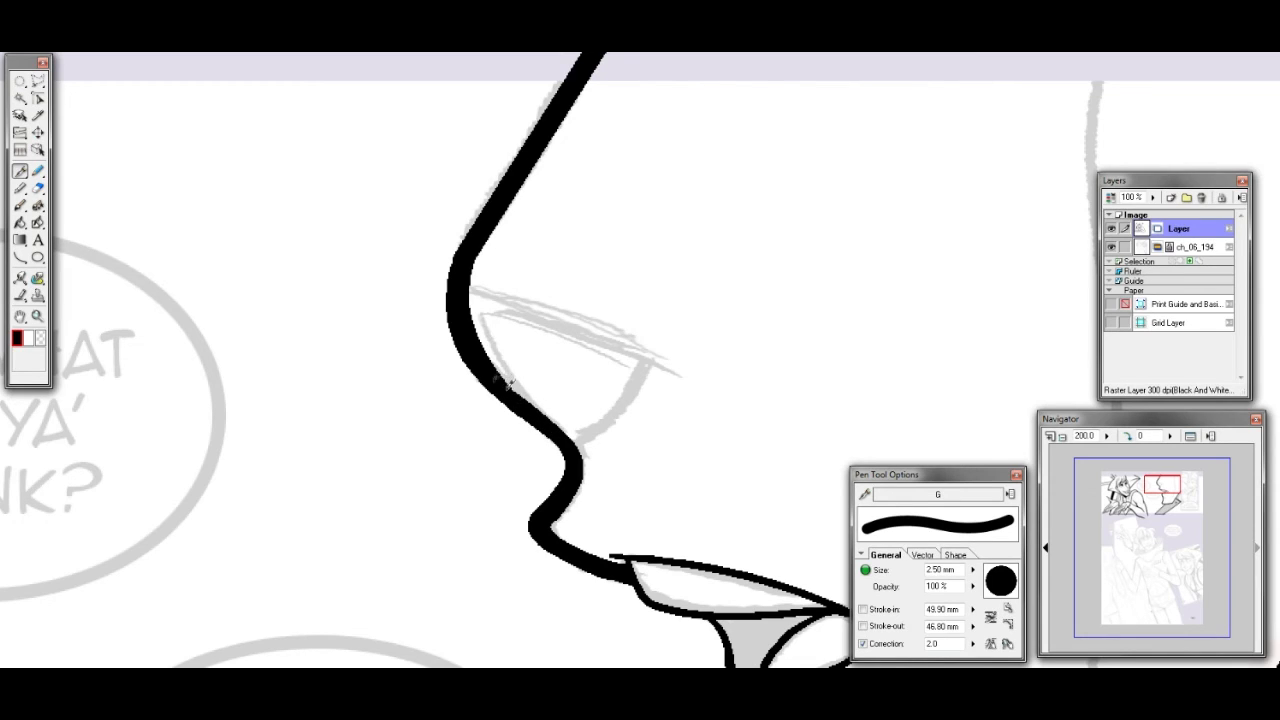
drag(611, 347, 636, 362)
key(ctrl+z)
key(ctrl+z)
key(ctrl+z)
Fill the outlined shadow area below the jaw with solid black
mouse_move(1154, 481)
mouse_down()
mouse_move(1181, 483)
mouse_move(1164, 507)
mouse_up()
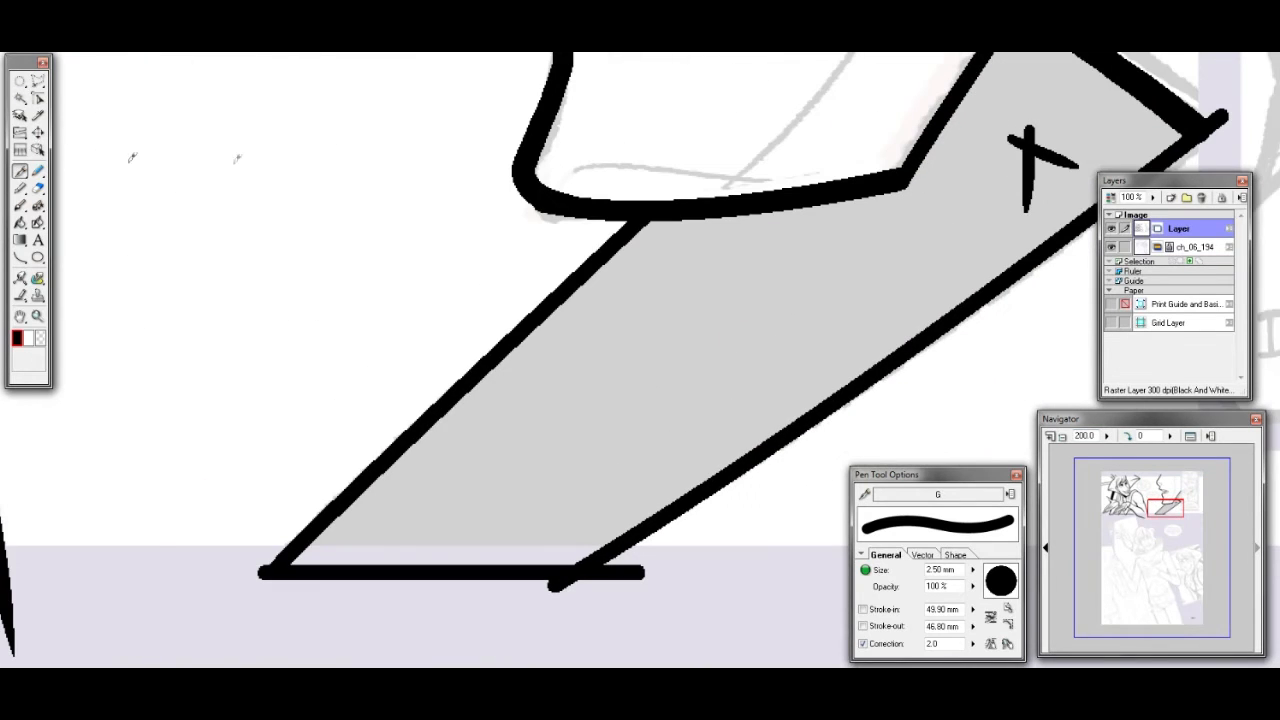
click(20, 240)
click(20, 224)
click(300, 286)
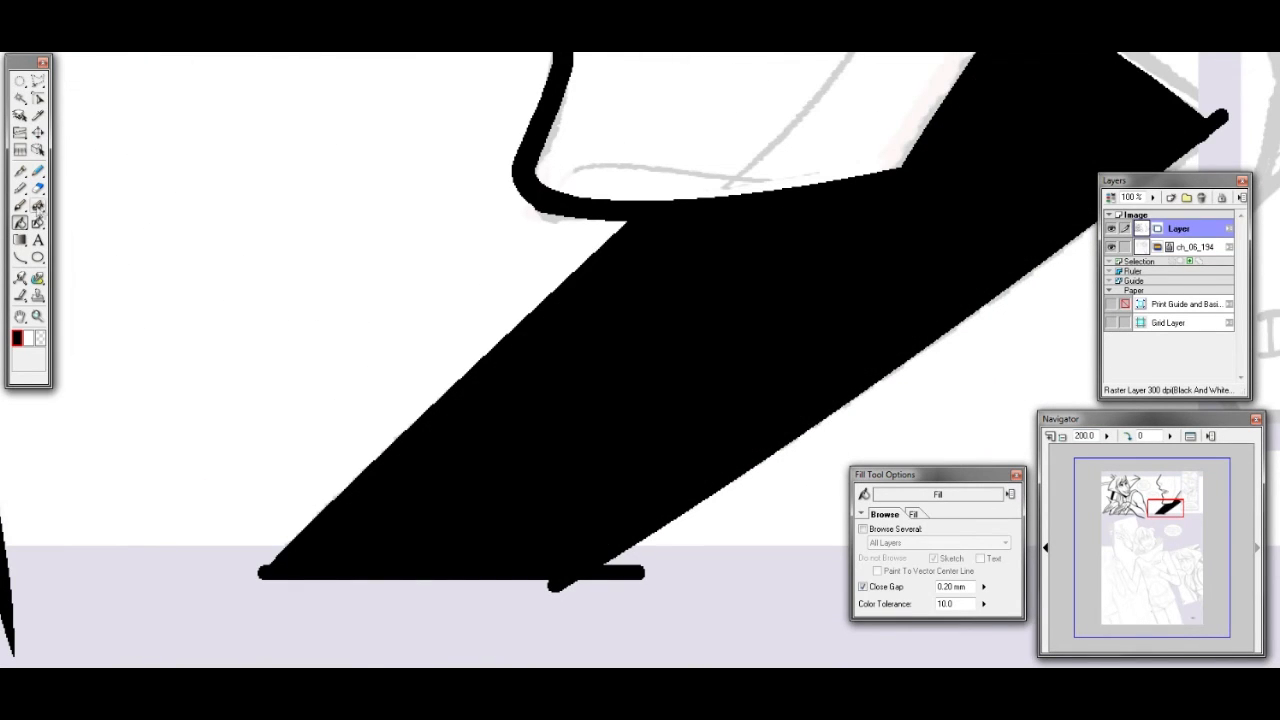
Thicken the diagonal line rising from the jaw's rear end with an overlapping straight line using the Curve tool at 1.23 mm
click(20, 170)
mouse_move(1166, 507)
mouse_down()
mouse_move(1184, 485)
mouse_move(1175, 499)
mouse_up()
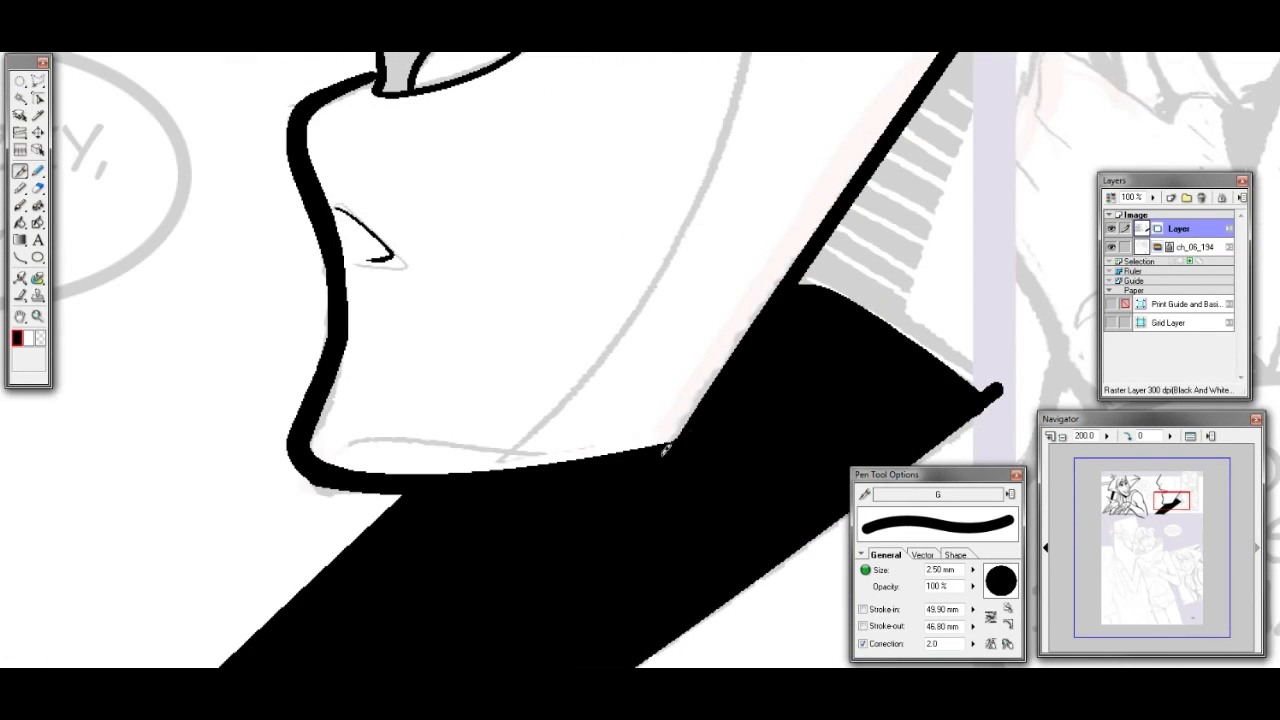
drag(800, 288, 650, 415)
click(20, 257)
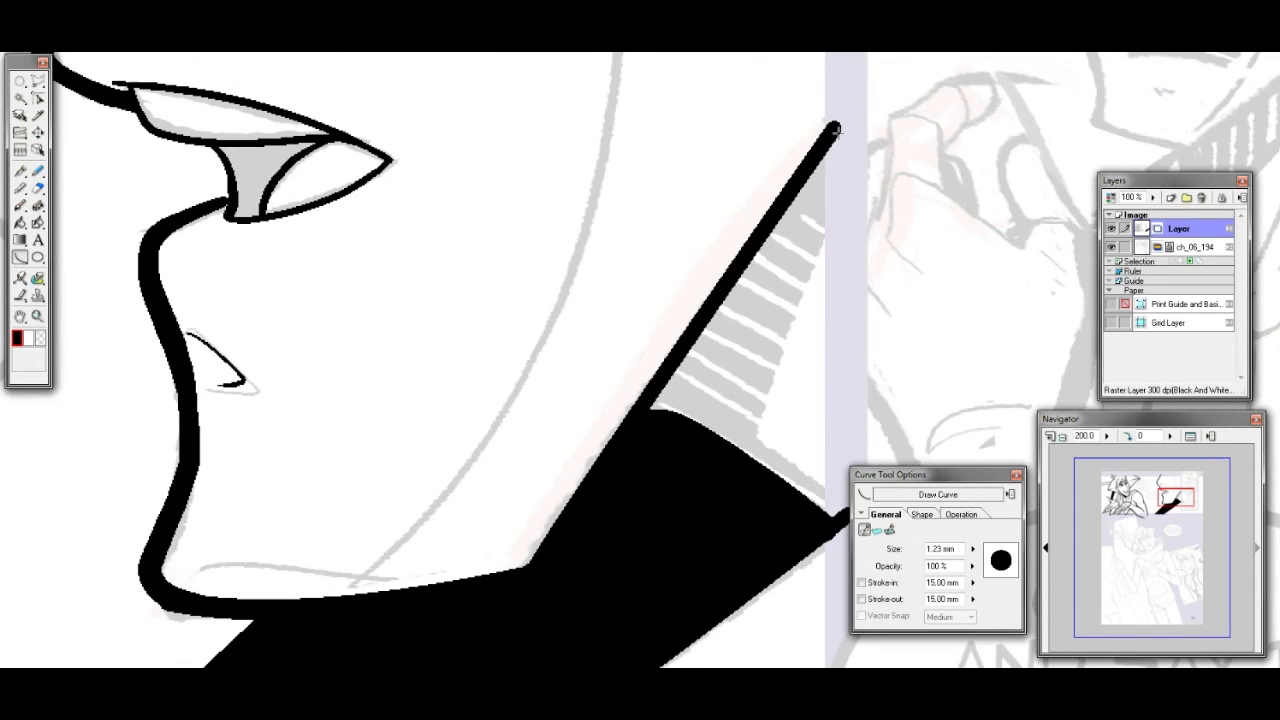
drag(836, 128, 537, 586)
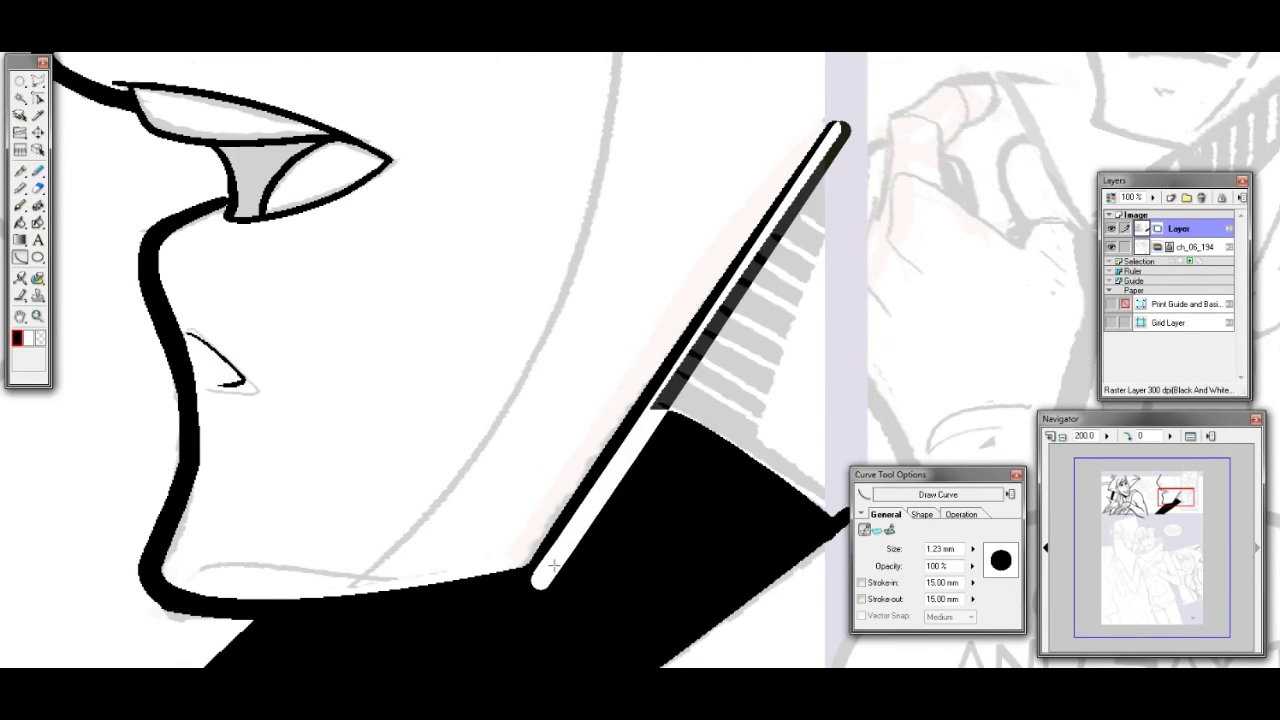
click(553, 566)
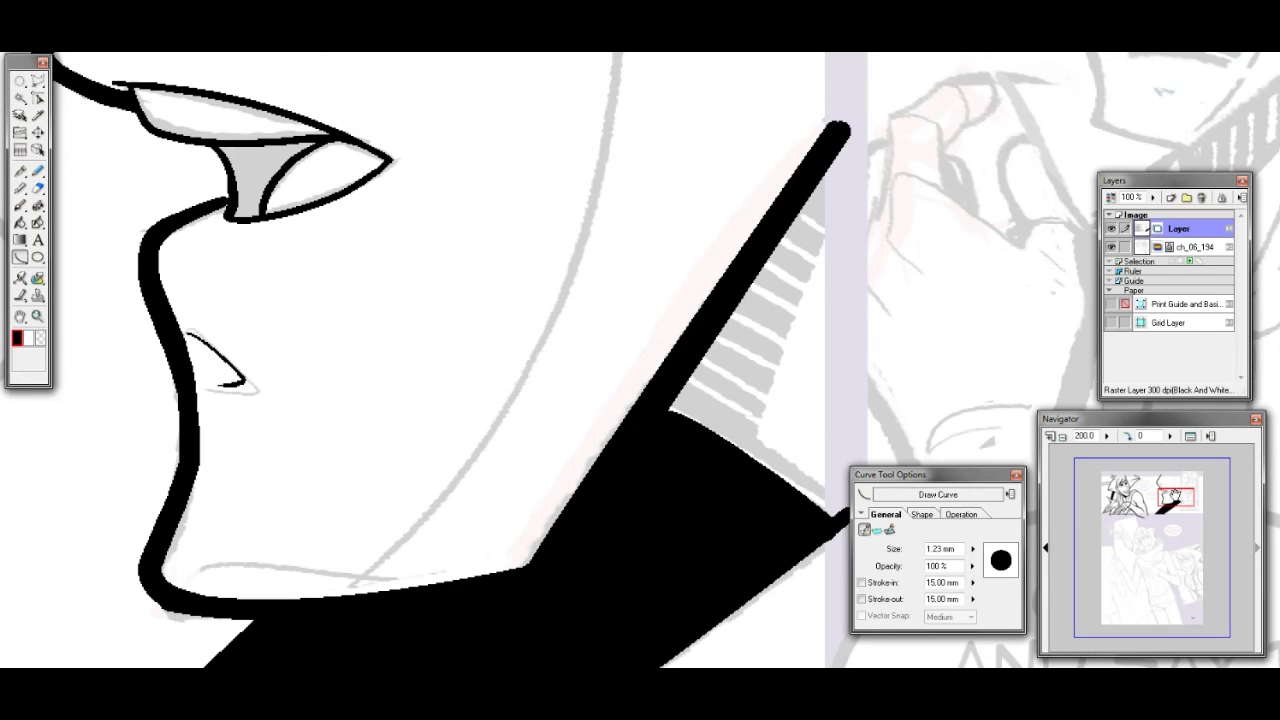
In the third panel, ink the man's front neck line below the chin and the angular throat contour with the pen
mouse_move(1173, 497)
mouse_down()
mouse_move(1180, 488)
mouse_move(1143, 528)
mouse_move(1160, 505)
mouse_move(1193, 519)
mouse_move(1196, 486)
mouse_up()
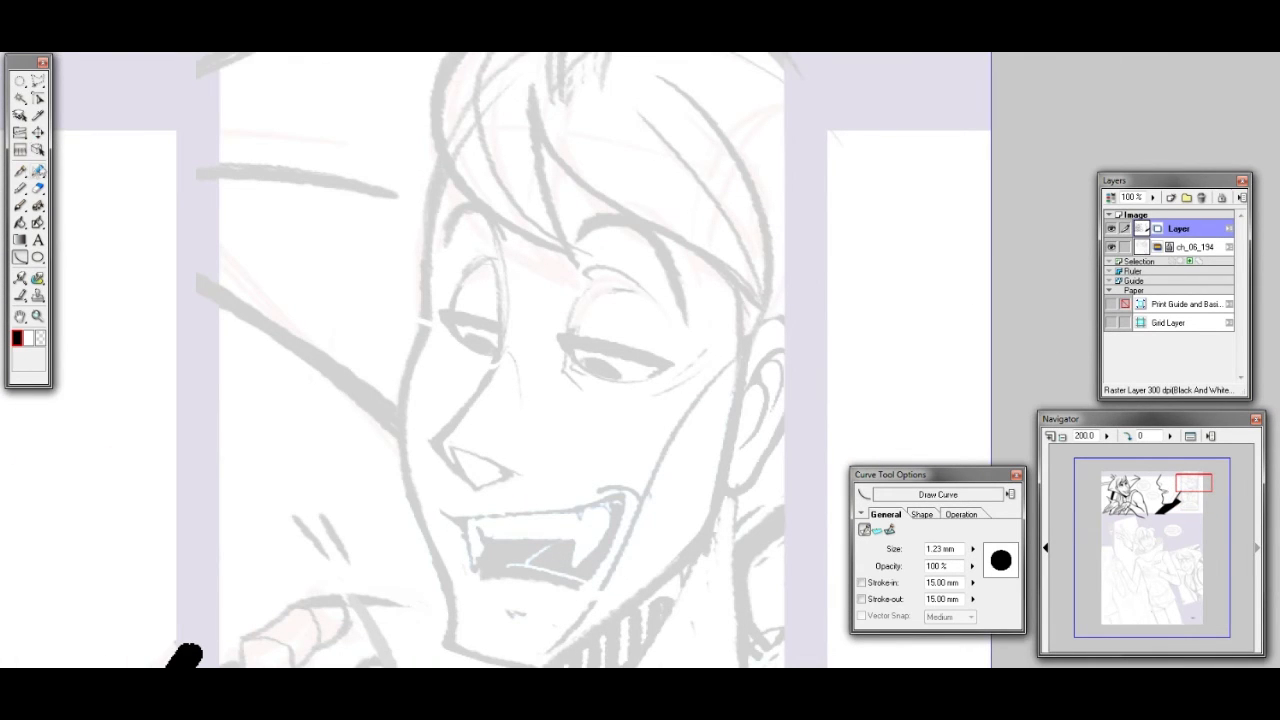
click(20, 171)
mouse_move(1200, 478)
mouse_down()
mouse_move(1199, 512)
mouse_move(1195, 493)
mouse_move(1180, 500)
mouse_move(1185, 468)
mouse_up()
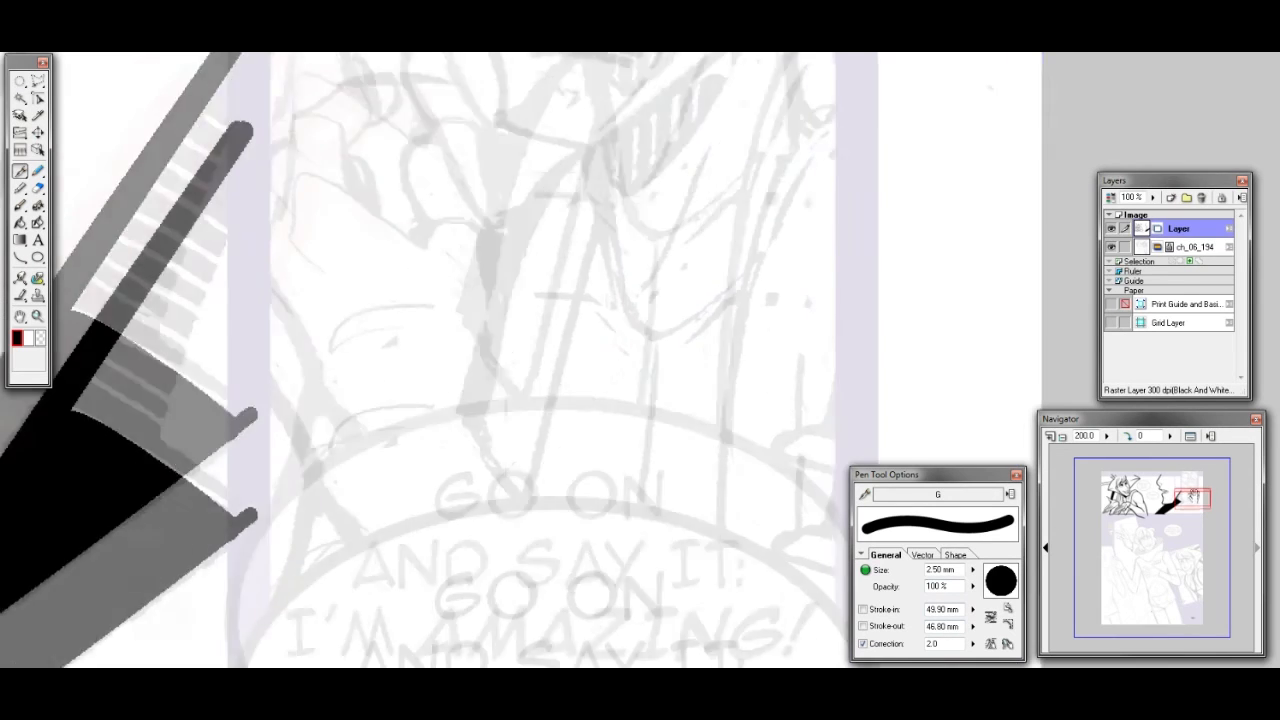
drag(590, 393, 628, 568)
key(ctrl+z)
drag(616, 501, 622, 542)
mouse_move(617, 470)
mouse_down()
mouse_move(632, 496)
mouse_move(670, 490)
mouse_up()
key(ctrl+z)
drag(612, 452, 638, 532)
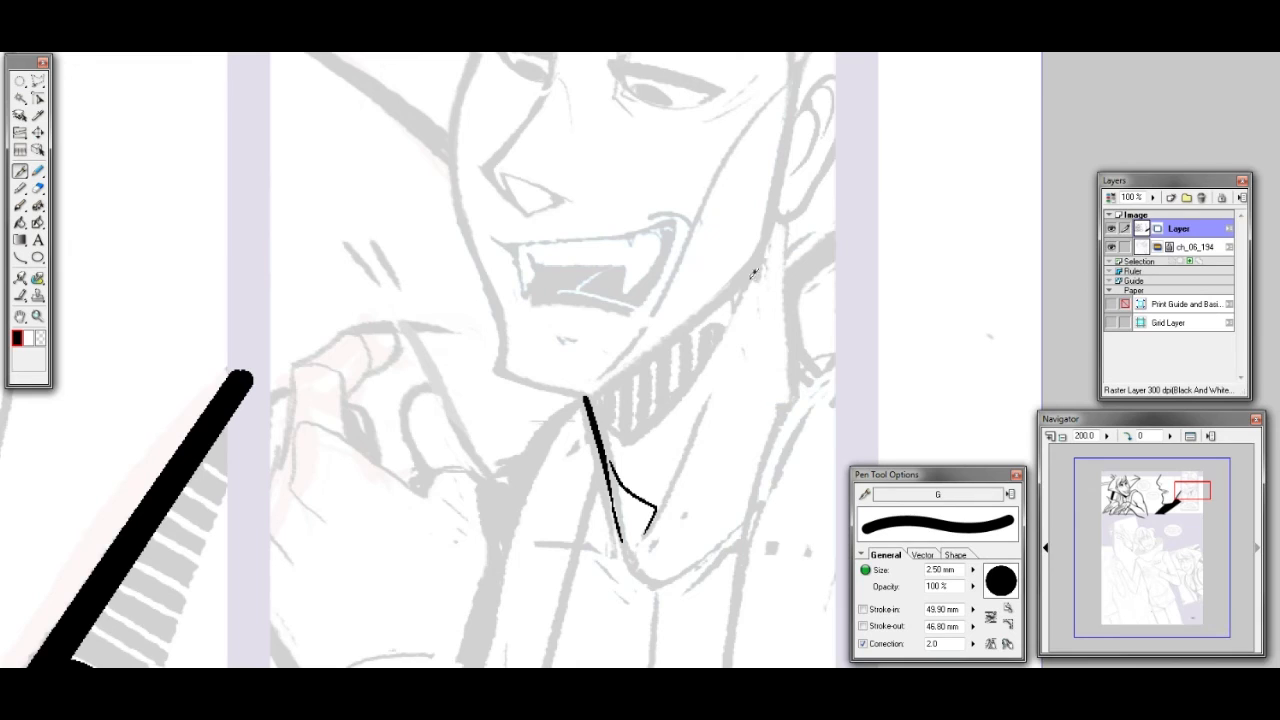
Ink the neck's rear line and the branching stroke below the ear in the third panel, and erase the stray thin stroke
mouse_move(787, 219)
mouse_down()
mouse_move(821, 228)
mouse_move(783, 300)
mouse_move(886, 212)
mouse_up()
key(ctrl+z)
mouse_move(784, 258)
mouse_down()
mouse_move(800, 300)
mouse_move(848, 240)
mouse_move(784, 292)
mouse_move(843, 249)
mouse_up()
key(ctrl+z)
key(ctrl+z)
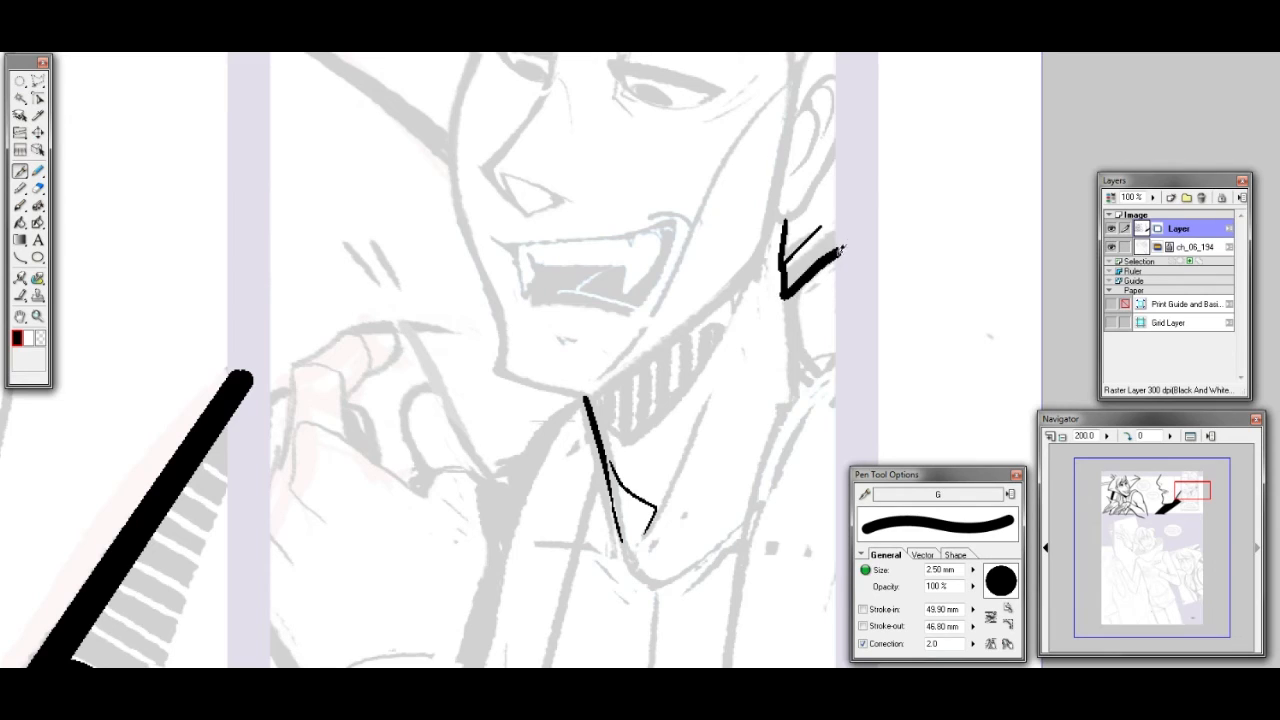
drag(797, 287, 798, 387)
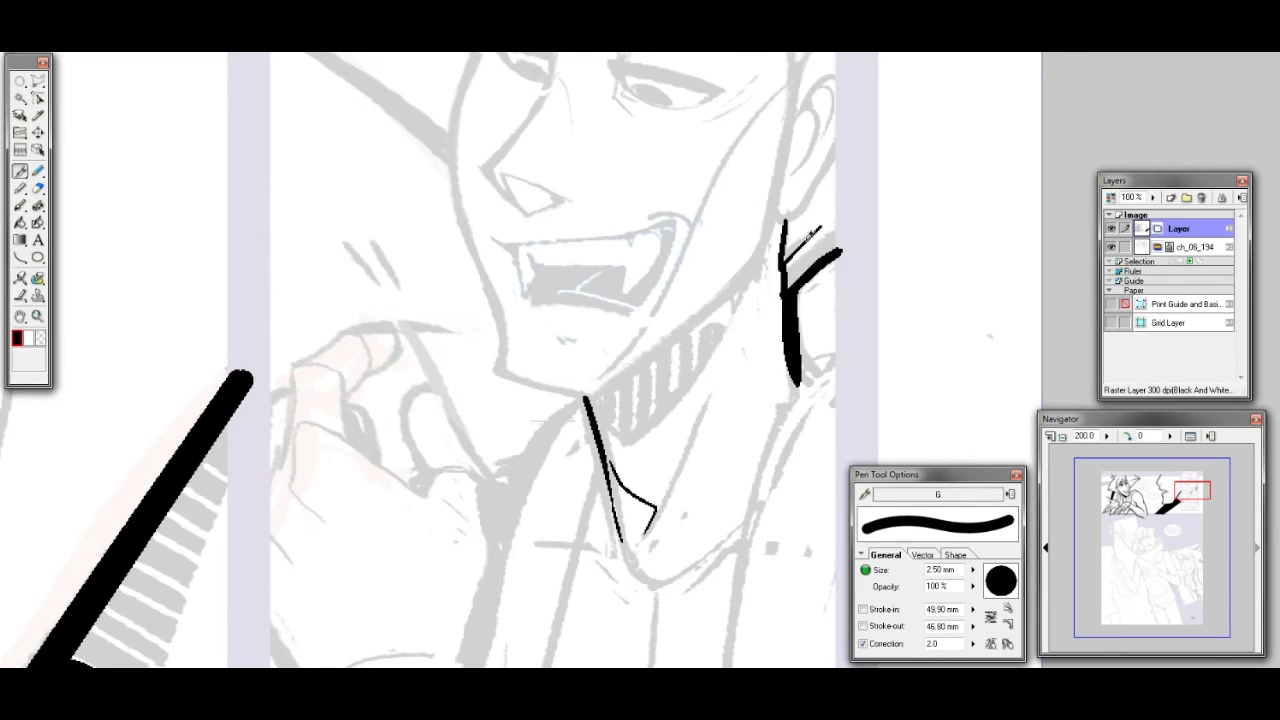
drag(788, 216, 779, 292)
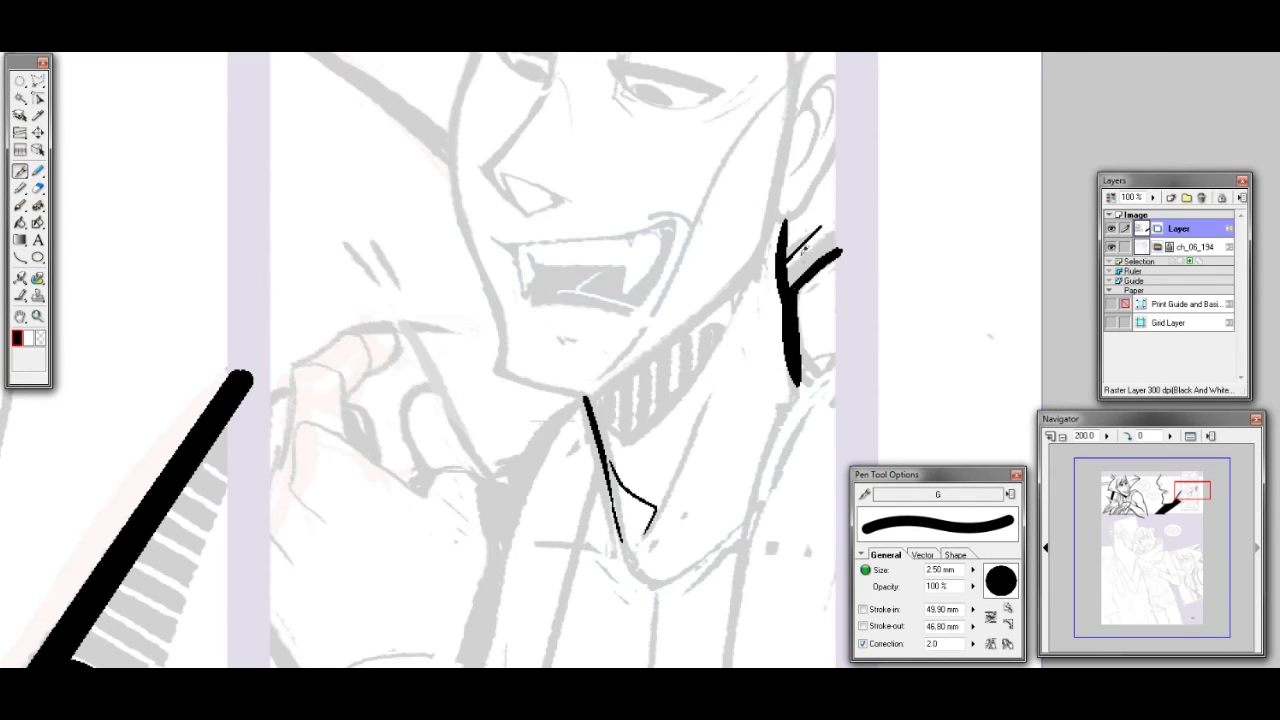
click(38, 188)
drag(819, 220, 815, 240)
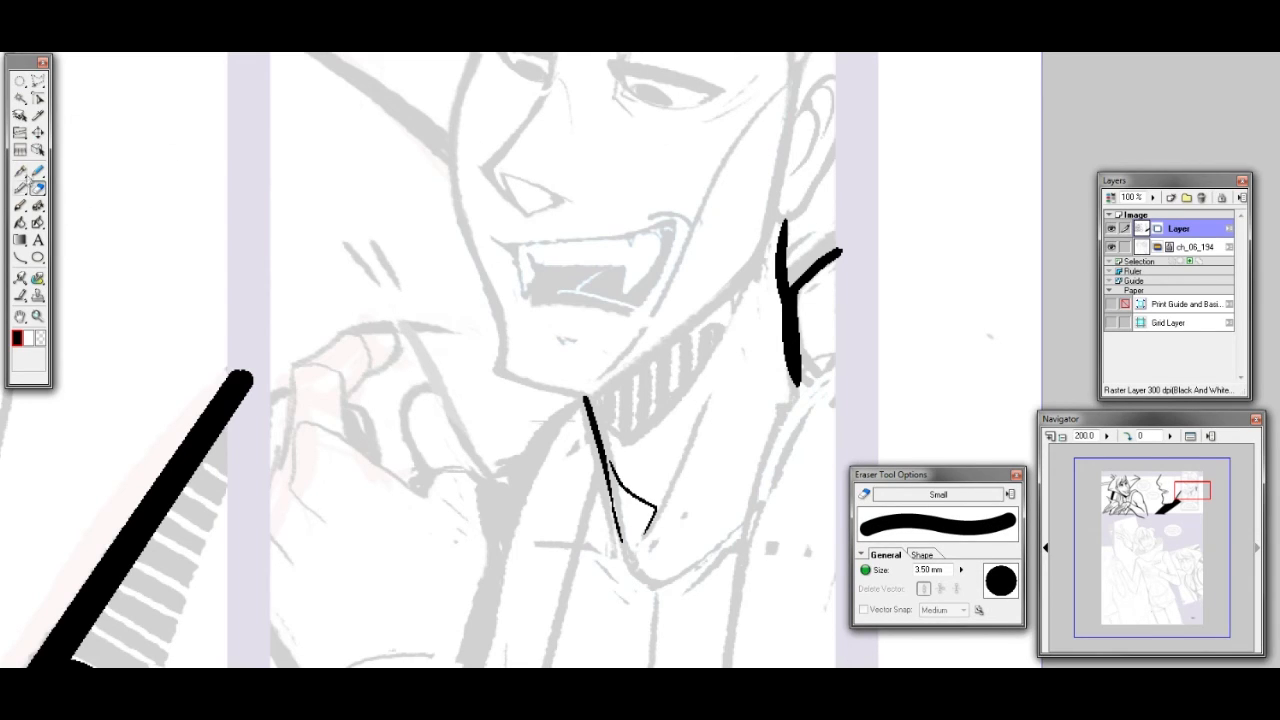
Set the pen size to 2.00 mm and ink both edges of the raised forearm down into the speech balloon
click(20, 171)
drag(1197, 493, 1197, 500)
key(bracketleft)
key(bracketleft)
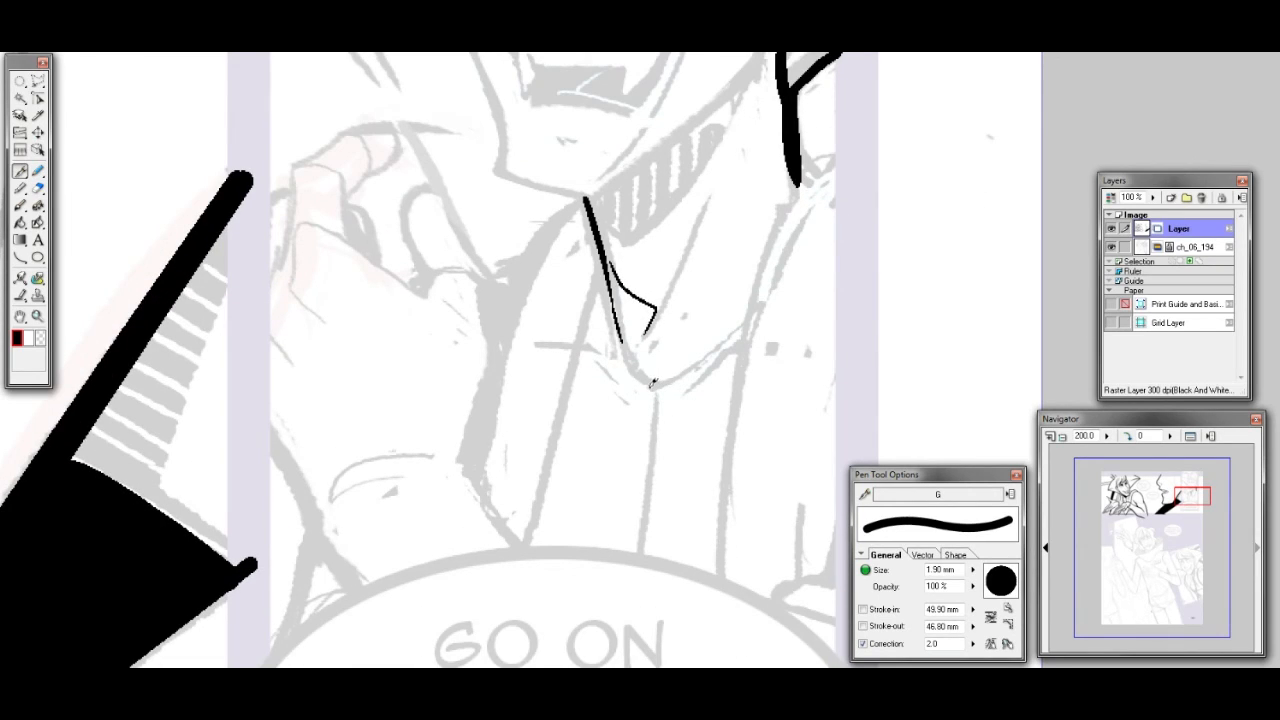
key(bracketright)
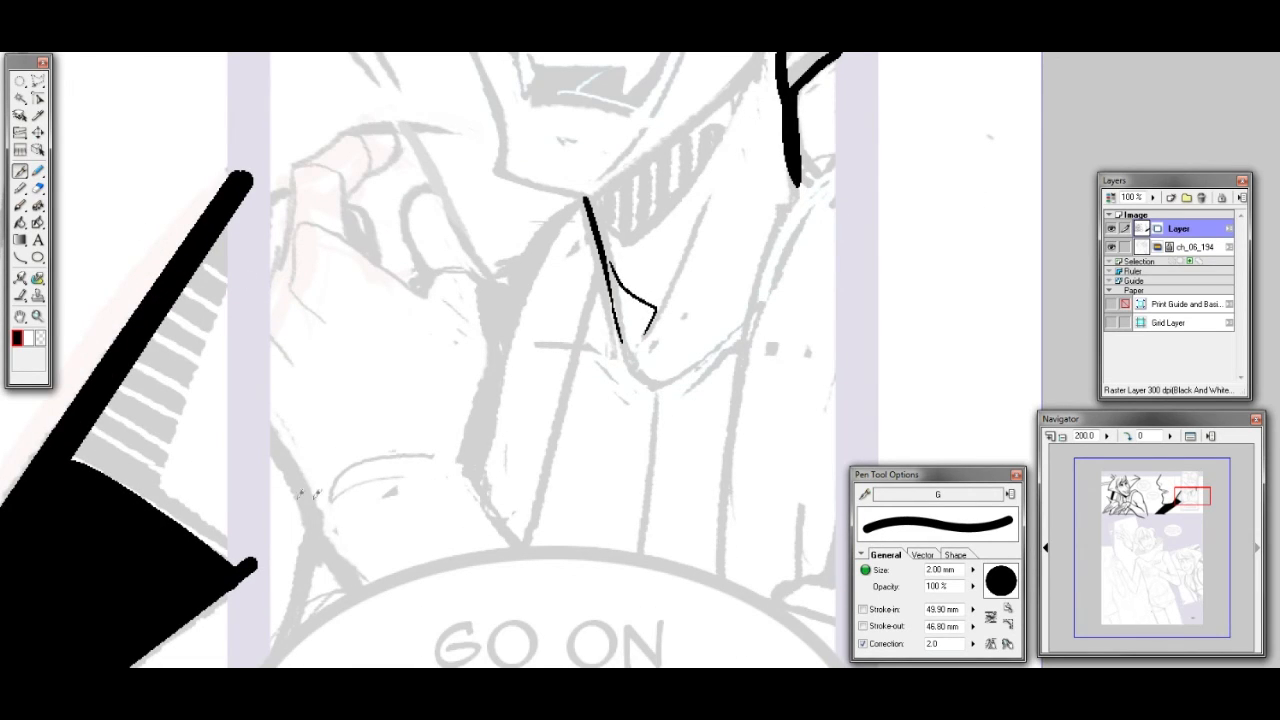
mouse_move(262, 430)
mouse_down()
mouse_move(323, 536)
mouse_move(407, 648)
mouse_up()
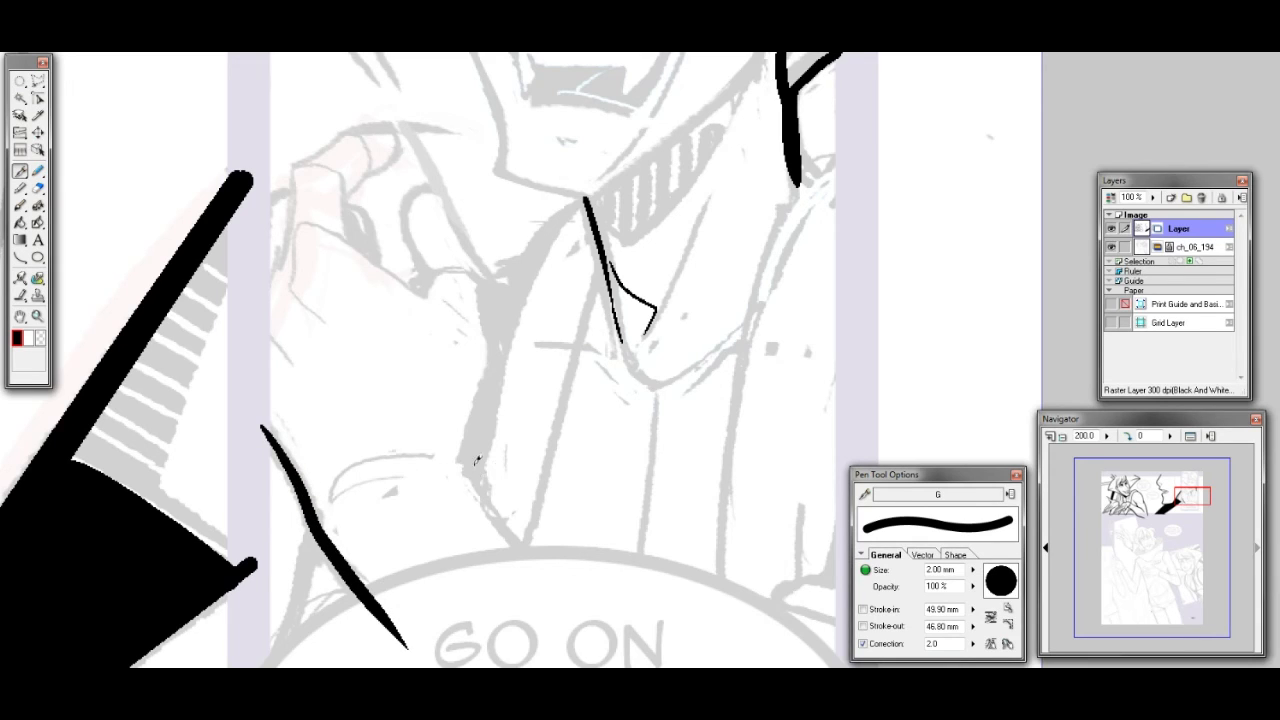
mouse_move(469, 436)
mouse_down()
mouse_move(478, 480)
mouse_move(556, 576)
mouse_up()
key(ctrl+z)
mouse_move(468, 440)
mouse_down()
mouse_move(466, 458)
mouse_move(567, 603)
mouse_up()
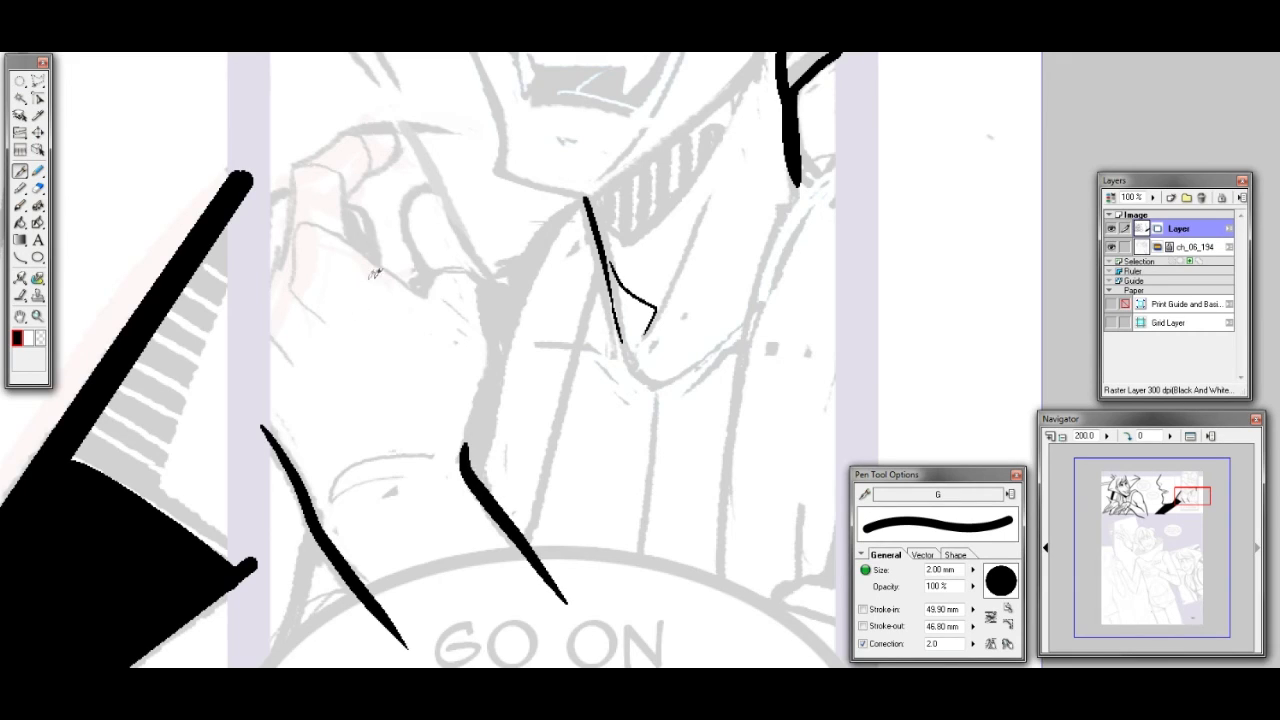
Ink the palm's crease, the thumb's rounded inner contour and the hand's outer edge down to the wrist
drag(352, 244, 460, 326)
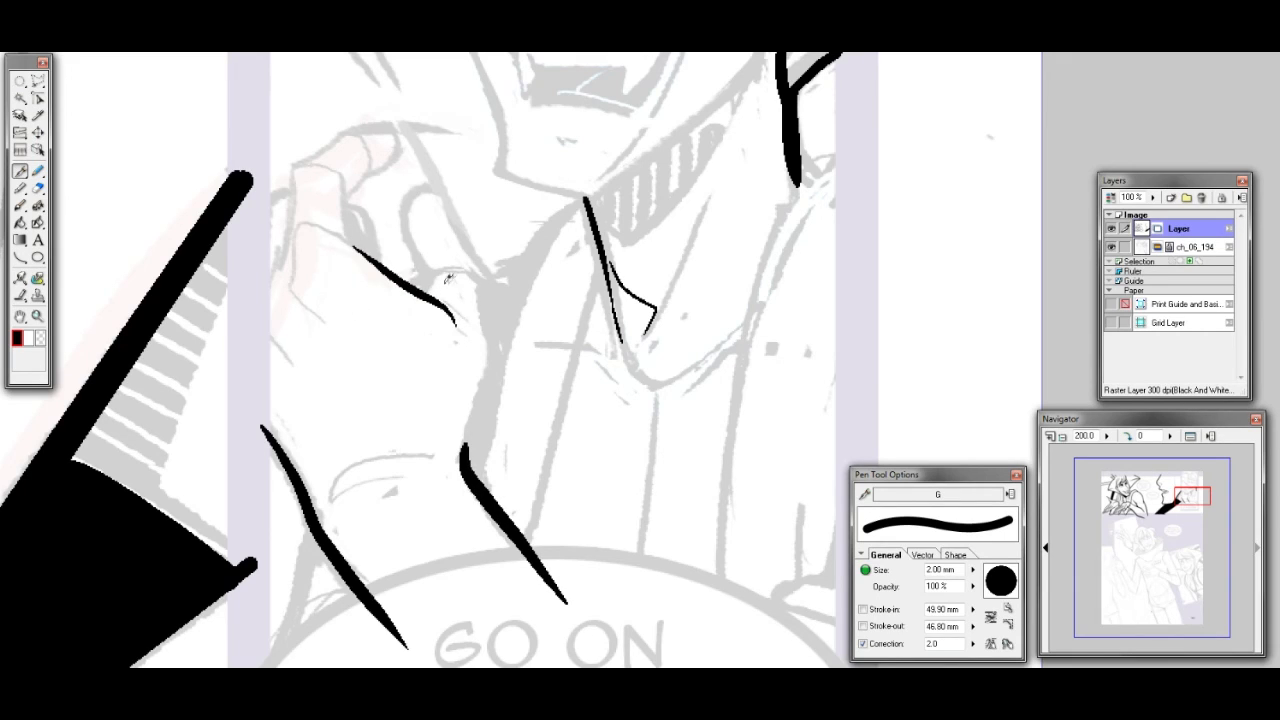
mouse_move(432, 276)
mouse_down()
mouse_move(407, 218)
mouse_move(432, 184)
mouse_move(486, 268)
mouse_up()
key(ctrl+z)
mouse_move(440, 185)
mouse_down()
mouse_move(480, 258)
mouse_move(495, 349)
mouse_move(465, 468)
mouse_up()
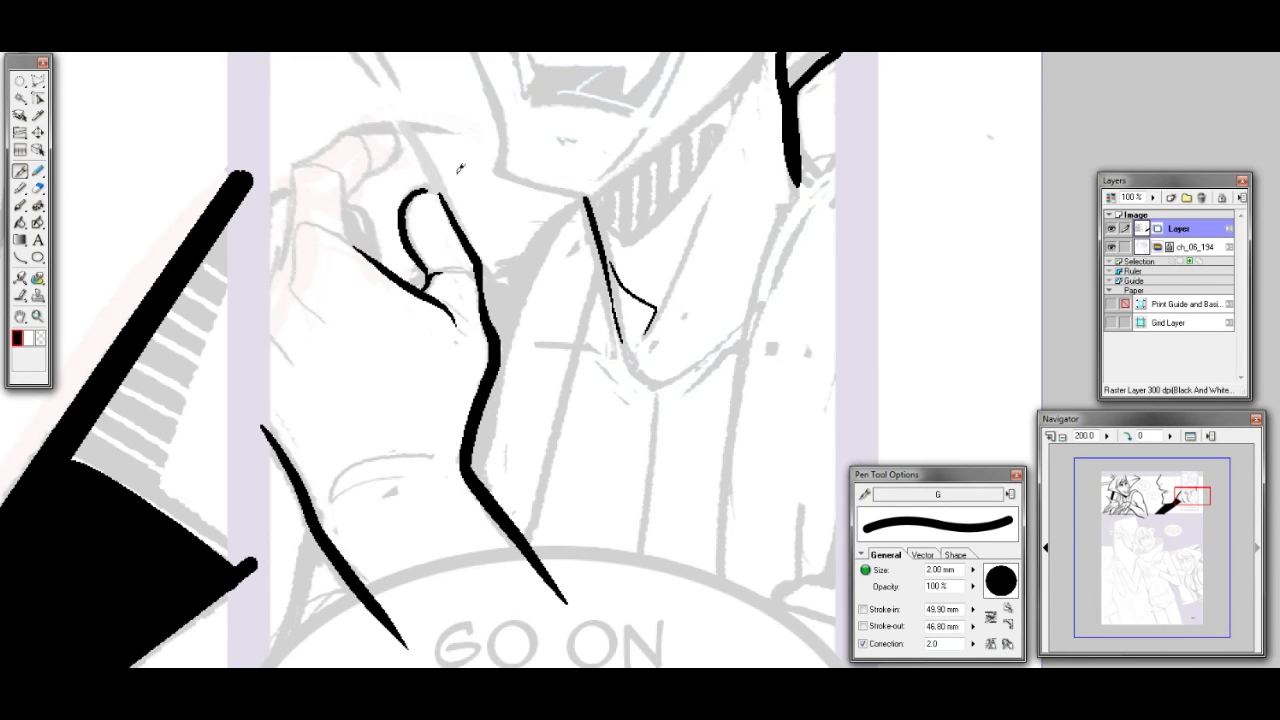
Ink the raised index finger's outline with its pointed nail and the folded finger behind it
mouse_move(286, 236)
mouse_down()
mouse_move(298, 302)
mouse_move(316, 316)
mouse_up()
mouse_move(286, 234)
mouse_down()
mouse_move(304, 157)
mouse_move(357, 123)
mouse_move(455, 118)
mouse_up()
key(ctrl+z)
drag(343, 133, 450, 119)
mouse_move(344, 172)
mouse_down()
mouse_move(352, 248)
mouse_move(379, 268)
mouse_up()
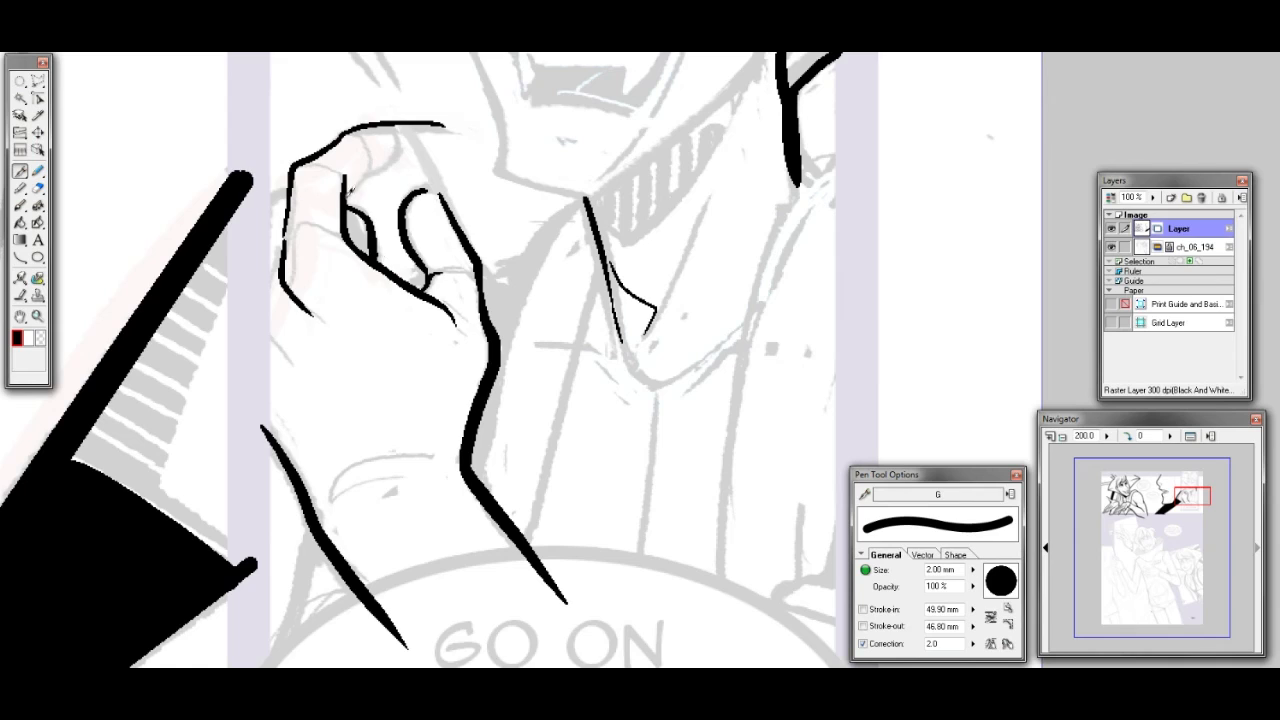
drag(367, 168, 400, 149)
drag(393, 126, 398, 150)
drag(399, 126, 450, 121)
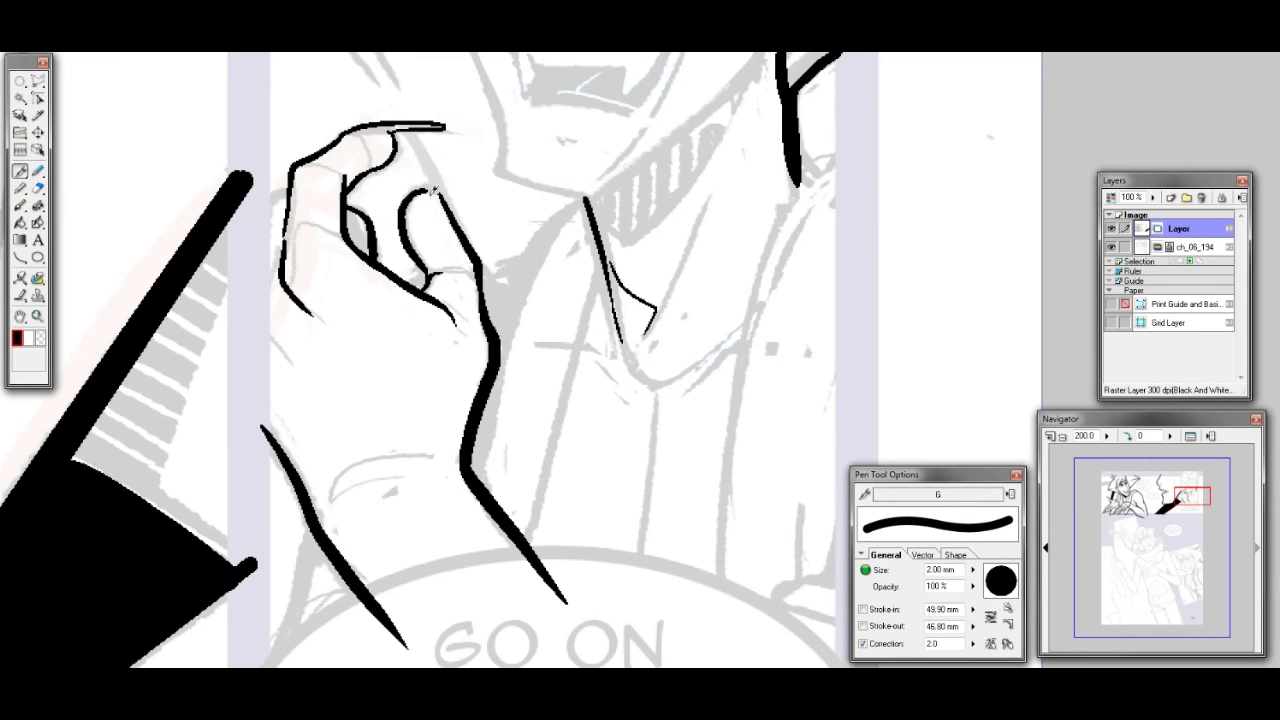
Ink the thumb's long pointed nail up to the index finger and add short strokes beside the hand at the panel's edge
drag(412, 126, 447, 198)
key(ctrl+z)
mouse_move(408, 122)
mouse_down()
mouse_move(446, 180)
mouse_move(447, 207)
mouse_up()
drag(410, 132, 428, 188)
key(ctrl+z)
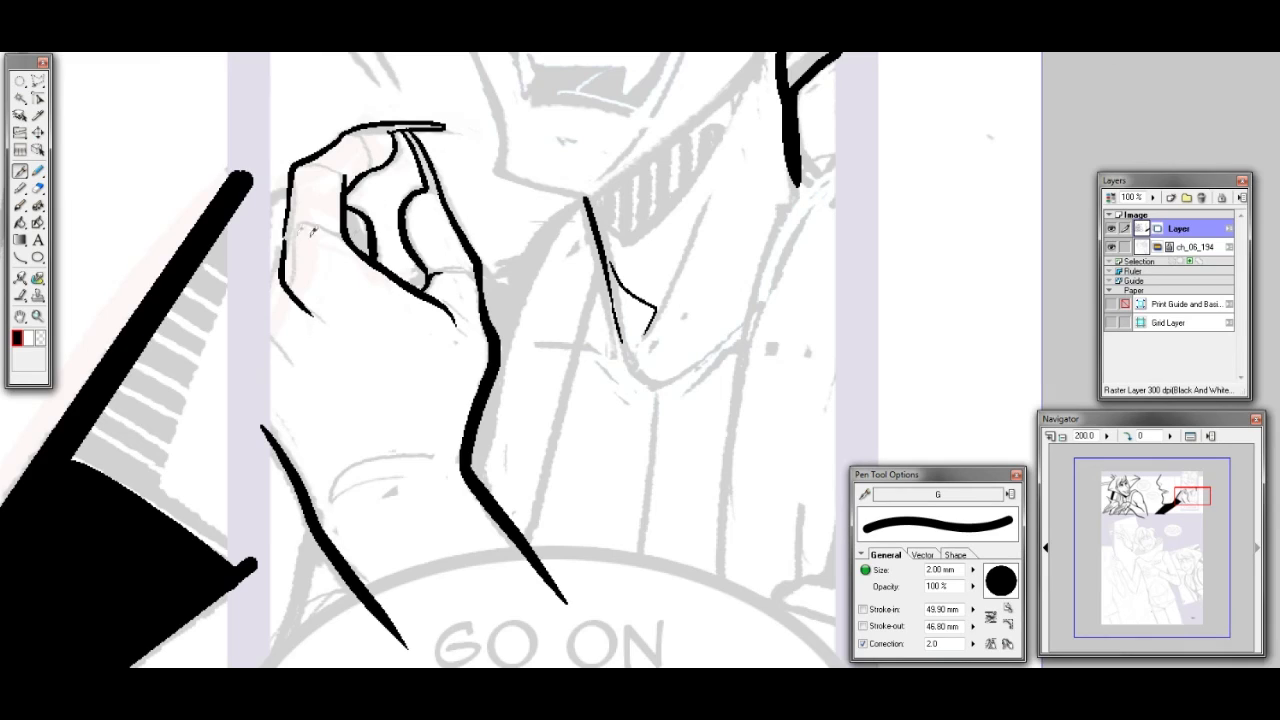
drag(287, 189, 261, 207)
drag(263, 331, 283, 360)
Thicken the lower part of the forearm's outer line where it enters the speech balloon, redoing the unsatisfactory strokes
drag(1186, 494, 1180, 502)
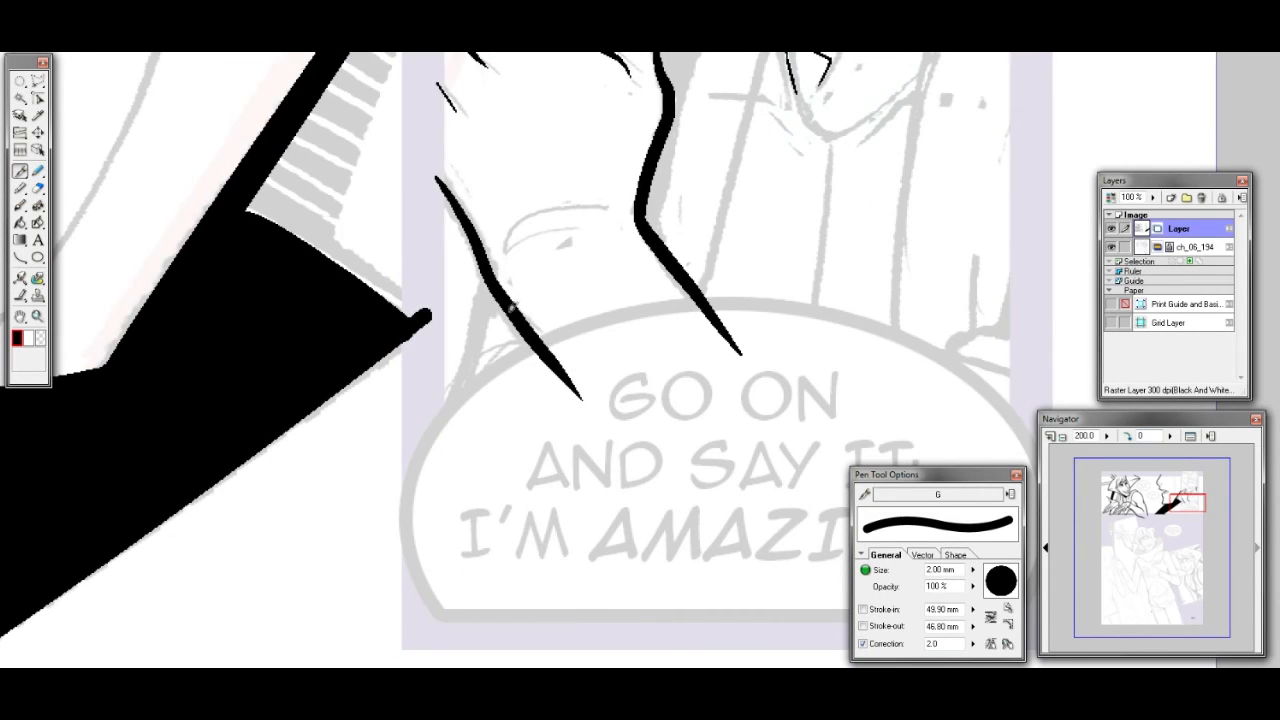
drag(510, 300, 576, 396)
key(ctrl+z)
drag(507, 294, 572, 383)
key(ctrl+z)
drag(502, 285, 594, 411)
key(ctrl+z)
mouse_move(502, 283)
mouse_down()
mouse_move(579, 413)
mouse_move(580, 392)
mouse_up()
drag(537, 328, 588, 404)
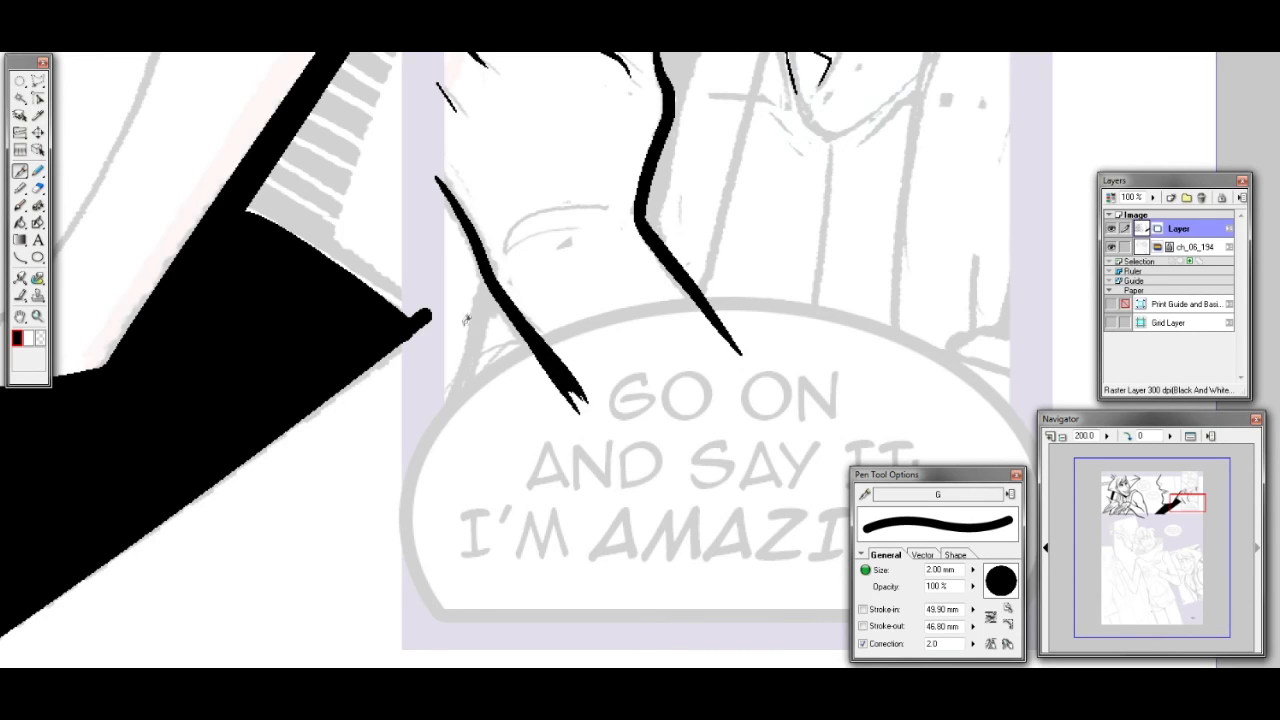
Ink the diagonal line branching off the forearm and the small forked folds above the speech balloon at the panel's opposite edge
drag(492, 284, 432, 458)
key(ctrl+z)
drag(493, 283, 432, 458)
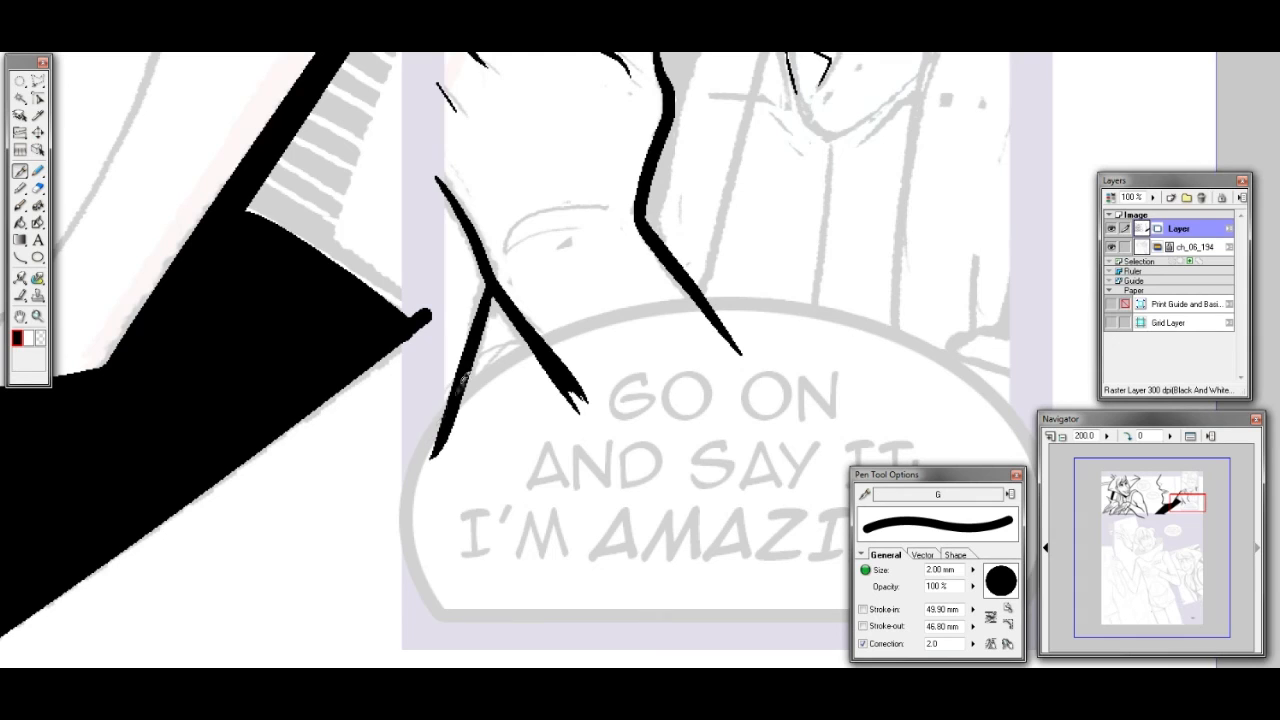
drag(1190, 504, 1195, 502)
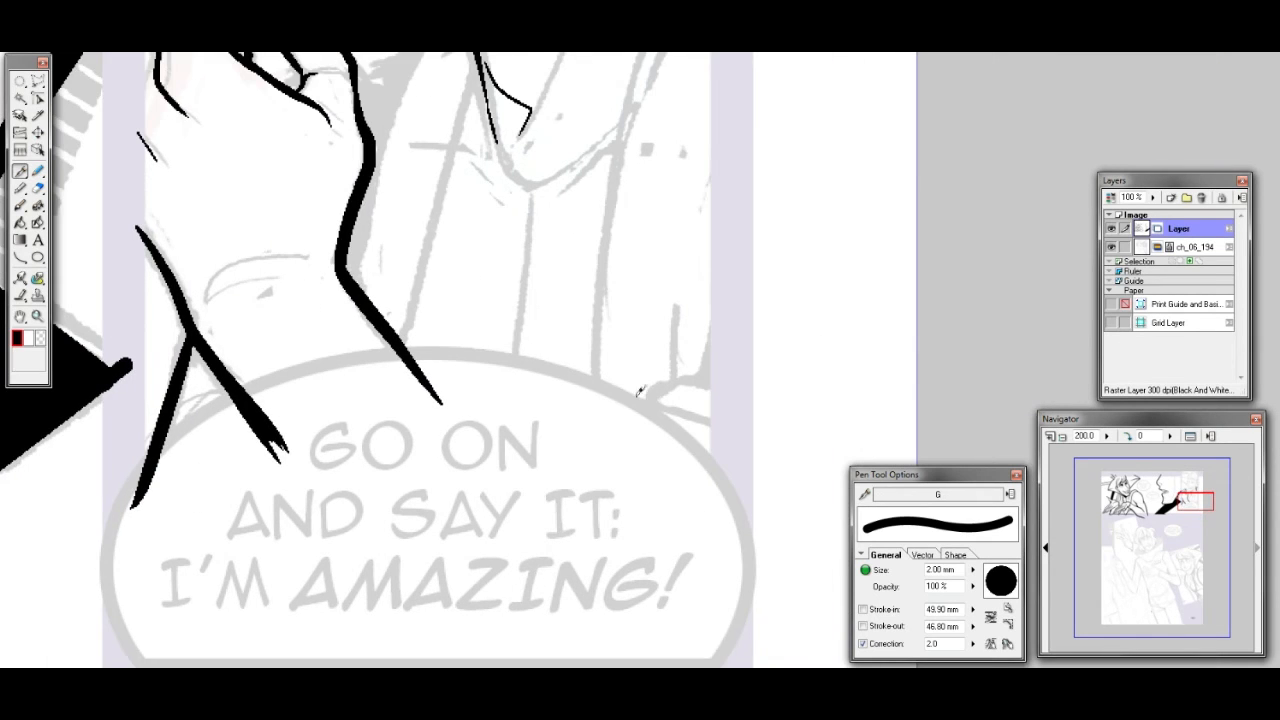
mouse_move(602, 424)
mouse_down()
mouse_move(670, 399)
mouse_move(735, 446)
mouse_up()
mouse_move(649, 398)
mouse_down()
mouse_move(731, 403)
mouse_move(720, 314)
mouse_up()
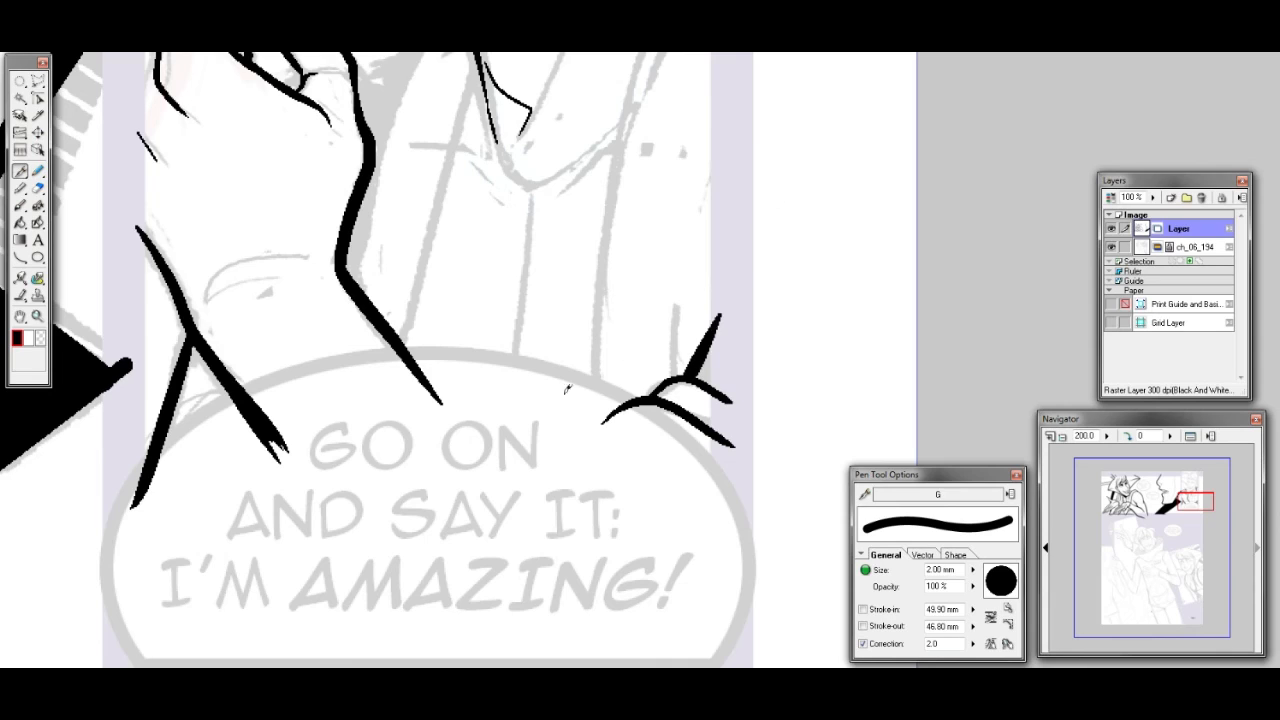
Ink the curved line across the torso just inside the speech balloon's upper edge, with two short ticks crossing it
mouse_move(150, 490)
mouse_down()
mouse_move(406, 389)
mouse_move(618, 420)
mouse_move(660, 450)
mouse_up()
mouse_move(560, 392)
mouse_down()
mouse_move(560, 438)
mouse_move(588, 452)
mouse_up()
key(ctrl+z)
key(ctrl+z)
drag(490, 382, 484, 428)
drag(517, 379, 515, 401)
mouse_move(660, 450)
mouse_down()
mouse_move(695, 482)
mouse_move(738, 436)
mouse_up()
Ink the bowed clothing line from the collar down to the forearm with a 0.63 mm Draw Curve stroke, redoing unsatisfactory attempts
drag(1192, 496, 1196, 496)
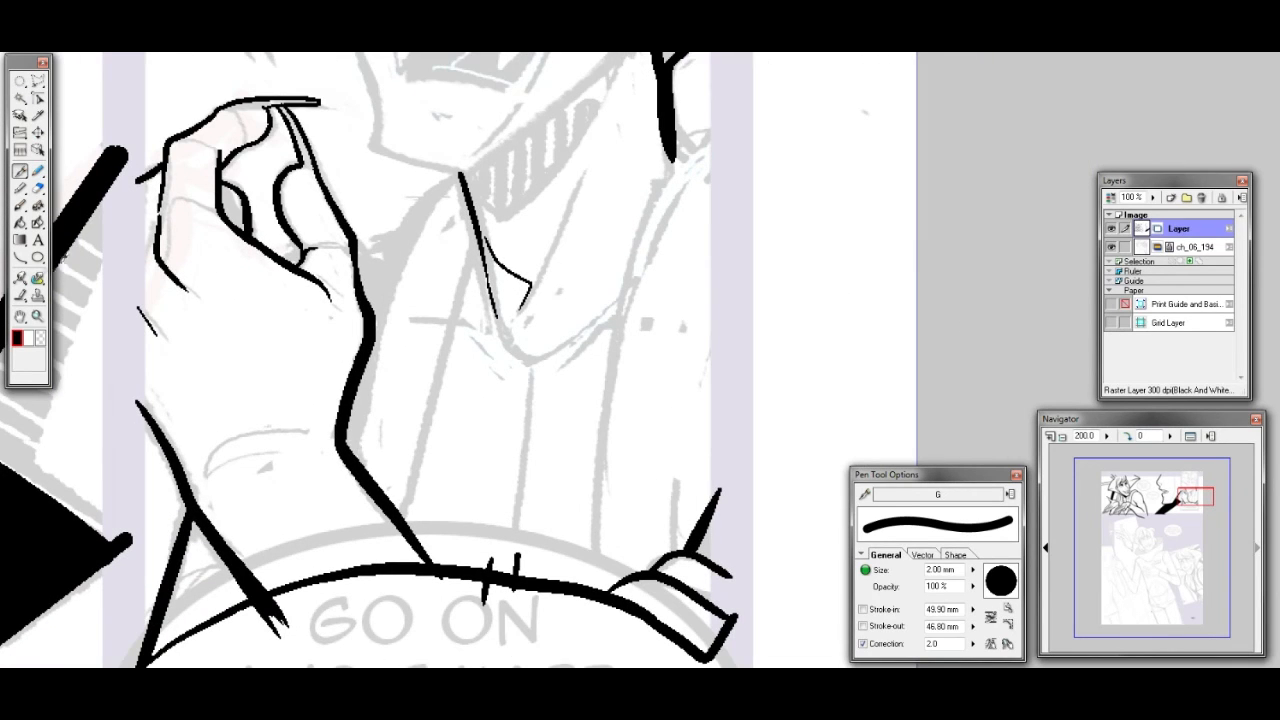
click(20, 257)
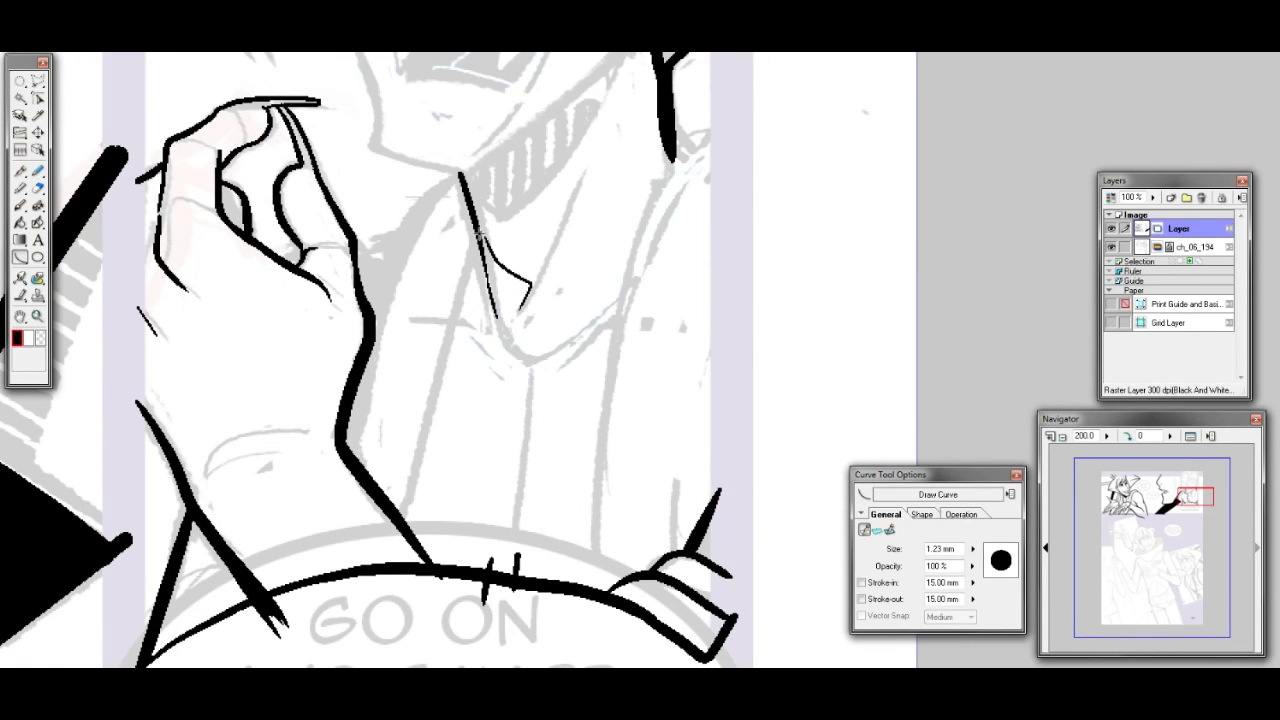
drag(480, 234, 455, 386)
click(449, 348)
key(ctrl+z)
key([)
key([)
key([)
key([)
key([)
drag(478, 238, 400, 515)
click(428, 388)
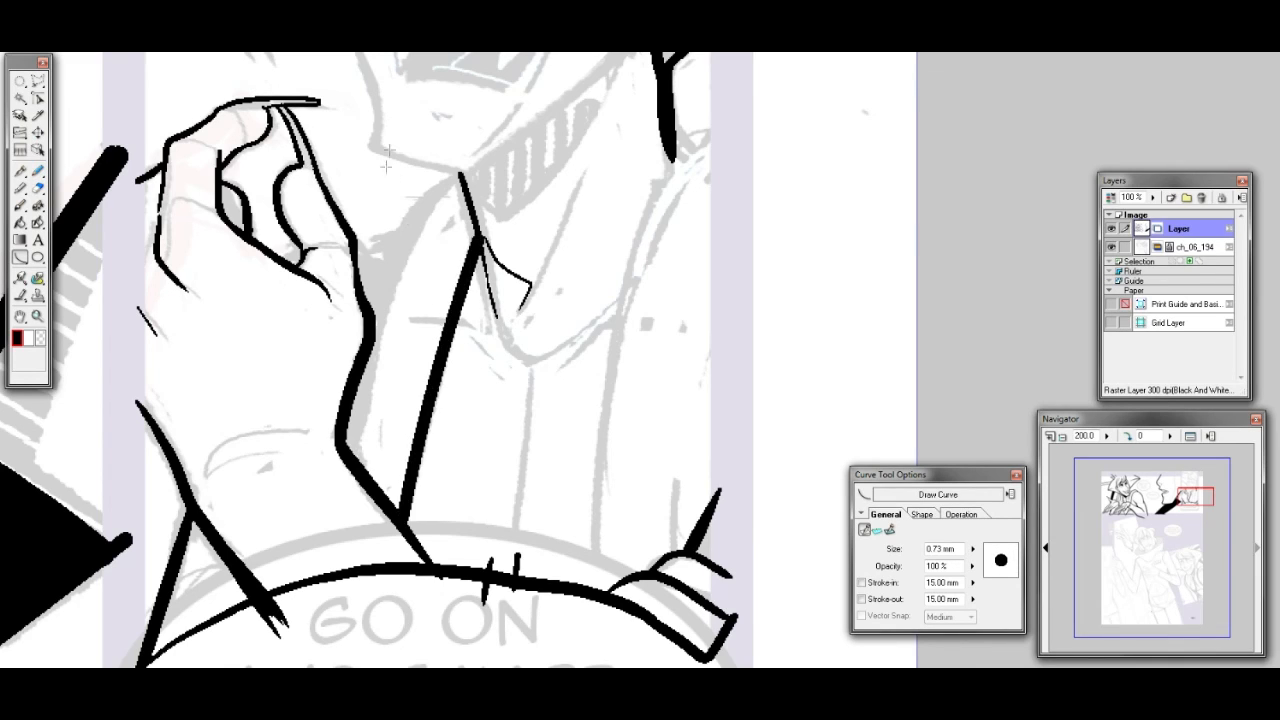
key(ctrl+z)
key(bracketleft)
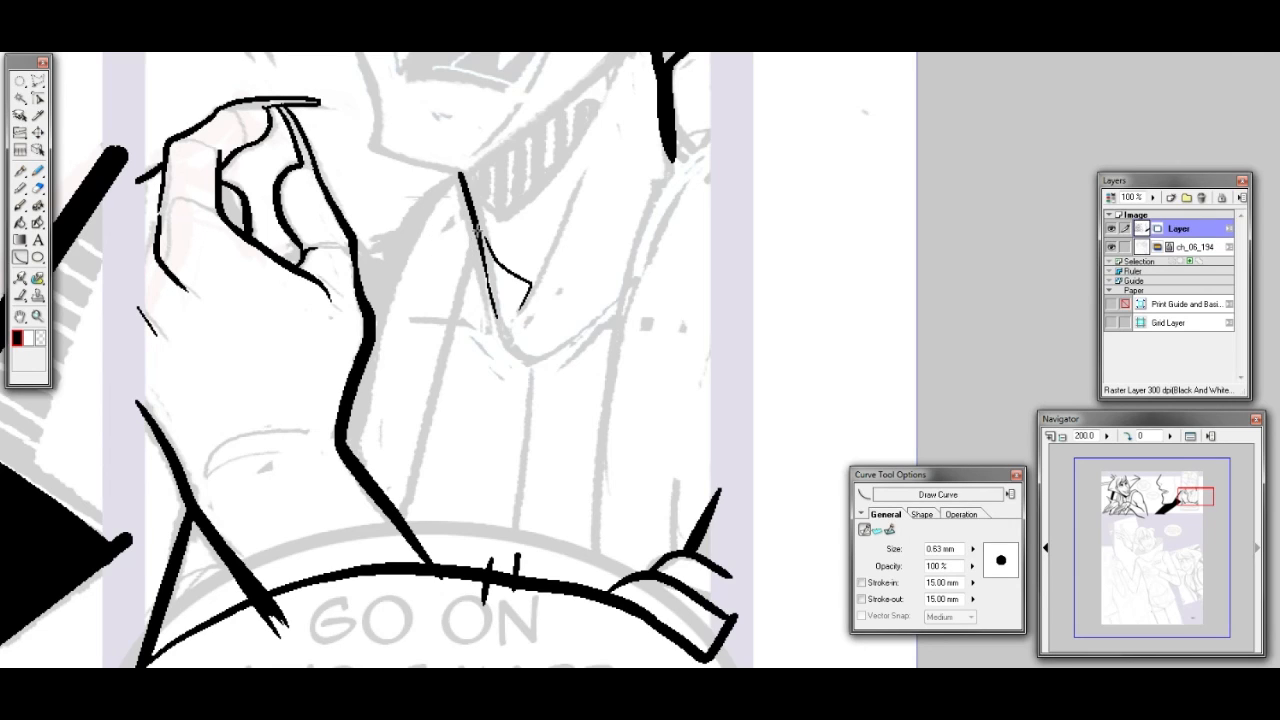
drag(475, 232, 402, 518)
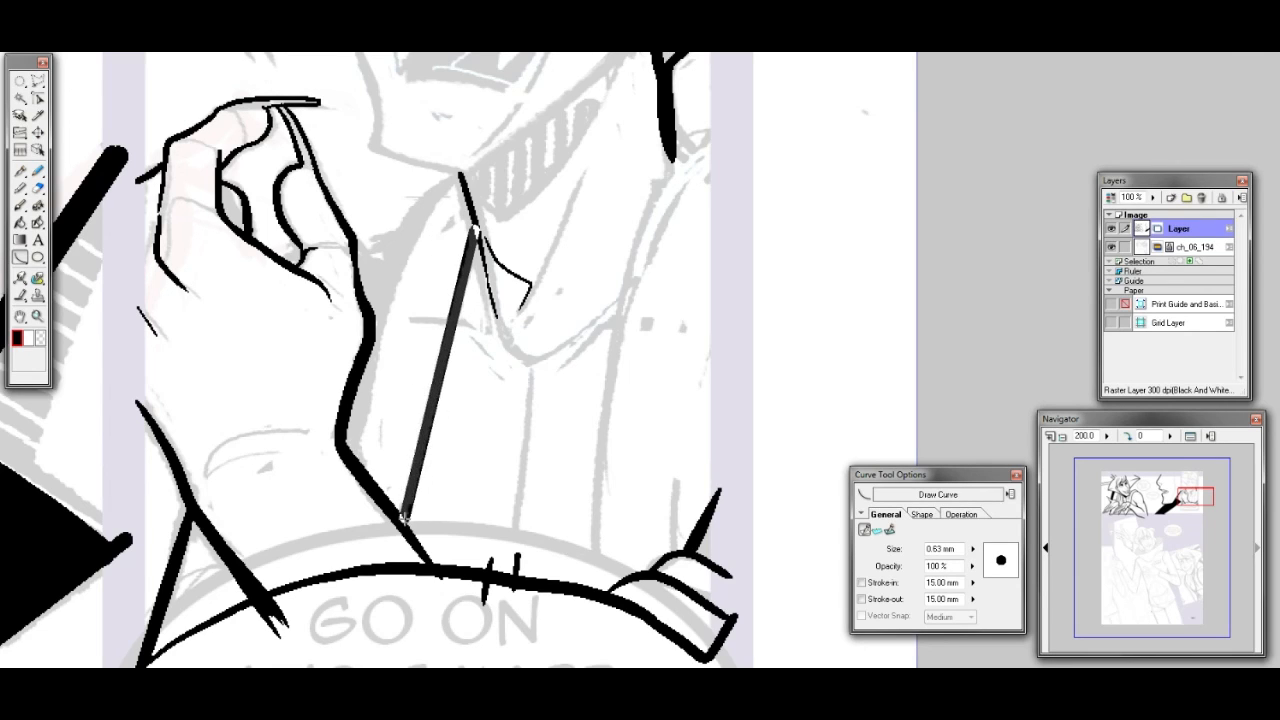
click(410, 365)
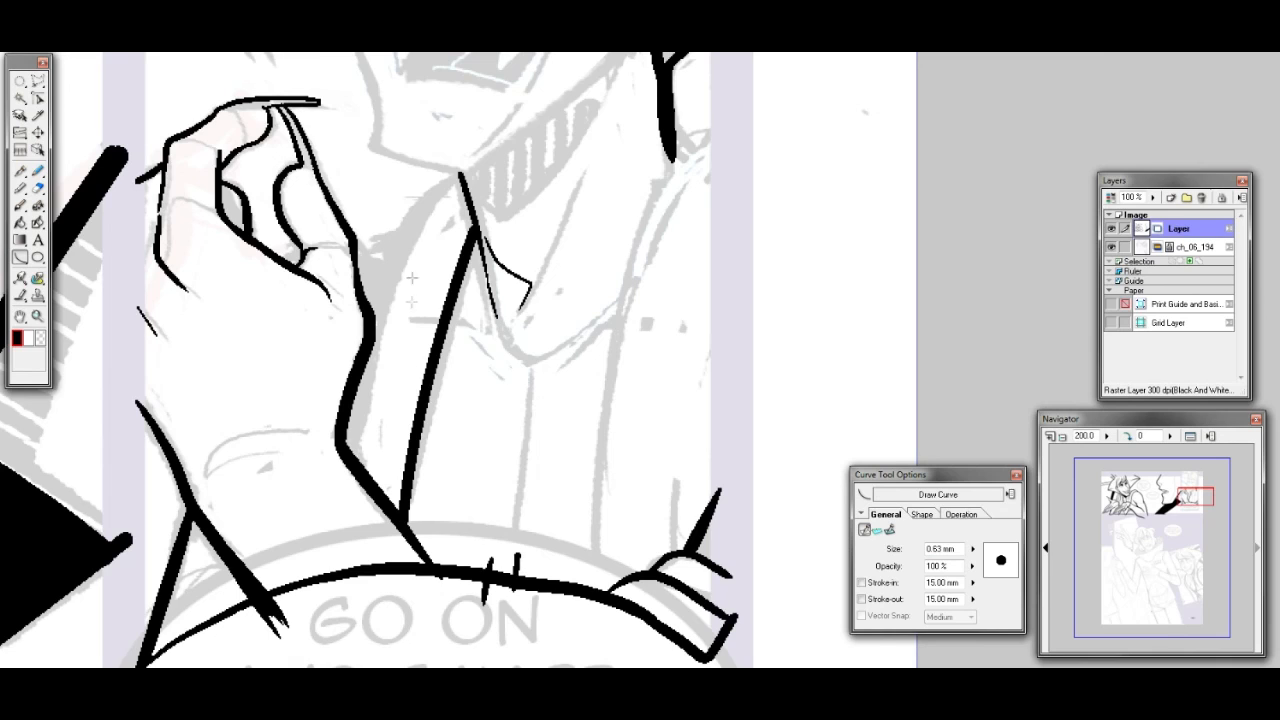
Ink the long clothing curve from the far shoulder down to the balloon and thicken the neck line where it meets the shoulder
drag(720, 128, 595, 590)
click(591, 172)
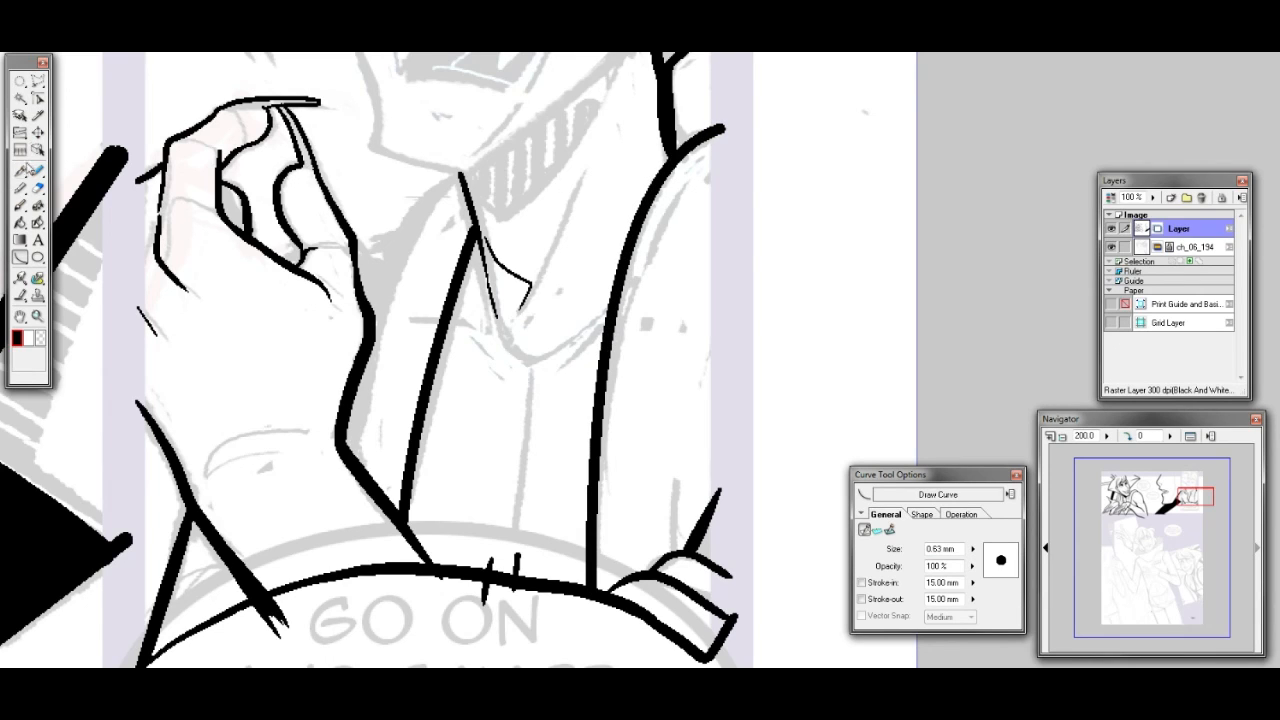
key(p)
drag(666, 128, 668, 150)
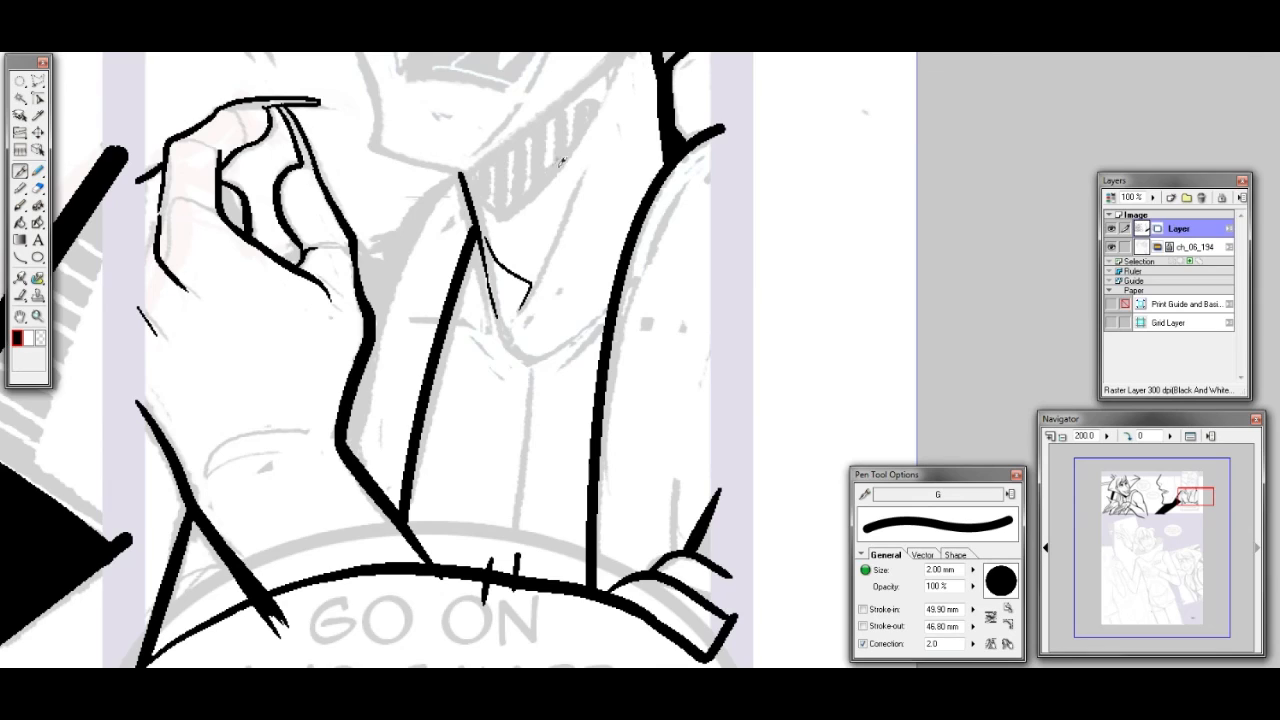
Ink the small V-shaped collar lines on the chest and a thin vertical crease below them
mouse_move(447, 331)
mouse_down()
mouse_move(482, 330)
mouse_move(535, 373)
mouse_move(487, 333)
mouse_move(530, 385)
mouse_move(577, 335)
mouse_up()
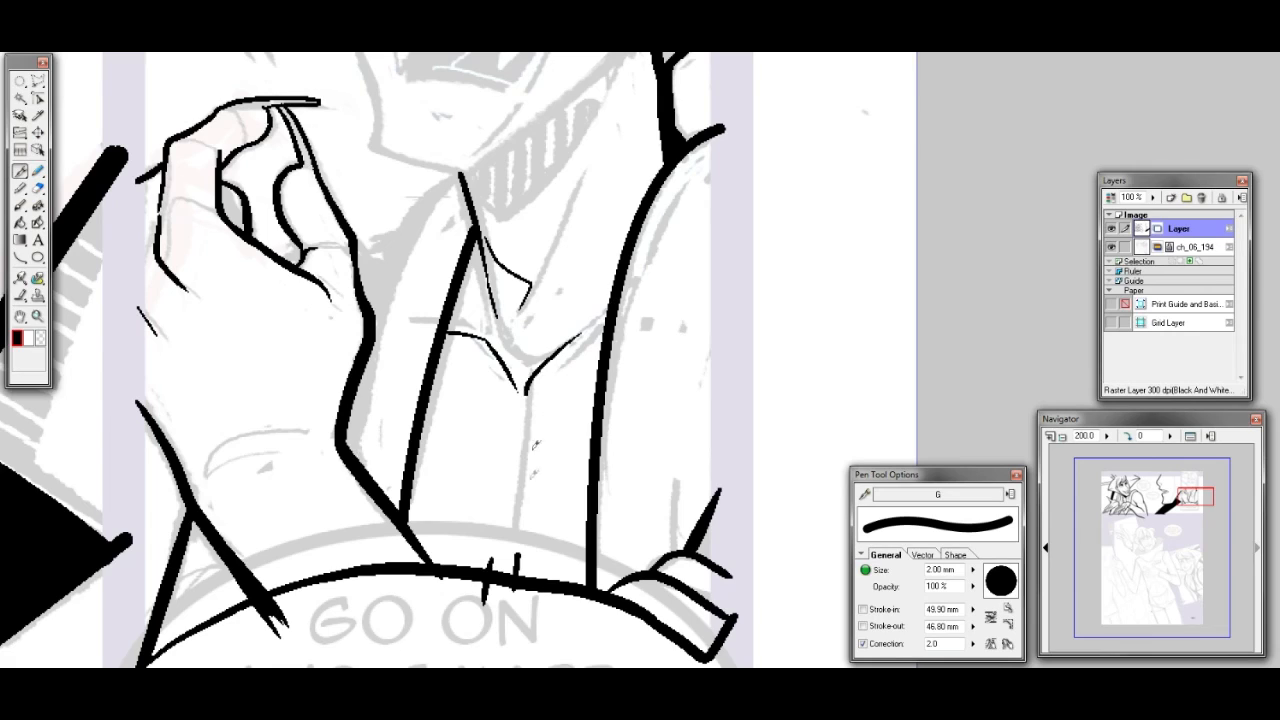
drag(513, 450, 497, 540)
key(ctrl+z)
drag(513, 458, 501, 543)
Ink the tapering fold on the far sleeve and the thin vertical crease below it, redoing the unsatisfactory strokes
drag(731, 184, 657, 334)
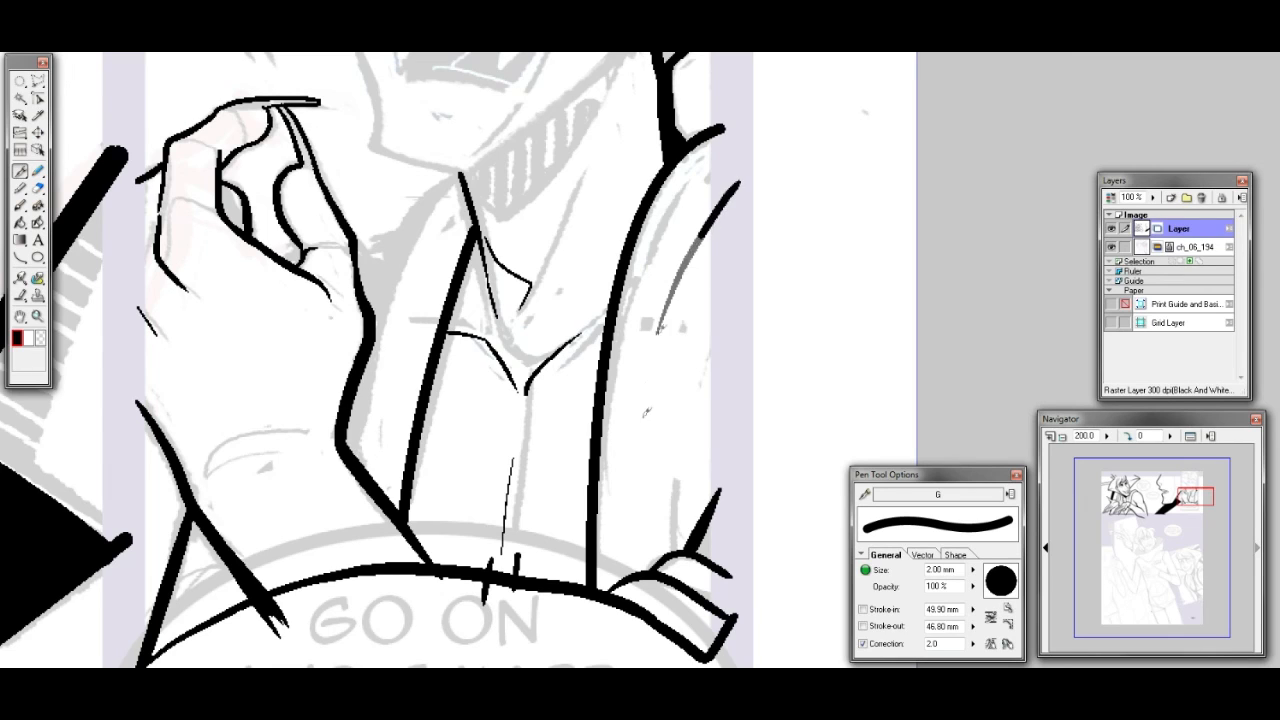
key(ctrl+z)
drag(729, 187, 685, 384)
key(ctrl+z)
drag(731, 186, 684, 371)
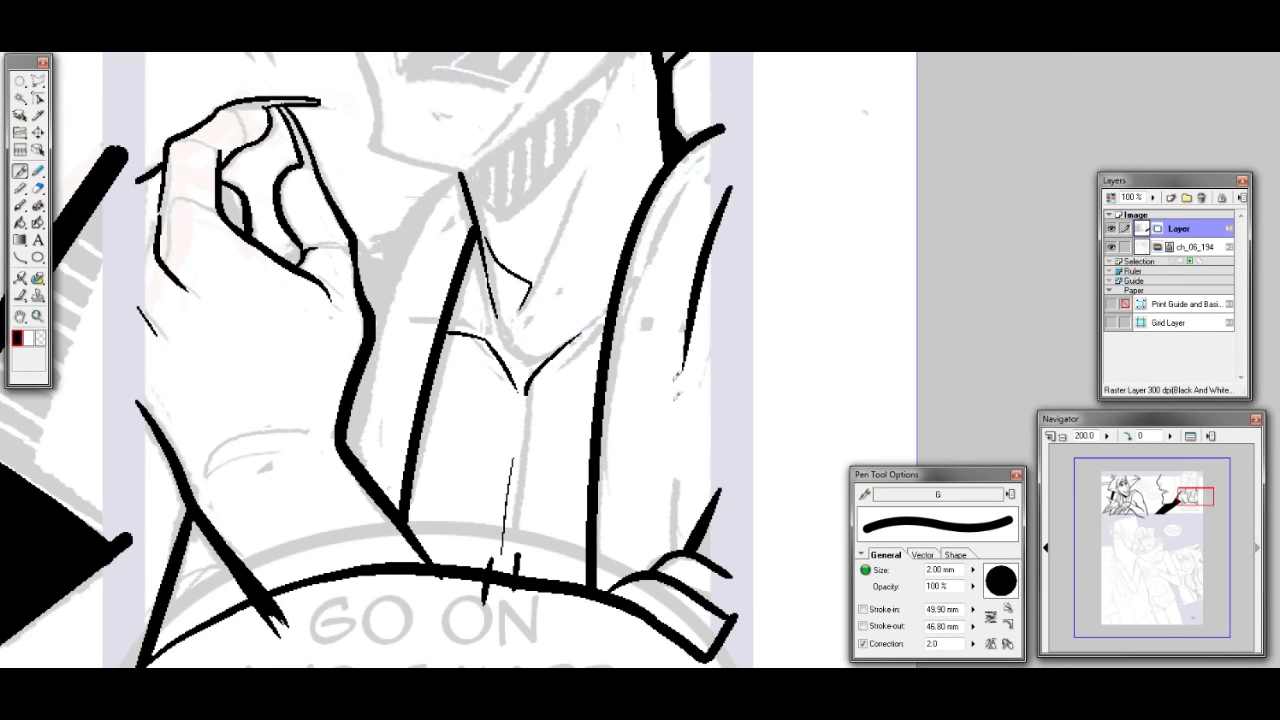
key(ctrl+z)
drag(726, 194, 673, 364)
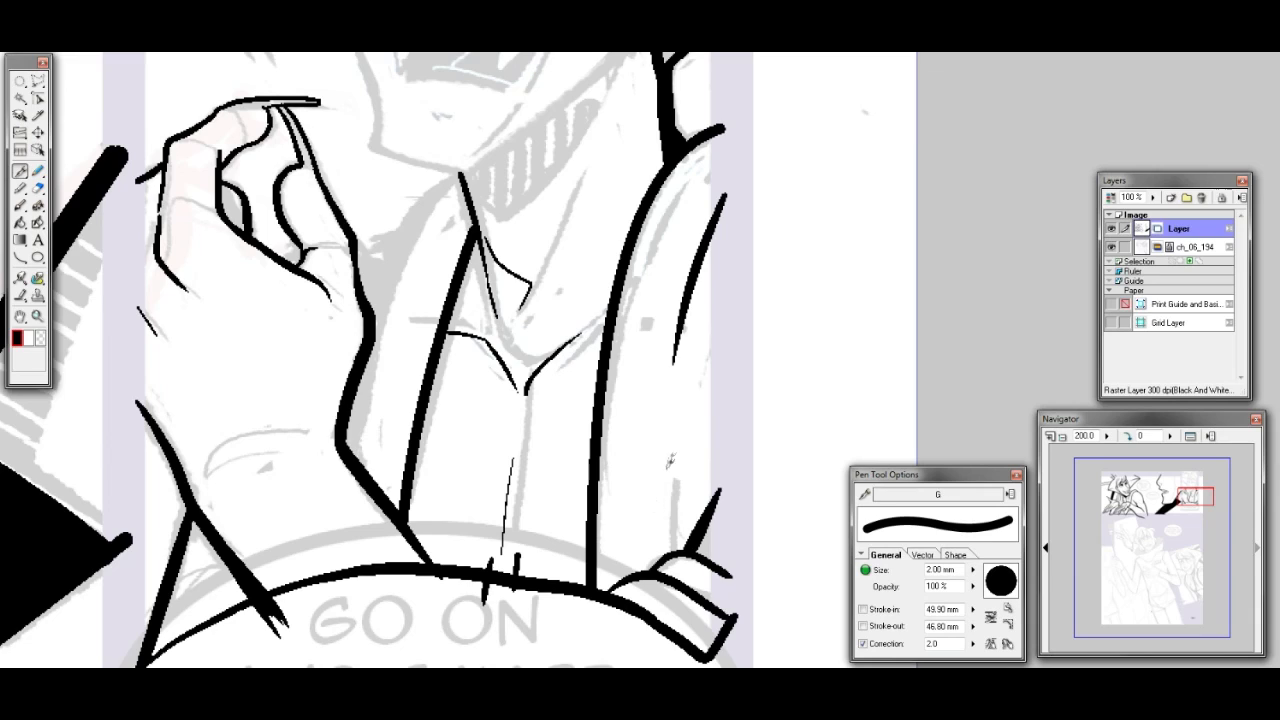
drag(660, 466, 656, 540)
key(ctrl+z)
key(ctrl+z)
drag(662, 468, 661, 554)
Ink the collar's curved outer edge from its peak down toward the hand, repeating the stroke until it fits the sketch
drag(459, 171, 370, 297)
key(ctrl+z)
key(ctrl+z)
drag(459, 166, 376, 298)
key(ctrl+z)
mouse_move(462, 170)
mouse_down()
mouse_move(427, 189)
mouse_move(378, 278)
mouse_up()
key(ctrl+z)
key(ctrl+z)
mouse_move(463, 166)
mouse_down()
mouse_move(401, 237)
mouse_move(378, 298)
mouse_up()
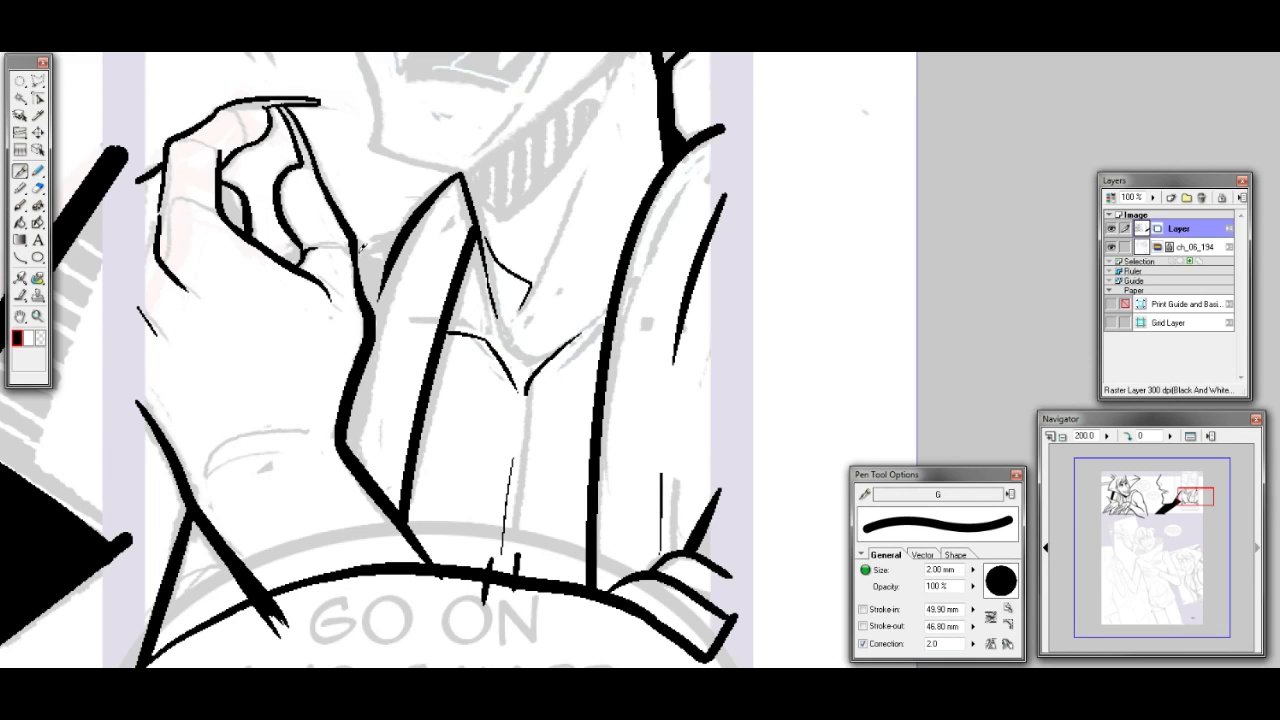
Ink the short line joining the hand to the collar, thicken the thumb's crease and fill the gap between the fingers with black
drag(362, 259, 400, 236)
drag(305, 245, 297, 259)
drag(303, 245, 284, 262)
click(20, 222)
click(232, 205)
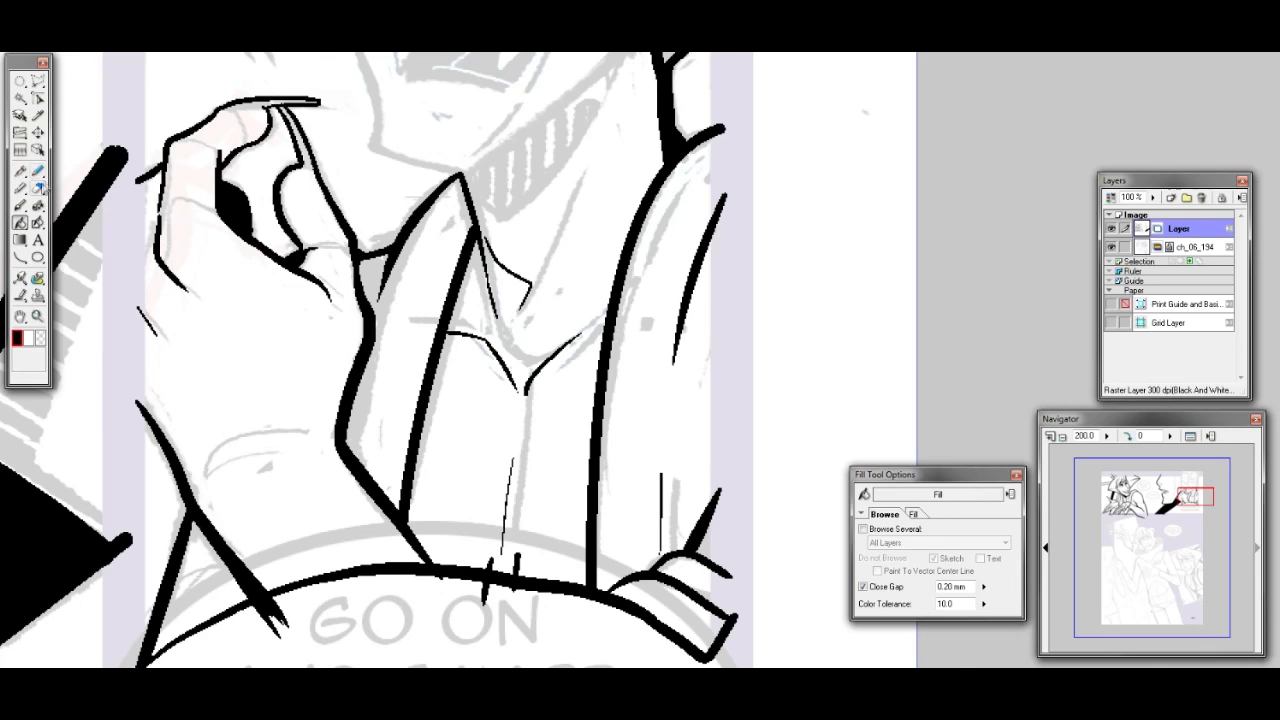
Clean up and redraw the index finger's inner contour near the tip, and trim its outer outline at the knuckle
click(37, 187)
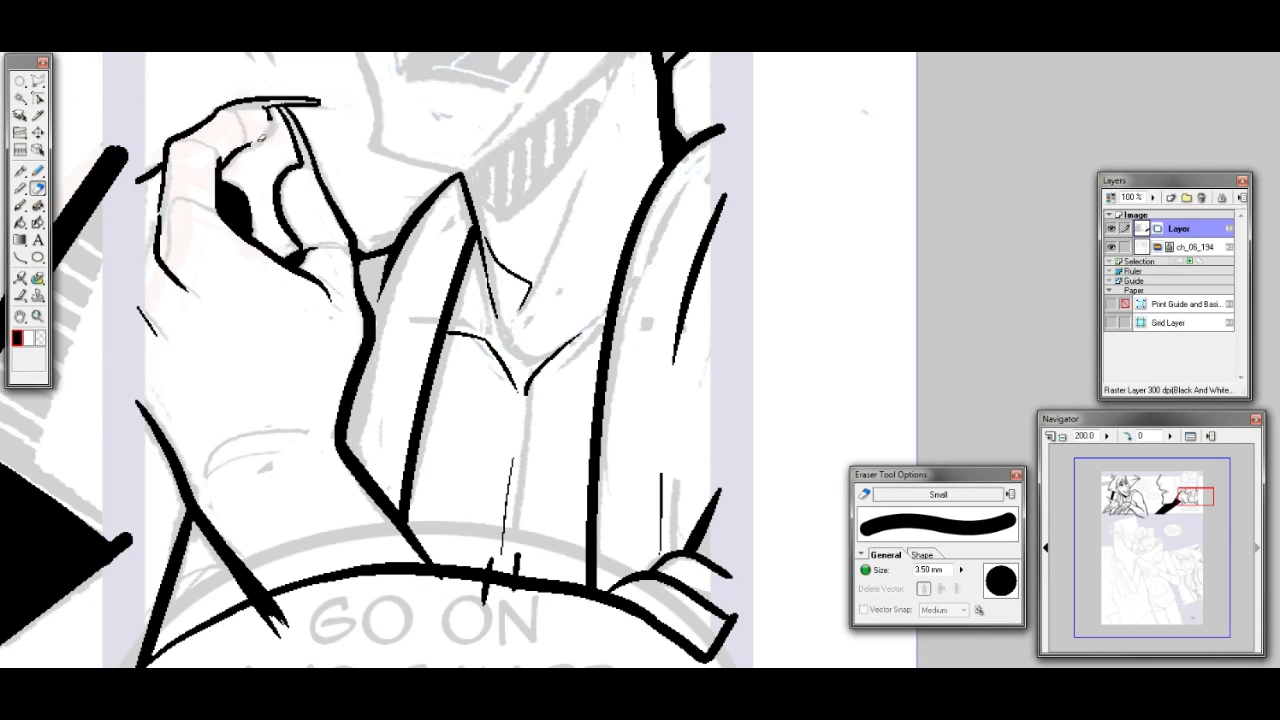
click(20, 170)
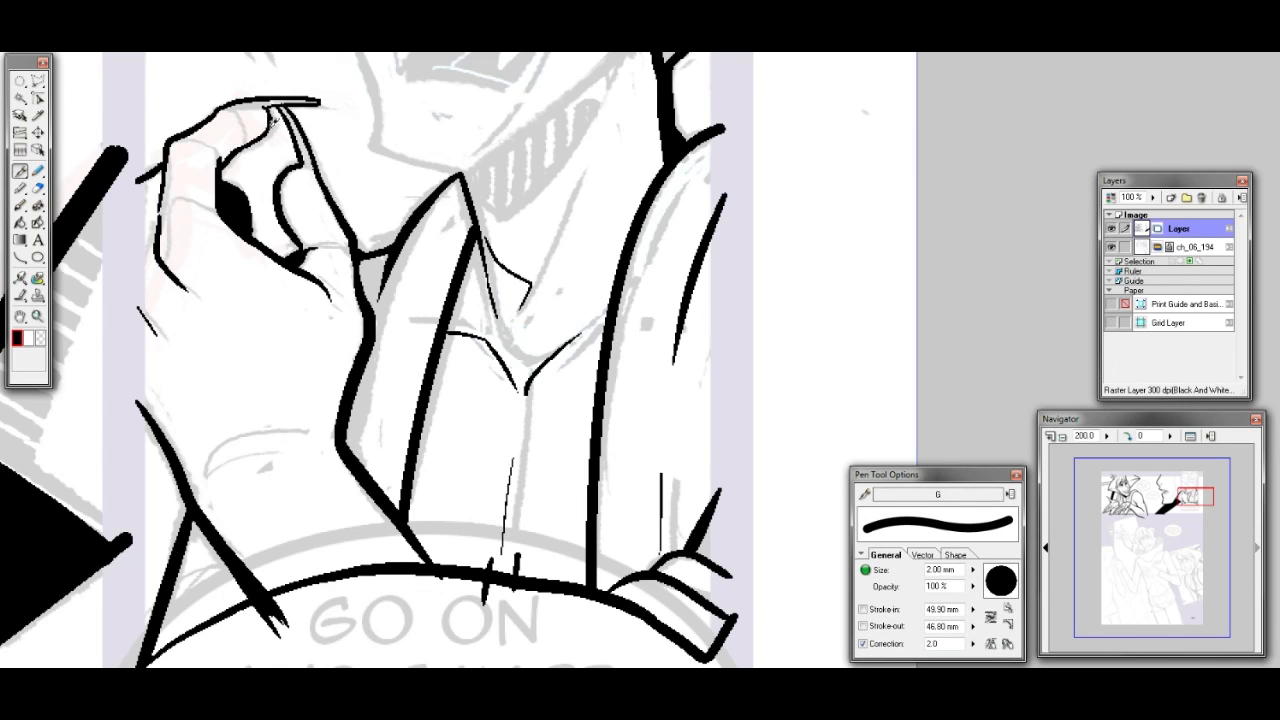
drag(230, 104, 250, 96)
click(38, 187)
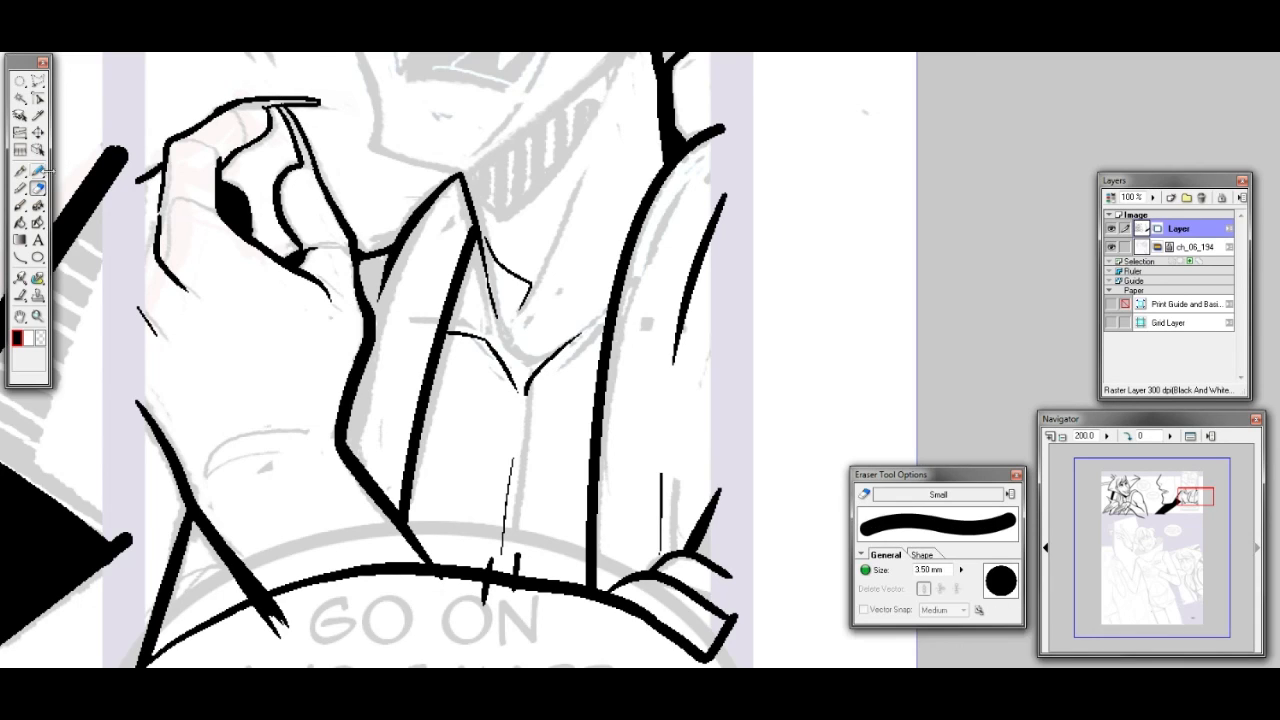
drag(205, 102, 234, 83)
click(20, 171)
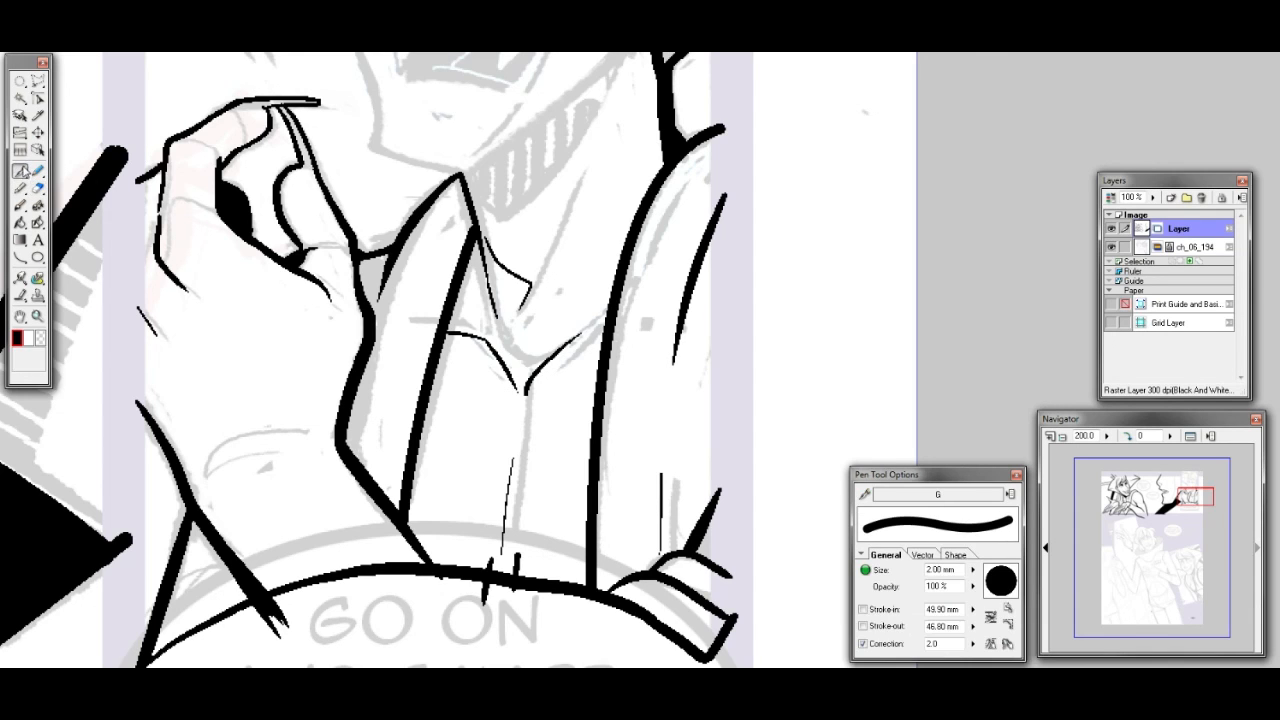
Ink the spiky shape beside the man's head with Draw Curve strokes: the lower diagonal, two converging lines and a short upper line
drag(1192, 494, 1178, 483)
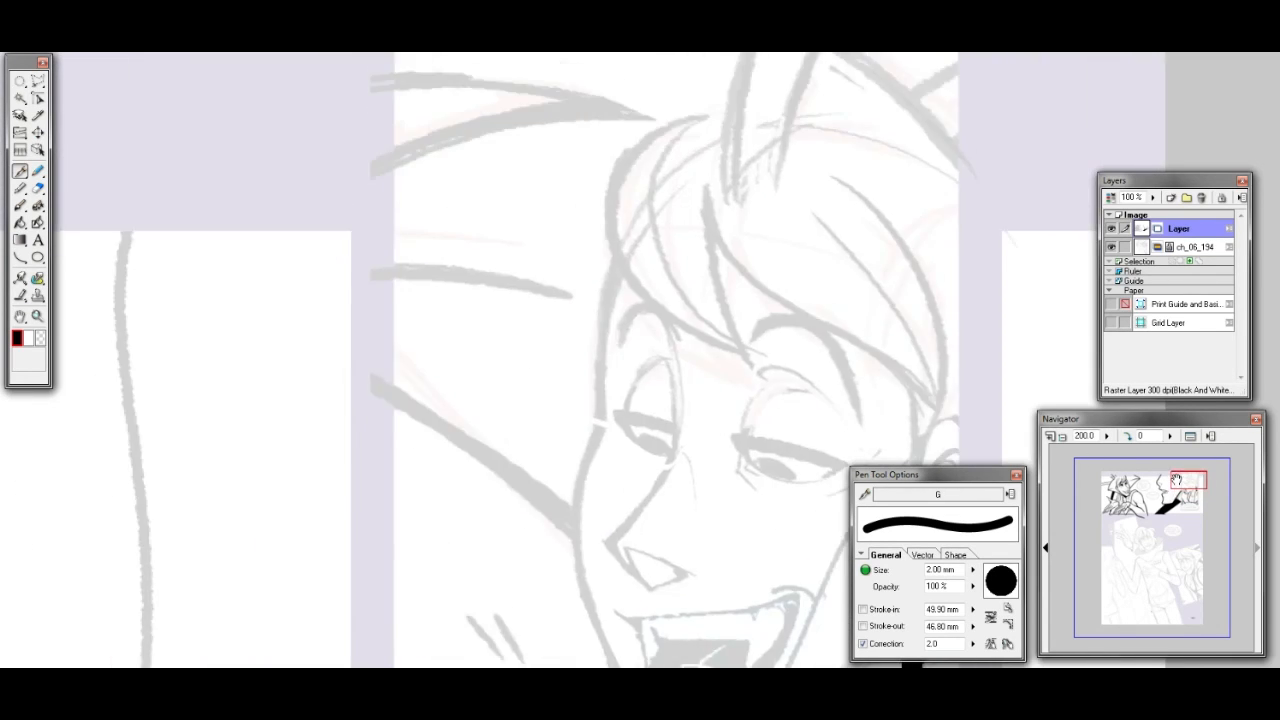
click(19, 257)
drag(374, 406, 578, 554)
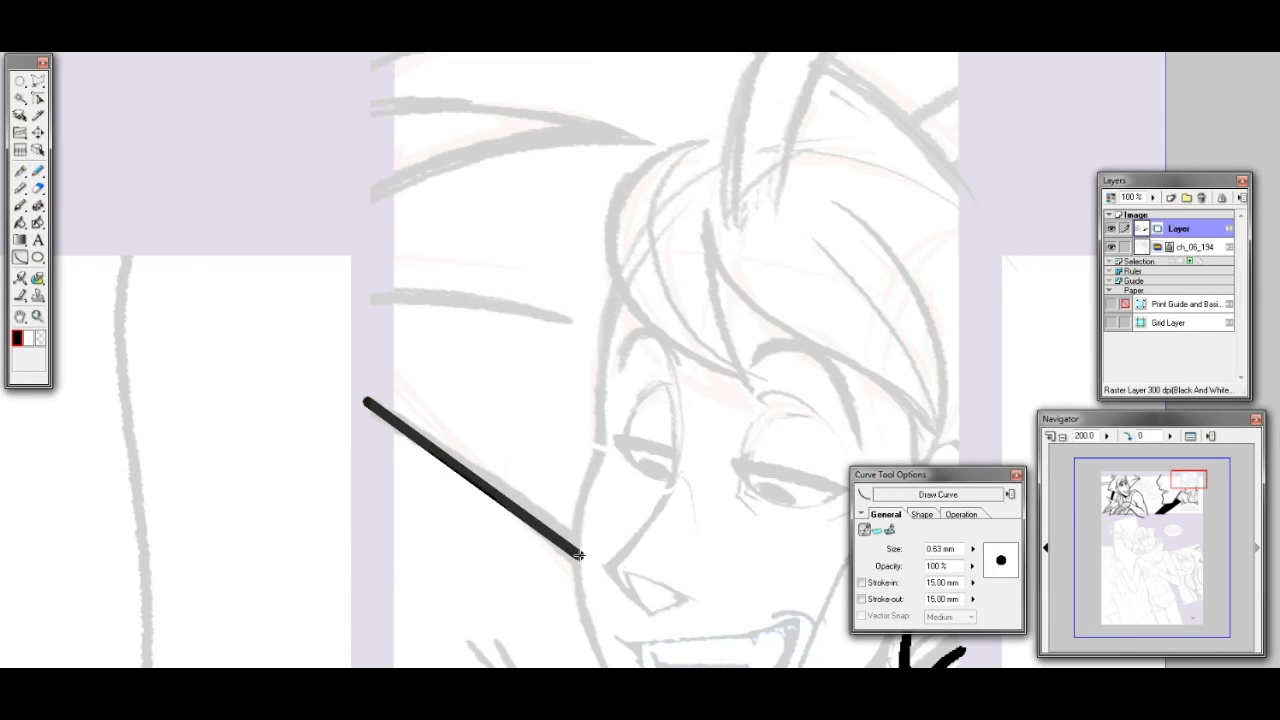
click(484, 452)
drag(360, 196, 650, 139)
click(461, 113)
mouse_move(356, 110)
mouse_down()
mouse_move(560, 112)
mouse_move(643, 136)
mouse_up()
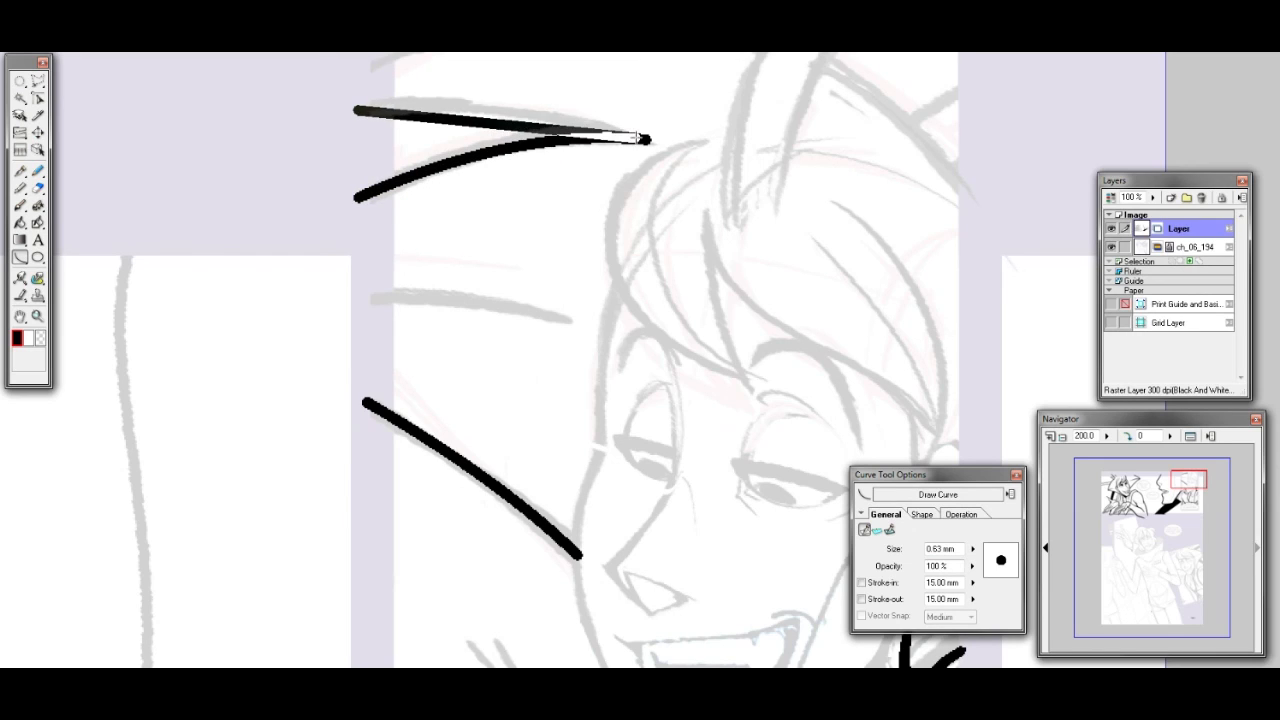
click(515, 99)
drag(1190, 486, 1178, 468)
drag(410, 218, 522, 184)
click(509, 199)
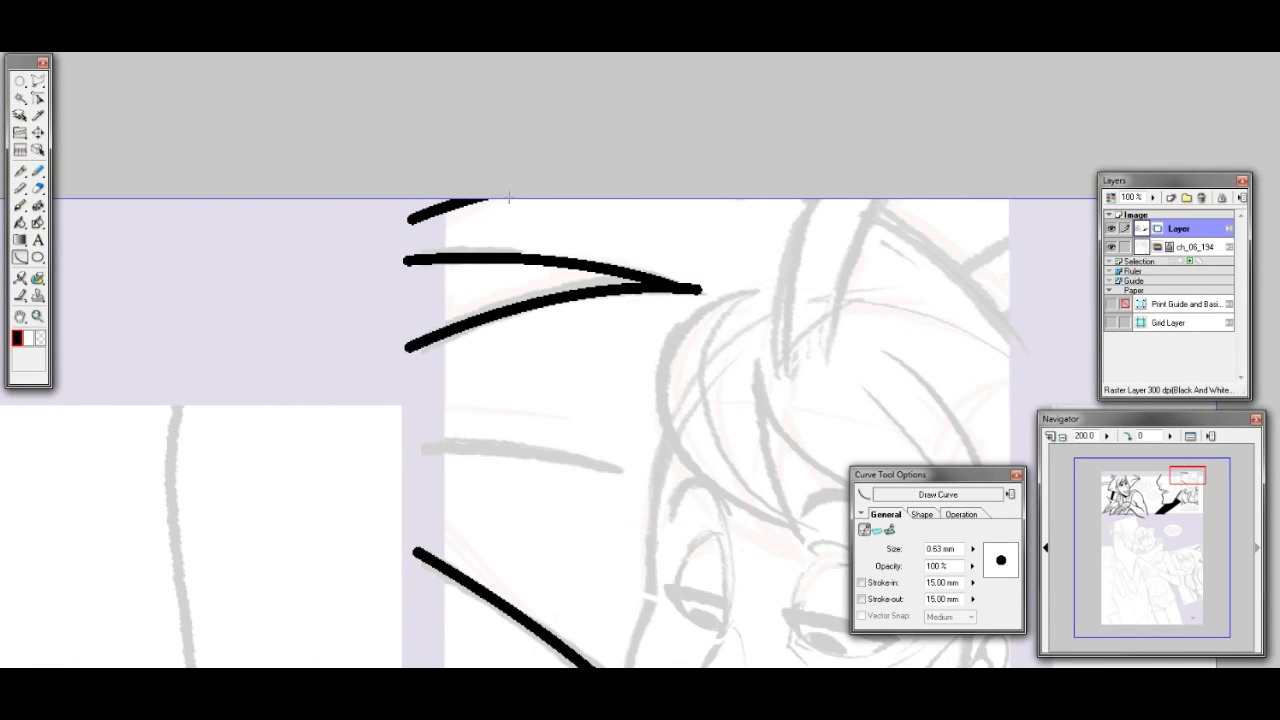
Ink the arc on the far side of the head and a tapered line between the spikes with a 15.00 mm Stroke-out
drag(1212, 474, 1219, 476)
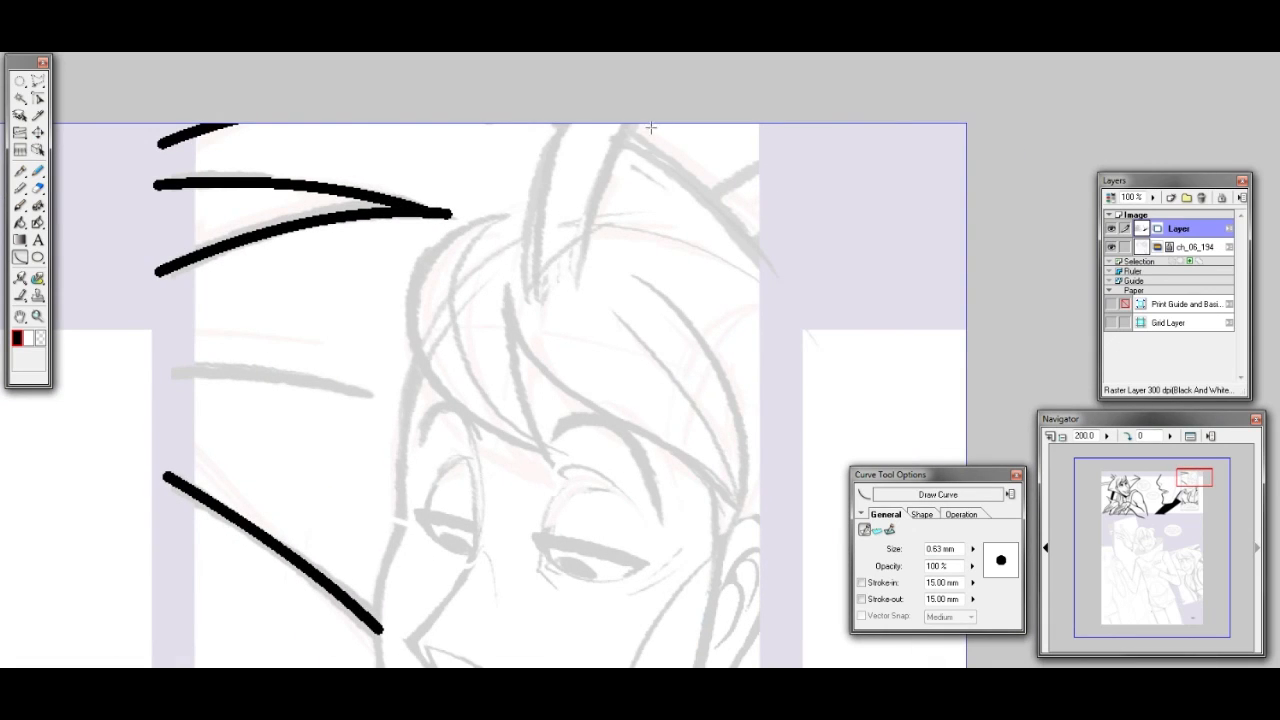
drag(542, 112, 768, 274)
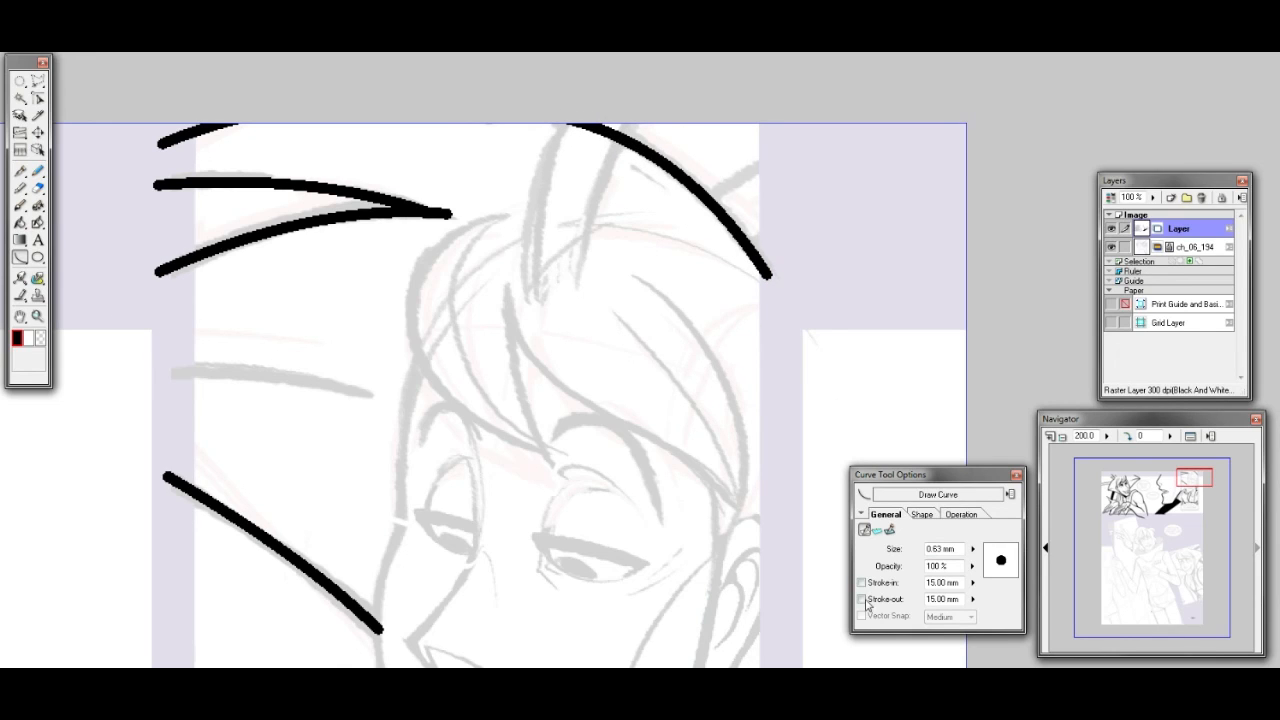
drag(168, 374, 376, 396)
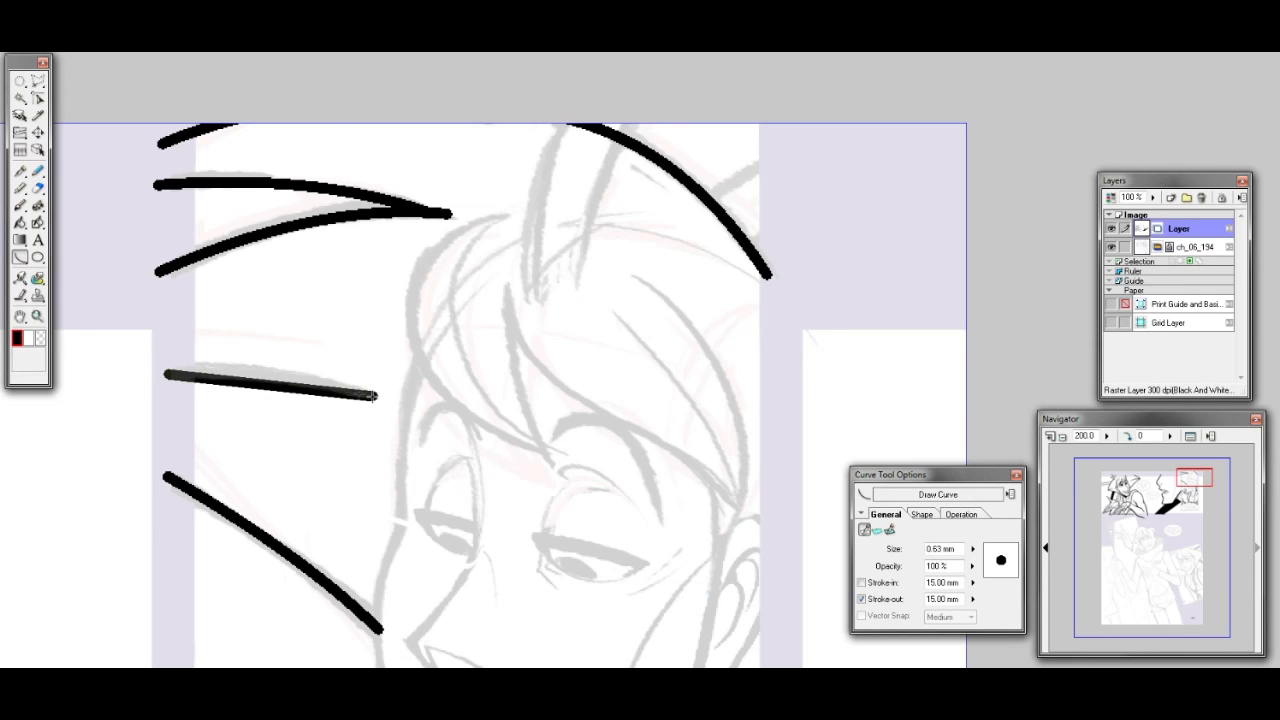
click(255, 366)
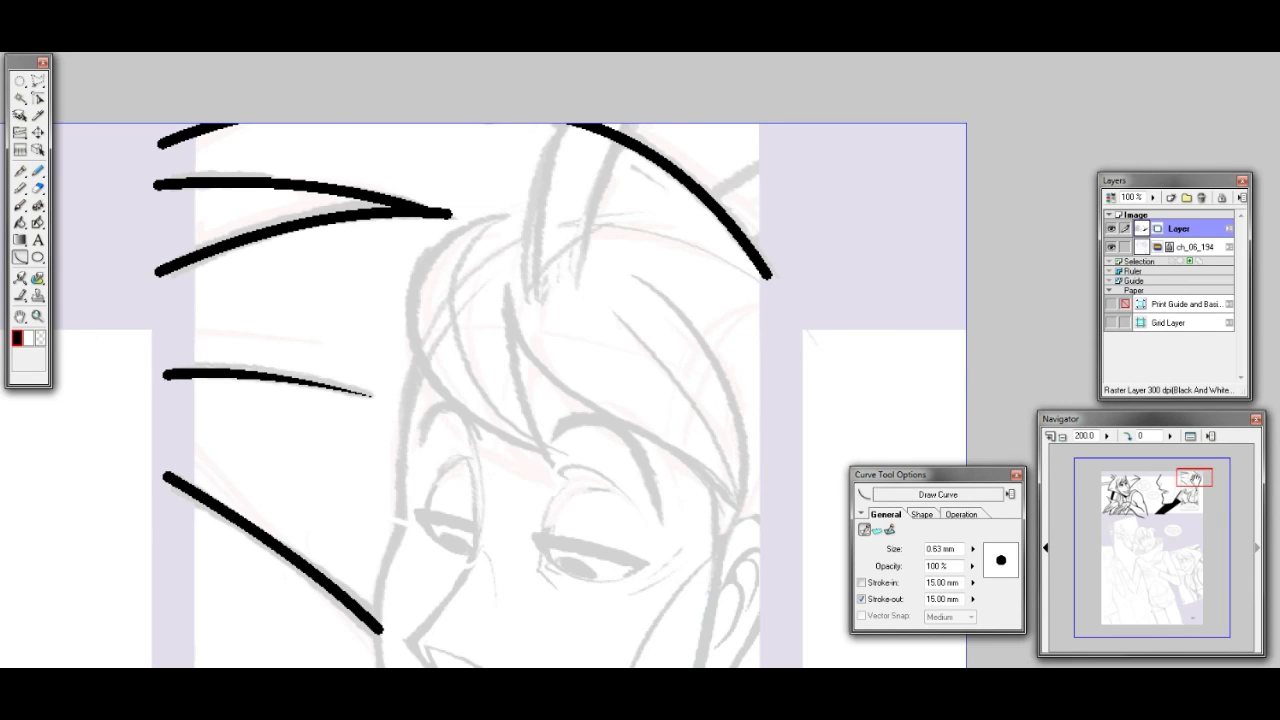
Erase the blunt end of the converging spike to a point and trim the upper end of the arc over the head
drag(1195, 478, 1191, 478)
click(37, 187)
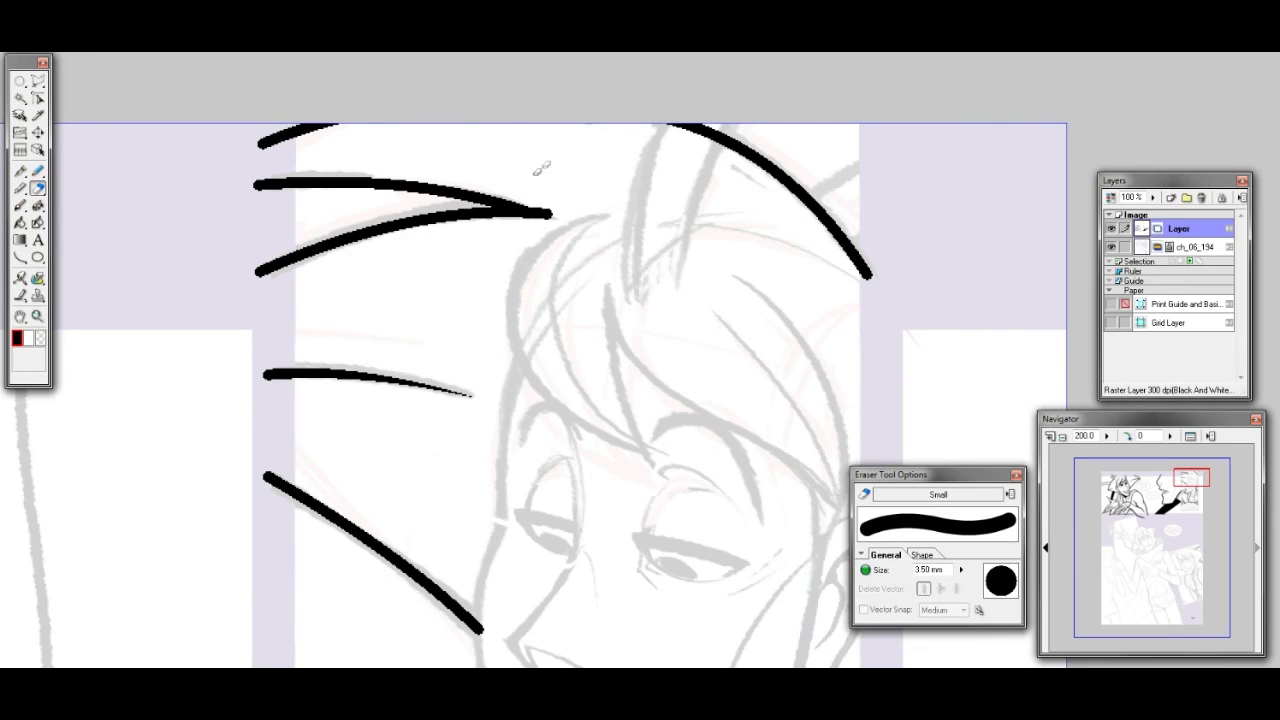
mouse_move(531, 200)
mouse_down()
mouse_move(554, 206)
mouse_move(532, 192)
mouse_up()
drag(709, 117, 698, 115)
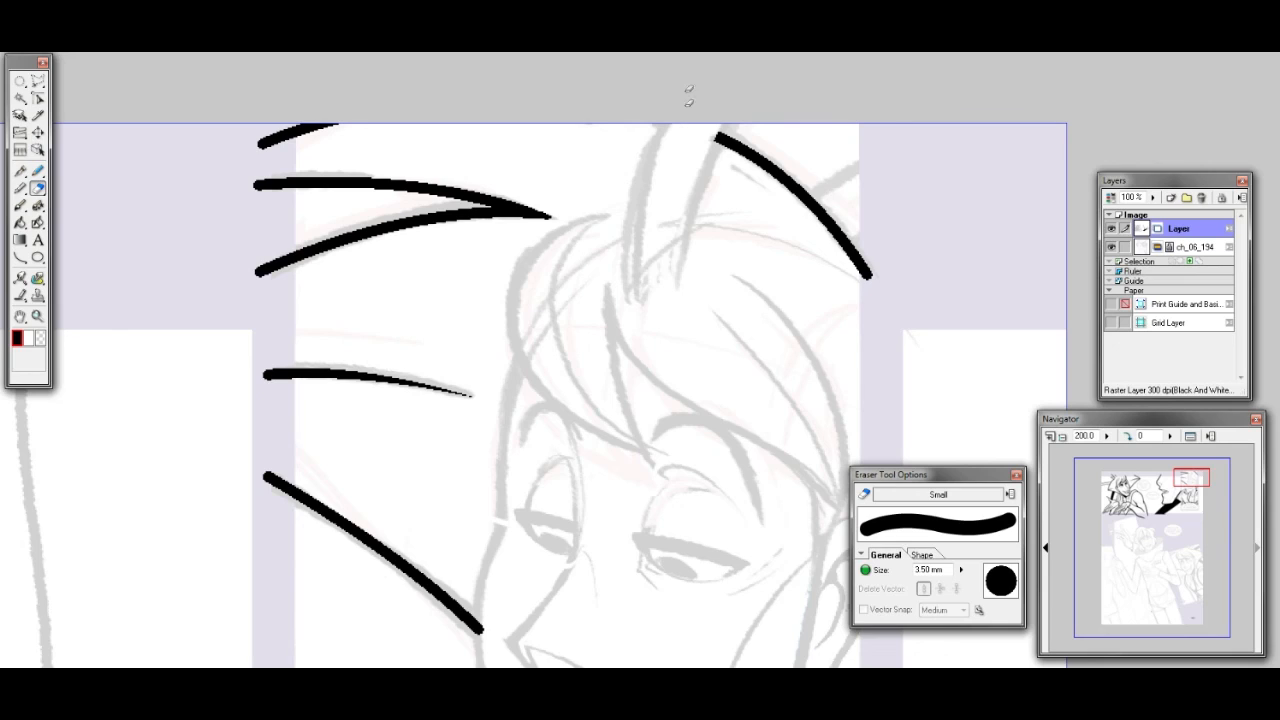
key(ctrl+z)
drag(666, 137, 710, 121)
Ink the two upright hair strands on top of the head with Draw Curve, using a 5.00 mm Stroke-out
click(20, 257)
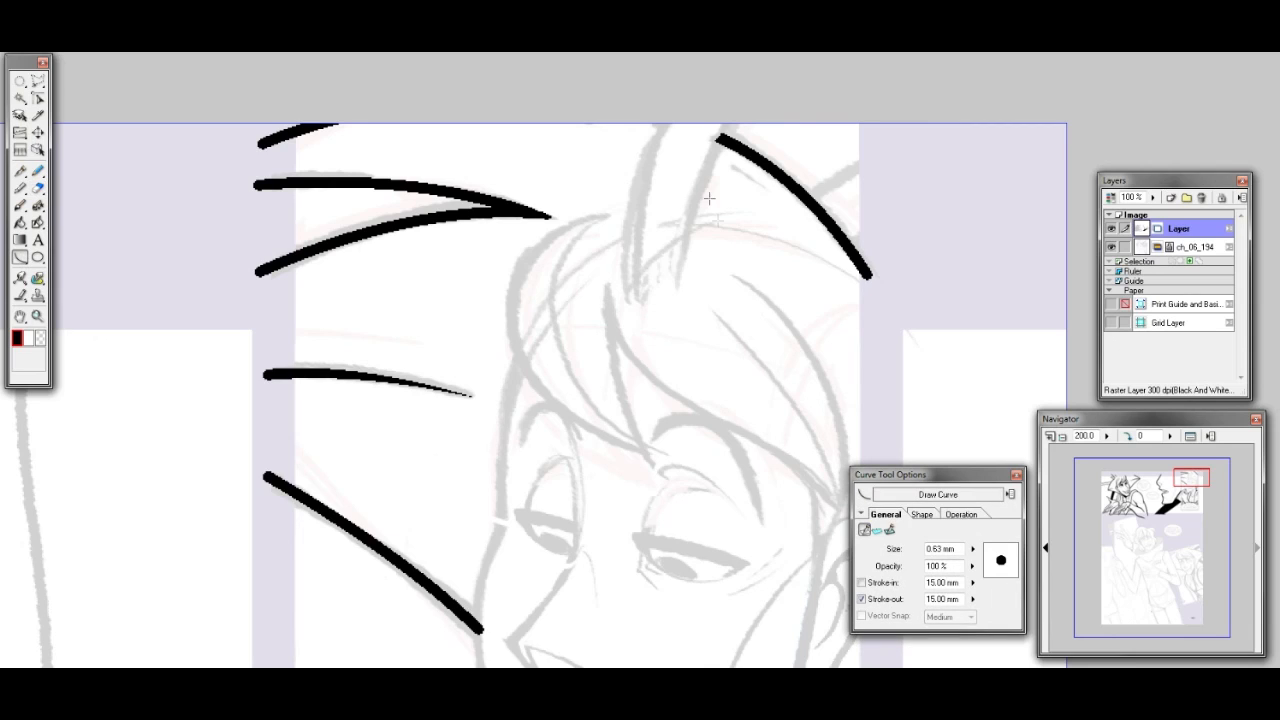
mouse_move(673, 114)
mouse_down()
mouse_move(626, 270)
mouse_move(631, 298)
mouse_up()
click(627, 174)
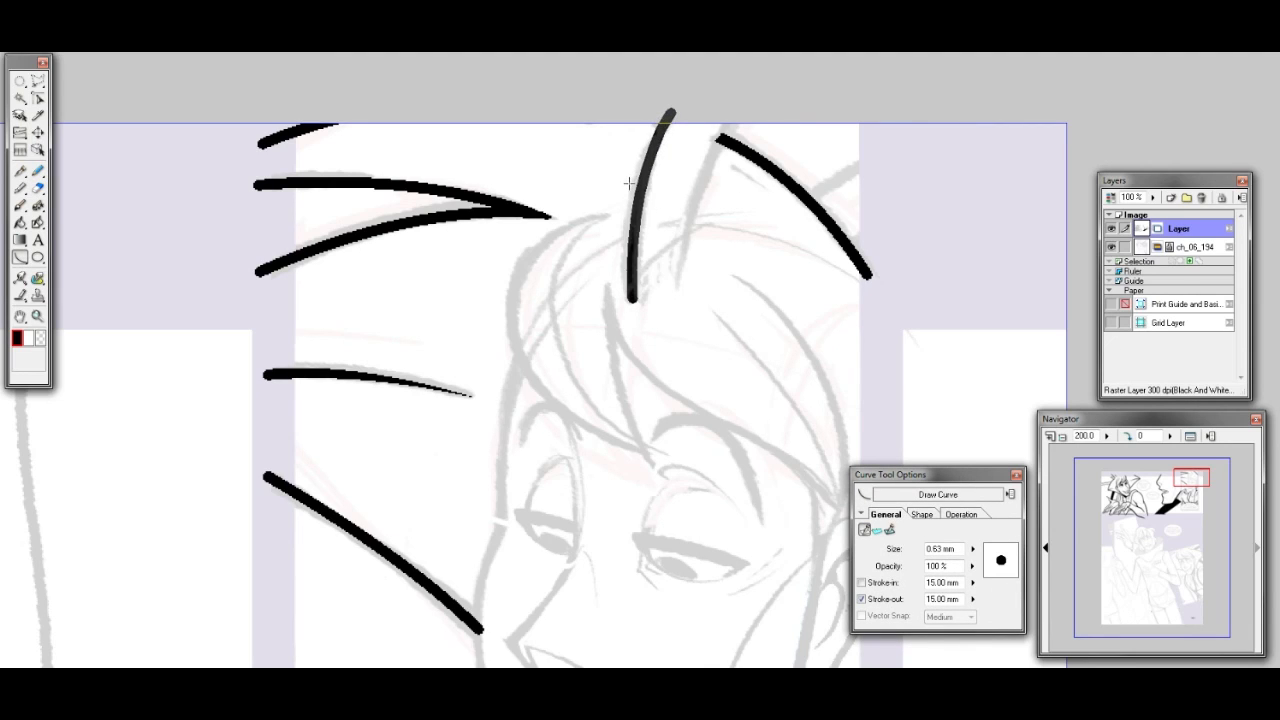
key(ctrl+z)
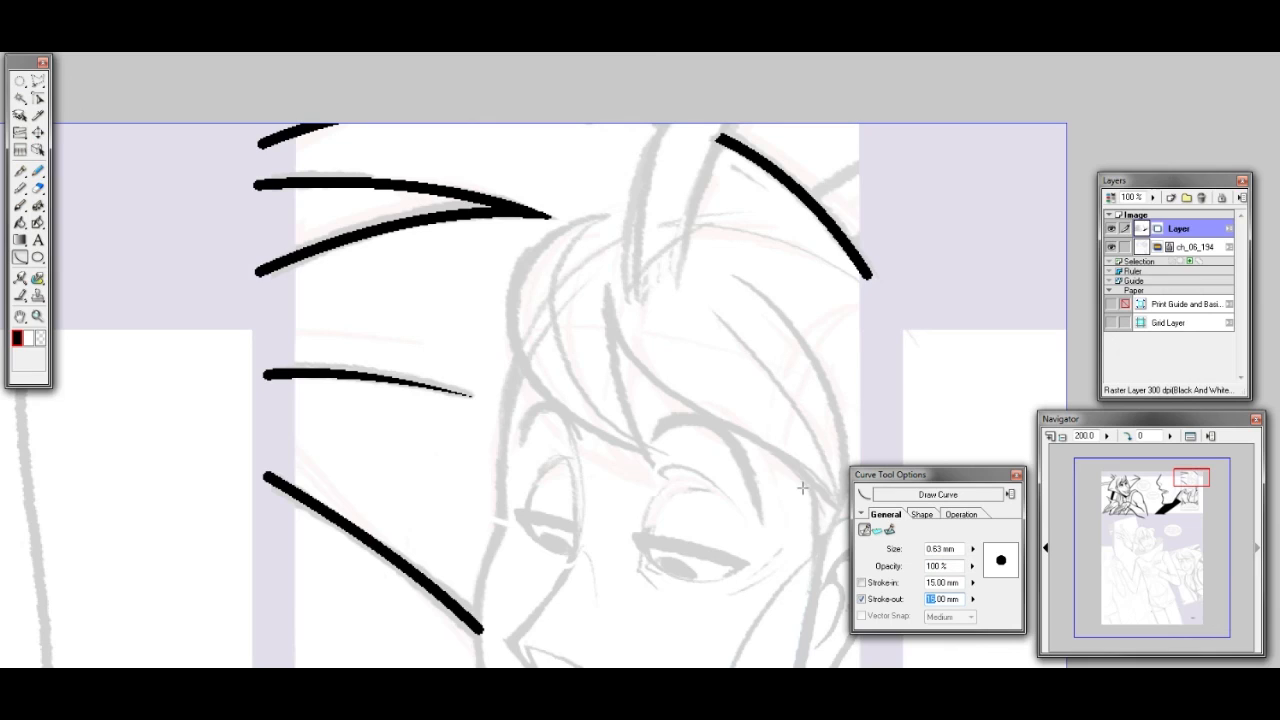
text(5)
drag(669, 117, 627, 284)
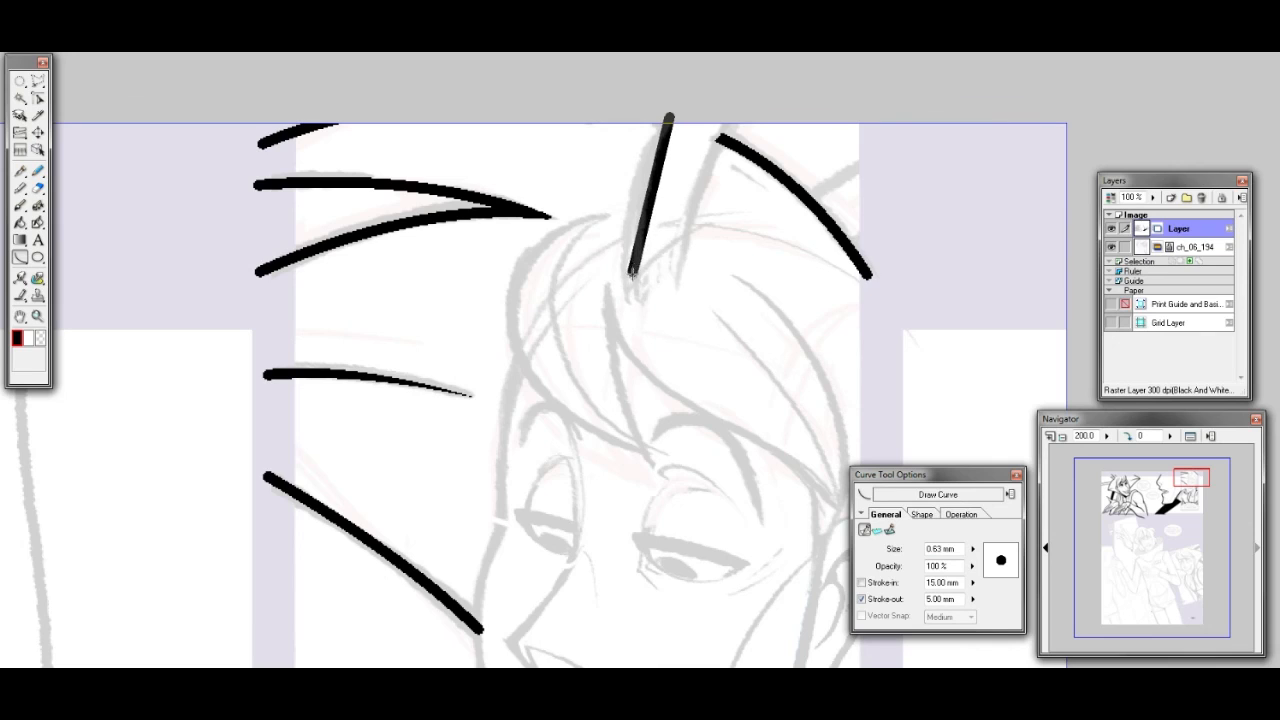
click(663, 127)
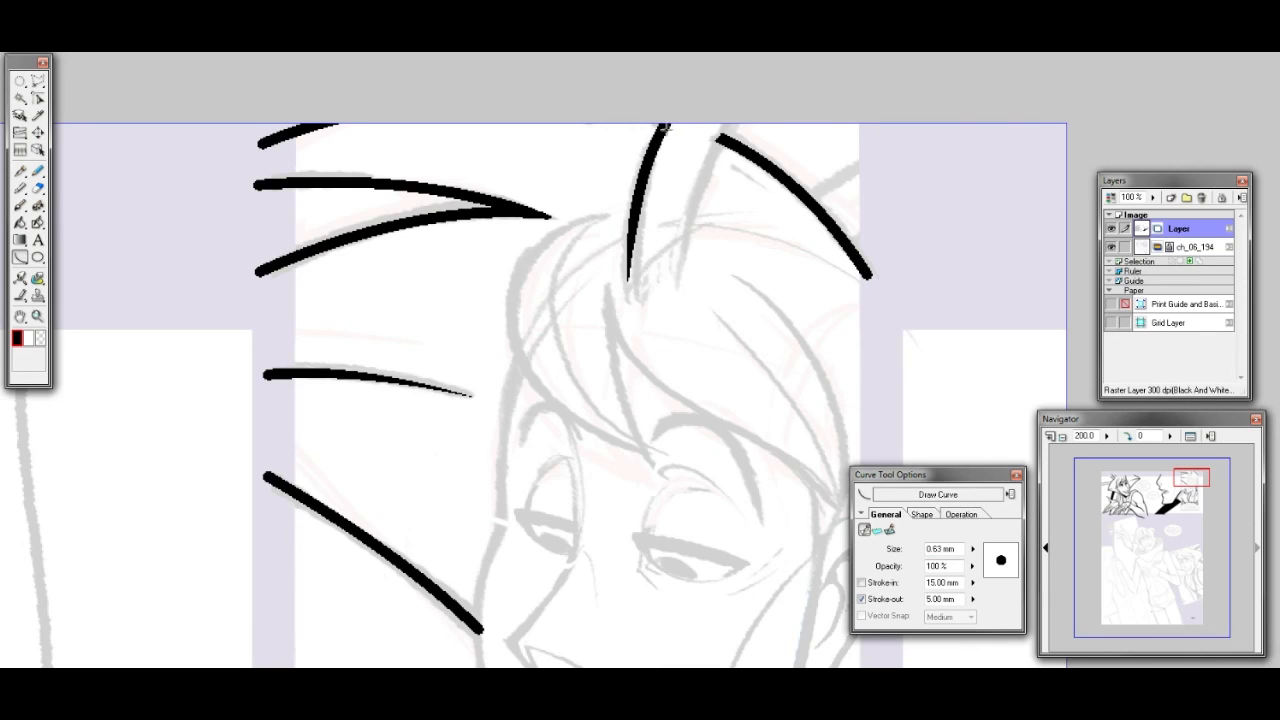
drag(729, 119, 684, 254)
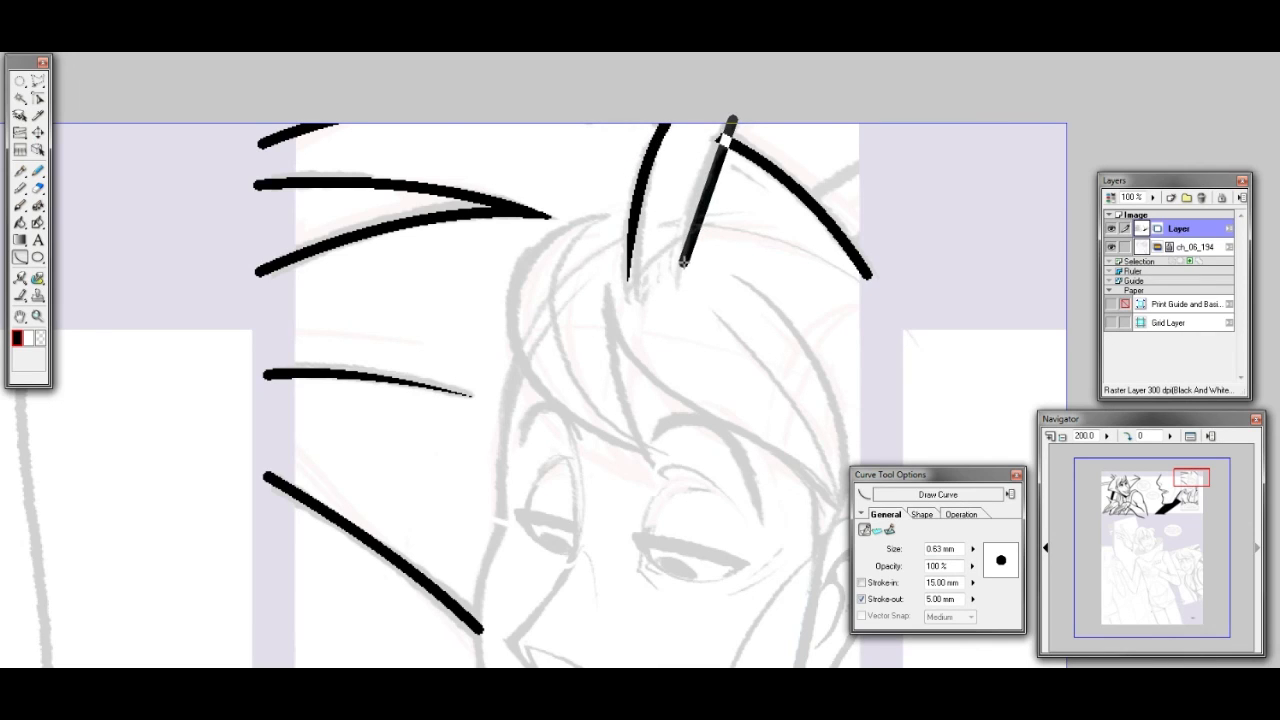
click(710, 145)
Ink two short spikes branching outward from the arc over the head with the 2.00 mm G pen, thickening the lower one's base
click(20, 170)
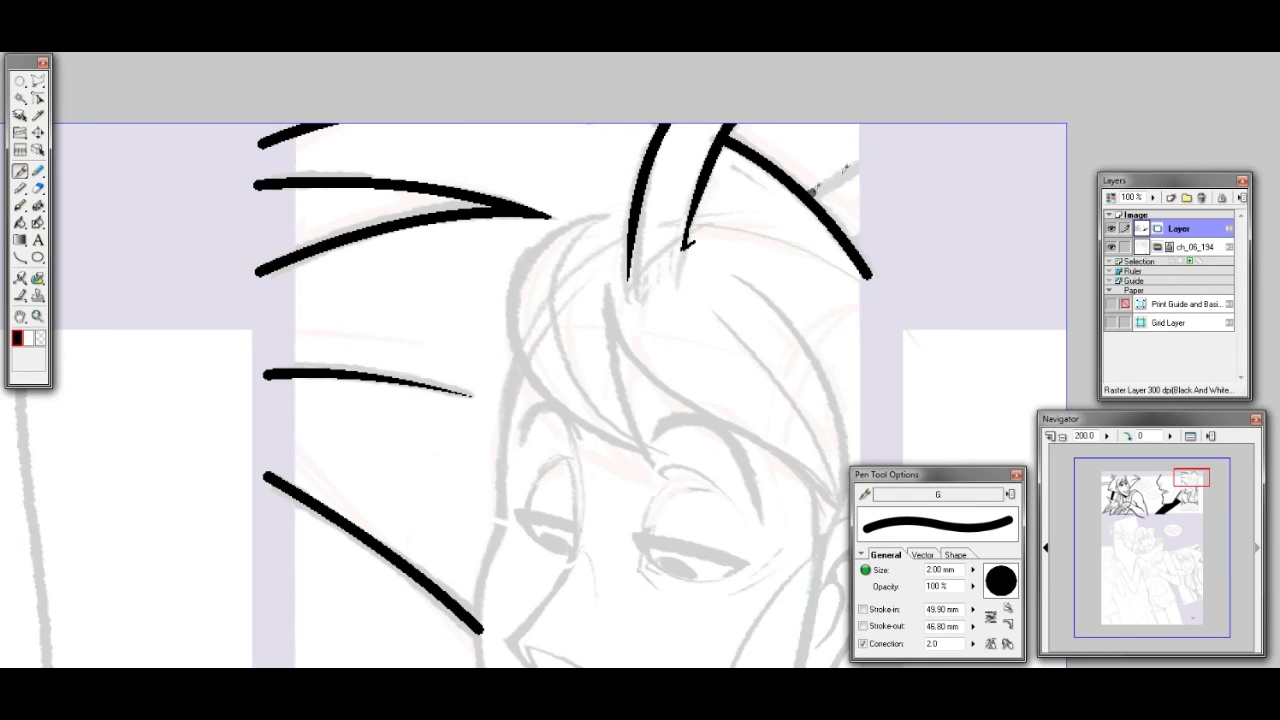
drag(813, 186, 920, 131)
drag(851, 238, 916, 183)
key(ctrl+z)
drag(851, 239, 908, 203)
drag(862, 242, 870, 234)
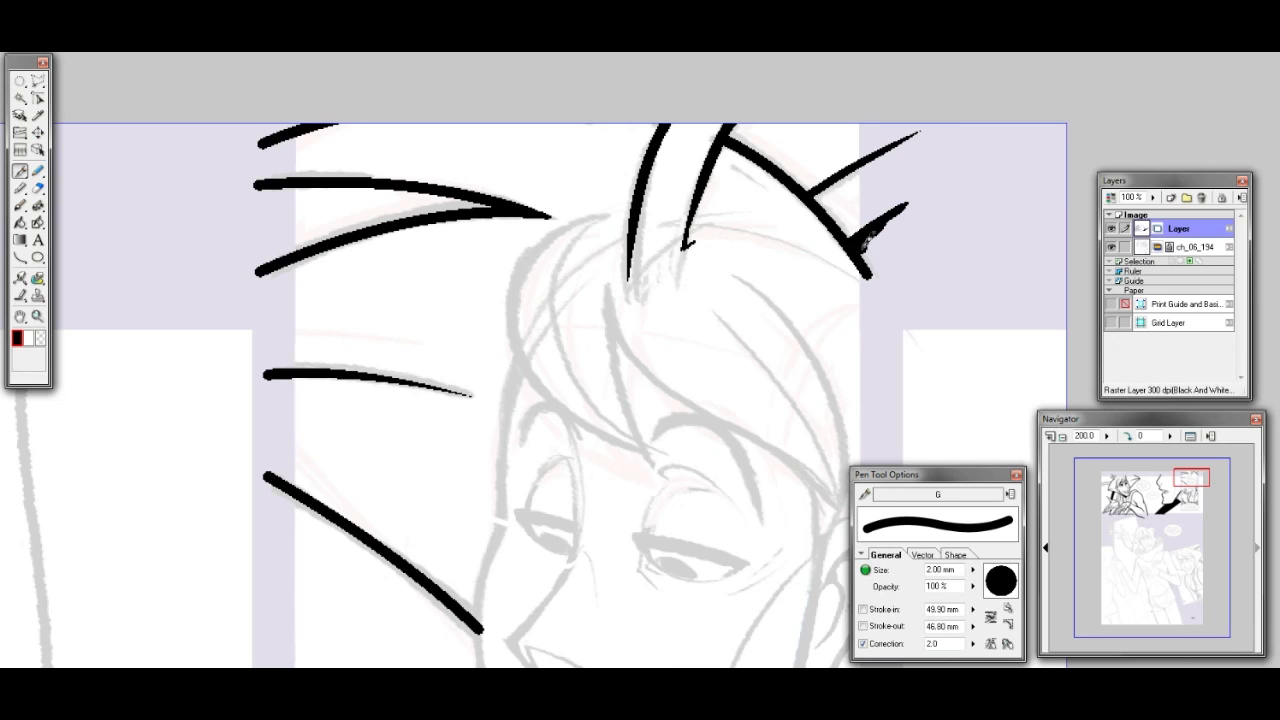
Ink the fringe with the G pen: the long lock sweeping across the forehead, the notch's inner edge and the curved outer contour
drag(1195, 480, 1196, 483)
mouse_move(562, 130)
mouse_down()
mouse_move(610, 226)
mouse_move(784, 348)
mouse_up()
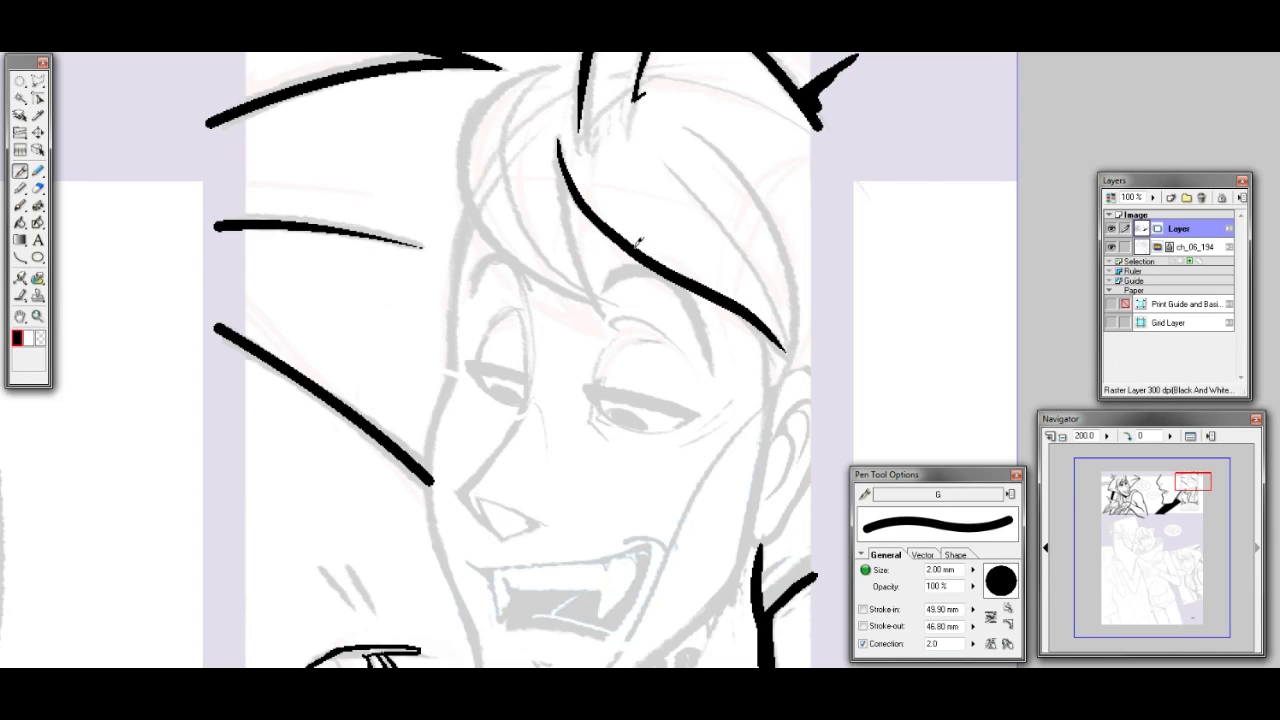
drag(564, 168, 588, 254)
key(ctrl+z)
mouse_move(563, 164)
mouse_down()
mouse_move(578, 240)
mouse_move(612, 314)
mouse_up()
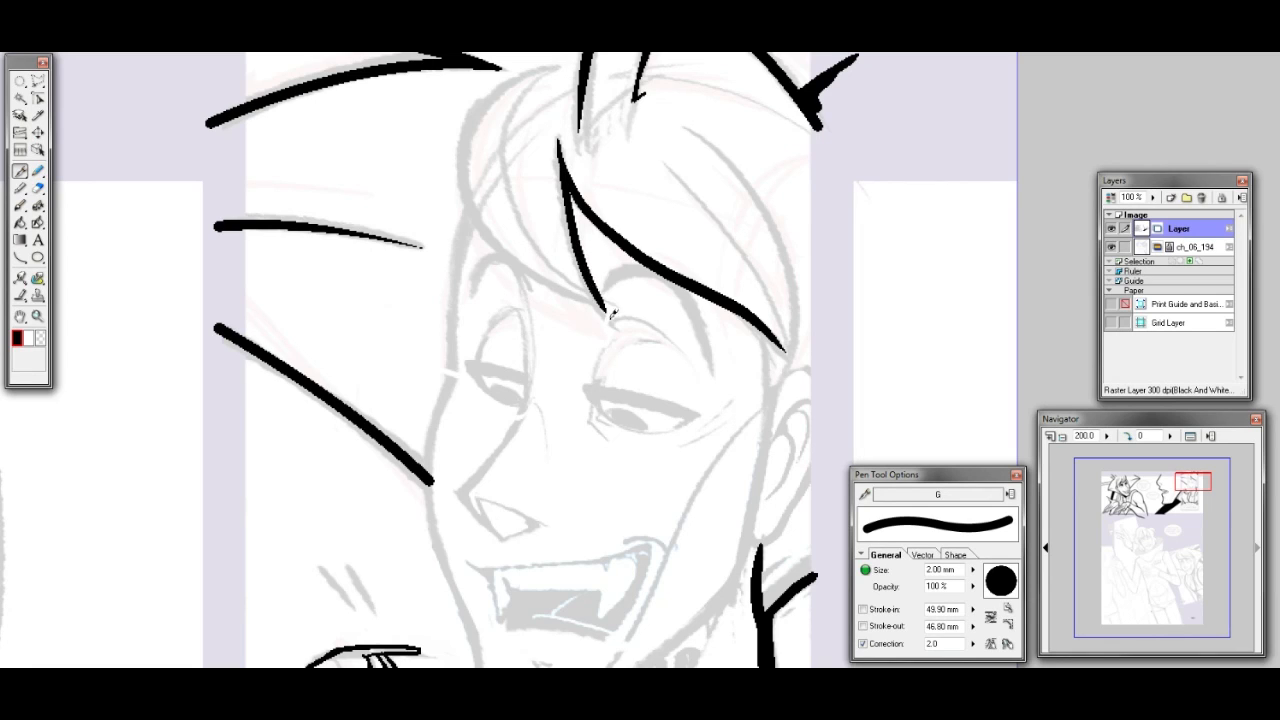
mouse_move(557, 62)
mouse_down()
mouse_move(514, 78)
mouse_move(456, 146)
mouse_move(470, 204)
mouse_move(607, 311)
mouse_up()
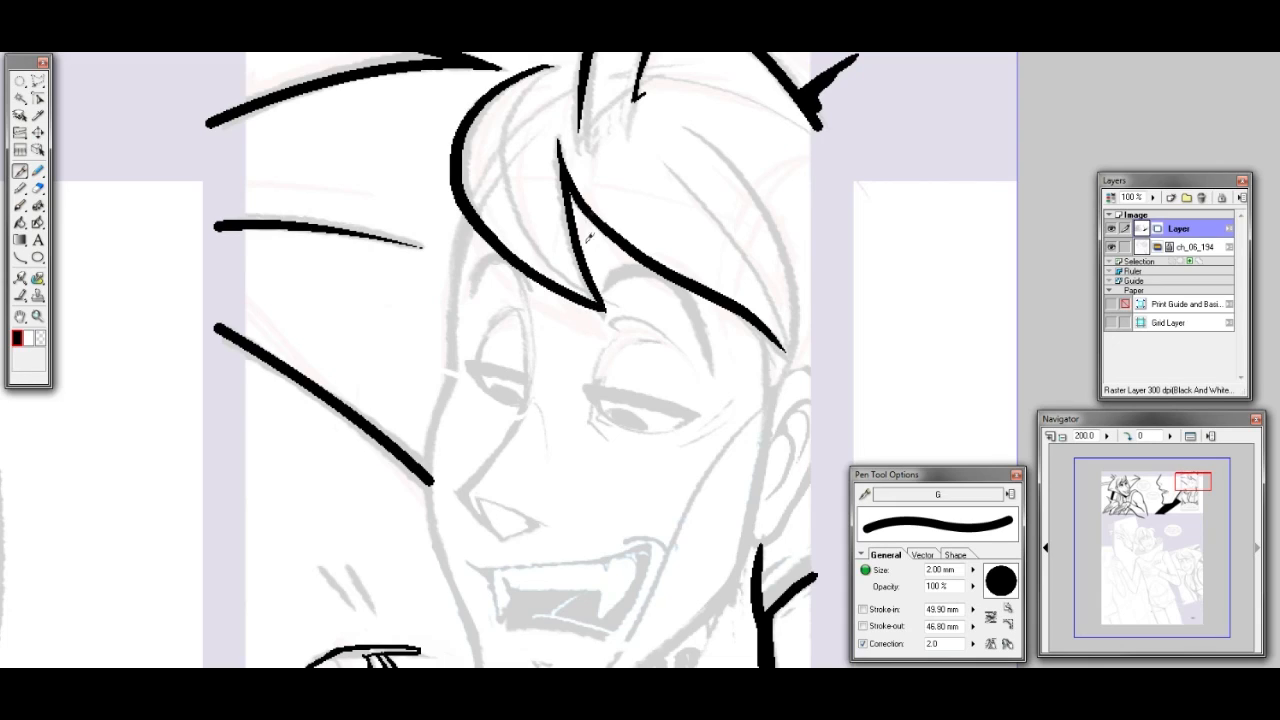
Ink both arched eyebrows beneath the fringe and a thin inner strand running down to the fringe's tip
mouse_move(473, 293)
mouse_down()
mouse_move(482, 272)
mouse_move(515, 264)
mouse_move(526, 296)
mouse_up()
mouse_move(611, 284)
mouse_down()
mouse_move(658, 268)
mouse_move(698, 308)
mouse_move(710, 366)
mouse_up()
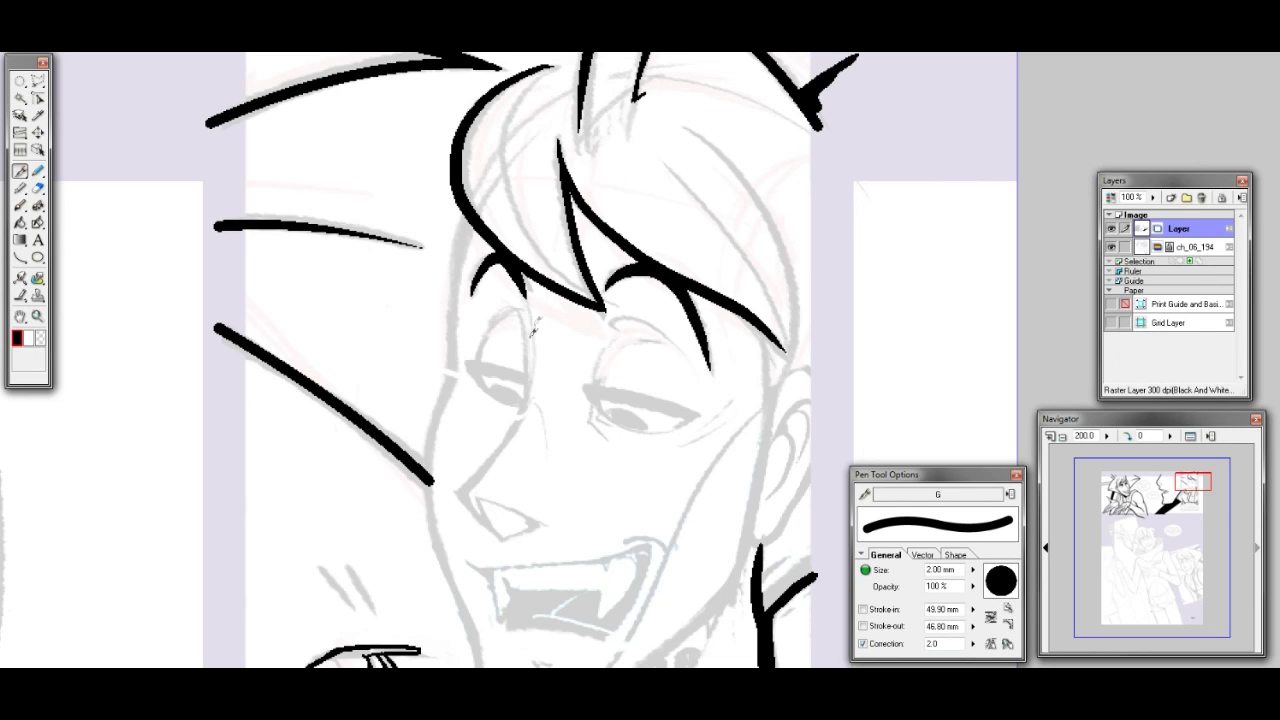
drag(1187, 480, 1185, 476)
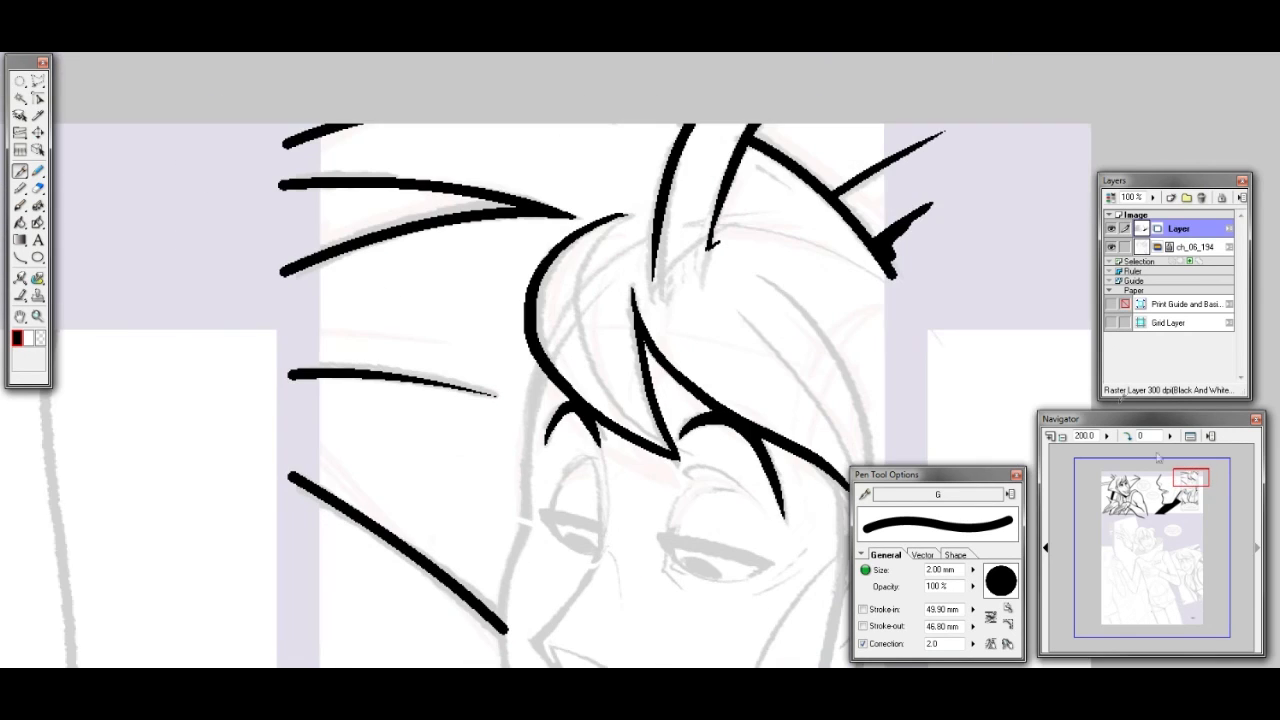
mouse_move(604, 232)
mouse_down()
mouse_move(591, 270)
mouse_move(597, 325)
mouse_move(672, 446)
mouse_up()
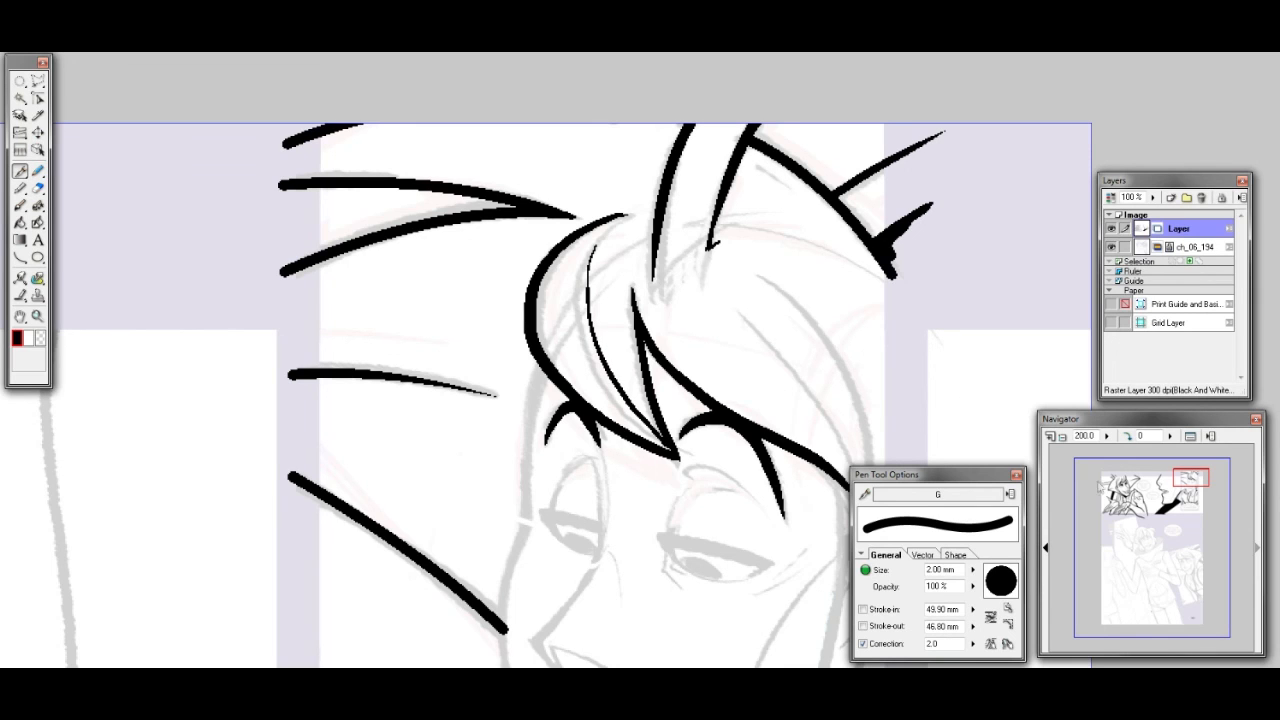
drag(1190, 482, 1196, 485)
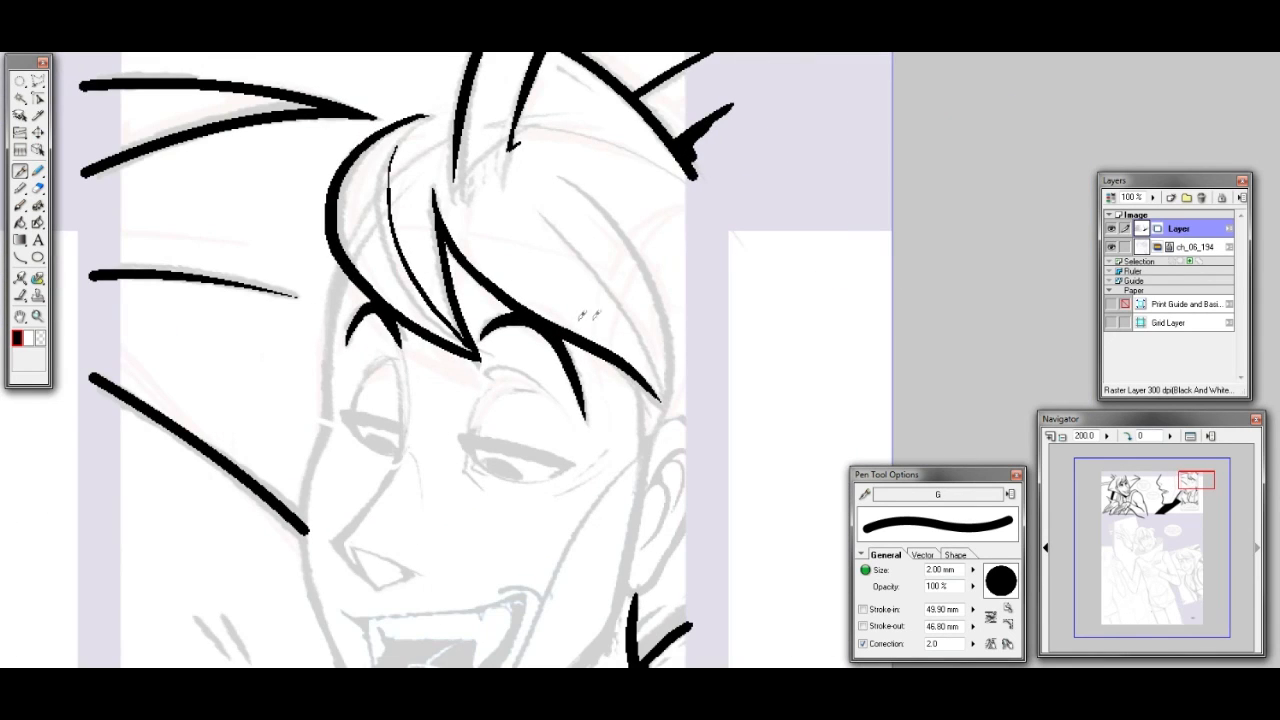